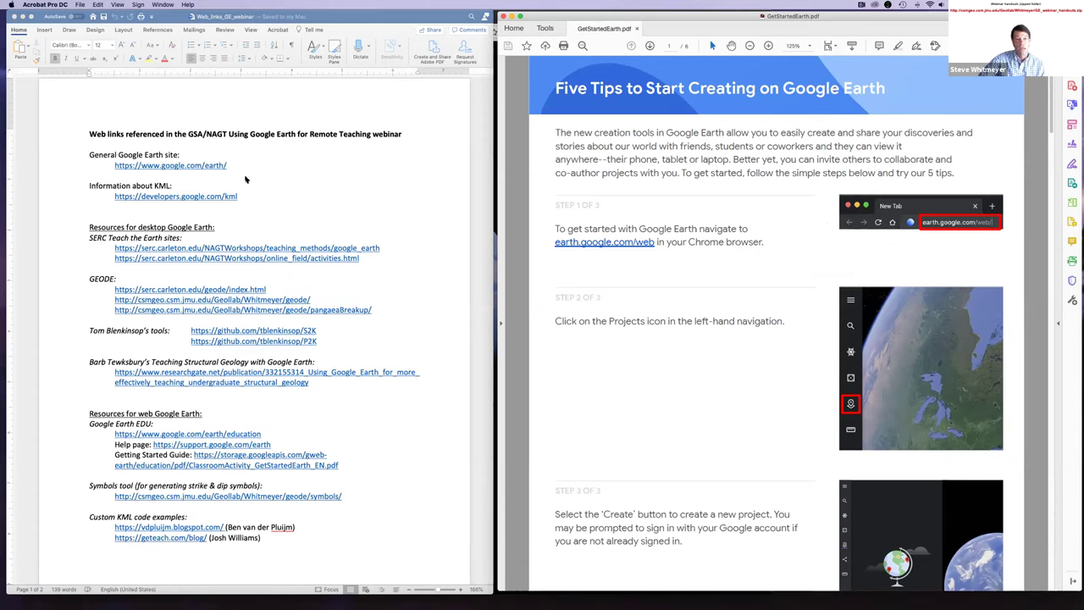
# Step: Scroll through the Web_links_GE_webinar document and follow the first serc.carleton.edu teaching_methods link
pyautogui.scroll(-1, 271, 230)
pyautogui.scroll(-1, 272, 231)
pyautogui.scroll(-5, 272, 230)
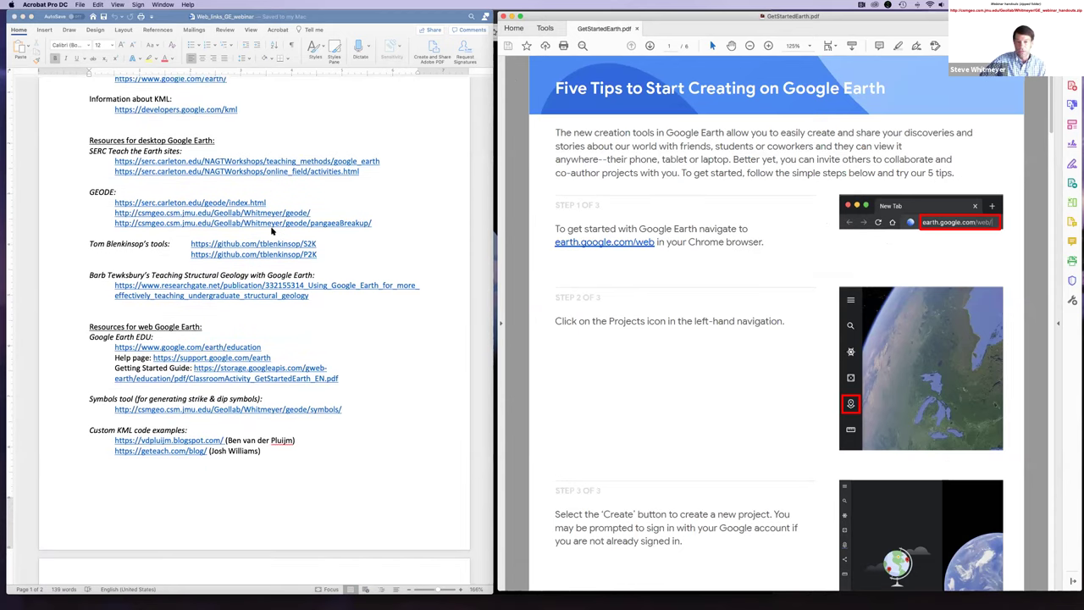
pyautogui.scroll(6, 272, 230)
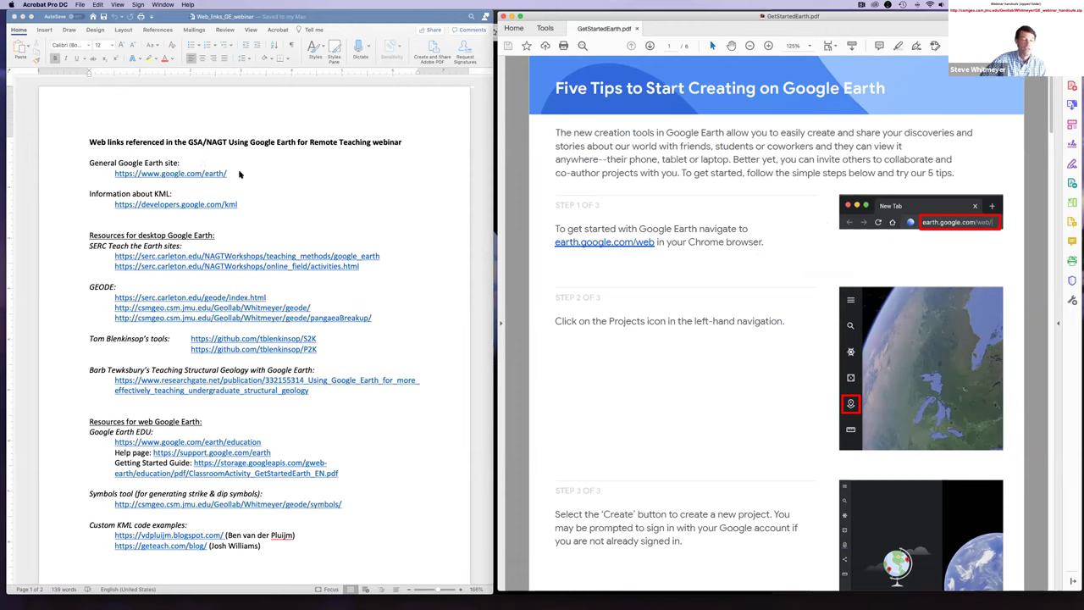
pyautogui.scroll(-3, 239, 173)
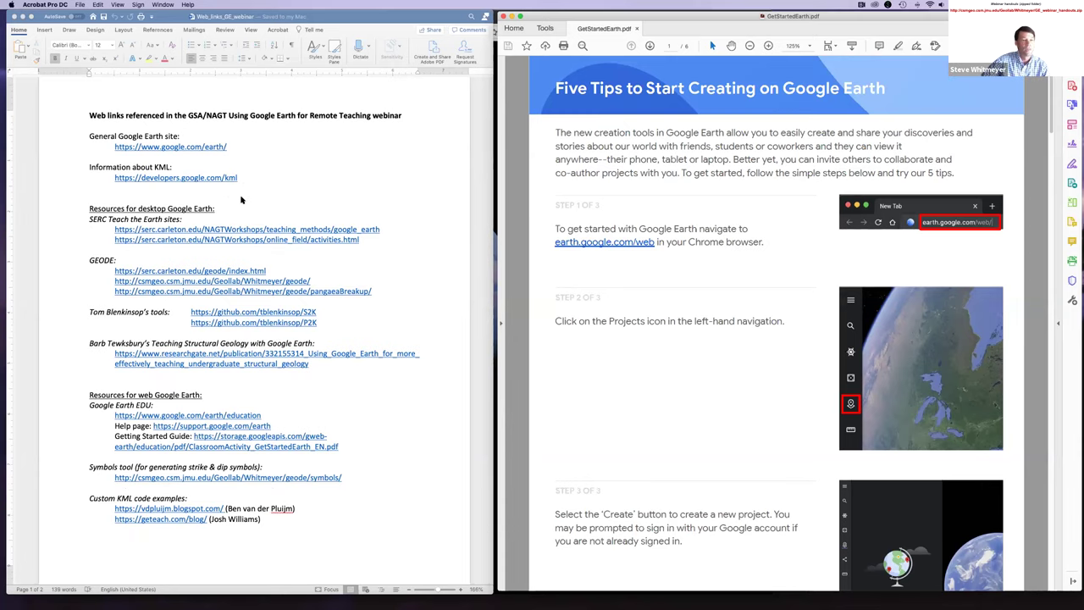
pyautogui.scroll(-3, 238, 197)
pyautogui.scroll(-4, 241, 198)
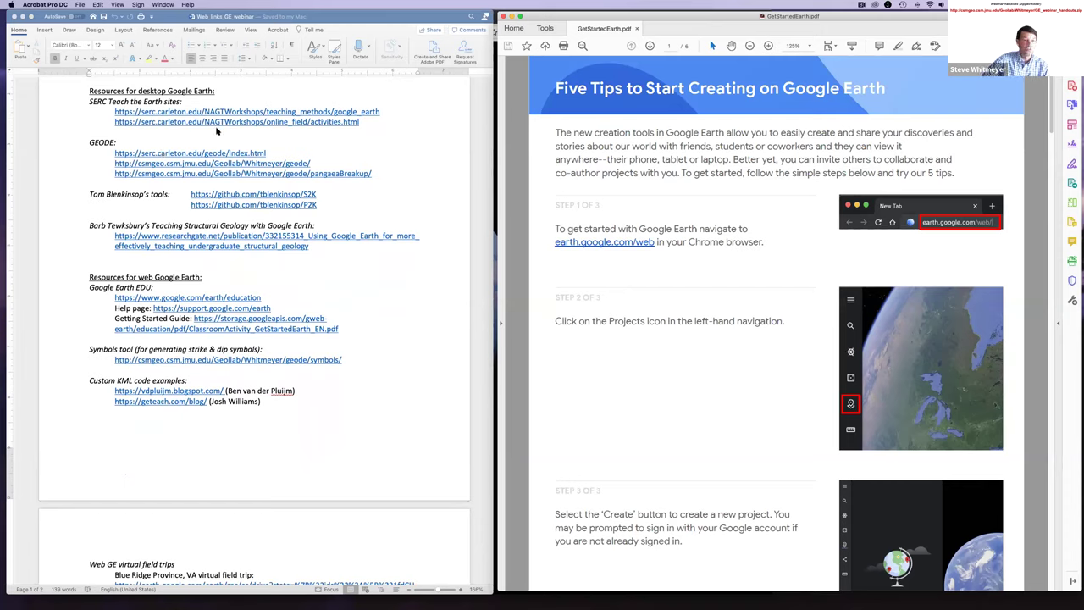
pyautogui.click(237, 114)
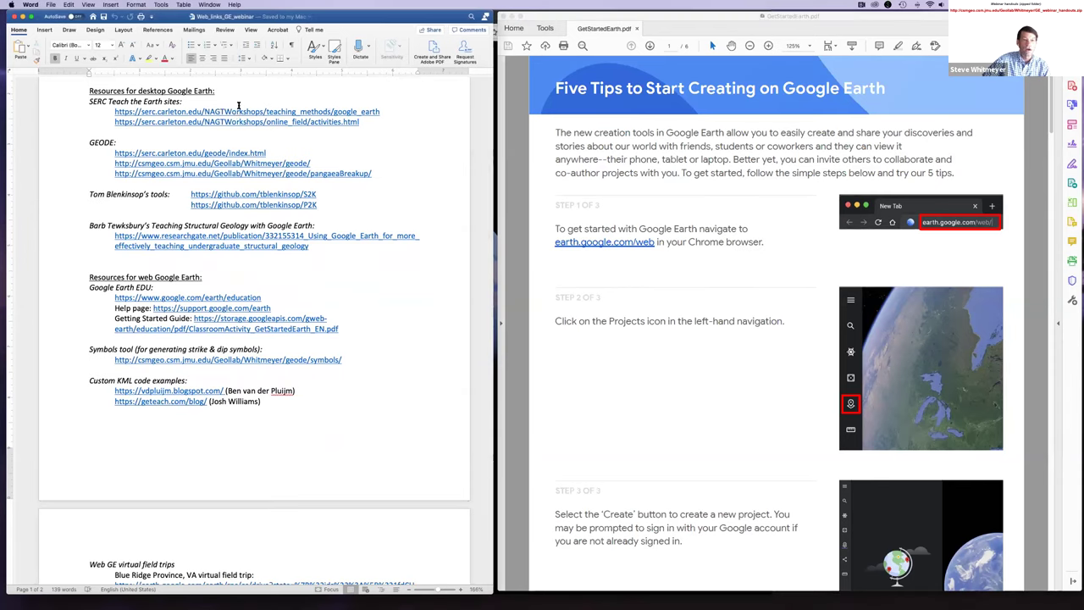
pyautogui.click(240, 113)
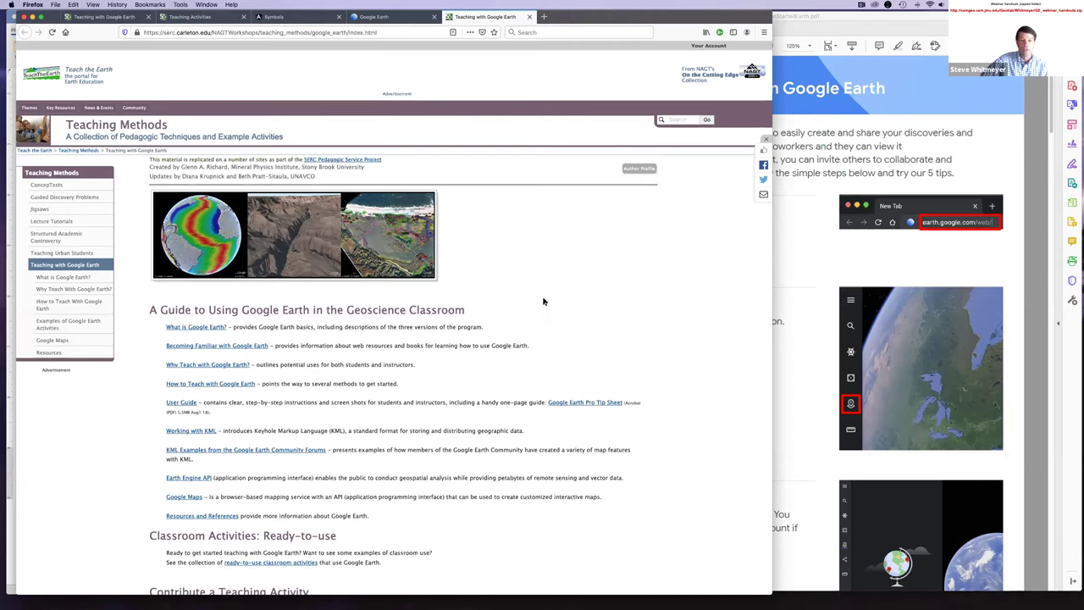
# Step: Read through the SERC Teaching with Google Earth page, then return to the Word links document
pyautogui.scroll(-3, 544, 301)
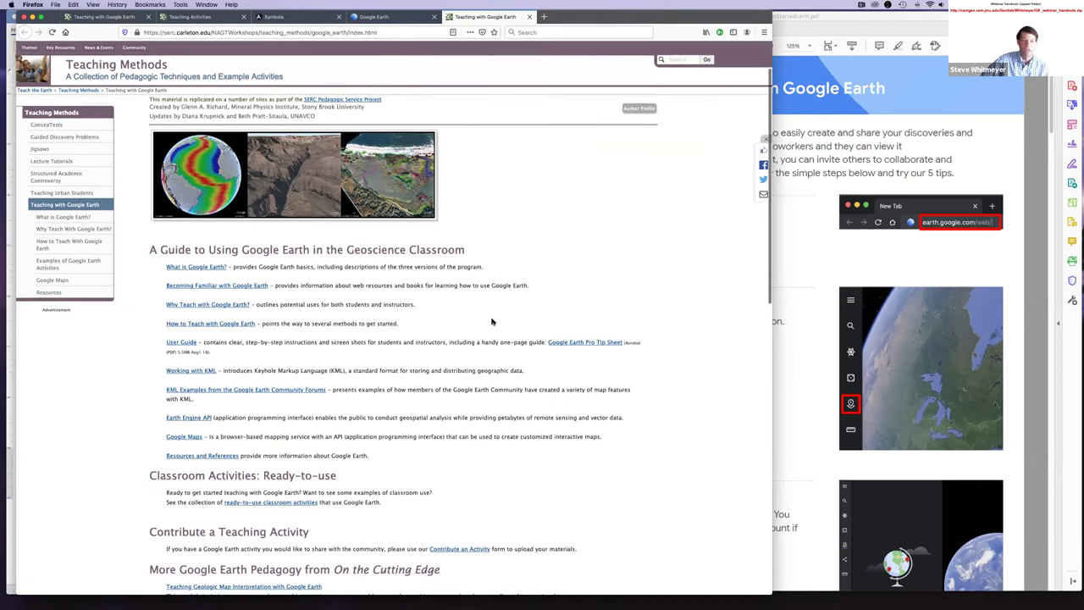
pyautogui.scroll(2, 431, 324)
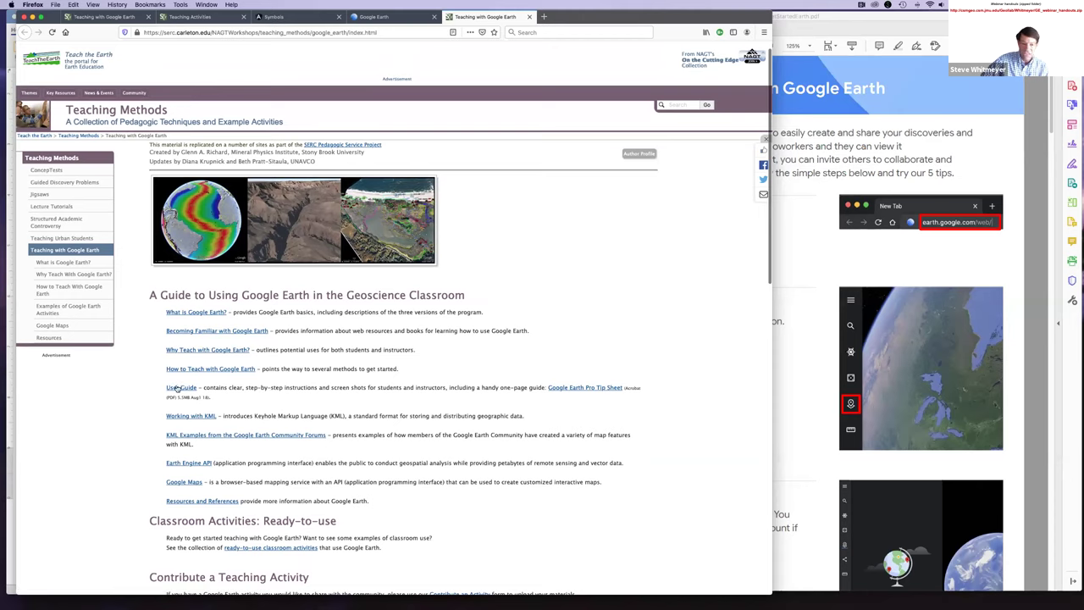
pyautogui.scroll(-1, 155, 411)
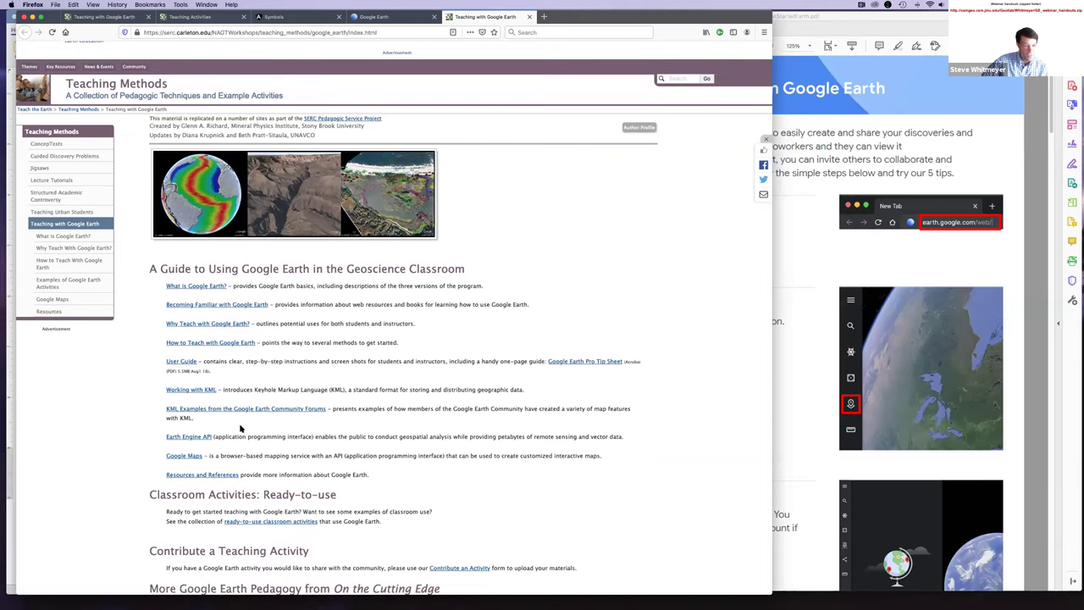
pyautogui.scroll(-3, 240, 430)
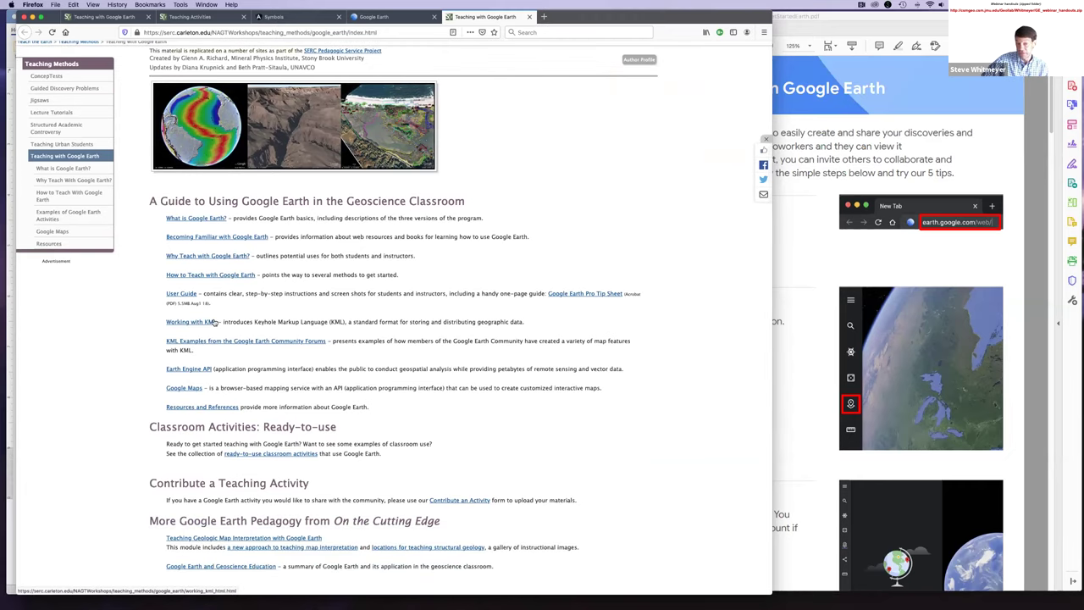
pyautogui.scroll(-2, 239, 346)
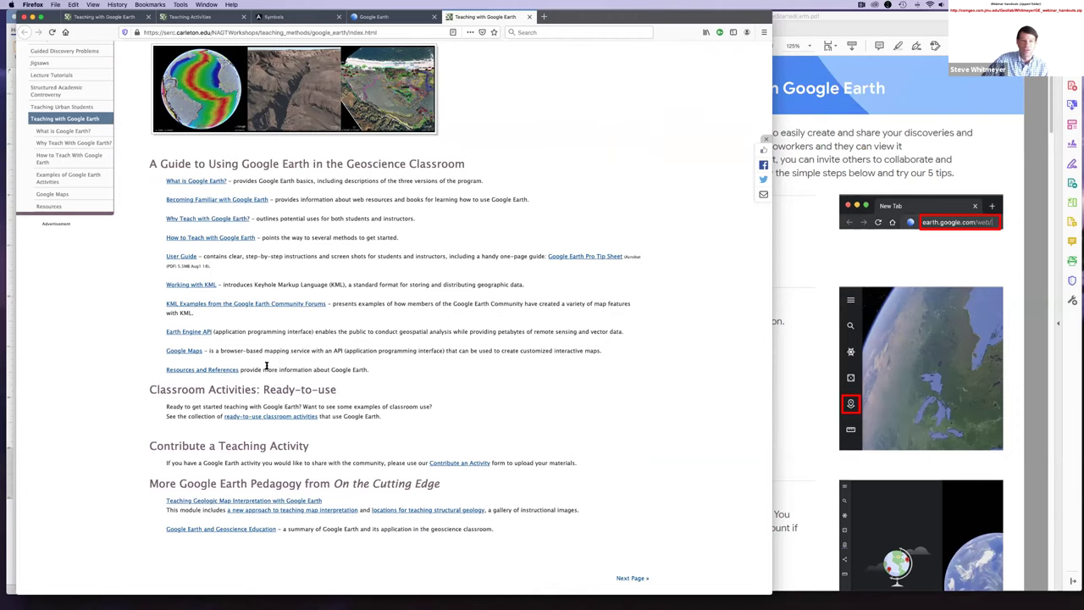
pyautogui.scroll(2, 266, 365)
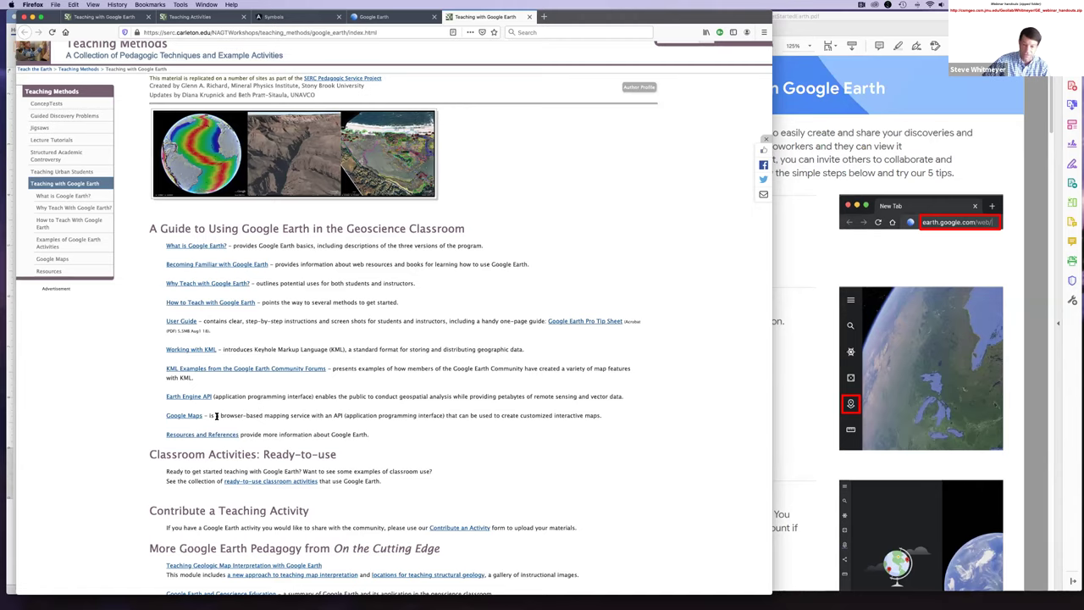
pyautogui.scroll(-2, 214, 416)
pyautogui.scroll(4, 213, 415)
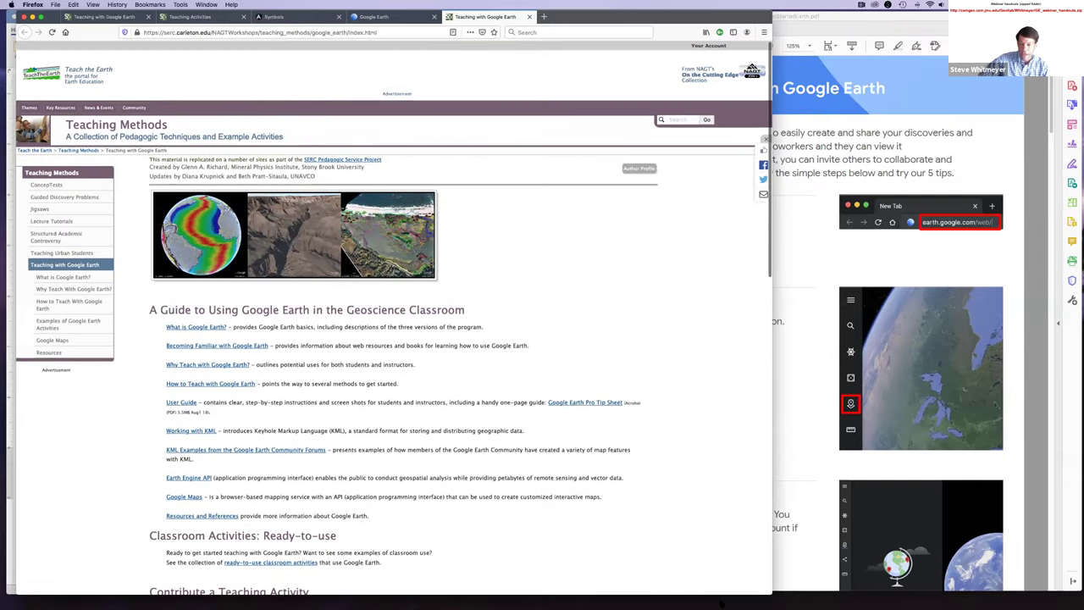
pyautogui.moveTo(965, 603)
pyautogui.click(673, 590)
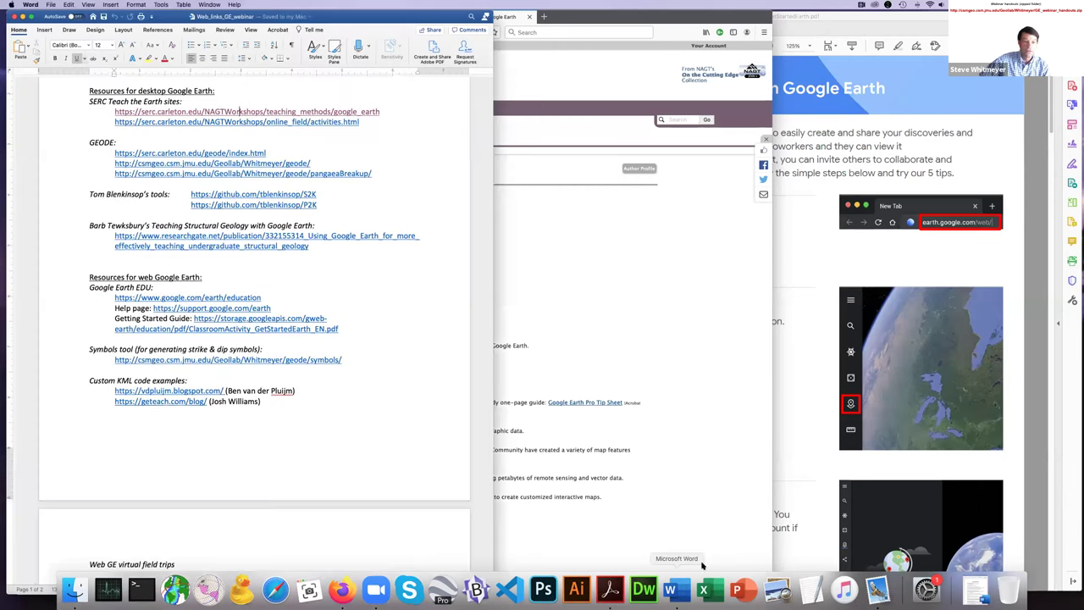
# Step: Bring GetStartedEarth.pdf forward and scroll the links document to the KML, virtual field trip and field exercise links
pyautogui.click(816, 382)
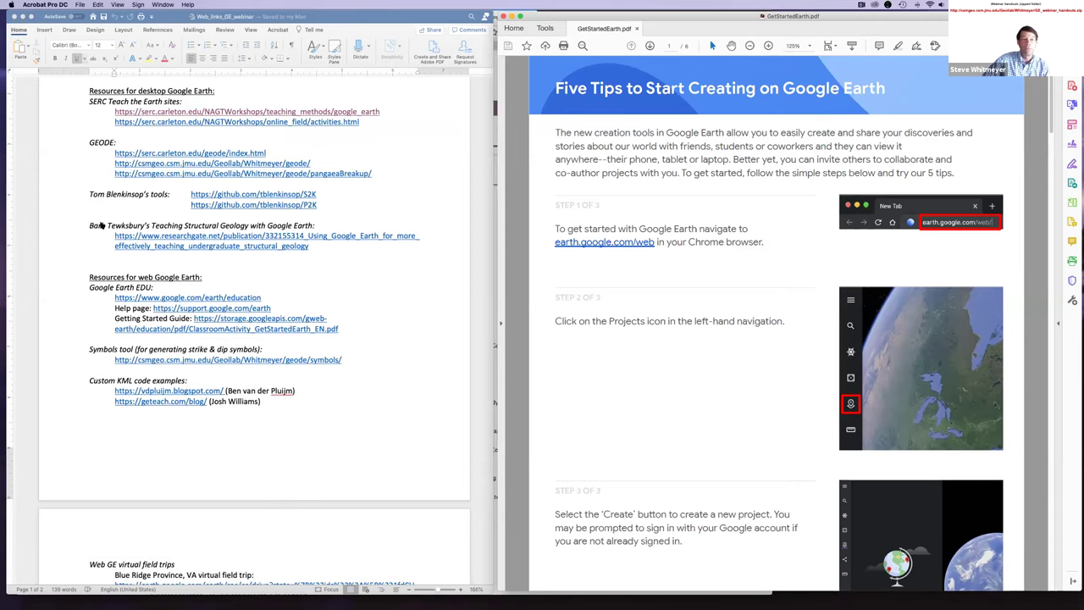
pyautogui.scroll(-1, 99, 224)
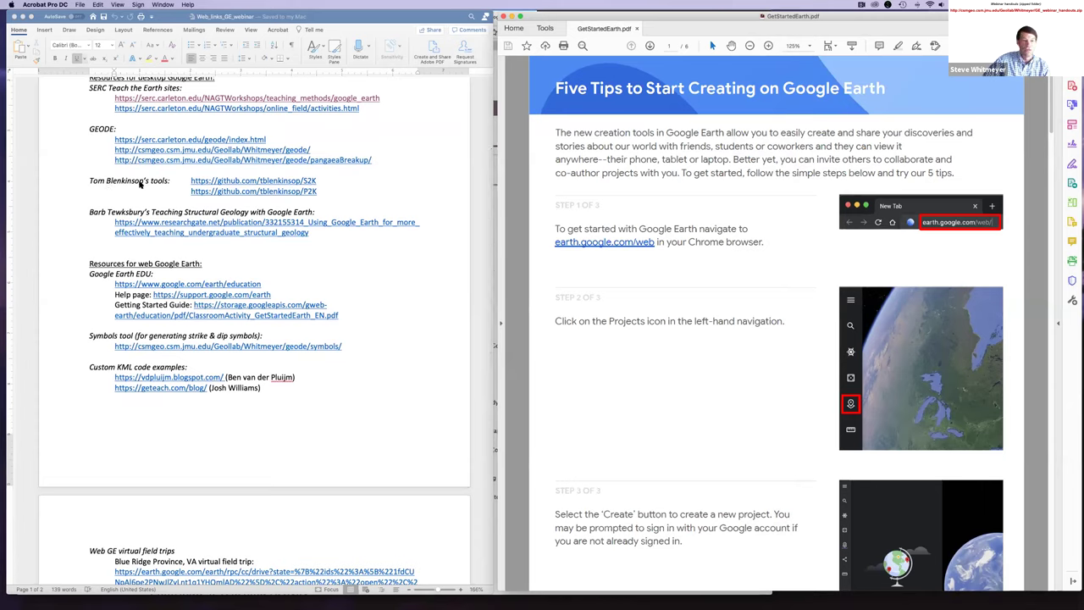
pyautogui.scroll(-4, 118, 220)
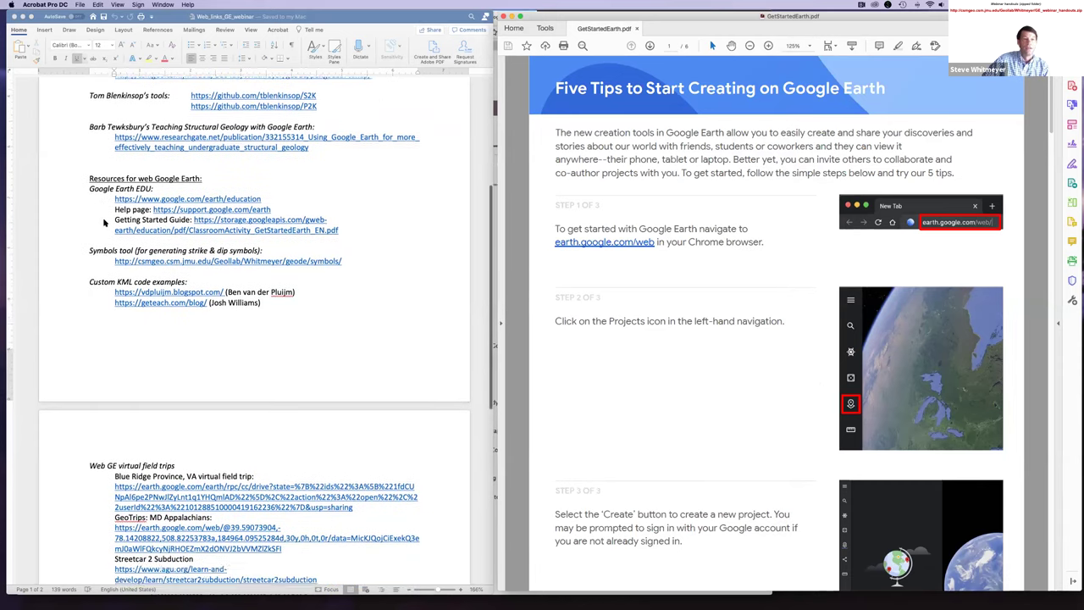
pyautogui.scroll(-5, 105, 223)
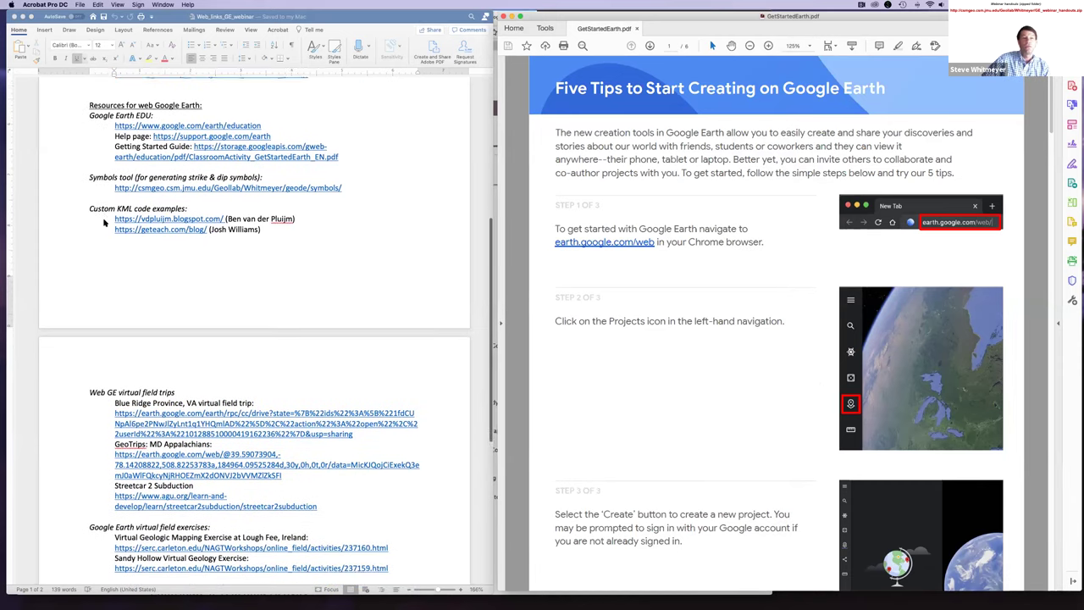
pyautogui.scroll(-1, 105, 223)
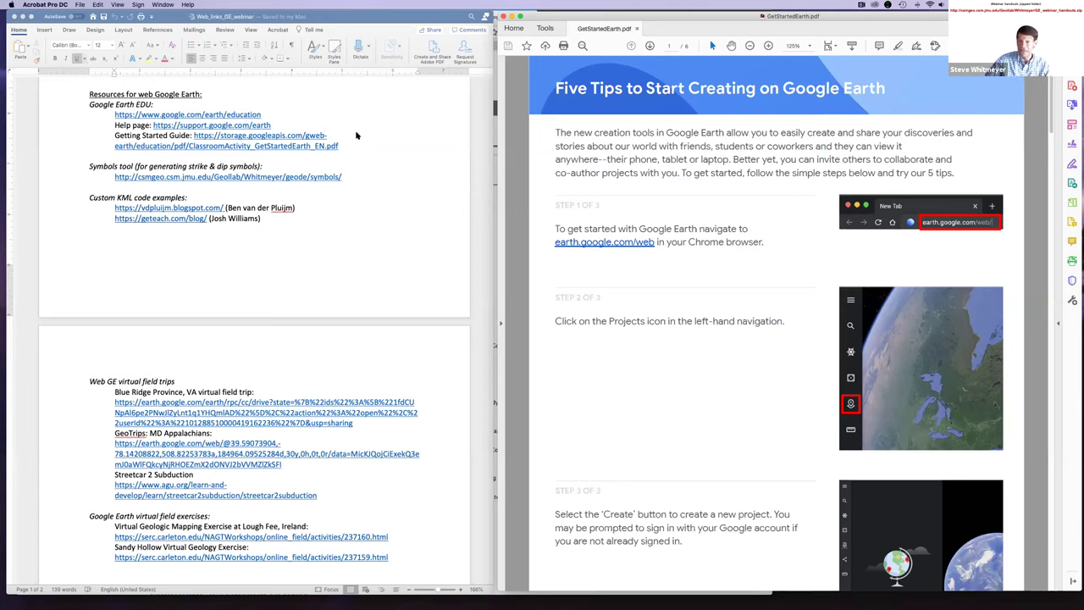
pyautogui.scroll(-1, 351, 173)
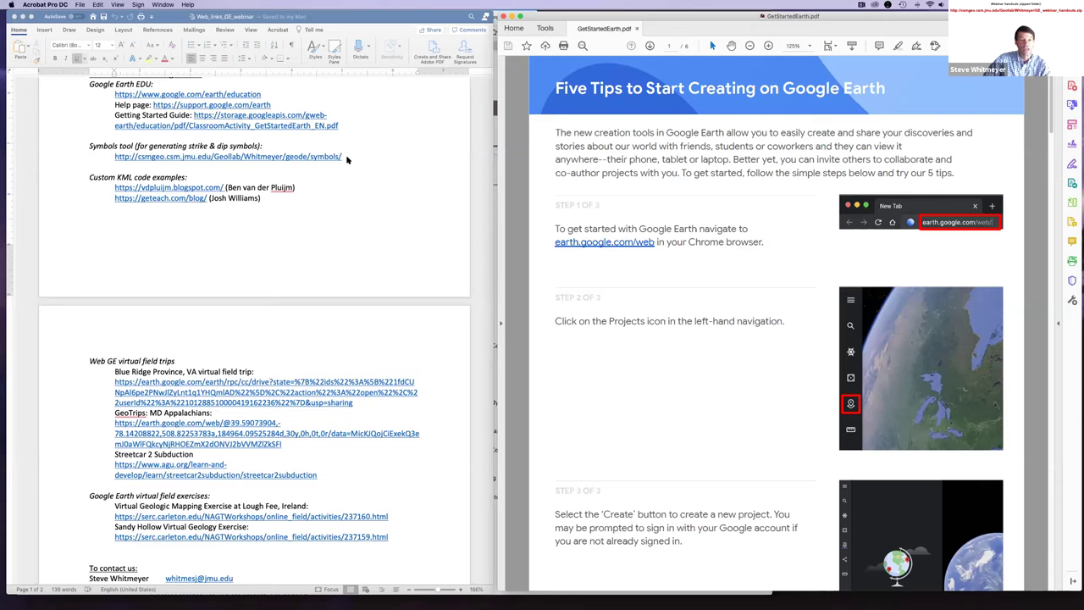
pyautogui.scroll(-2, 315, 169)
pyautogui.scroll(-3, 233, 191)
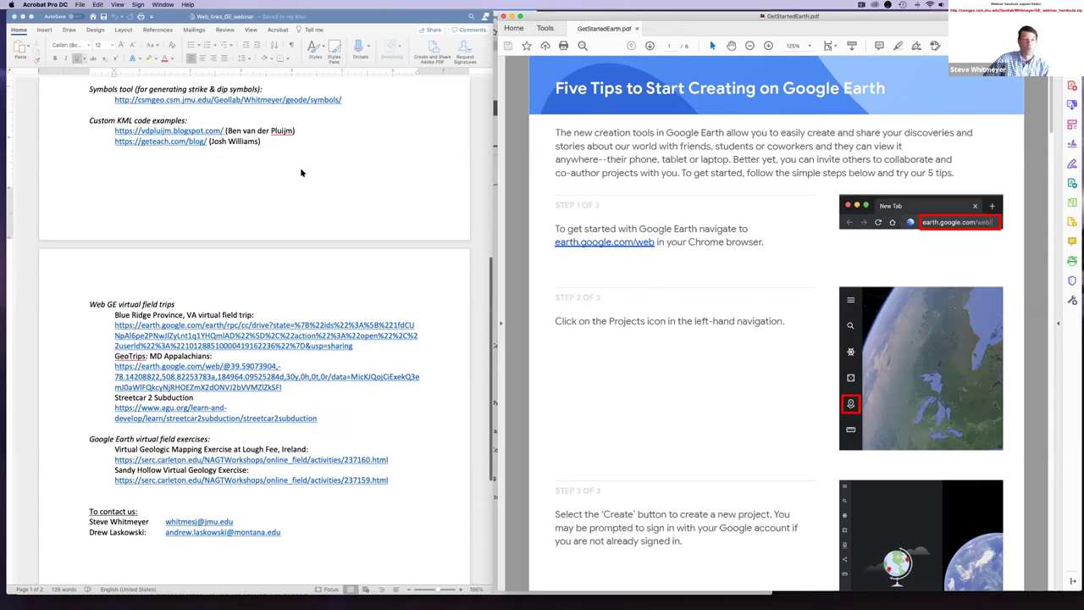
pyautogui.scroll(-2, 300, 167)
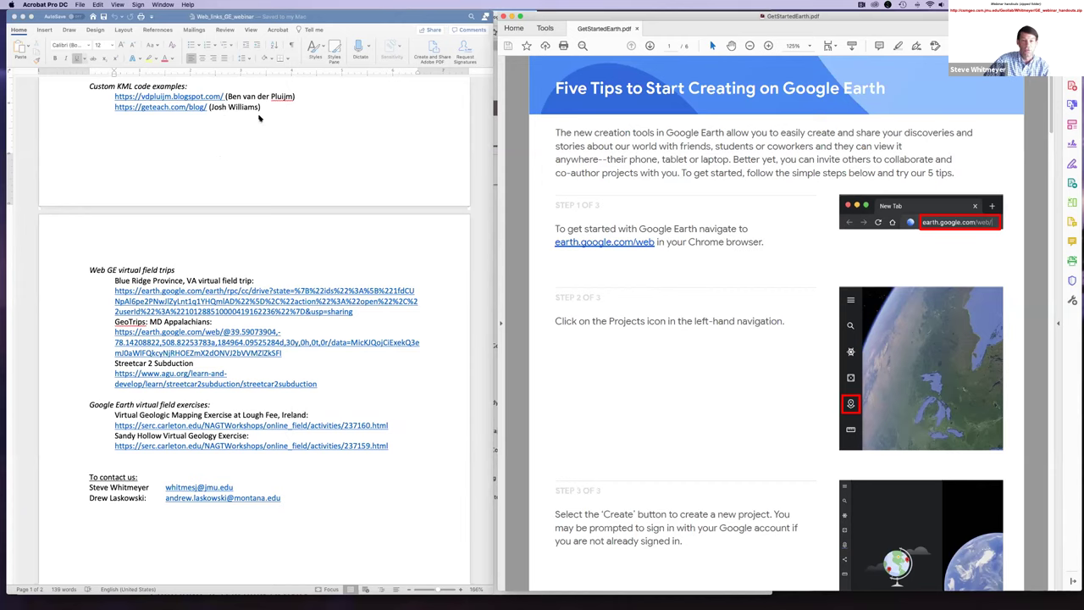
pyautogui.scroll(-5, 297, 230)
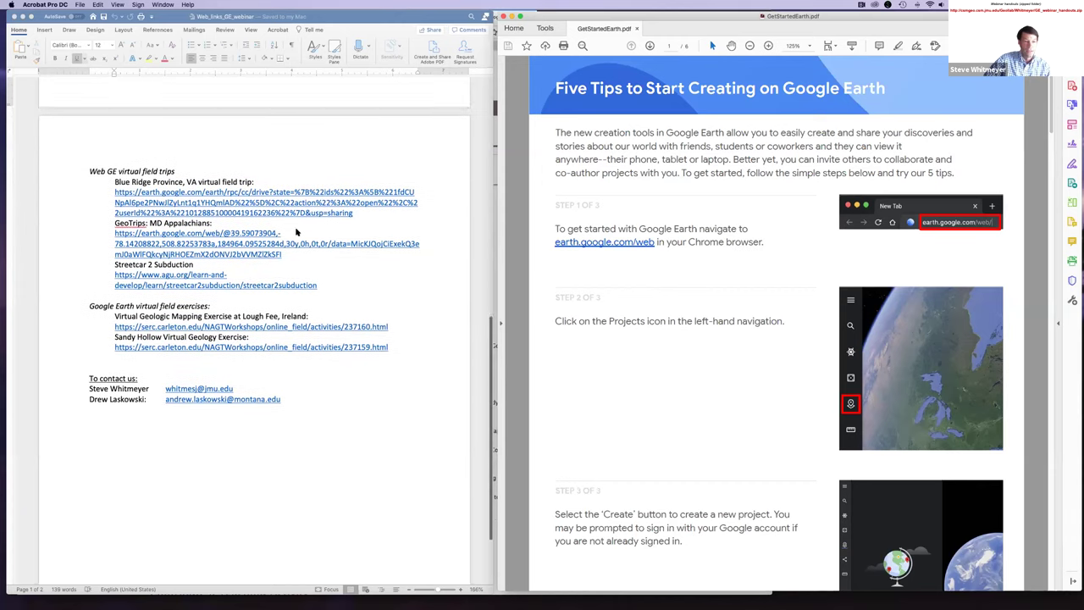
pyautogui.scroll(-4, 296, 230)
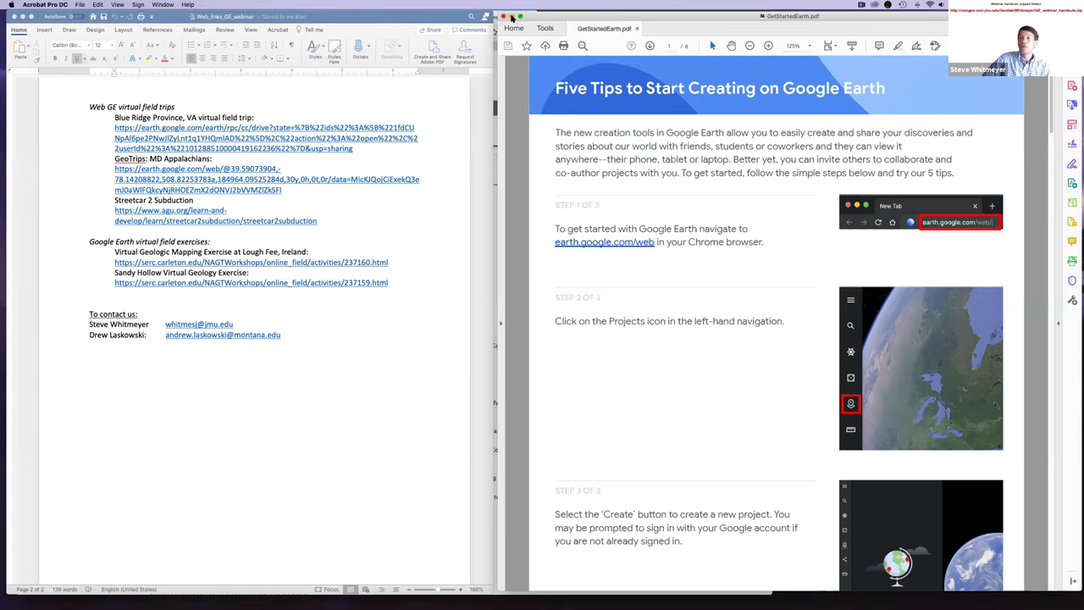
# Step: Minimize the PDF and links document, widen Firefox to read the SERC page, then restore Web_links_GE_webinar
pyautogui.click(512, 17)
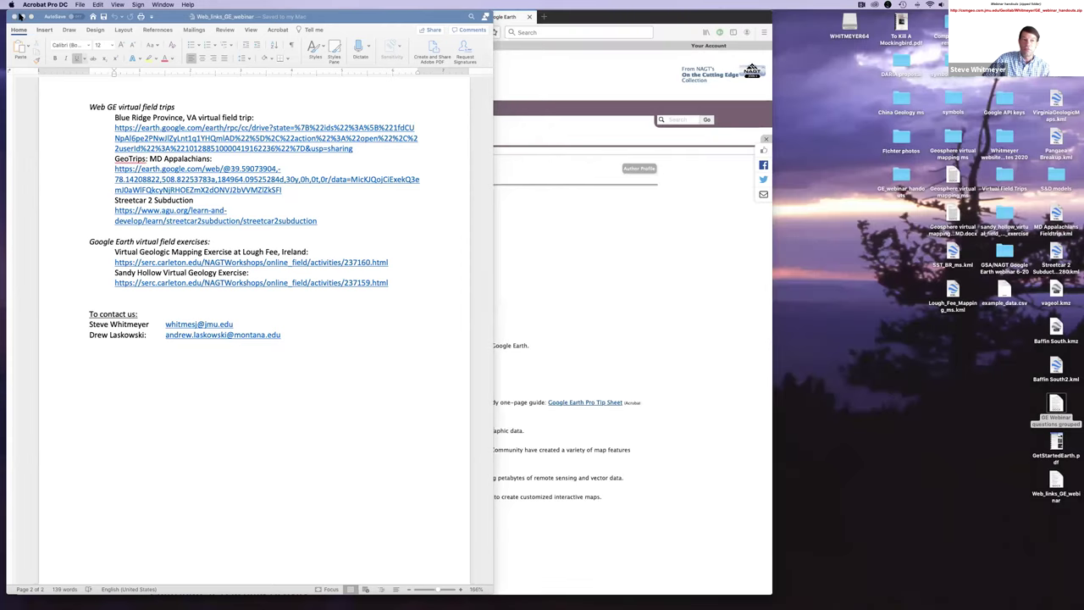
pyautogui.click(24, 17)
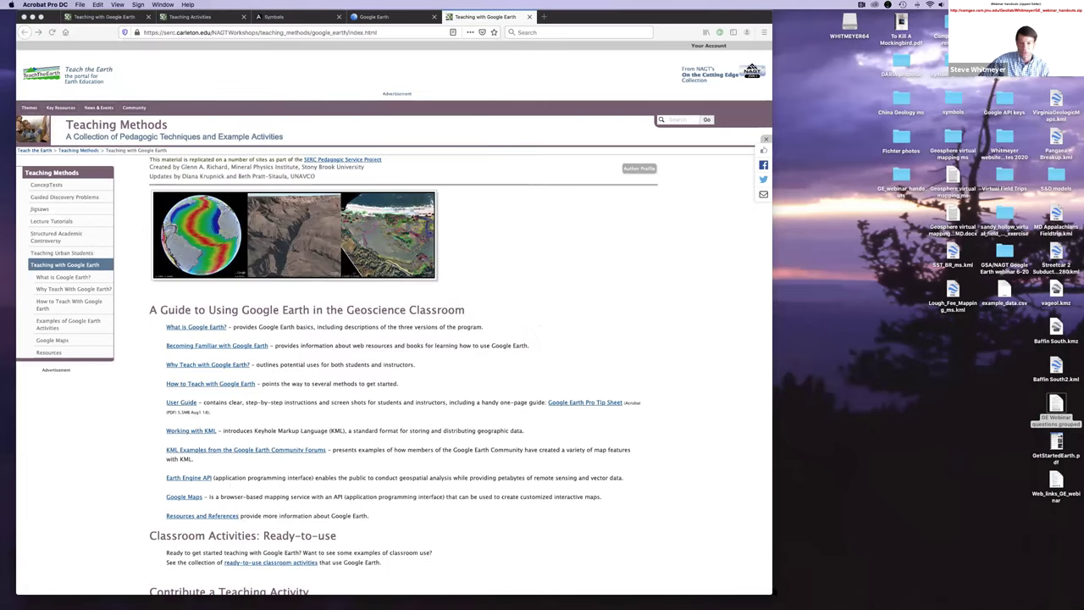
pyautogui.moveTo(806, 590); pyautogui.dragTo(829, 590)
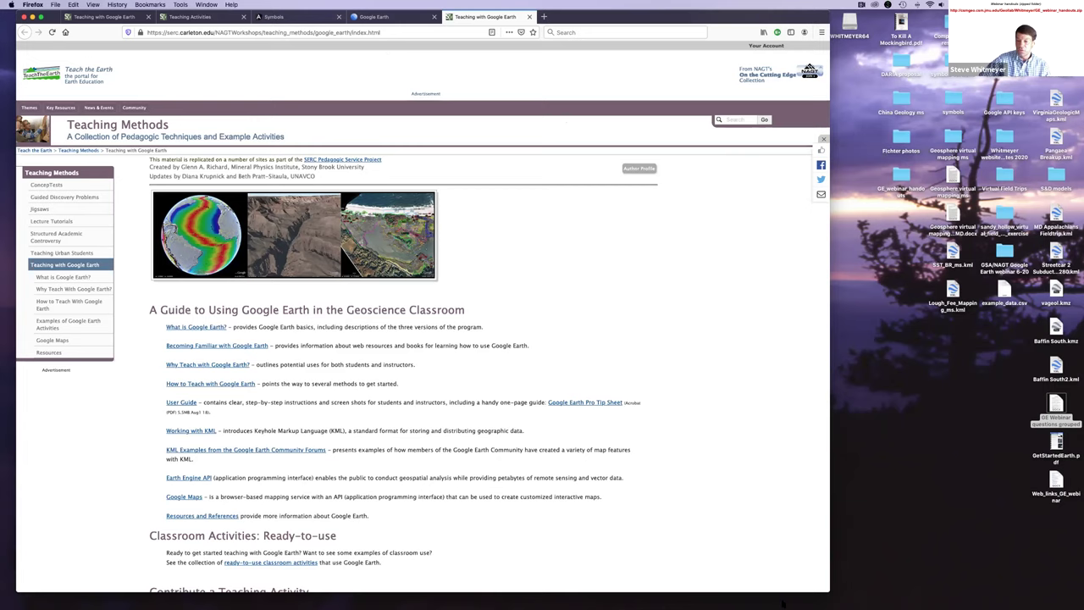
pyautogui.moveTo(782, 603)
pyautogui.click(1003, 591)
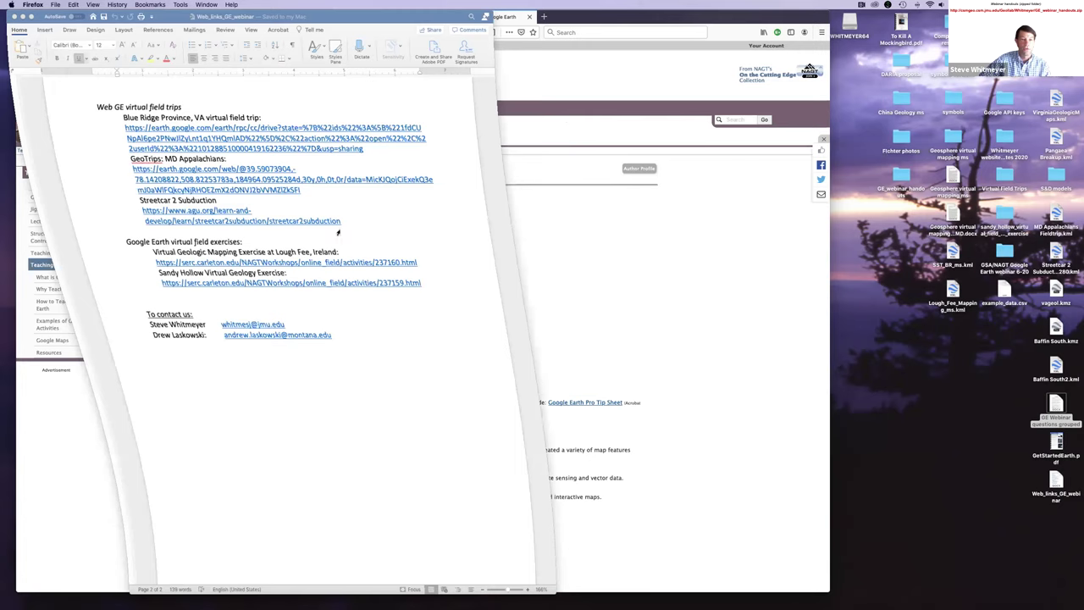
pyautogui.scroll(15, 338, 230)
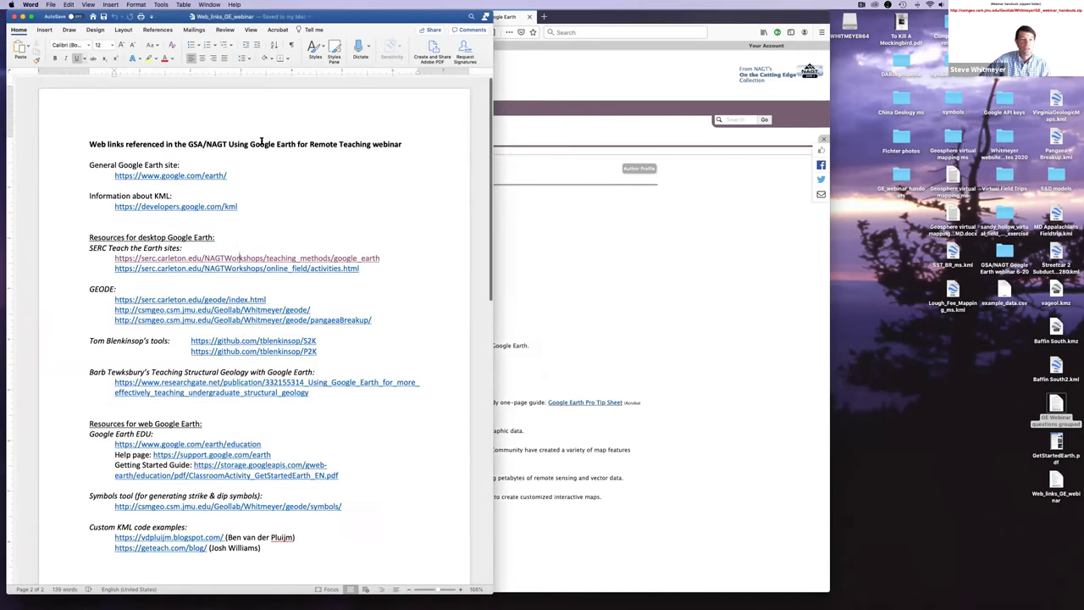
pyautogui.click(173, 173)
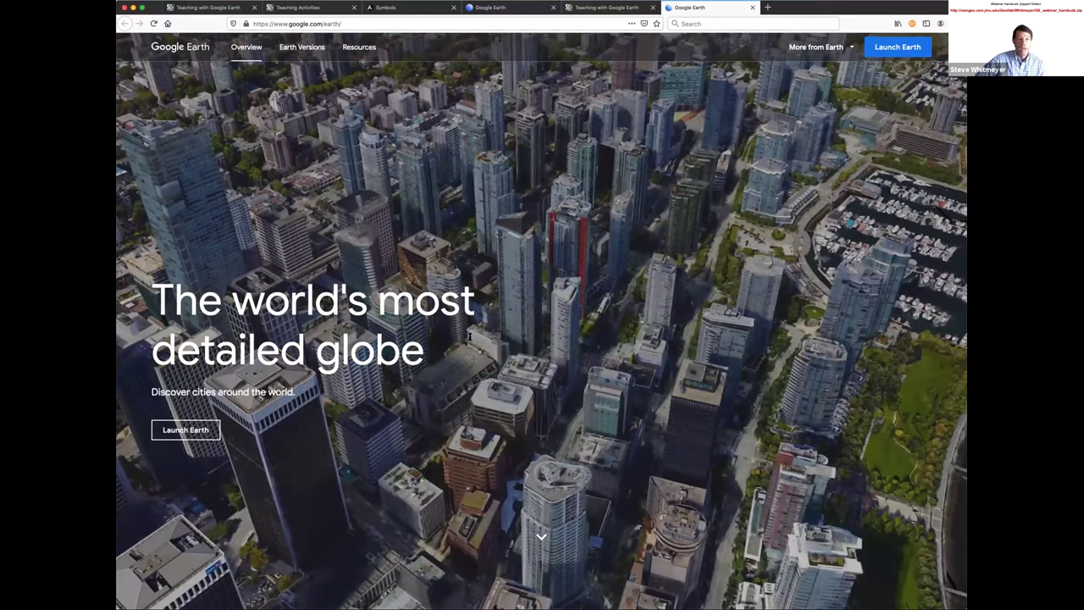
# Step: Launch Earth from the Google Earth homepage
pyautogui.click(185, 431)
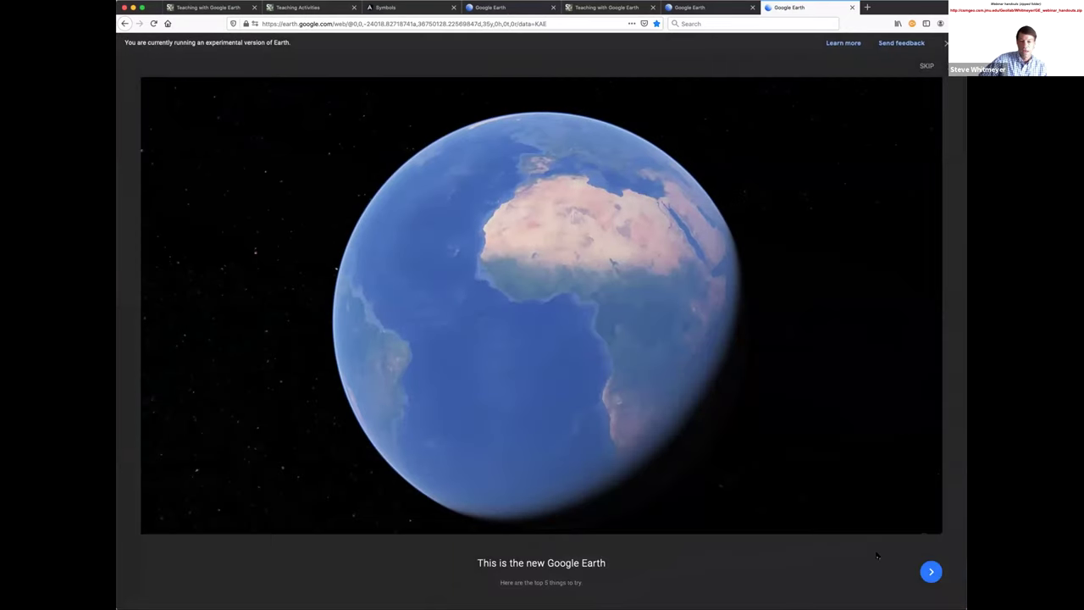
# Step: Skip the 'This is the new Google Earth' welcome tour
pyautogui.click(926, 66)
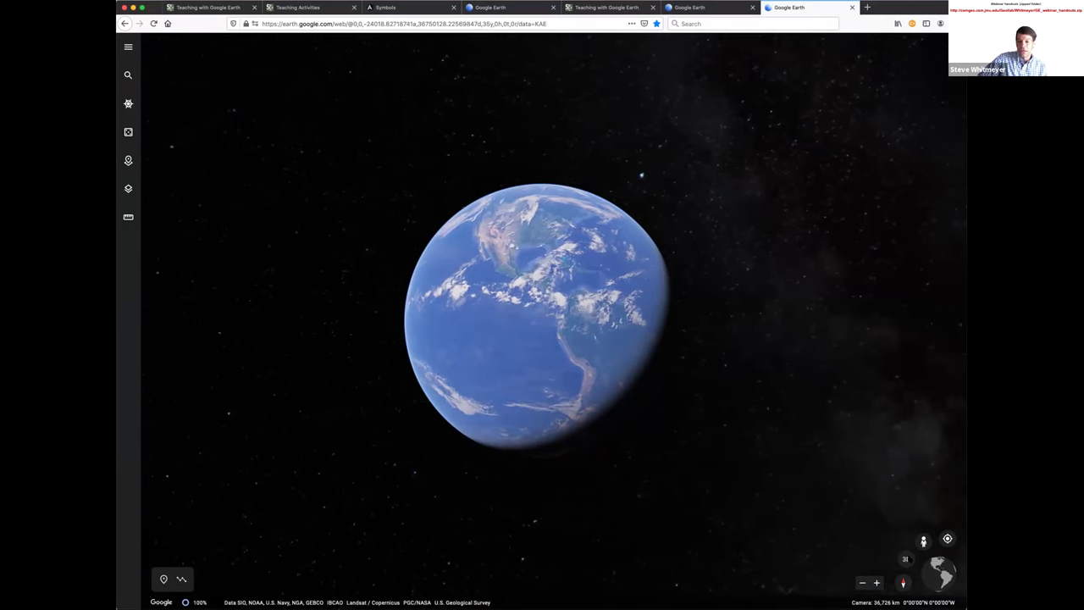
# Step: Rotate the globe to North America and zoom in on Harrisonburg, Virginia
pyautogui.scroll(5, 525, 322)
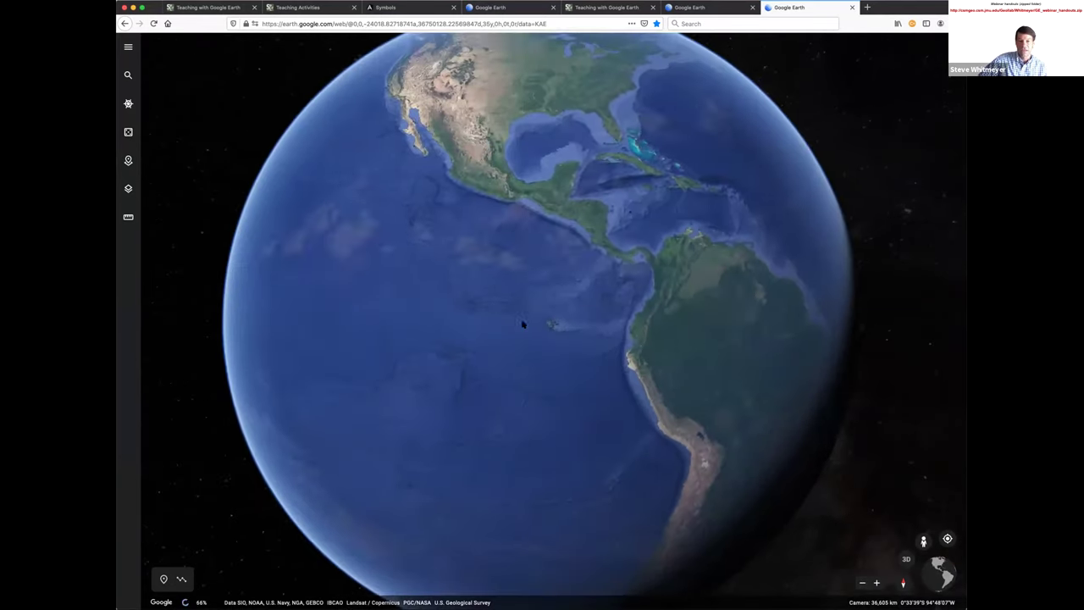
pyautogui.moveTo(580, 259); pyautogui.dragTo(624, 483)
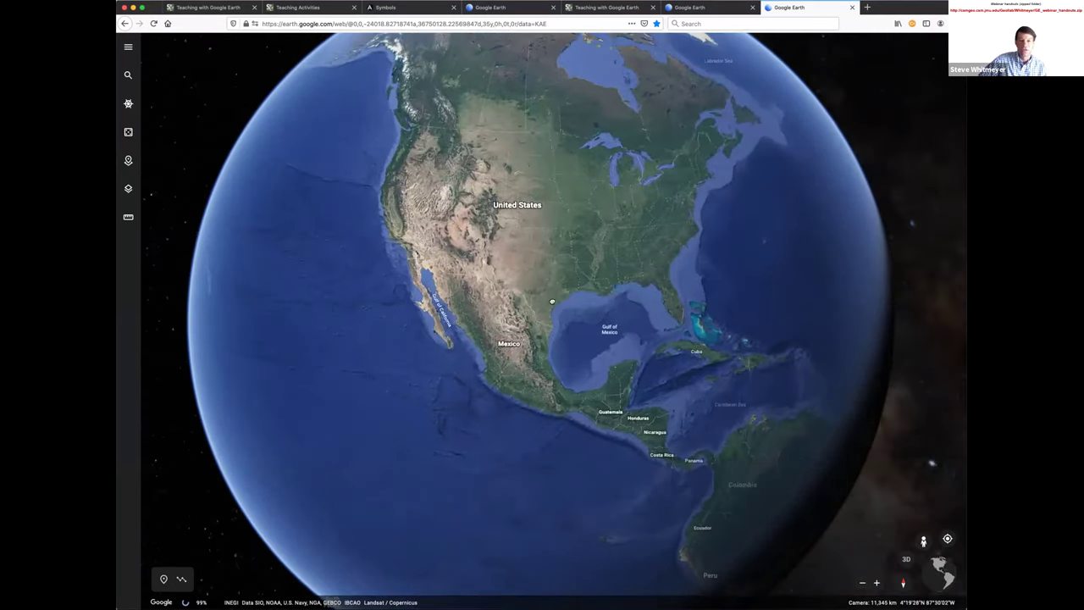
pyautogui.scroll(5, 644, 284)
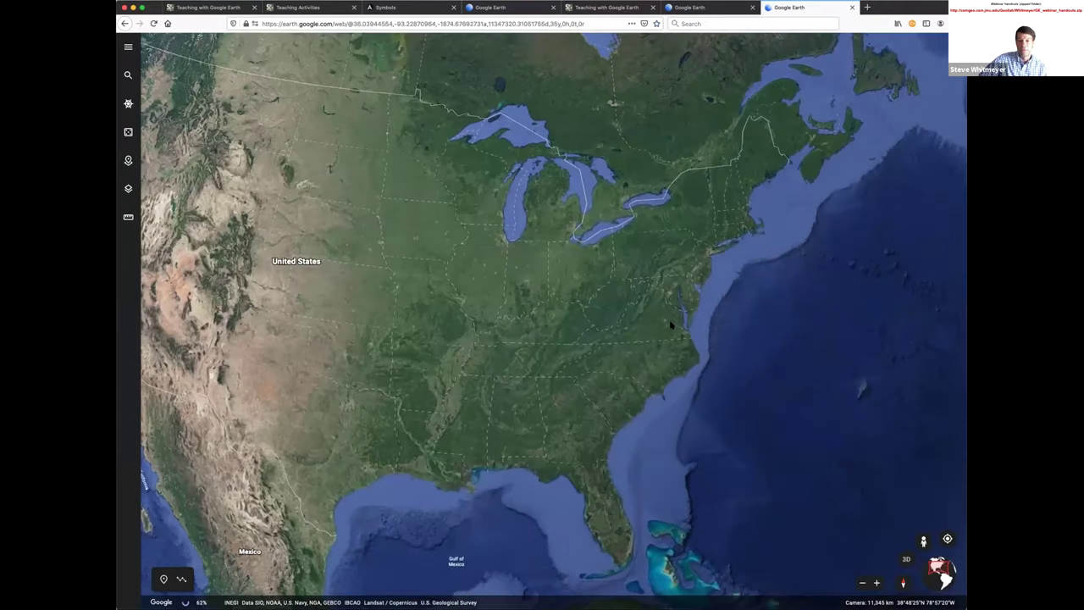
pyautogui.scroll(2, 647, 320)
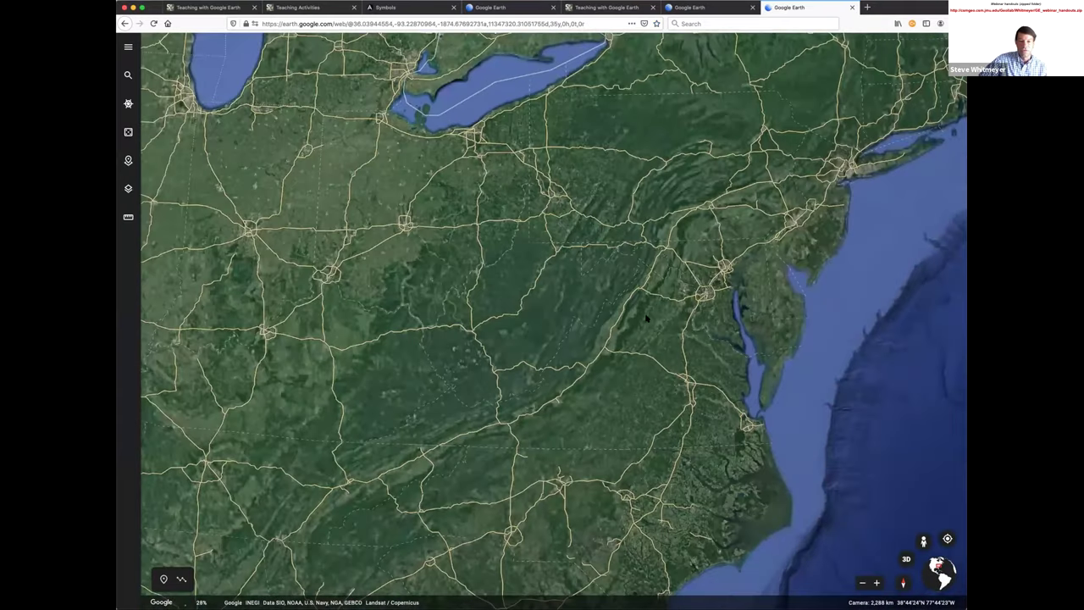
pyautogui.scroll(5, 606, 341)
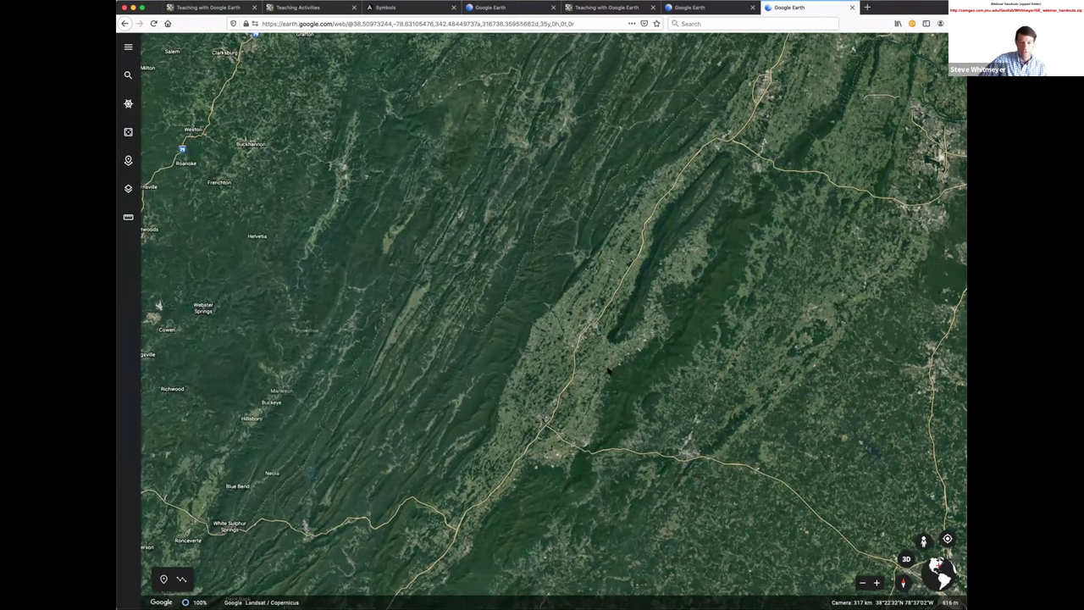
pyautogui.scroll(5, 608, 369)
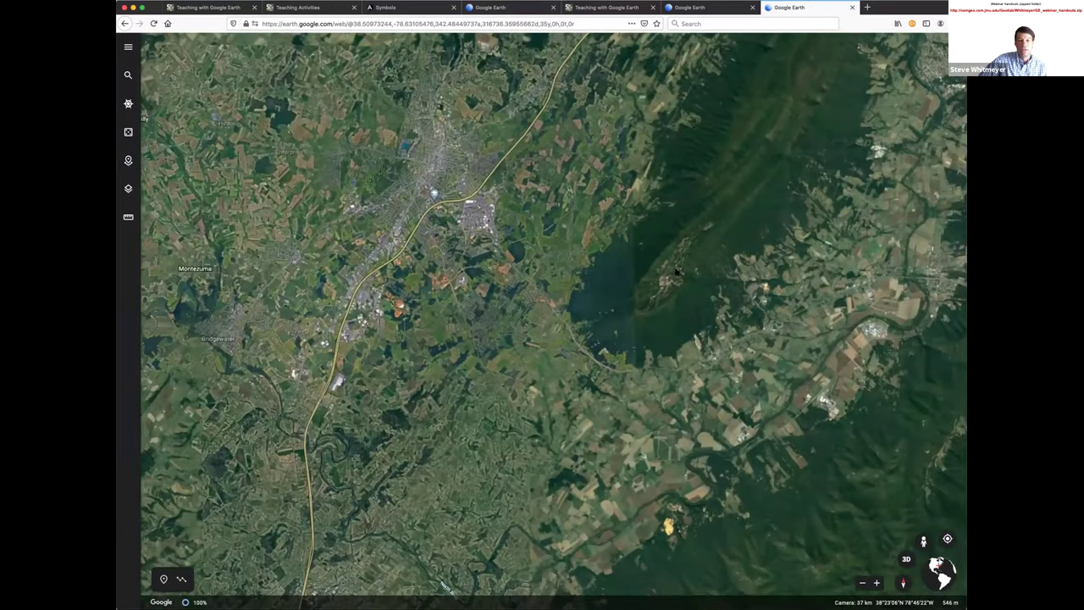
pyautogui.scroll(1, 661, 254)
pyautogui.scroll(3, 667, 235)
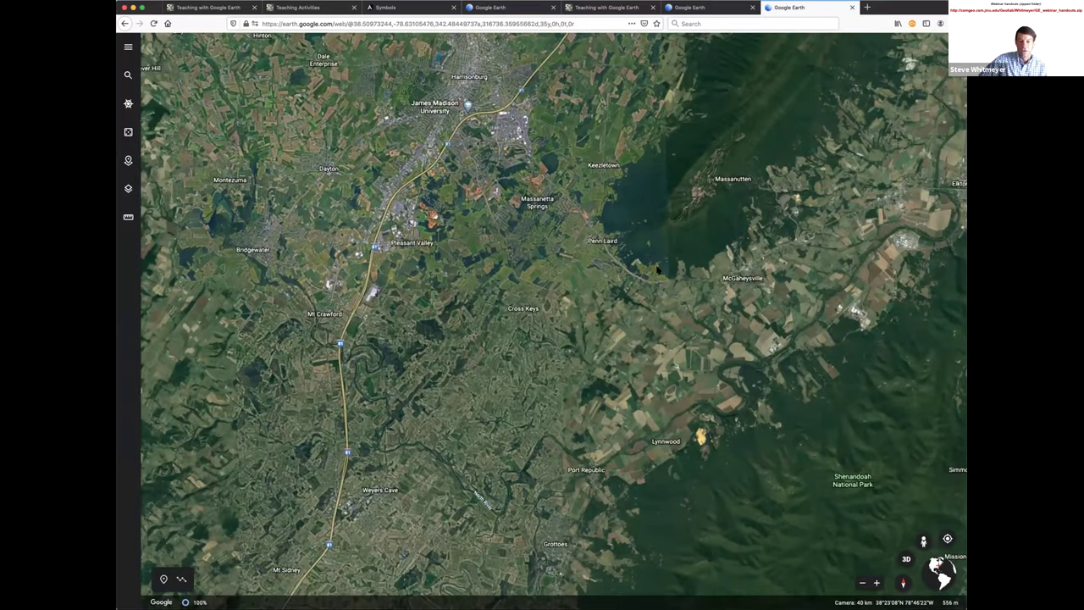
pyautogui.scroll(3, 658, 269)
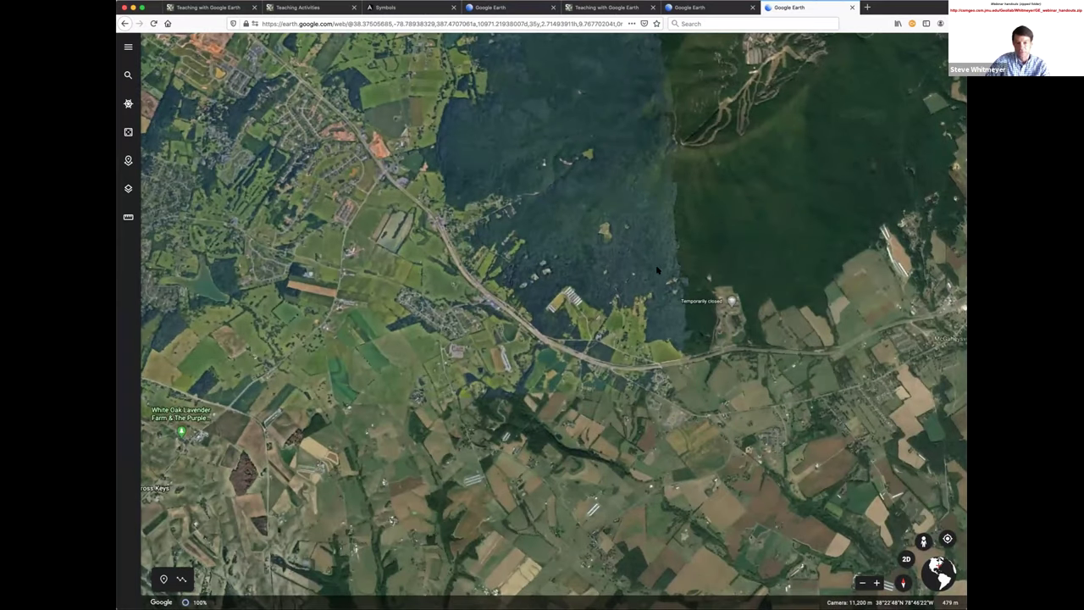
# Step: Tilt the view so Massanutten Mountain appears in 3D perspective from about 33 km up
pyautogui.hotkey('shift', 'Up')
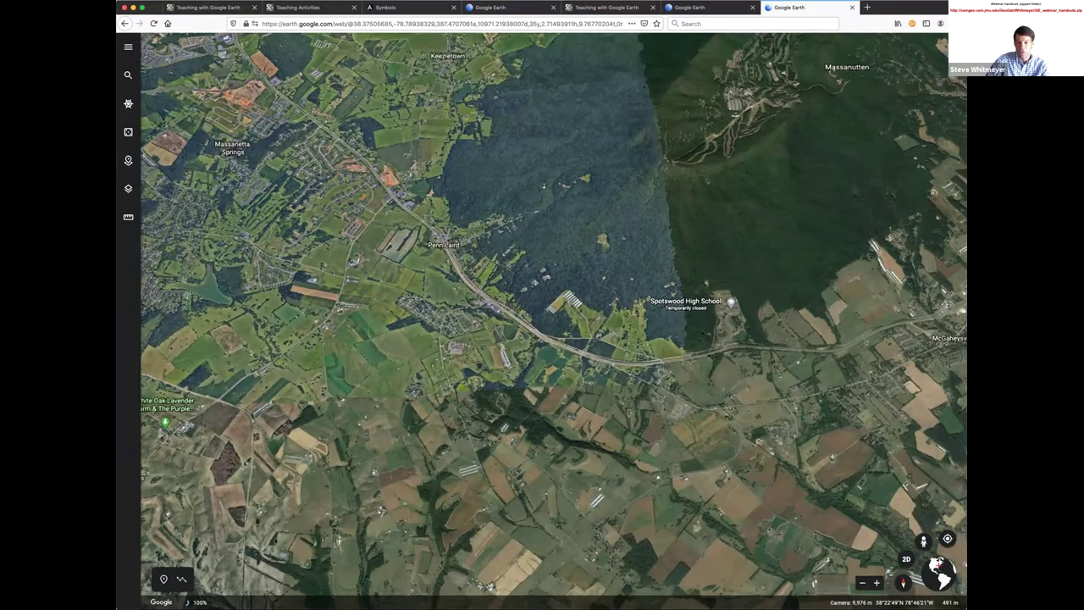
pyautogui.scroll(2, 554, 320)
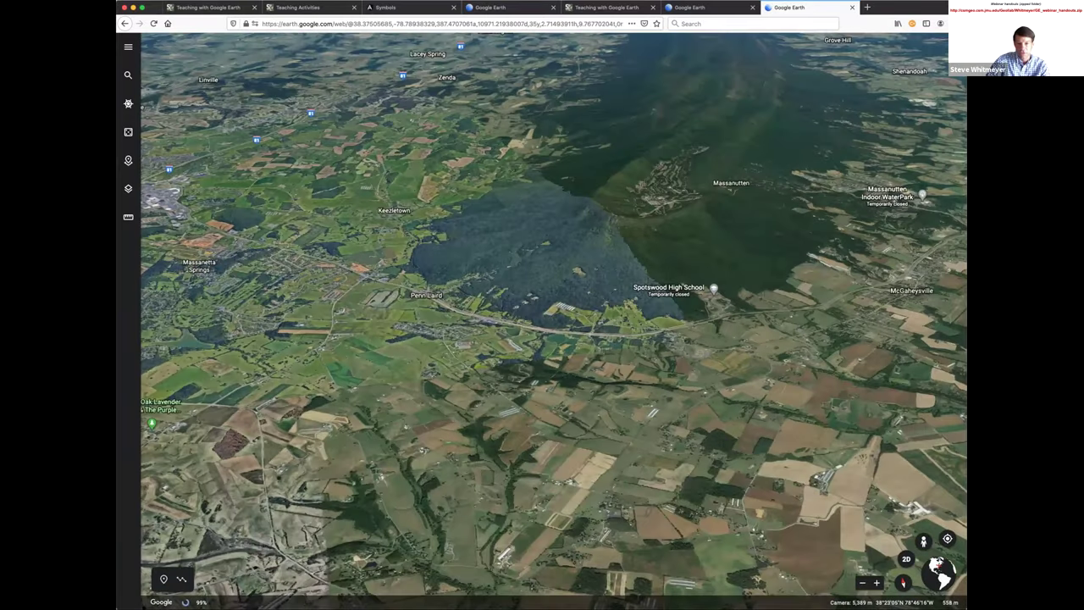
pyautogui.hotkey('shift', 'Down')
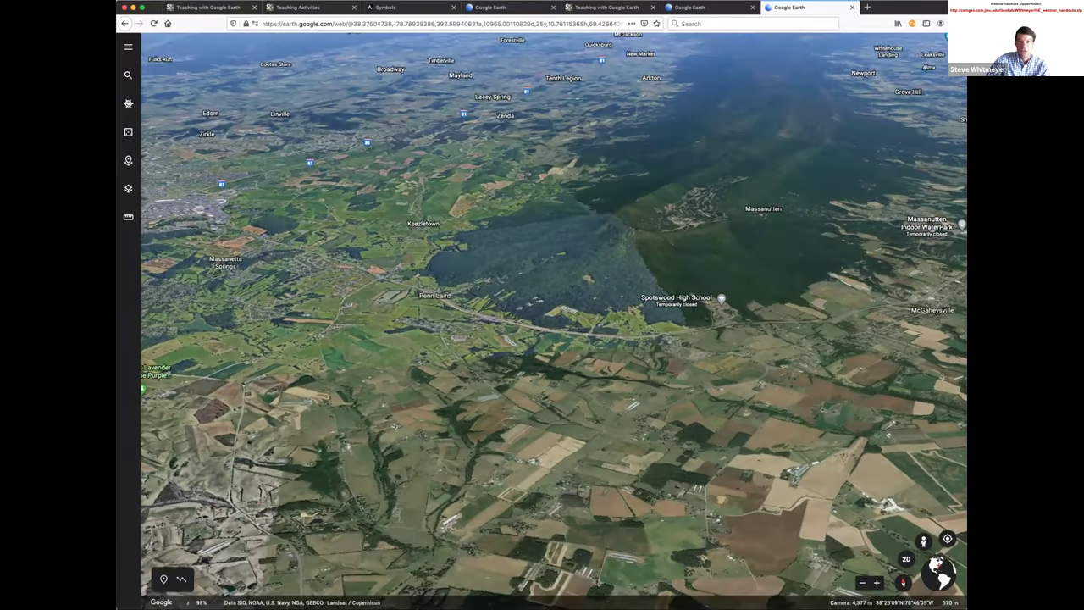
pyautogui.hotkey('shift', 'Down')
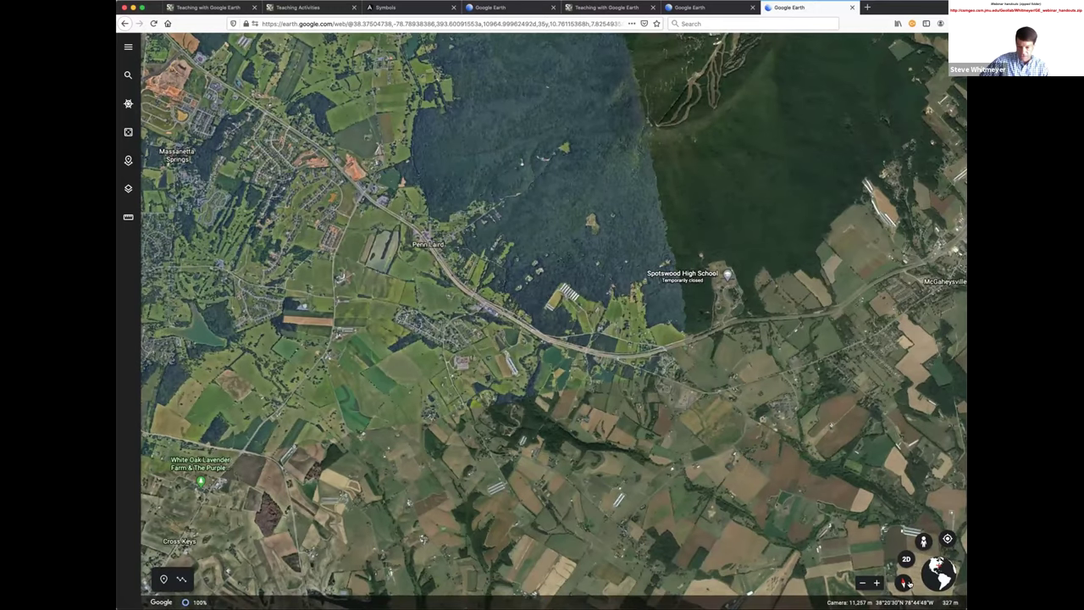
pyautogui.hotkey('shift', 'Up')
pyautogui.hotkey('shift', 'Up')
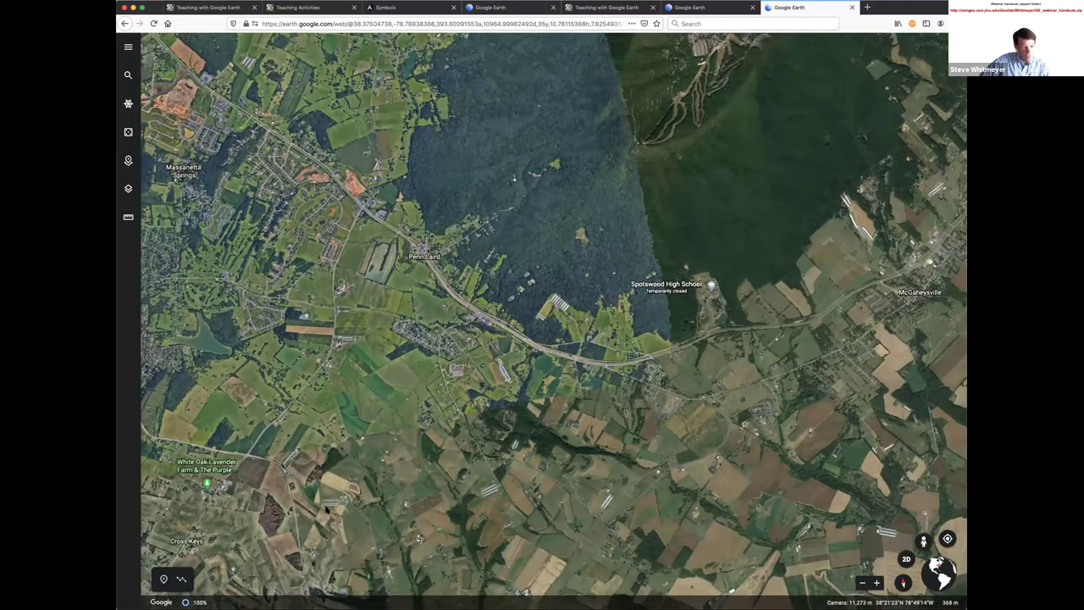
pyautogui.scroll(-3, 335, 508)
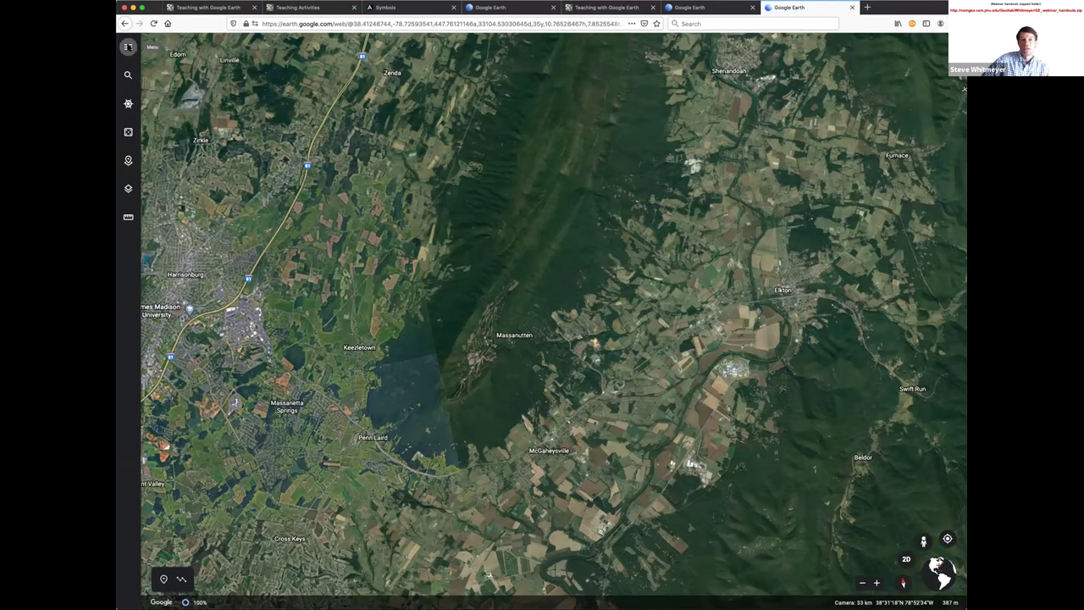
pyautogui.click(128, 46)
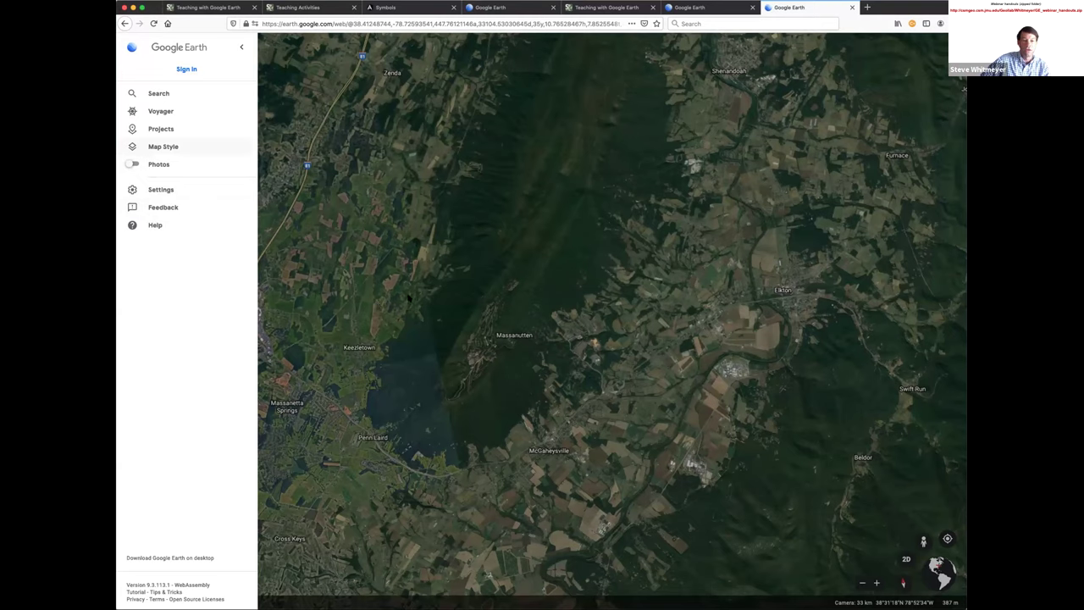
pyautogui.click(444, 277)
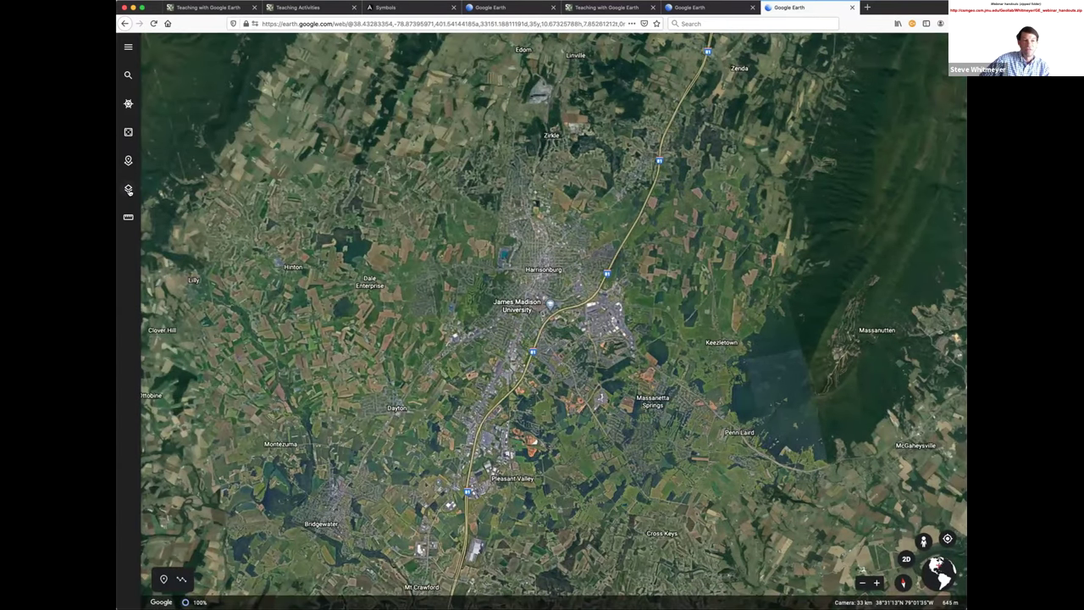
# Step: Apply the Clean map style with gridlines off, zoomed out to the ridge-and-valley region
pyautogui.click(129, 190)
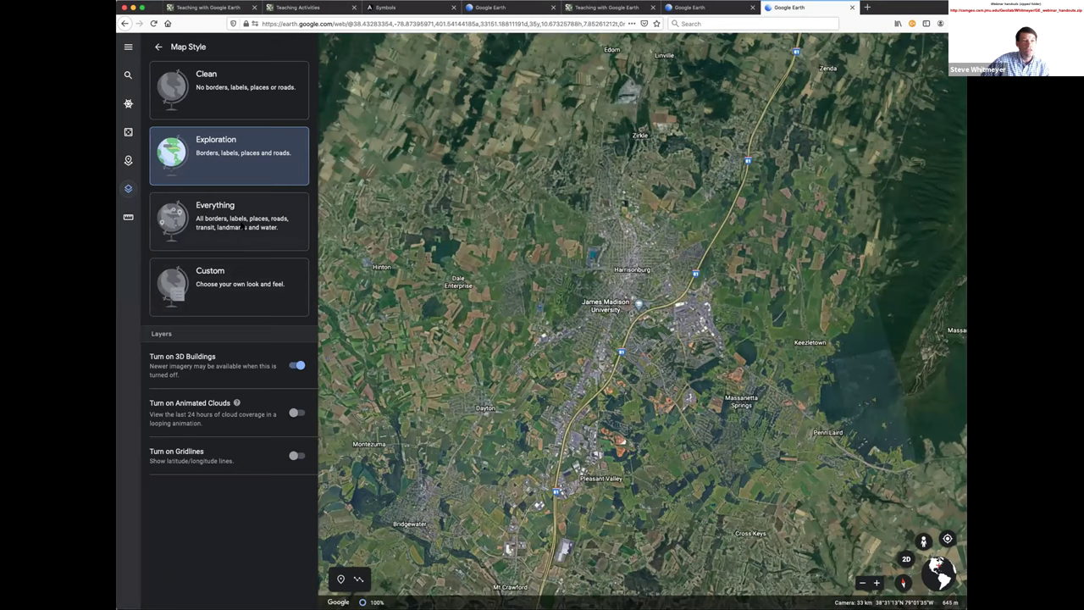
pyautogui.click(212, 99)
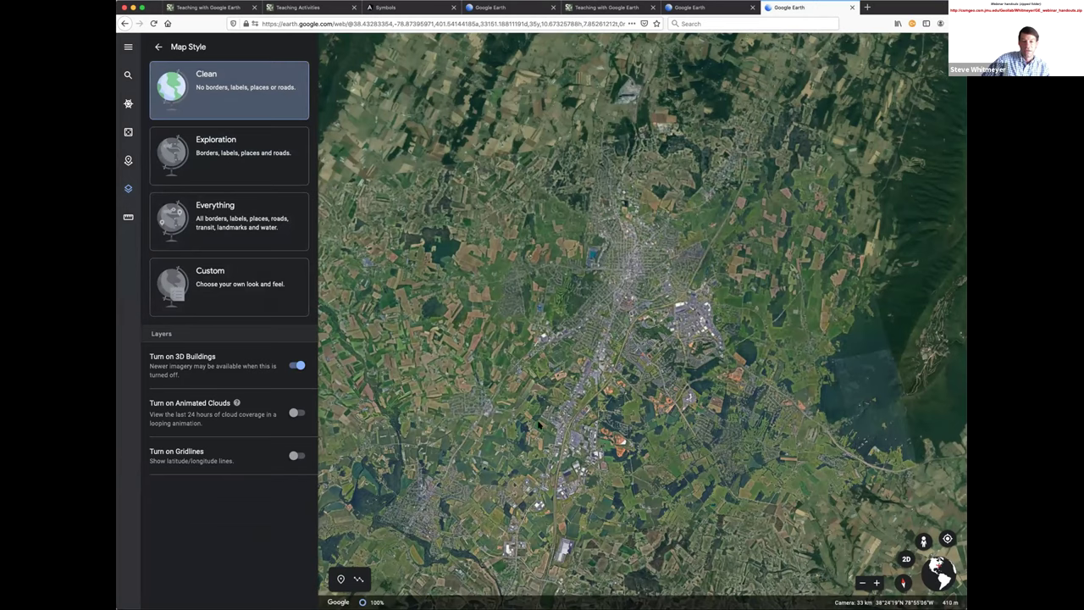
pyautogui.scroll(-5, 539, 424)
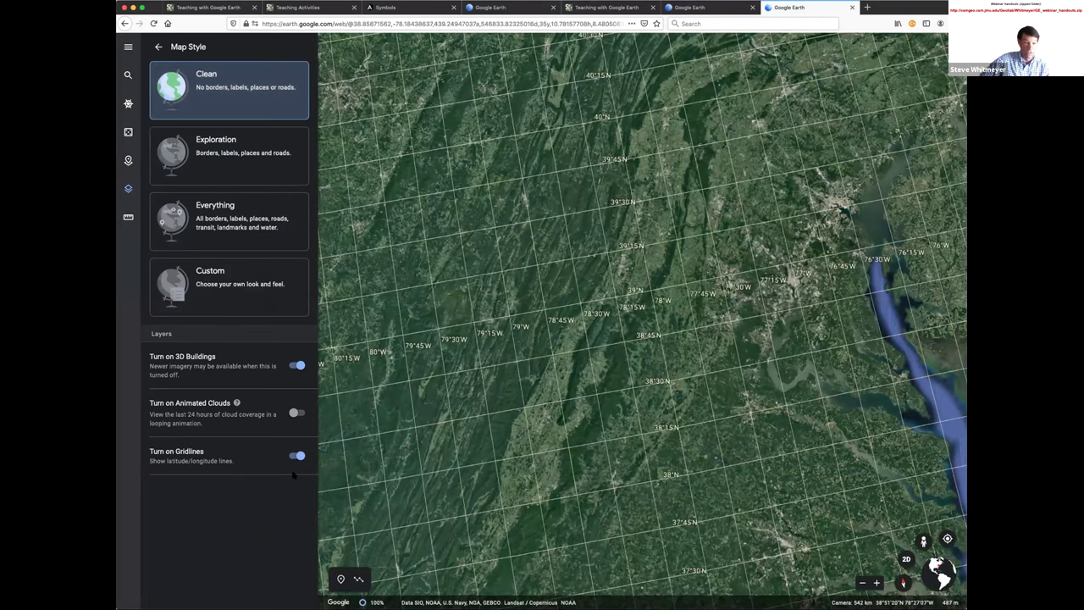
pyautogui.click(296, 456)
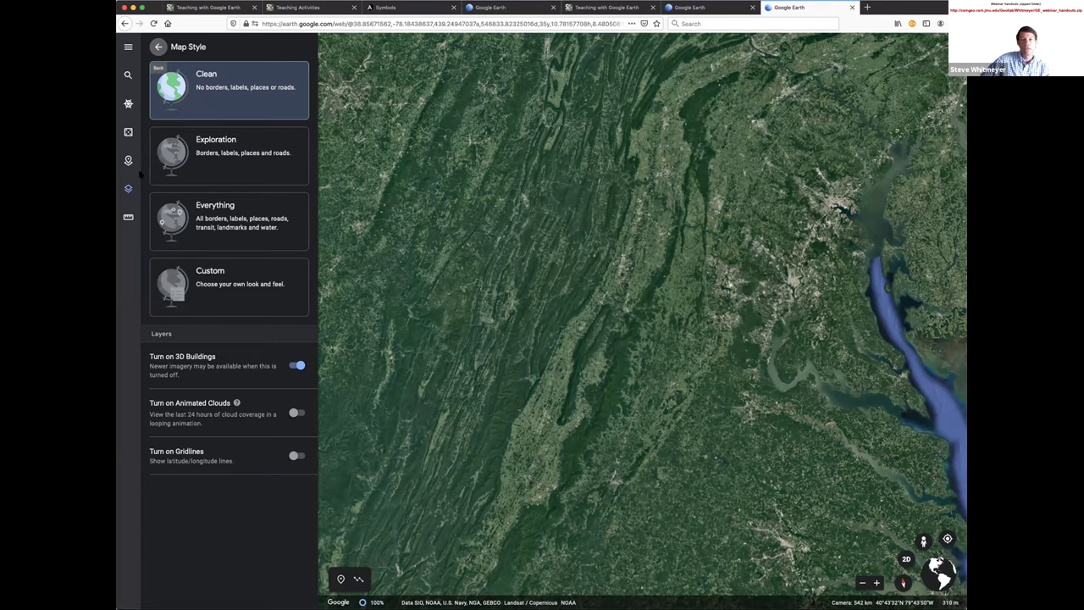
pyautogui.click(127, 188)
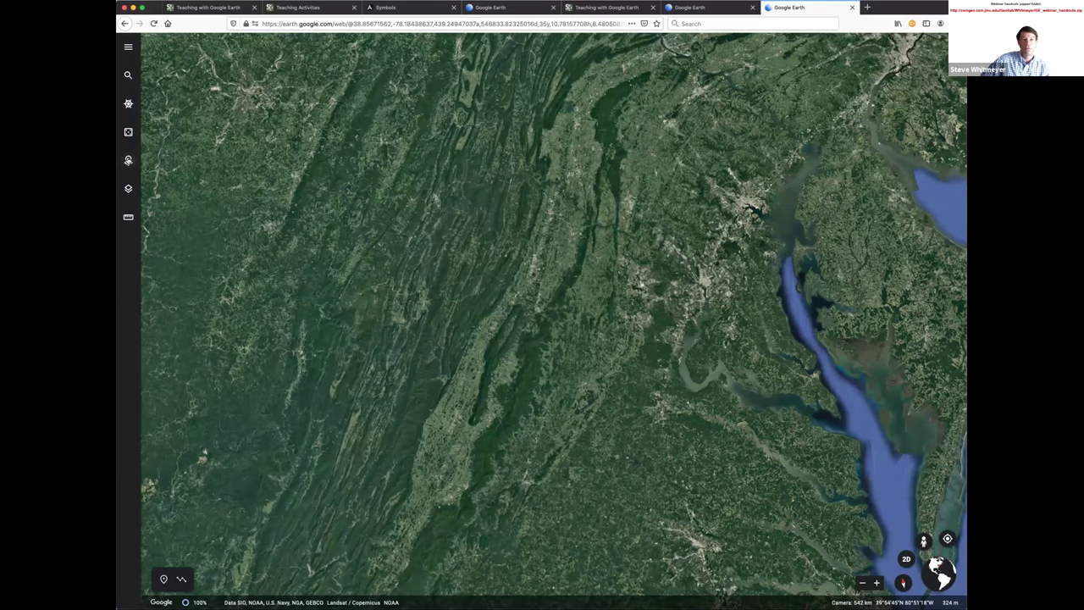
pyautogui.click(127, 160)
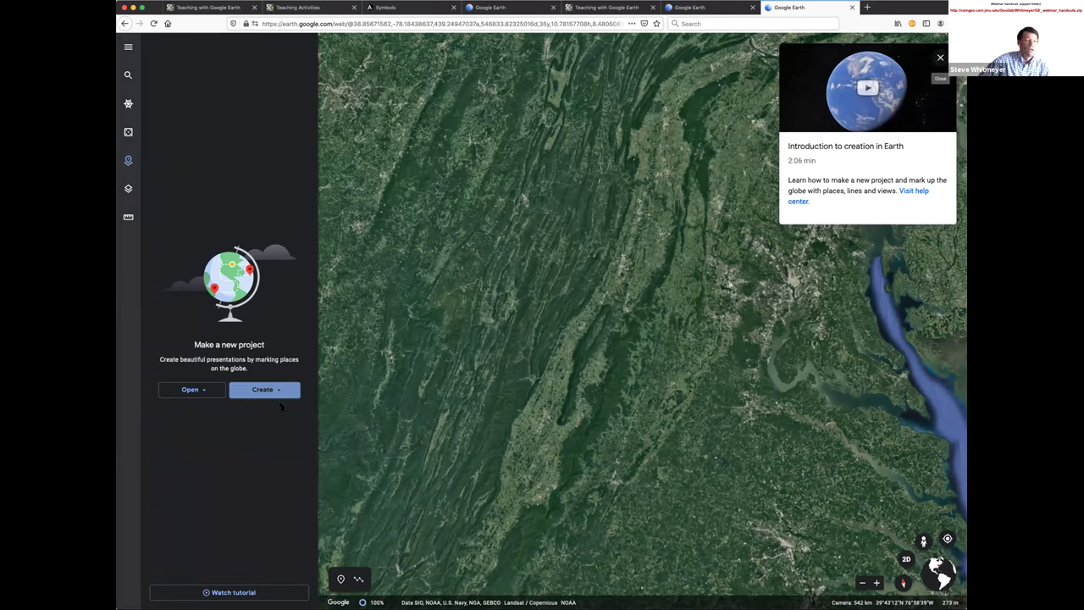
# Step: Look over the project opening options, then choose to create a new project in Google Drive
pyautogui.click(191, 389)
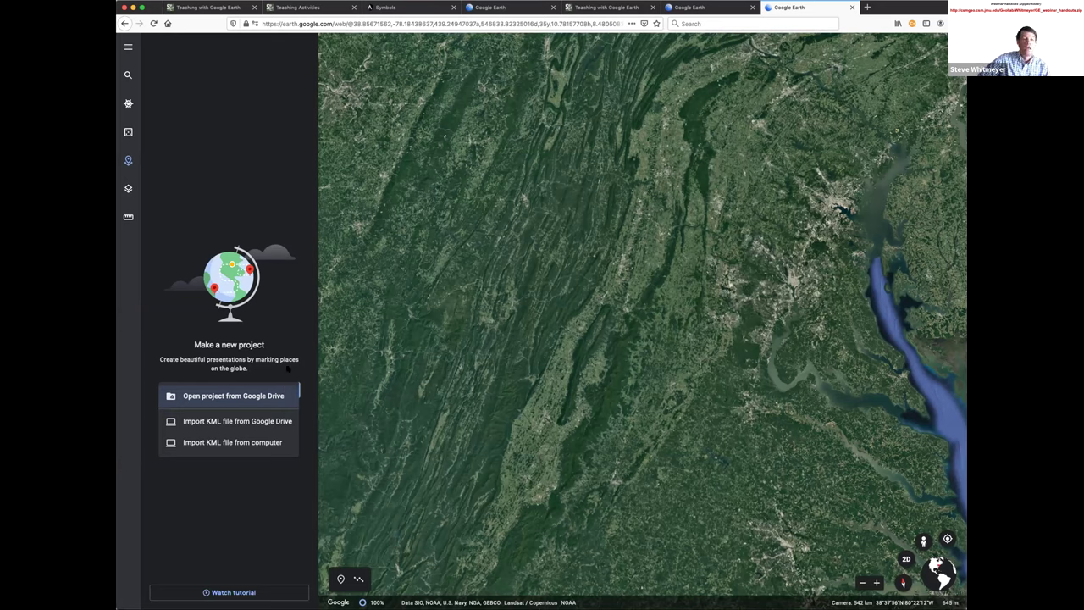
pyautogui.click(294, 407)
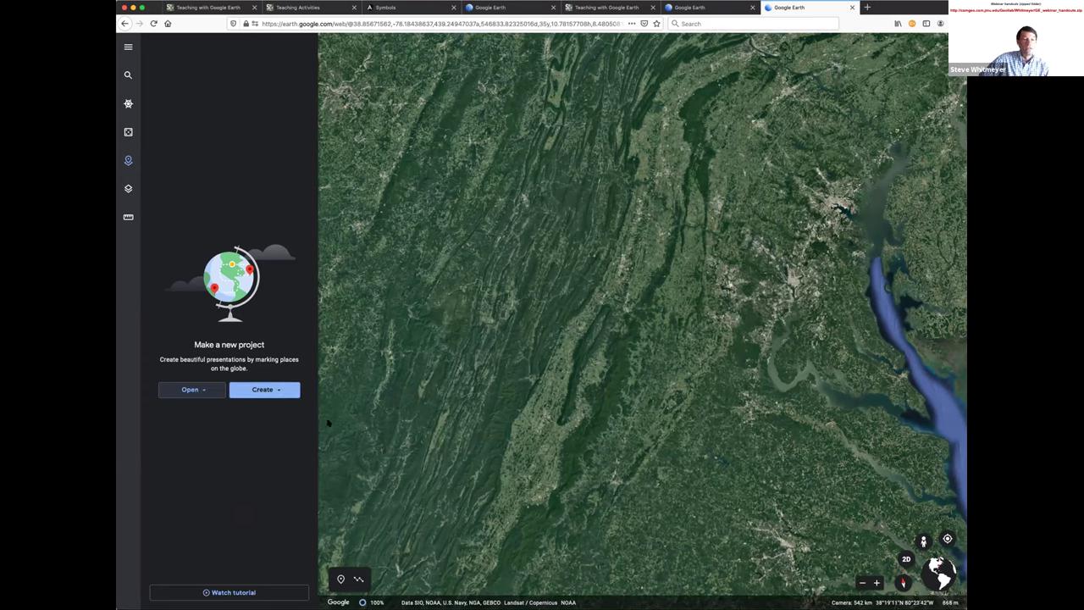
pyautogui.click(267, 390)
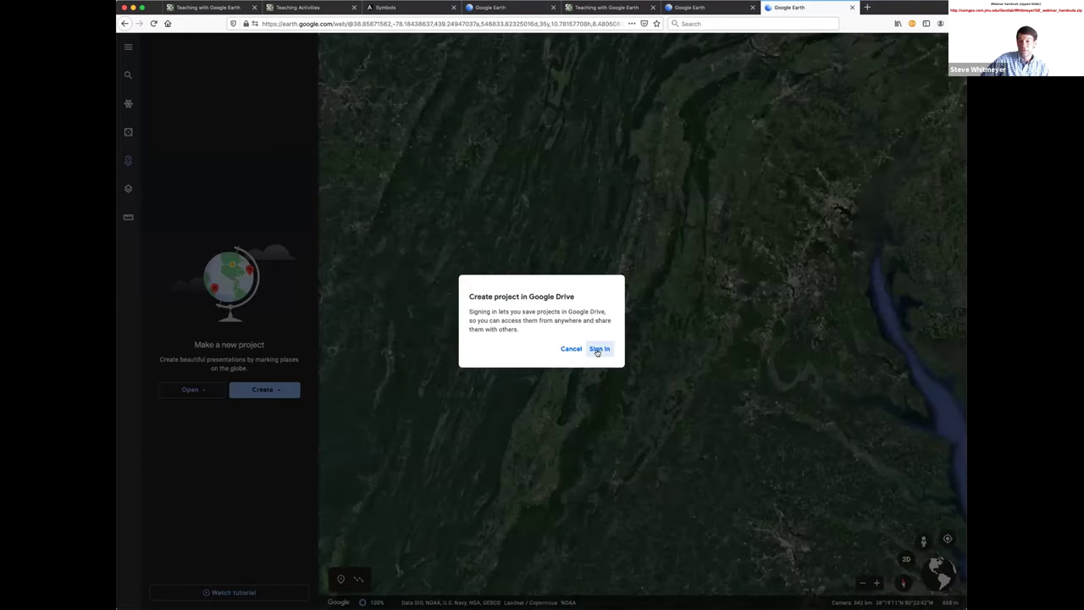
# Step: Sign in with the Google account's e-mail and password, then close the account side menu
pyautogui.click(598, 350)
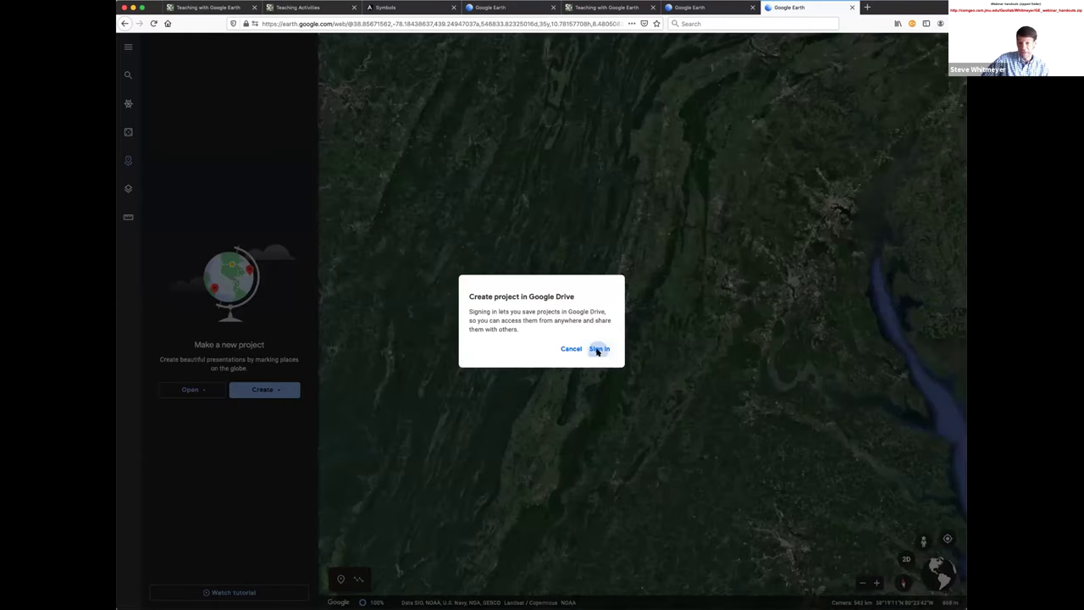
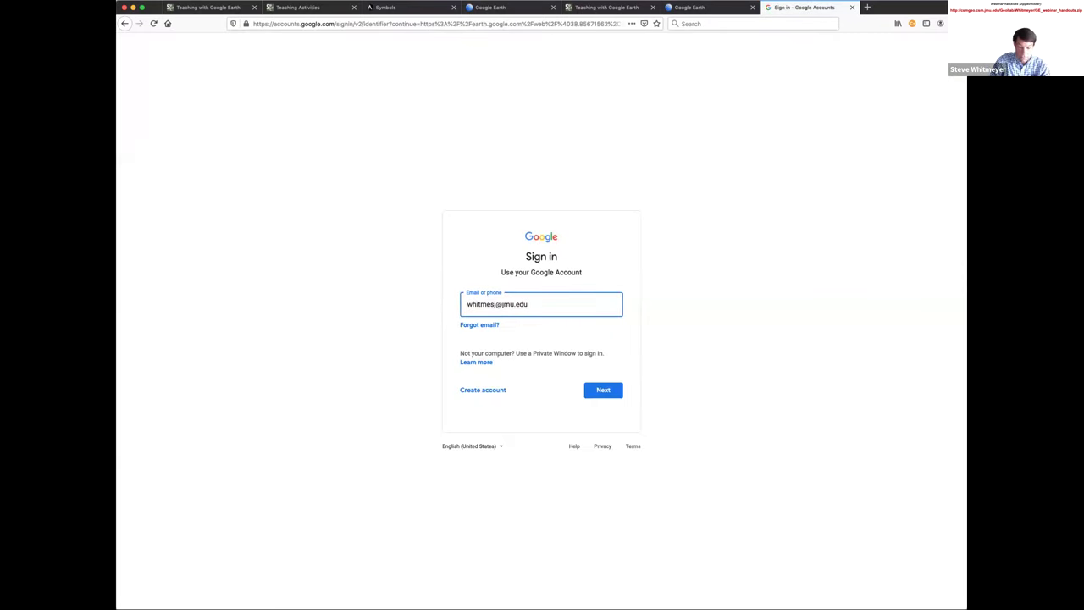
pyautogui.press('Return')
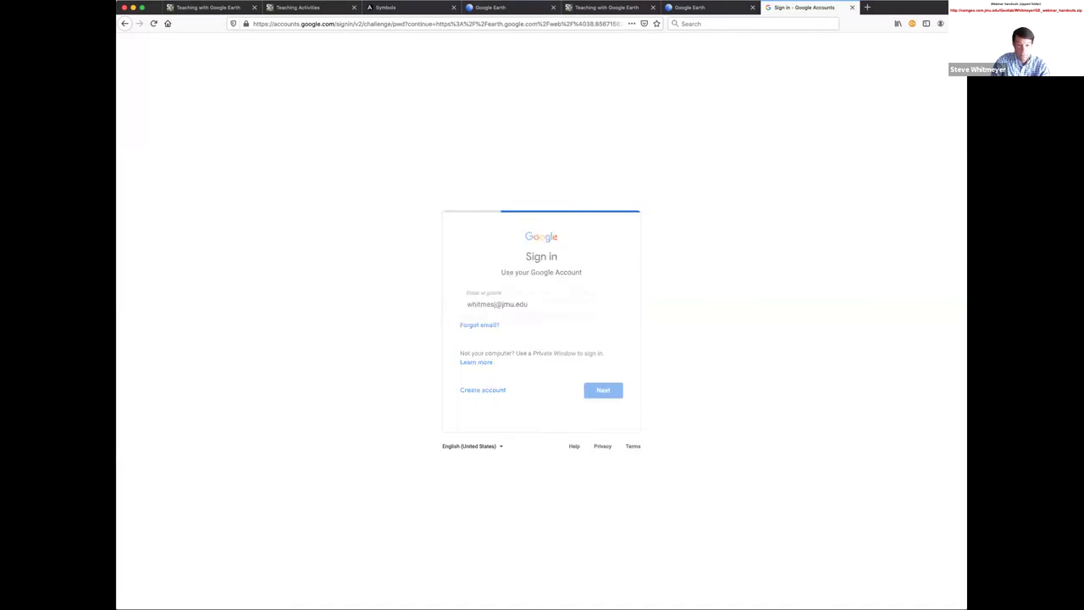
pyautogui.write('••••••••••')
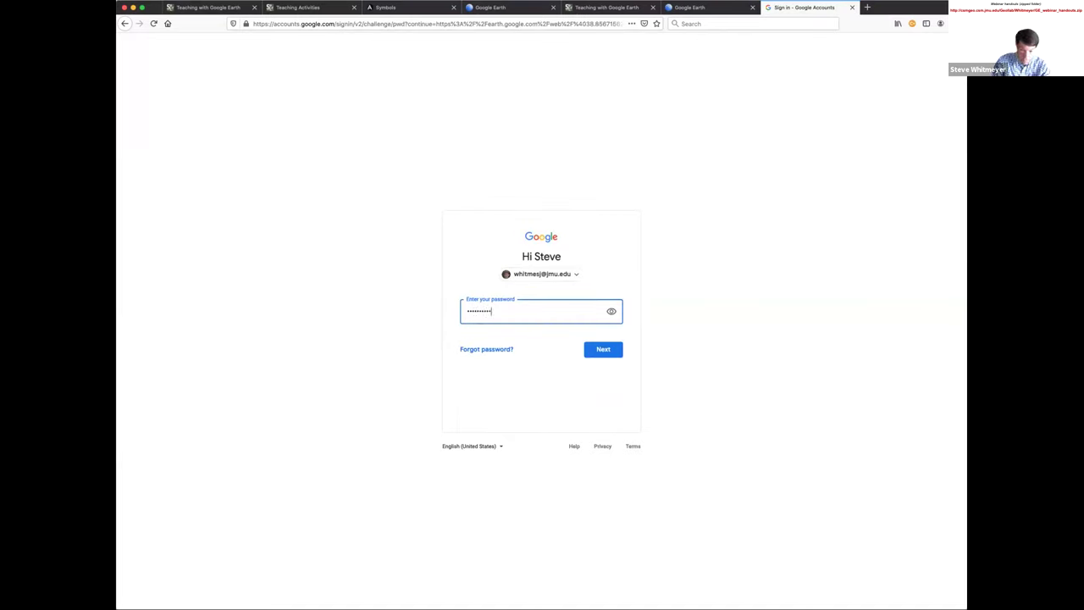
pyautogui.press('Return')
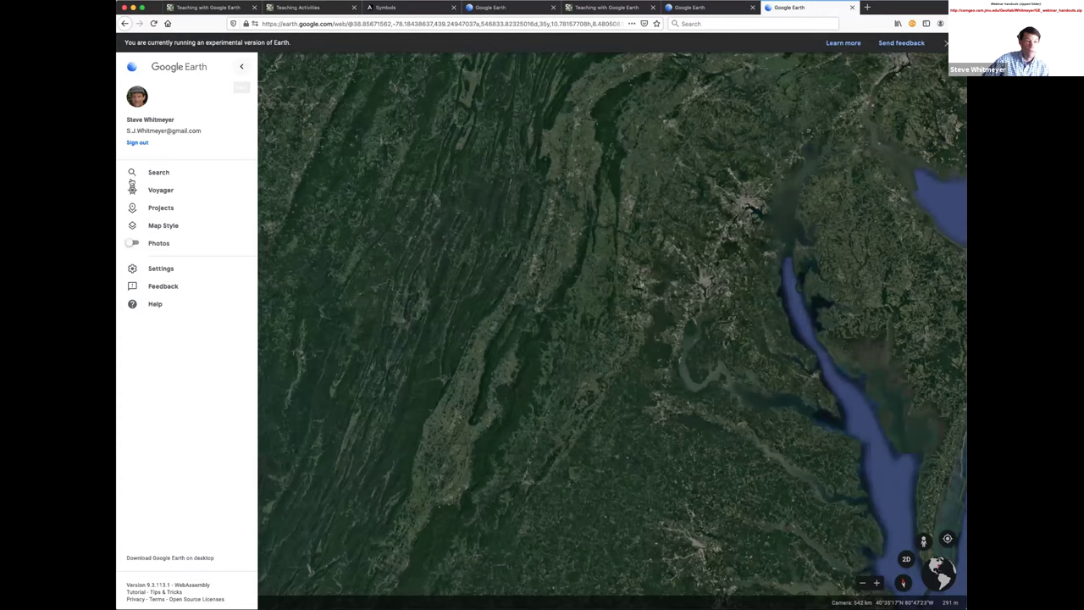
pyautogui.click(286, 400)
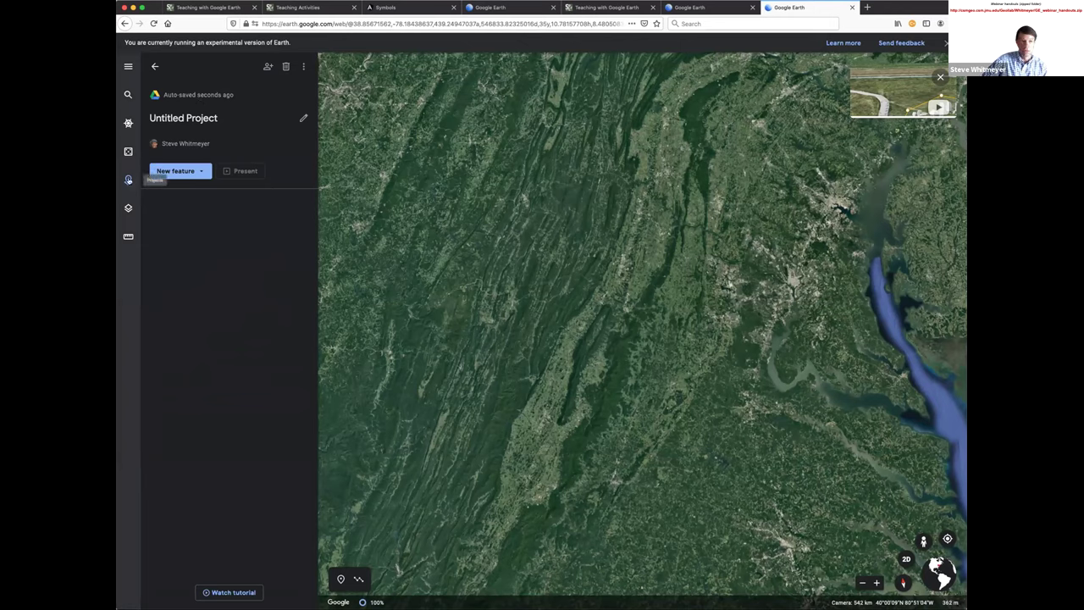
# Step: Show the new, empty Untitled Project in the projects panel
pyautogui.click(128, 179)
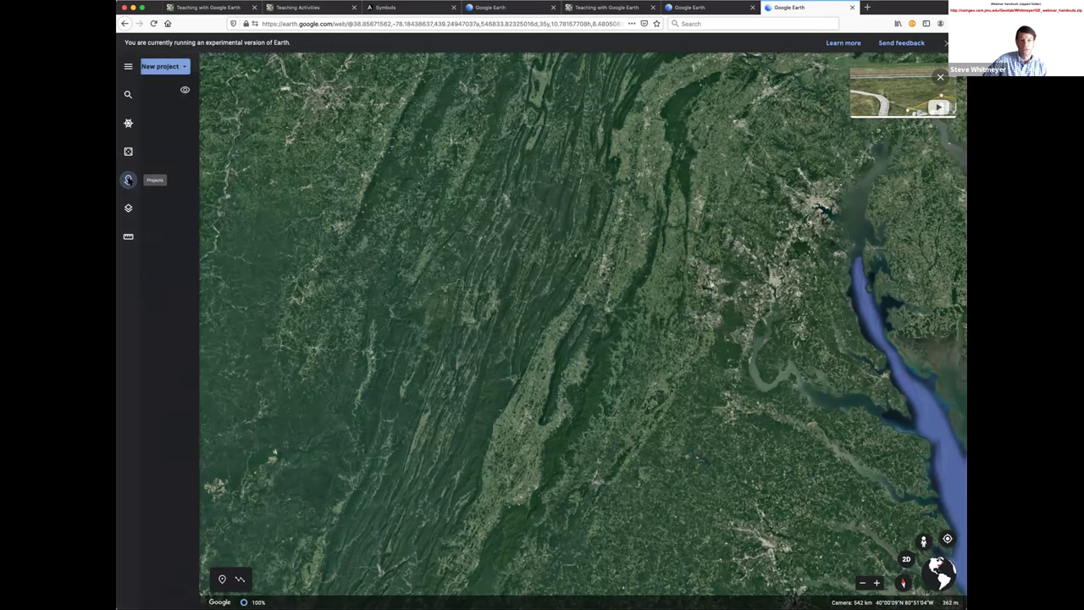
pyautogui.click(186, 119)
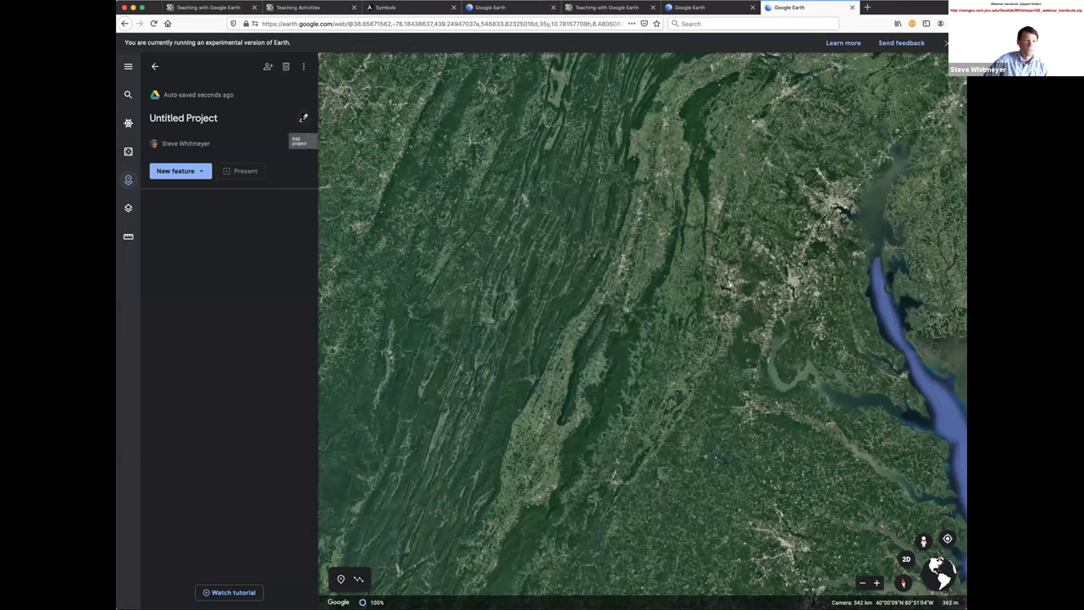
# Step: Retitle the project with the owner's name, correcting the mistyped capital T
pyautogui.click(250, 140)
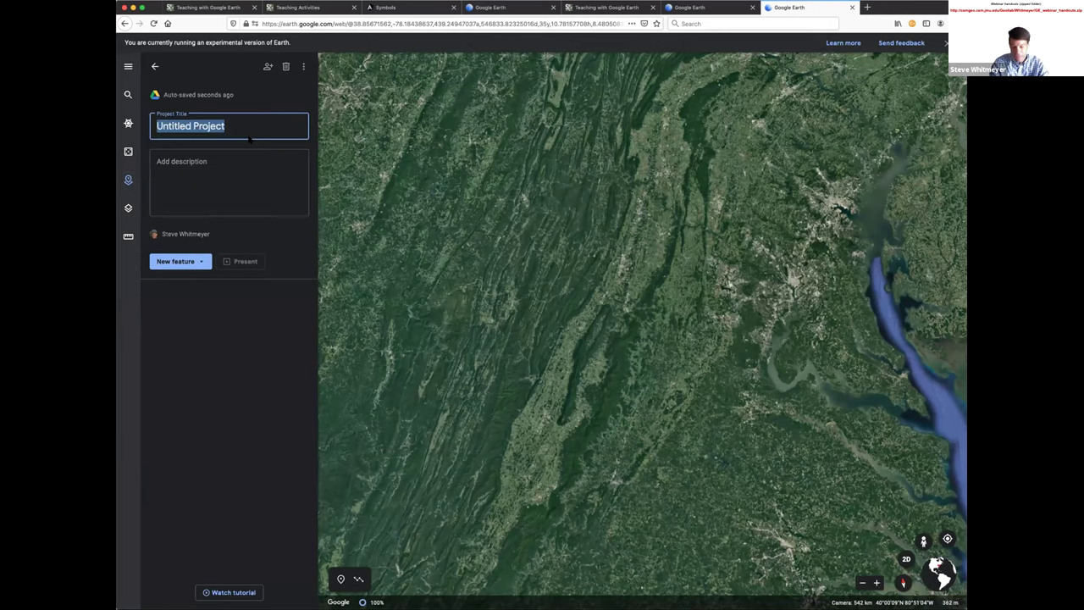
pyautogui.write('STeve')
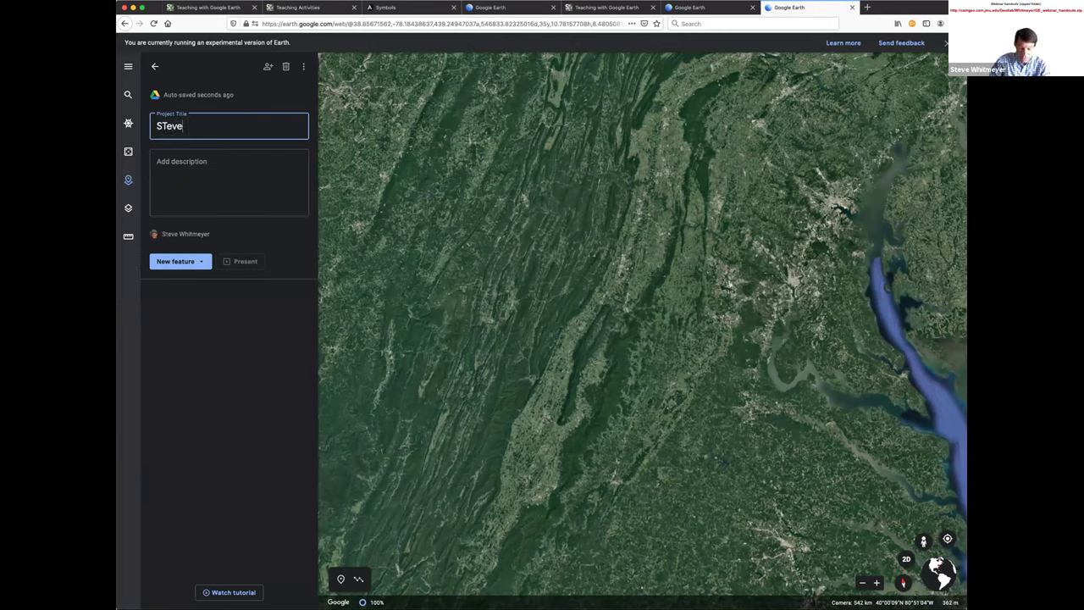
pyautogui.write("'s")
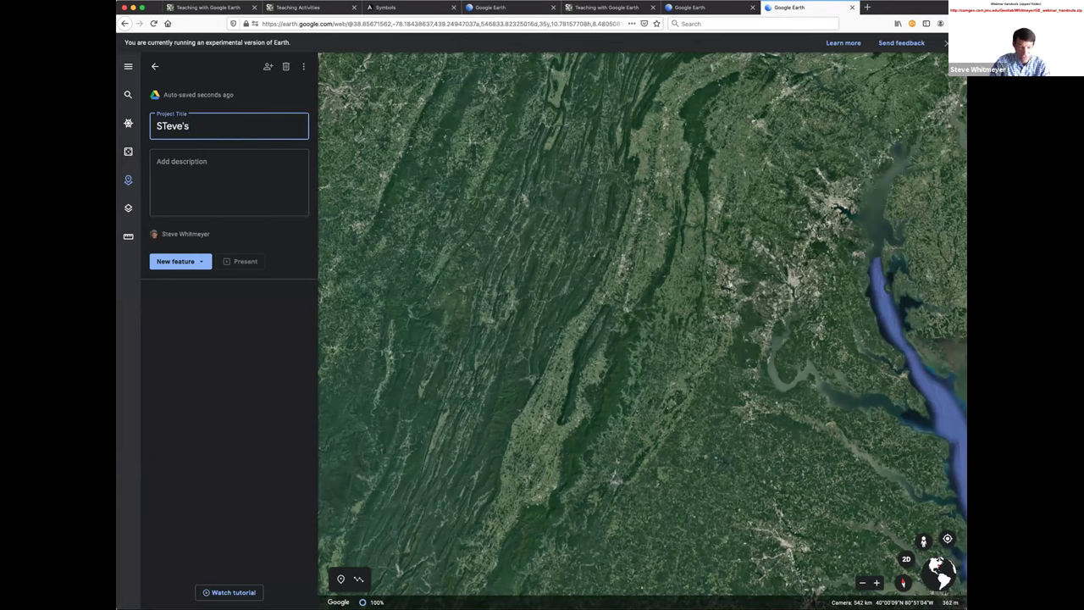
pyautogui.write('project')
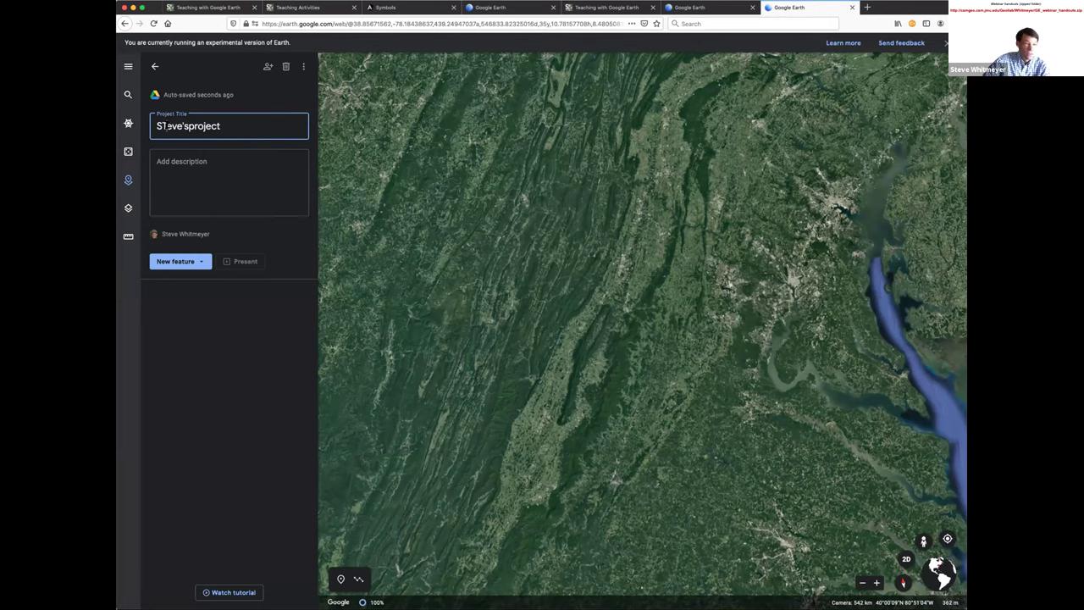
pyautogui.press('Home')
pyautogui.press('Right')
pyautogui.press('Right')
pyautogui.press('BackSpace')
pyautogui.write('t')
# Step: Add the project description 'for NAGT GE webinar' and finish editing
pyautogui.click(194, 161)
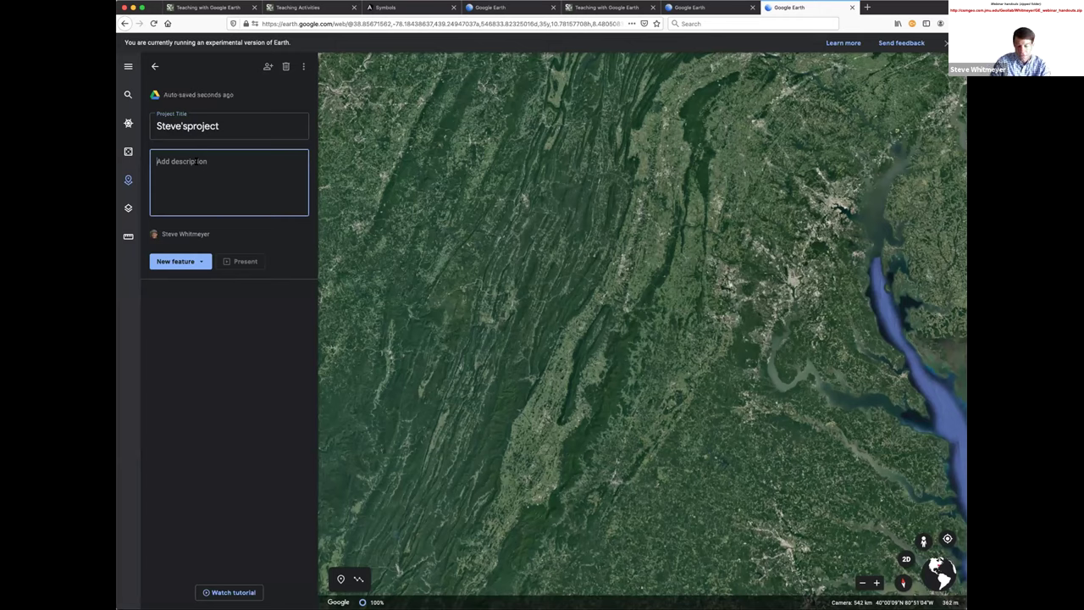
pyautogui.write('for')
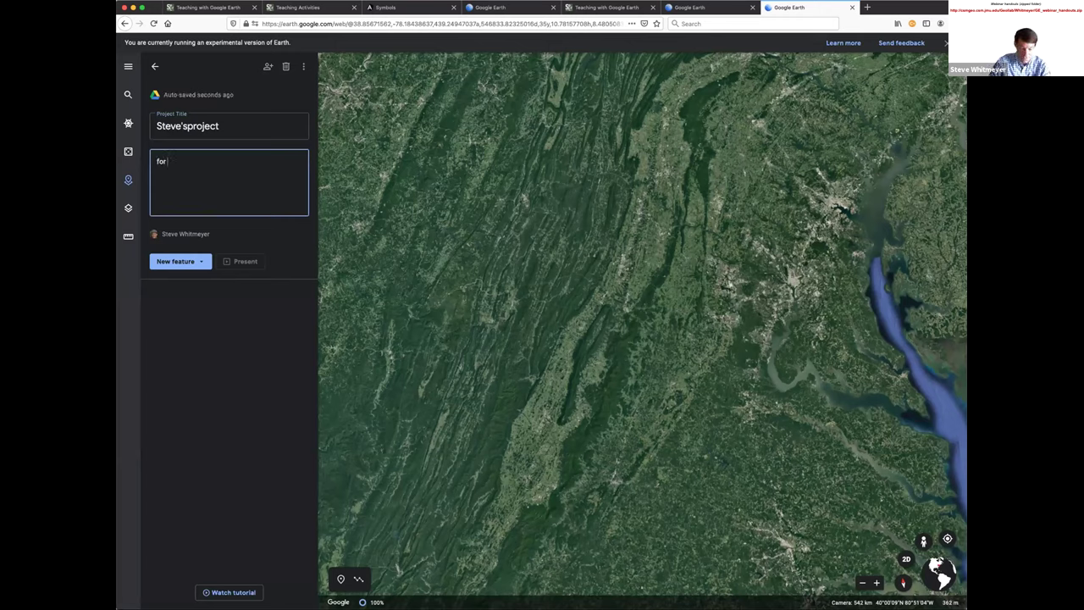
pyautogui.write(' NAGT G')
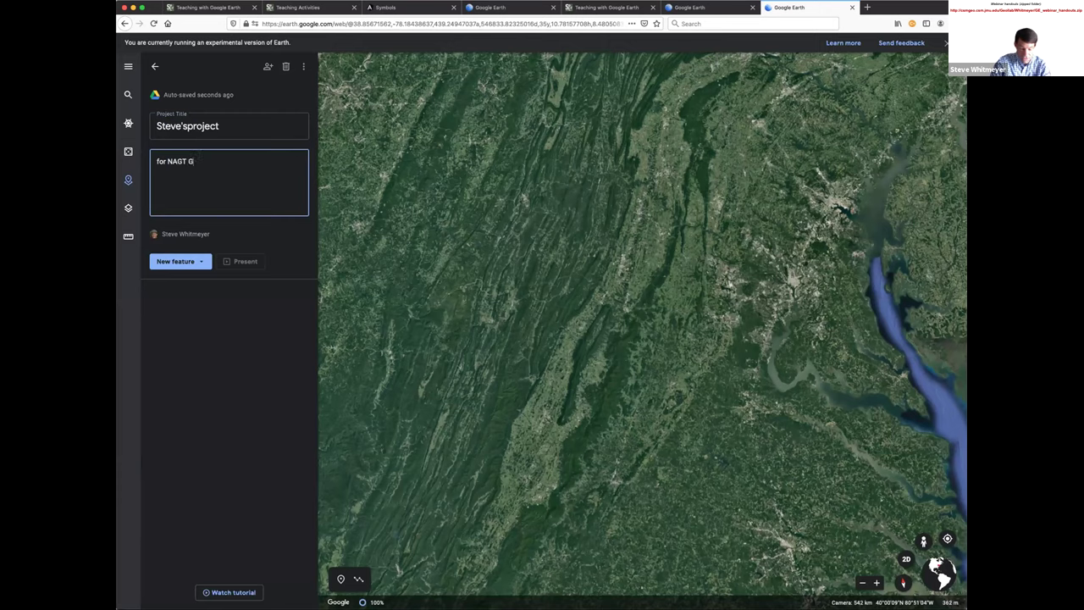
pyautogui.write('E webinar')
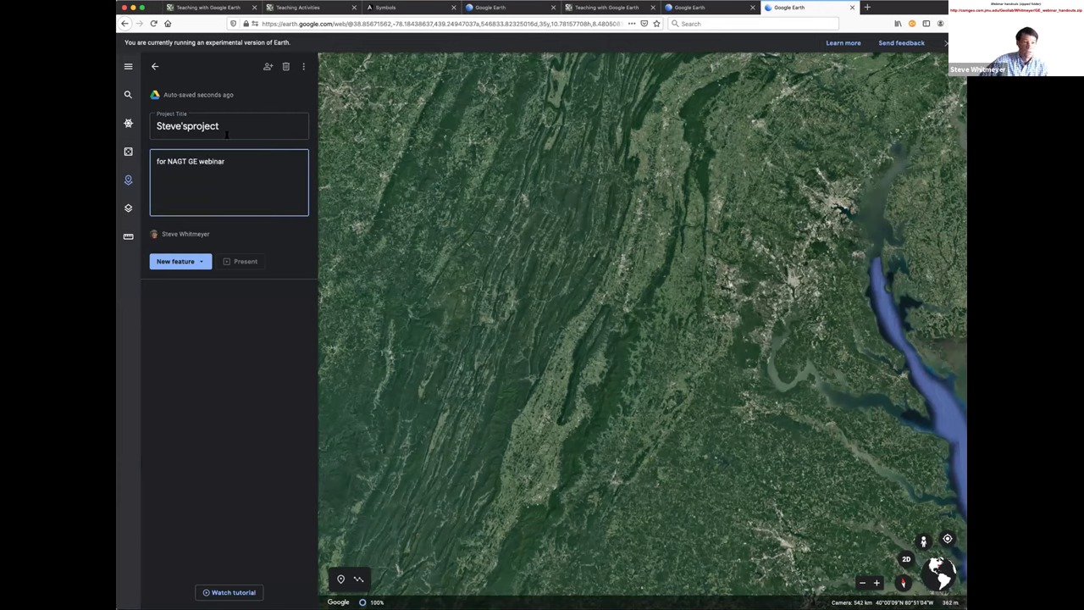
pyautogui.click(155, 67)
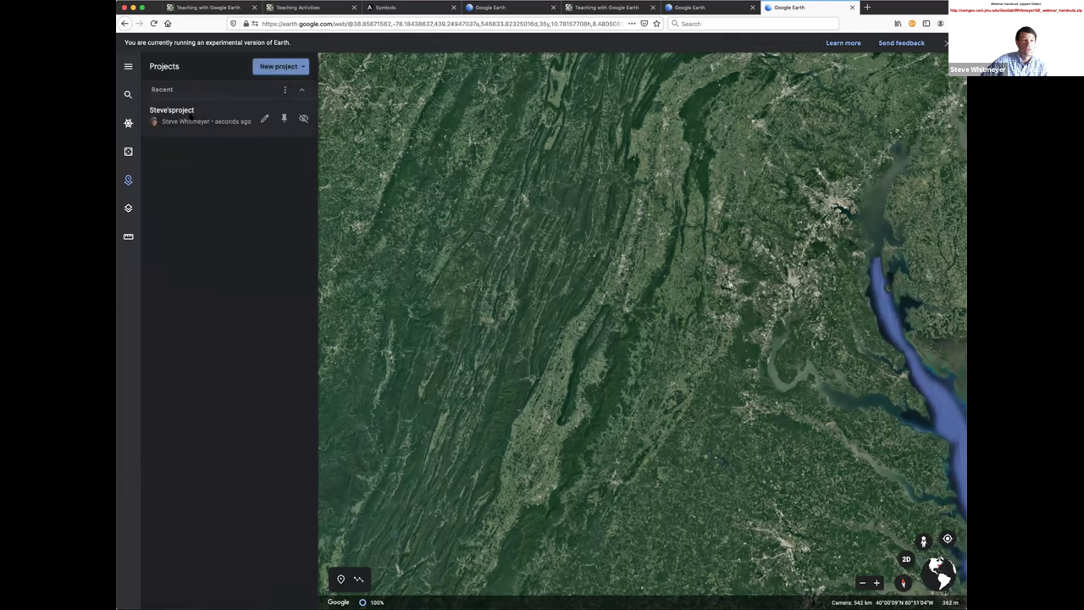
# Step: Reopen the renamed project from the Projects list and bring up its more-actions menu
pyautogui.click(310, 127)
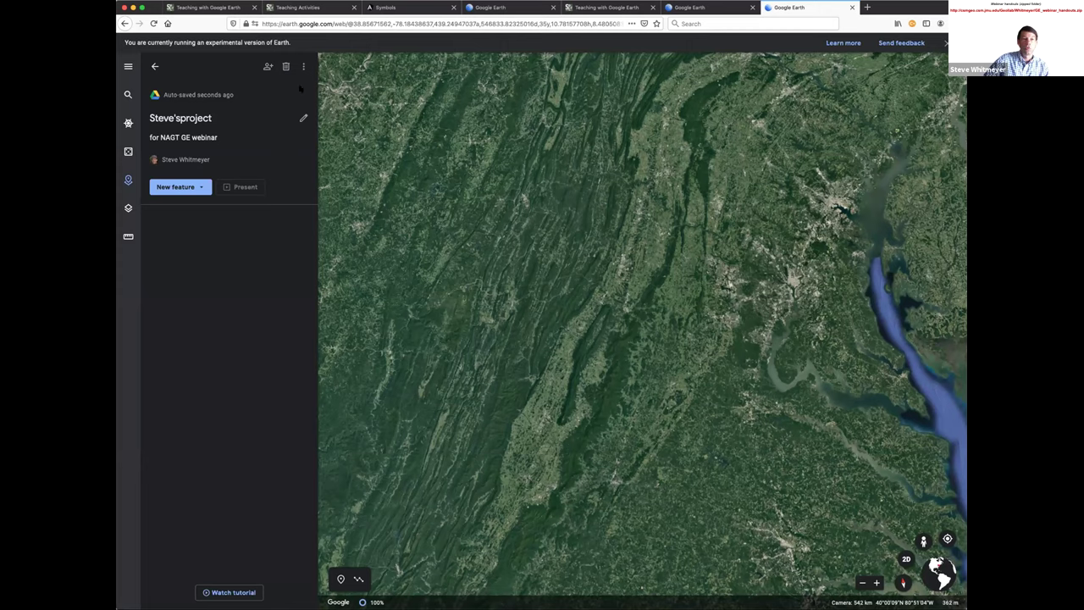
pyautogui.click(303, 66)
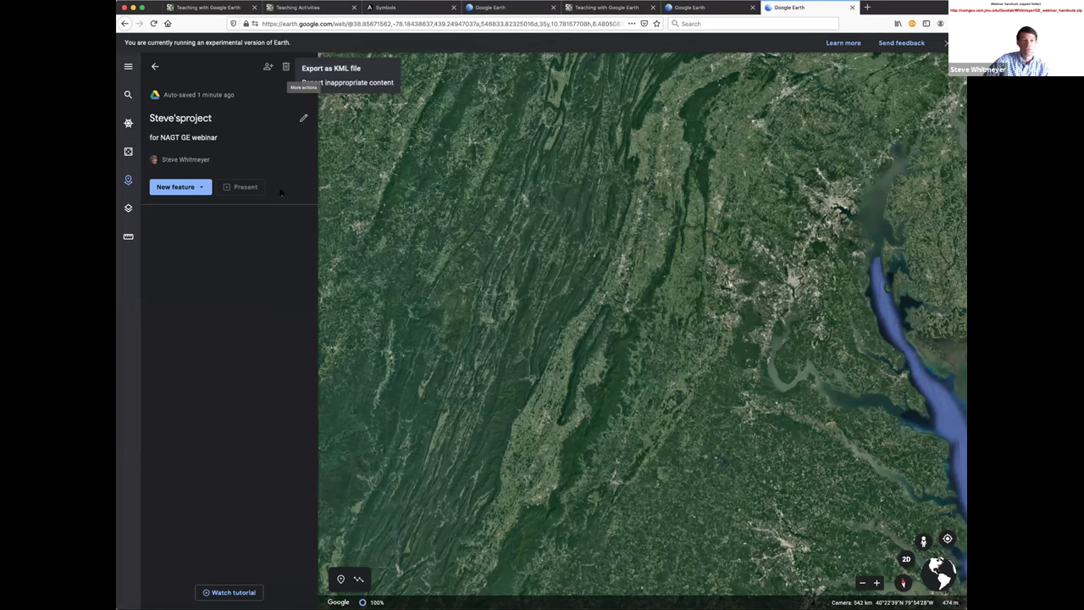
# Step: Dismiss the experimental-version notice and pan the map farther south along the ridges
pyautogui.click(395, 196)
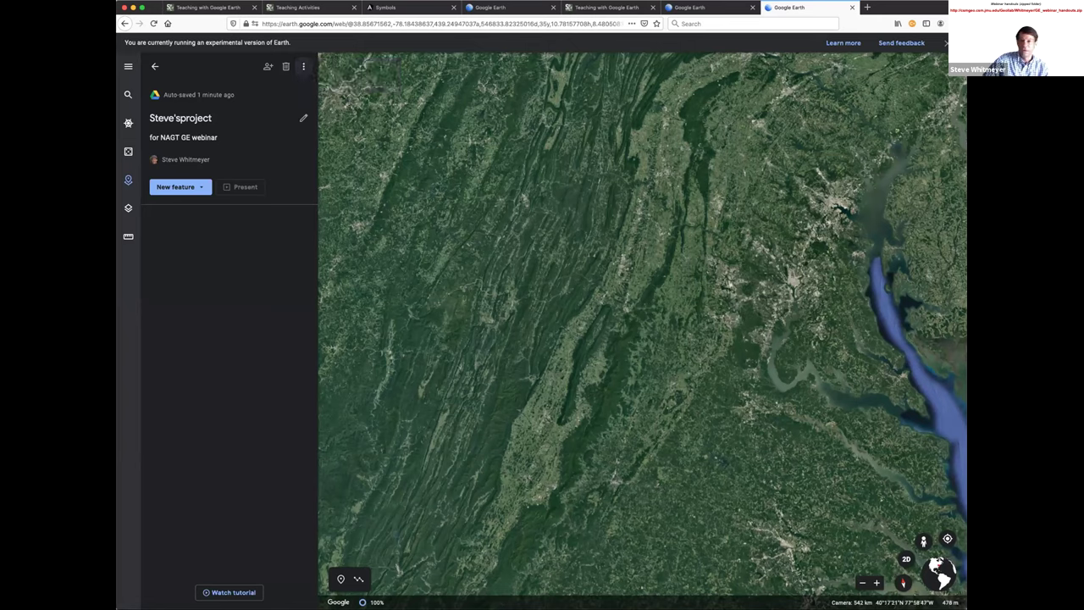
pyautogui.click(946, 43)
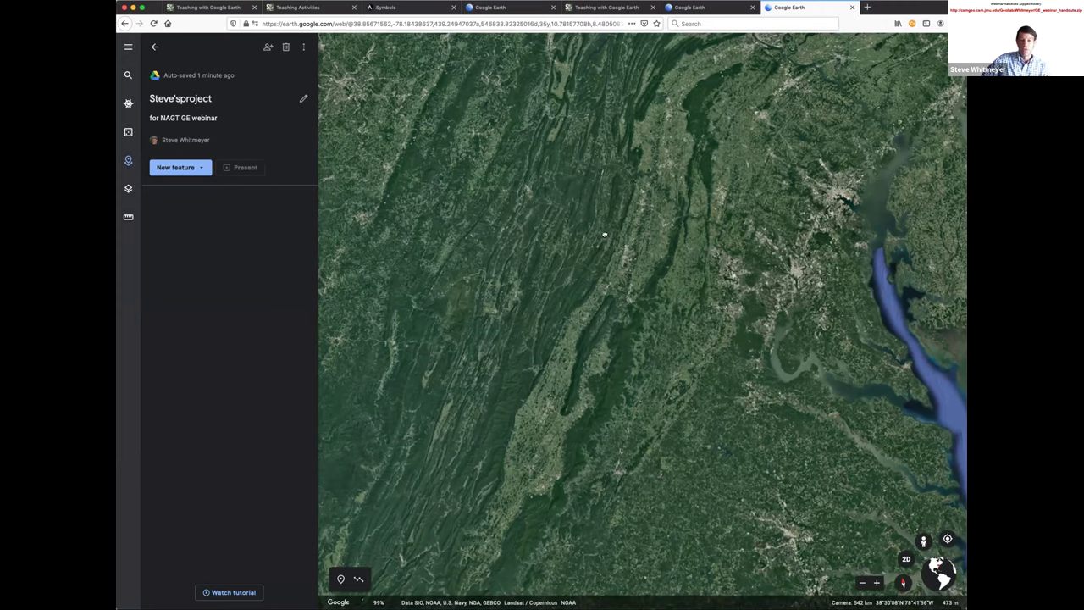
pyautogui.press('Down')
pyautogui.press('Down')
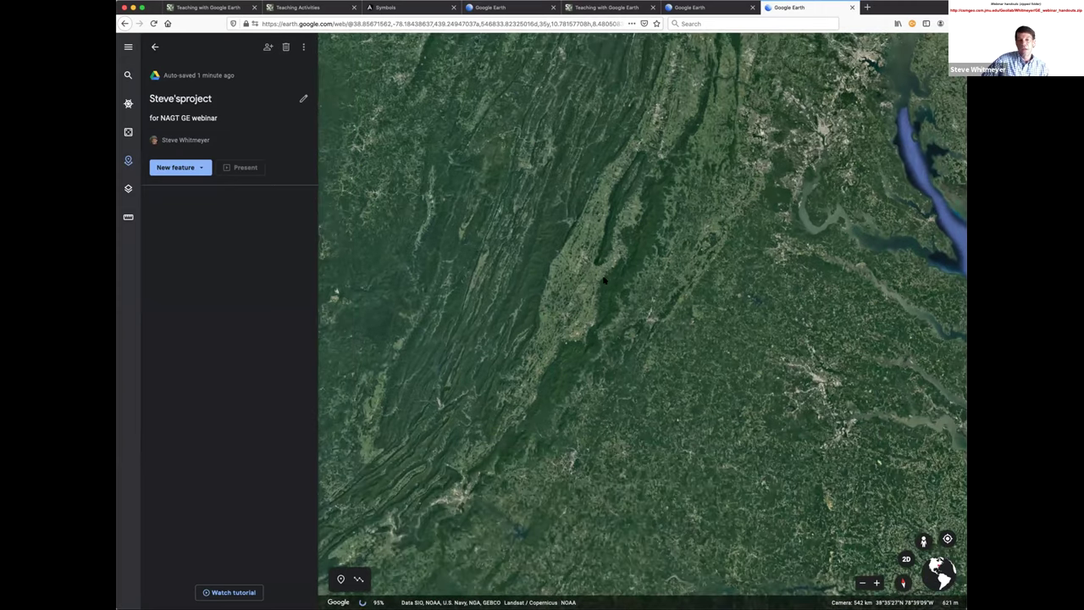
pyautogui.press('Down')
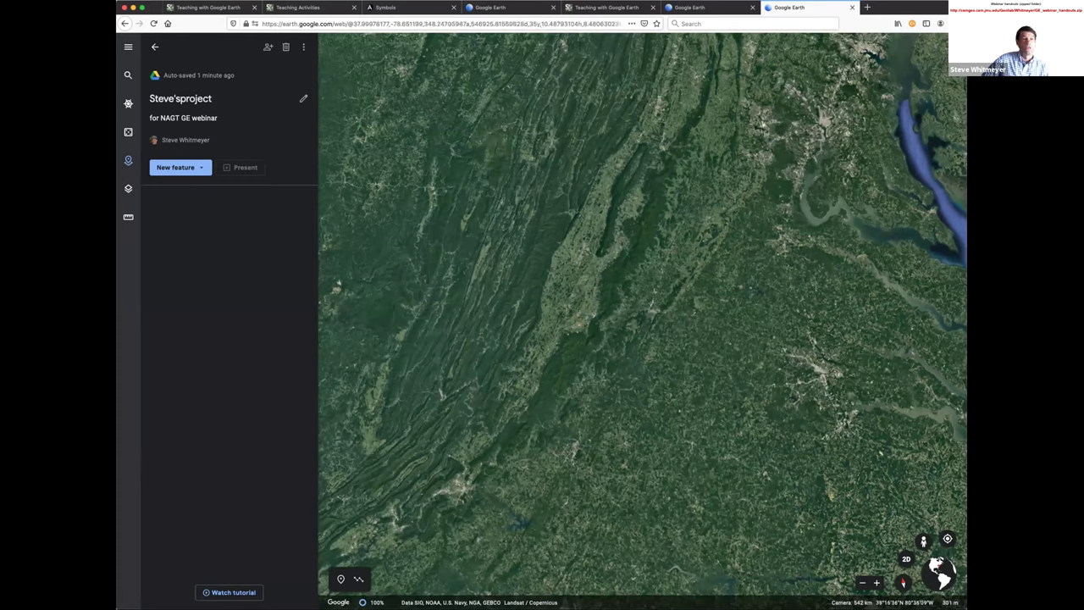
pyautogui.click(128, 76)
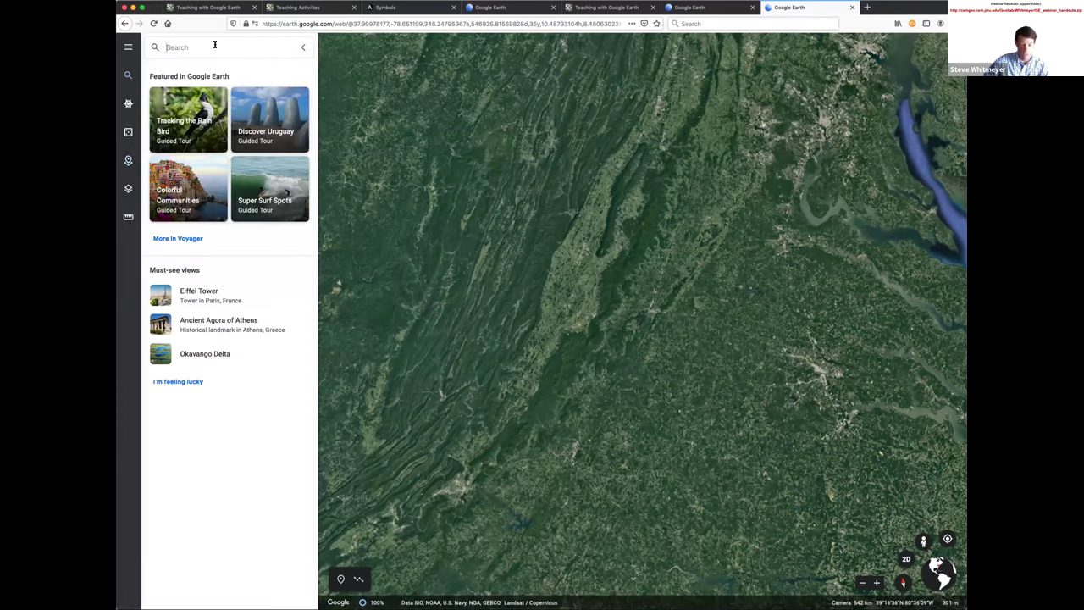
# Step: Search for 'massanutten mountain' and save the result to the project
pyautogui.write('massanutten')
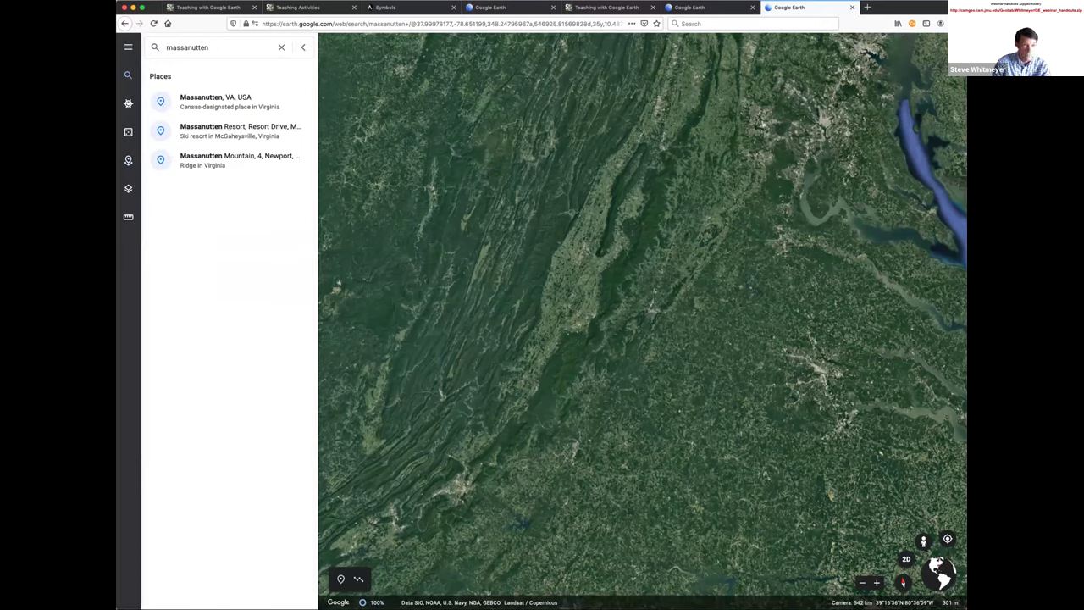
pyautogui.write(' mountain')
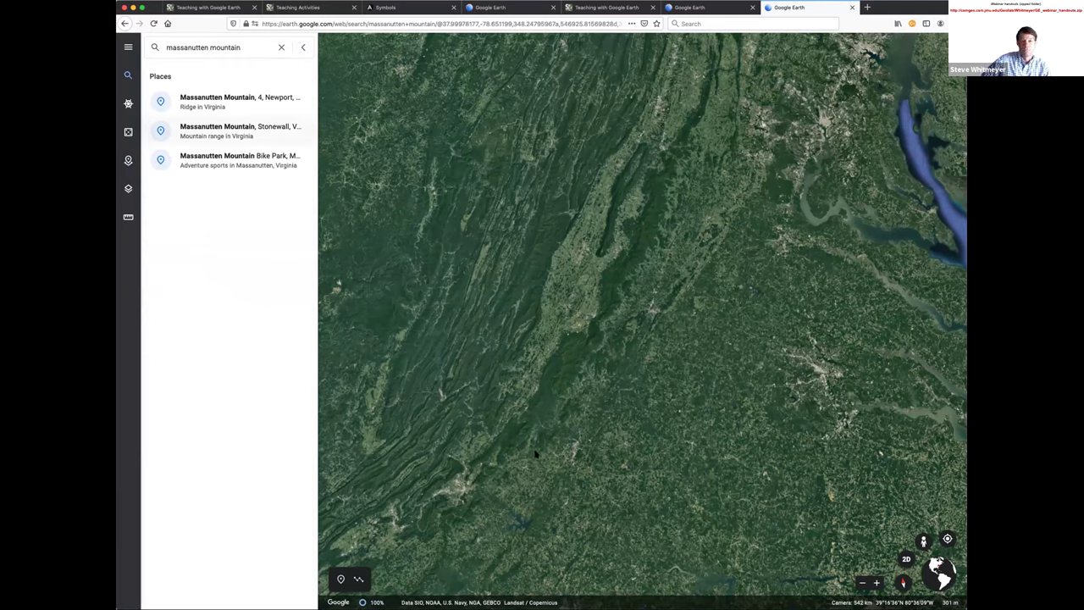
pyautogui.press('Return')
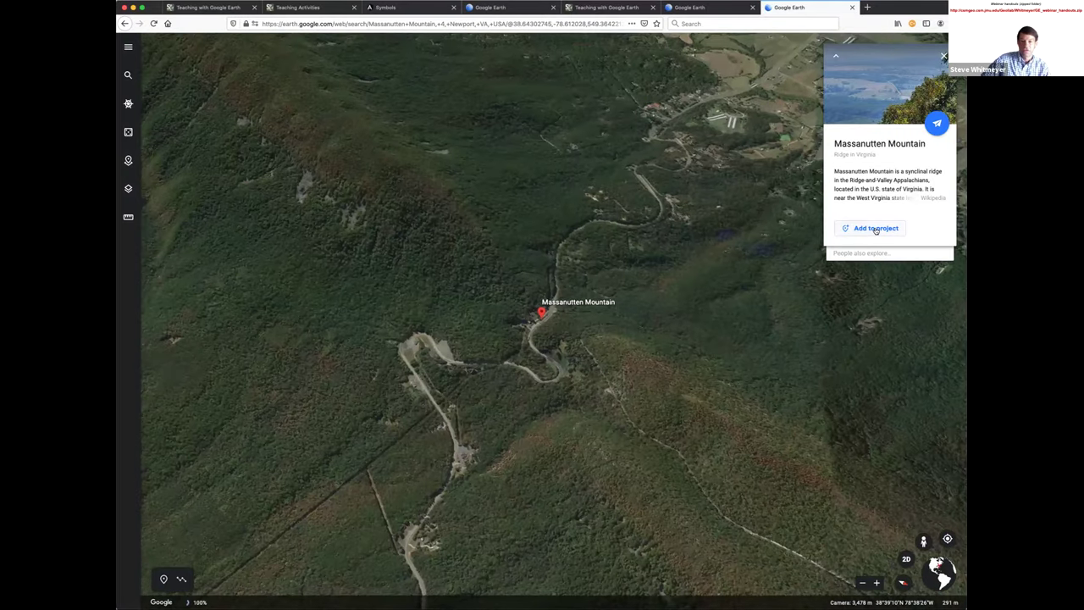
pyautogui.click(875, 228)
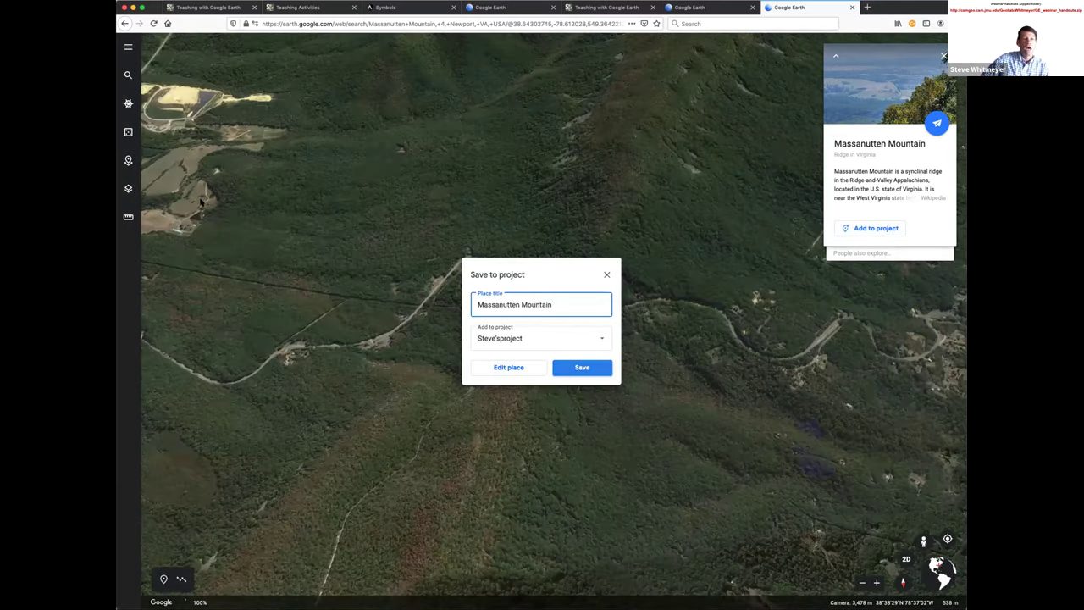
pyautogui.press('Return')
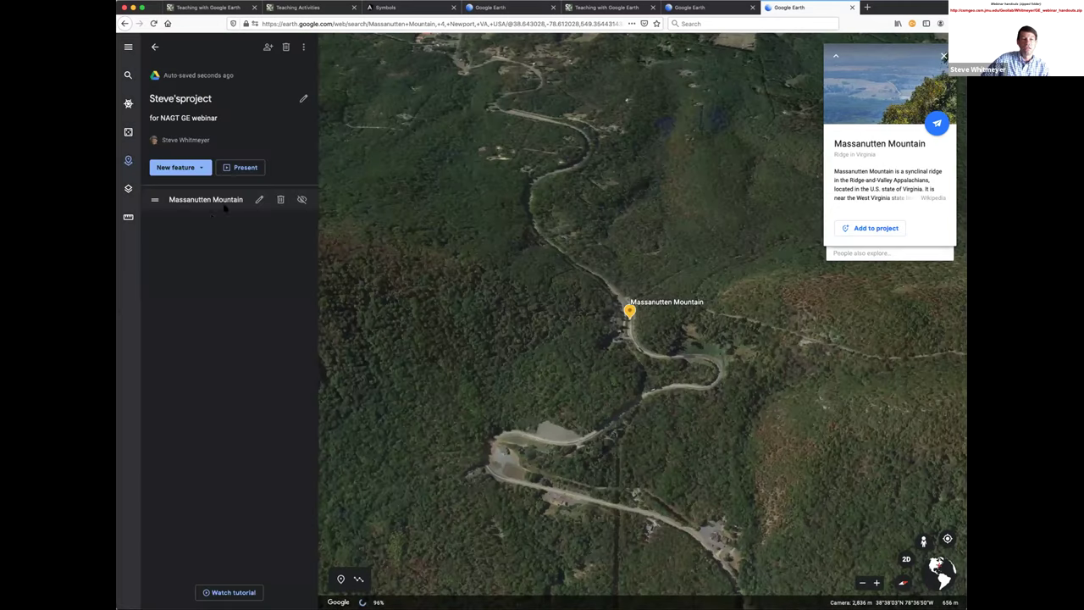
# Step: Fly to Massanutten Mountain, close its info card, and toggle its placemark off and on
pyautogui.click(204, 199)
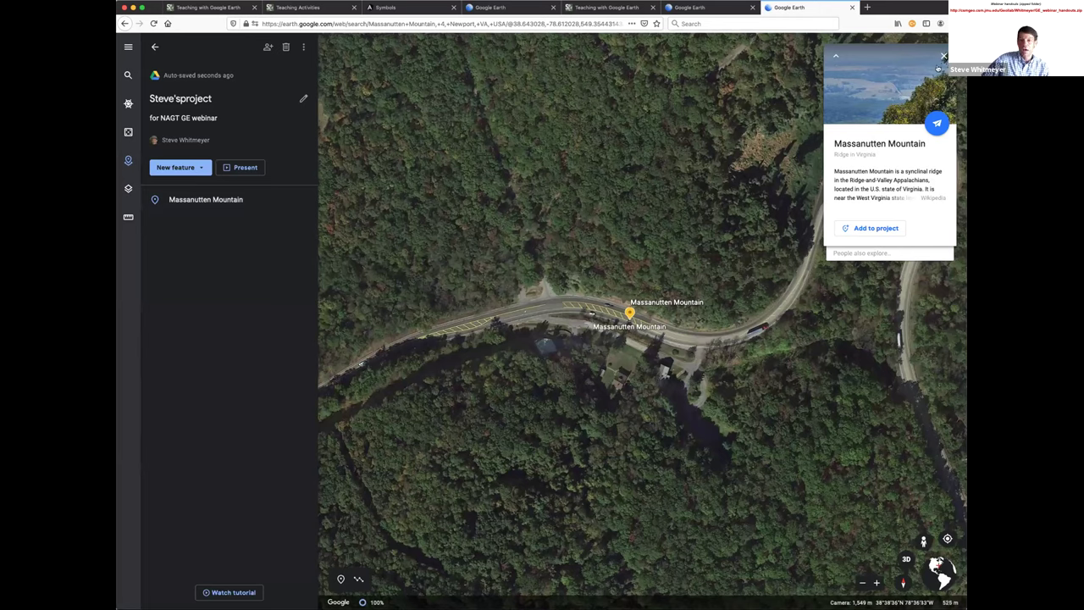
pyautogui.press('Escape')
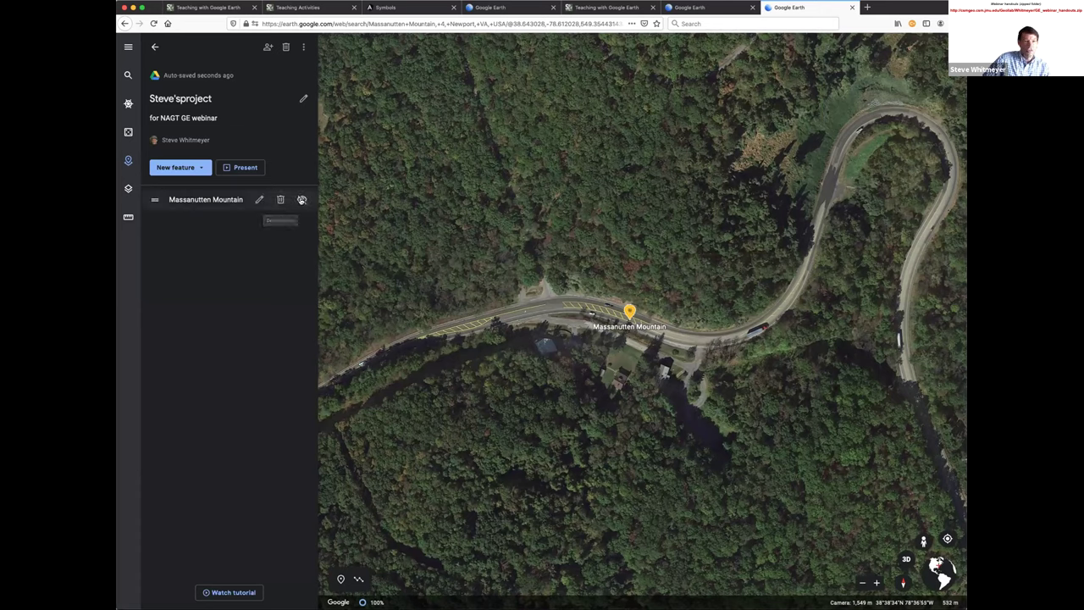
pyautogui.click(301, 198)
pyautogui.click(301, 199)
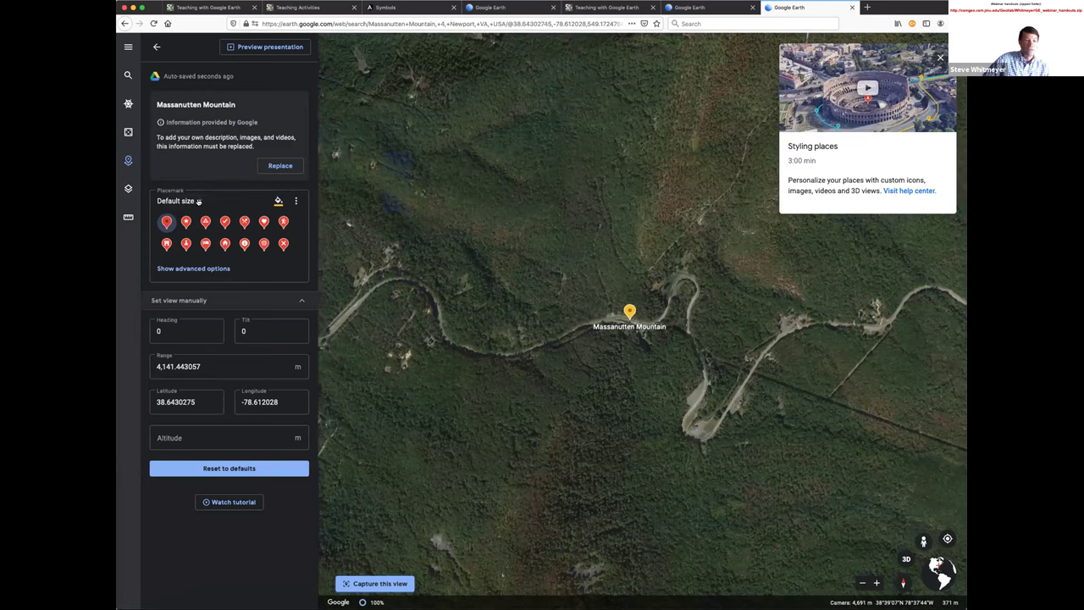
# Step: Try Small, Extra large and Large placemark sizes, then return to Default size
pyautogui.click(199, 201)
pyautogui.click(176, 232)
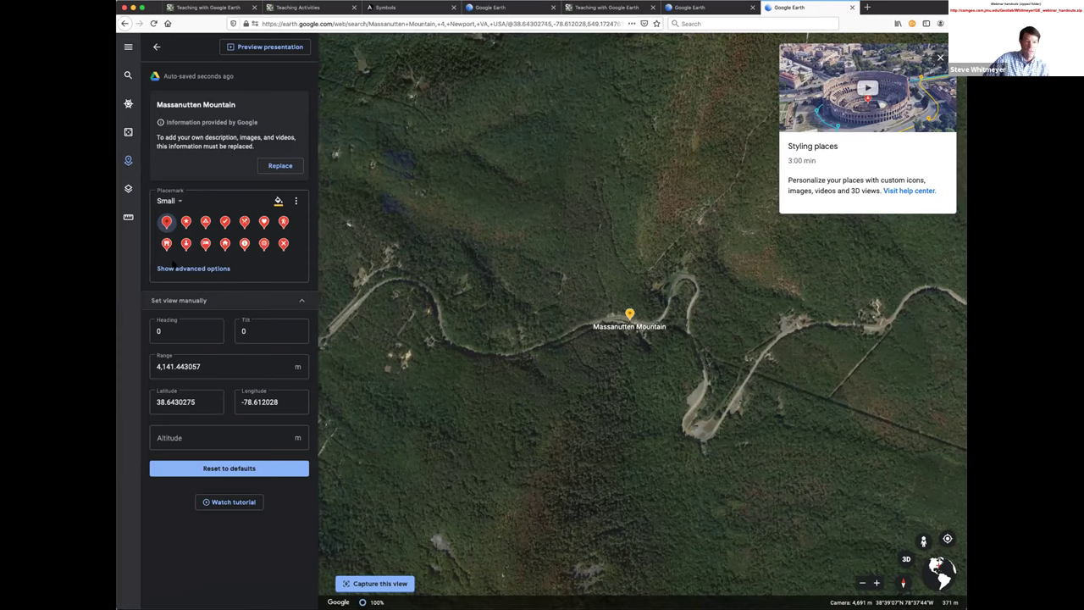
pyautogui.click(174, 200)
pyautogui.click(178, 250)
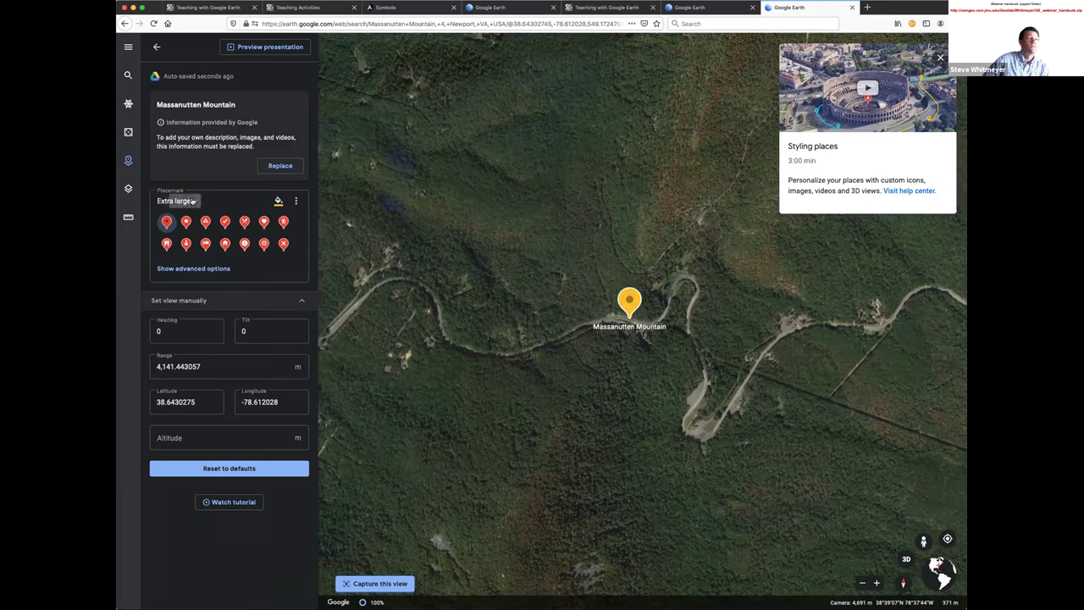
pyautogui.click(174, 200)
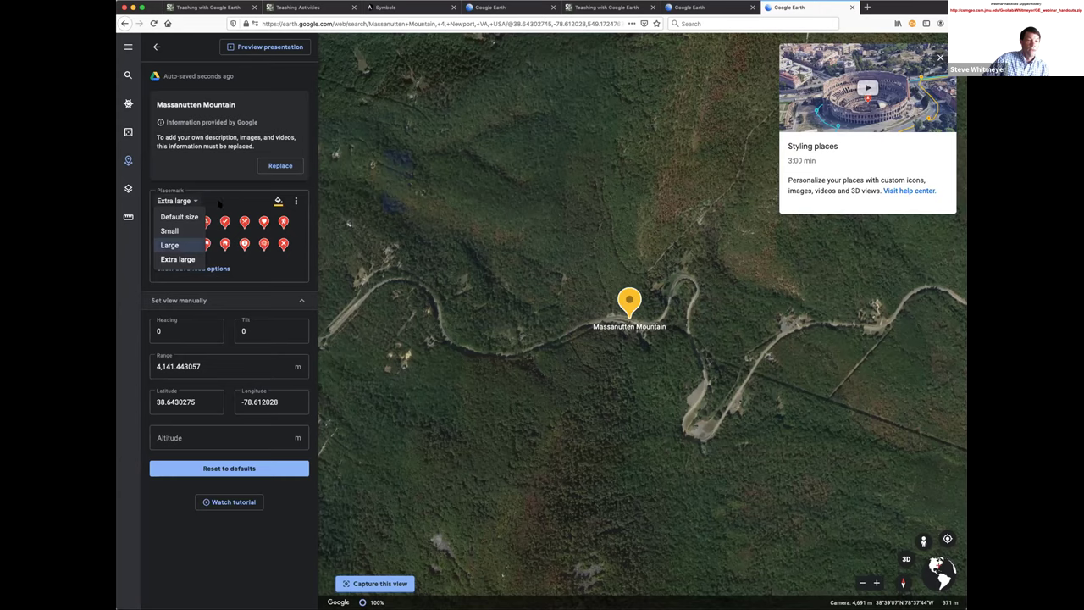
pyautogui.press('Return')
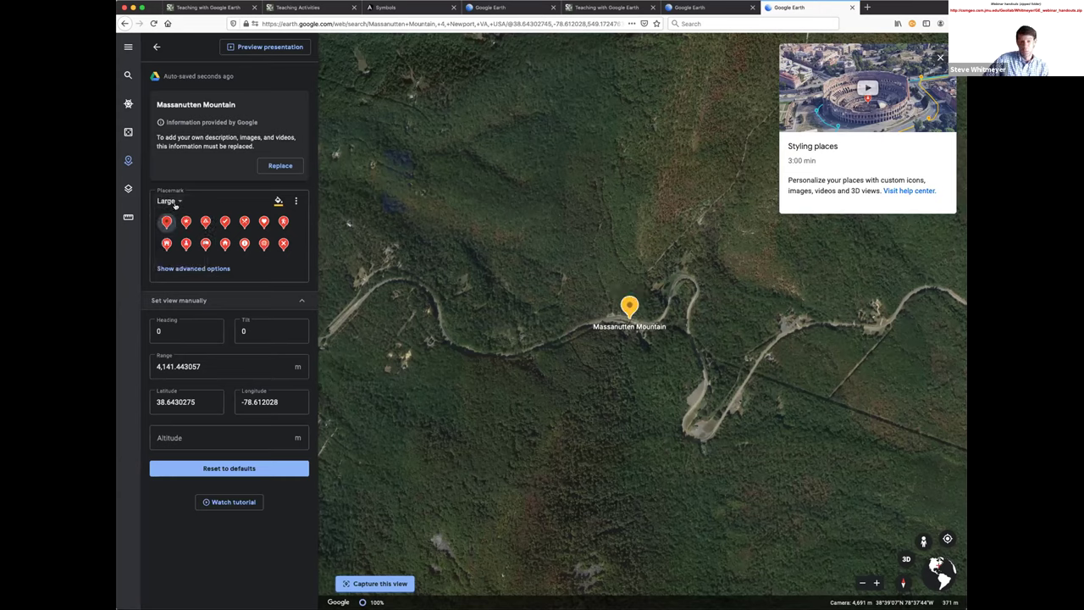
pyautogui.click(168, 201)
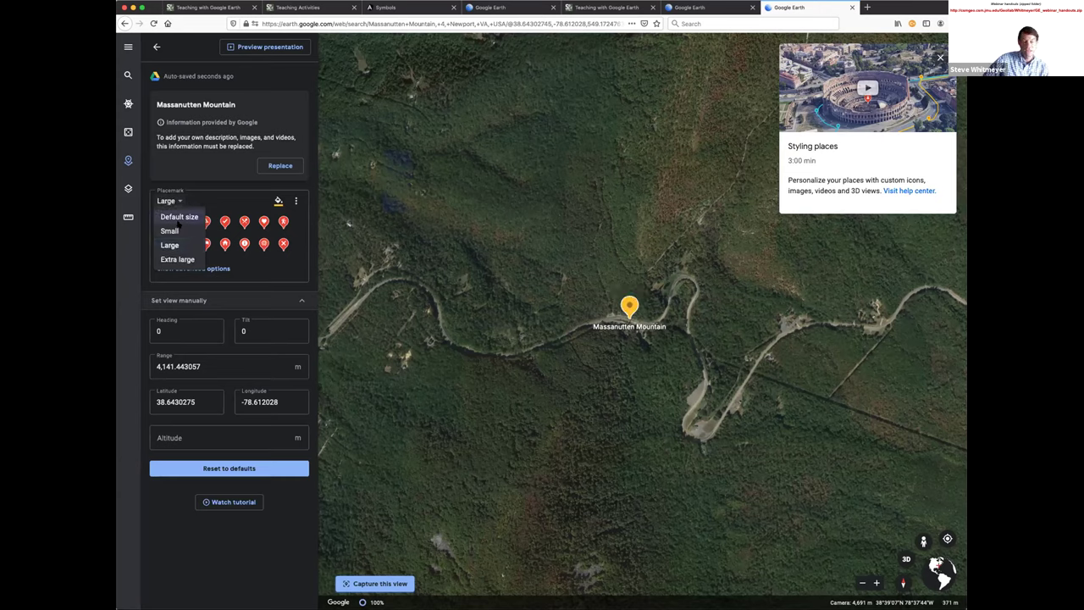
pyautogui.click(178, 218)
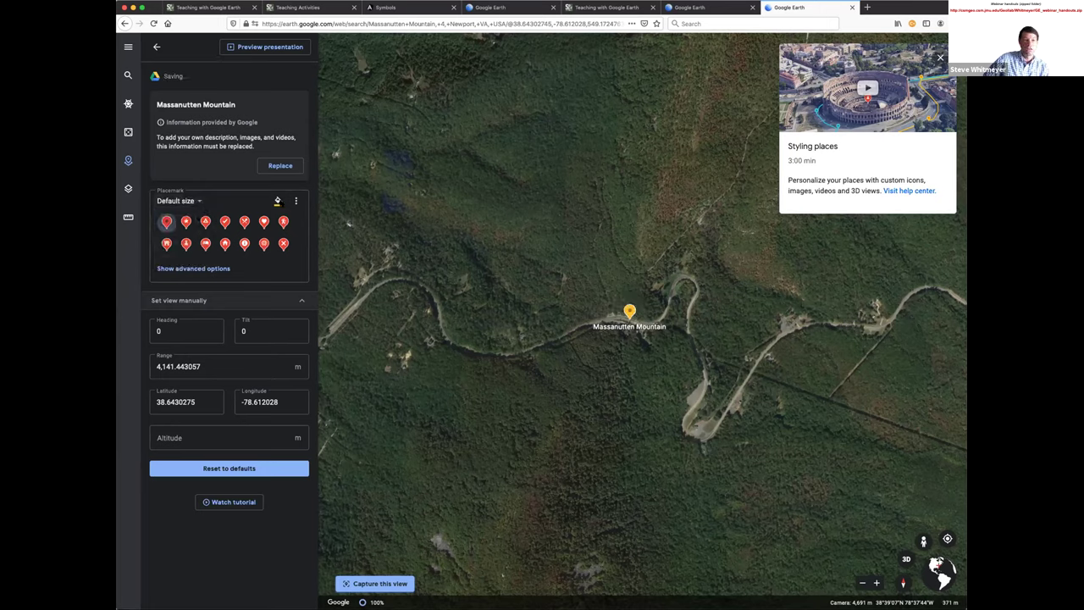
# Step: Turn the placemark red and browse the More icons gallery
pyautogui.click(278, 201)
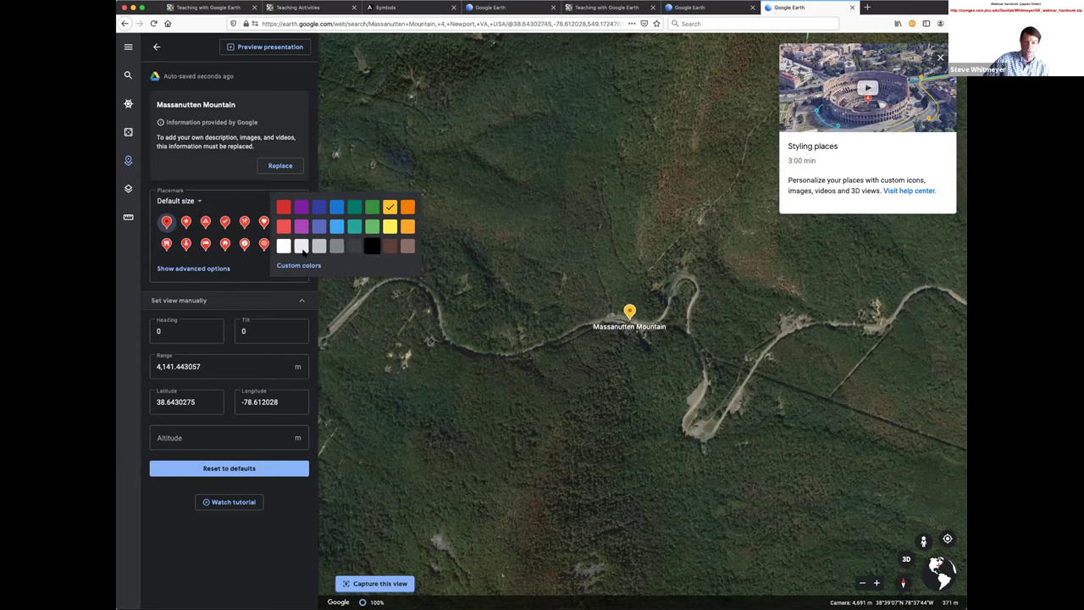
pyautogui.click(285, 206)
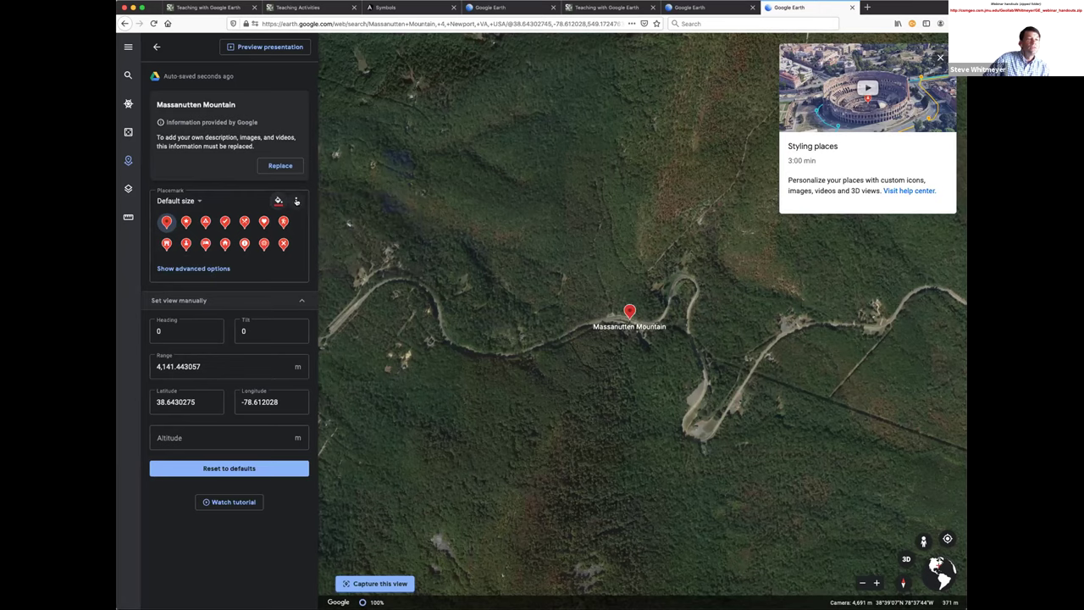
pyautogui.click(296, 200)
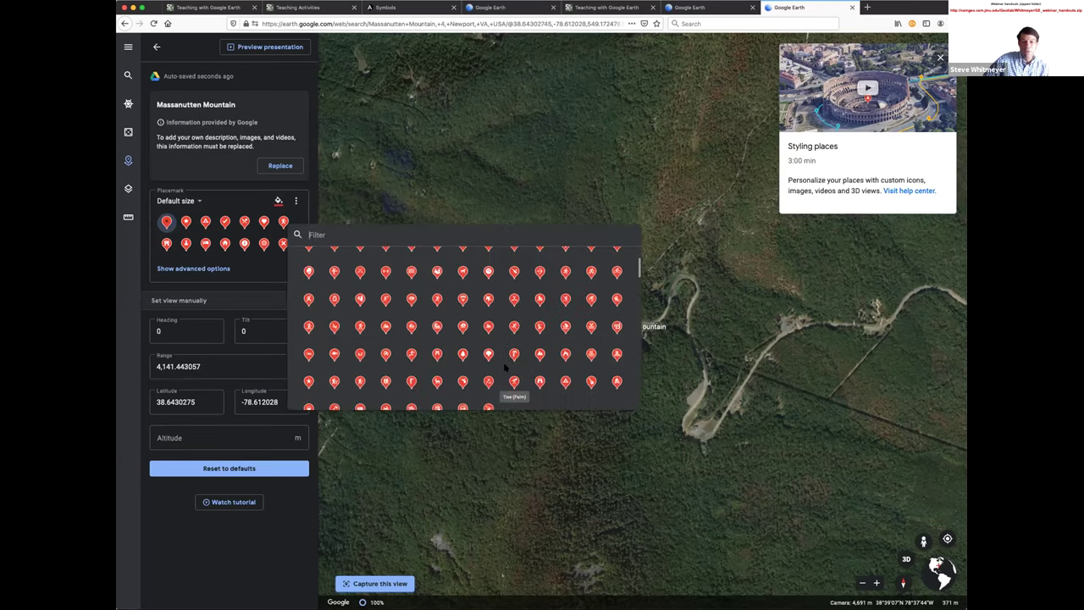
pyautogui.scroll(-10, 505, 366)
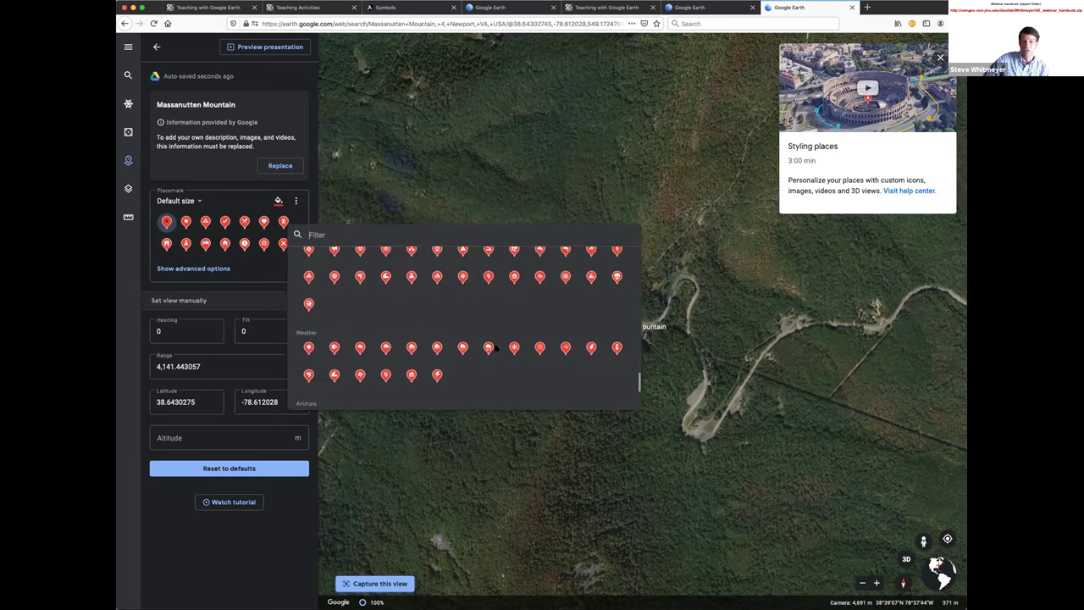
pyautogui.scroll(-1, 480, 347)
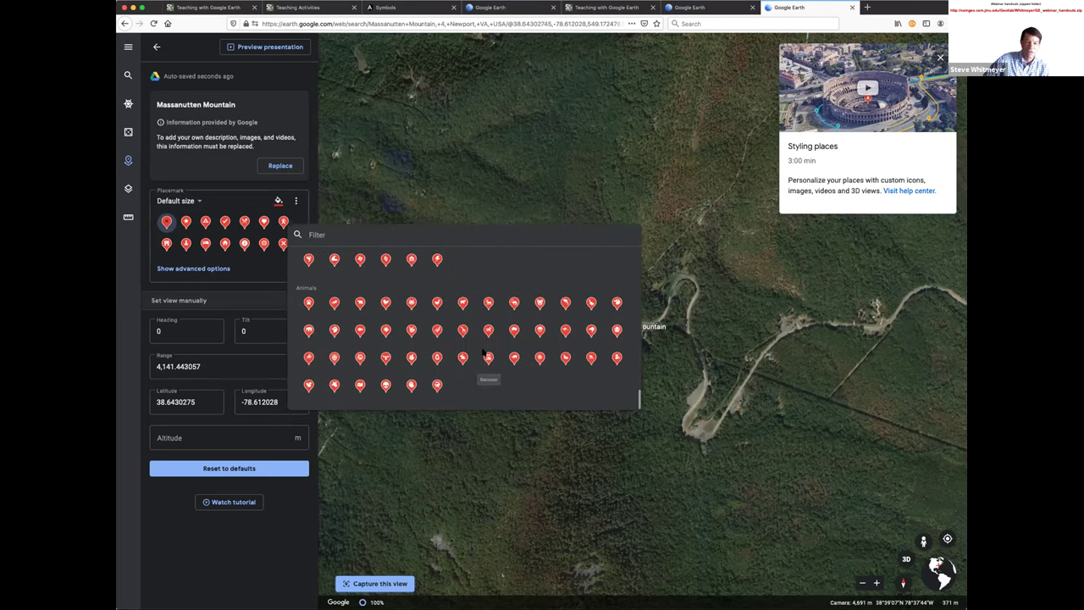
pyautogui.scroll(3, 480, 346)
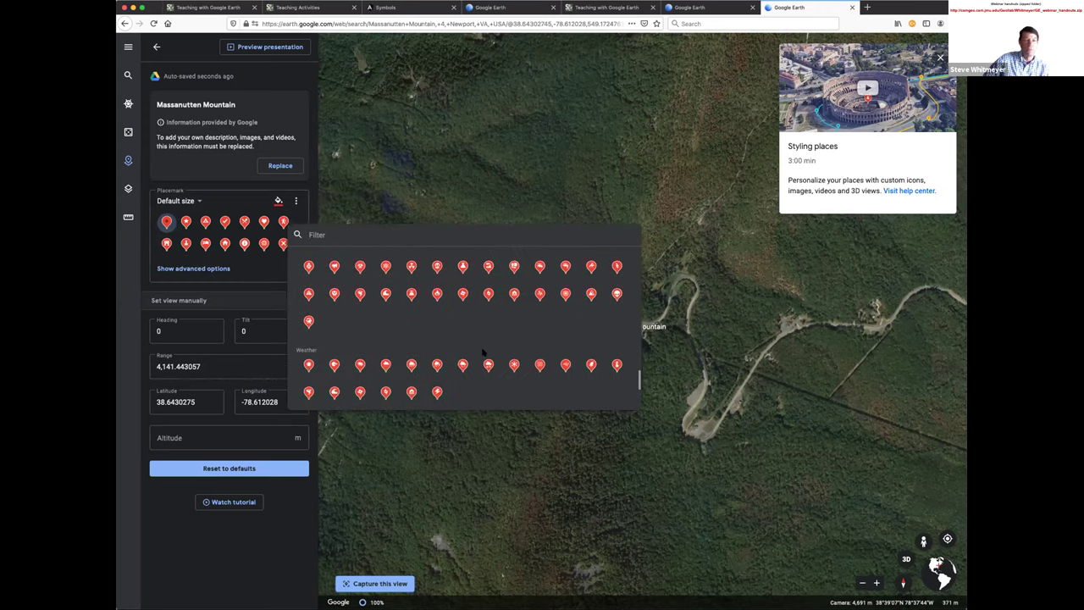
pyautogui.scroll(10, 483, 354)
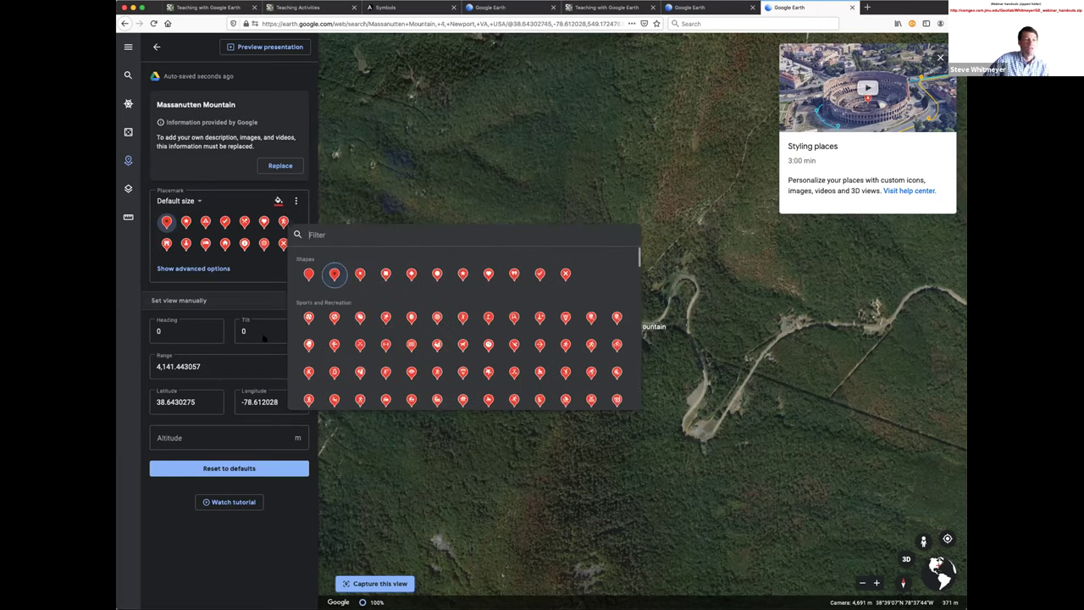
# Step: Close the icon picker and try a Large label before returning it to Default size
pyautogui.click(224, 269)
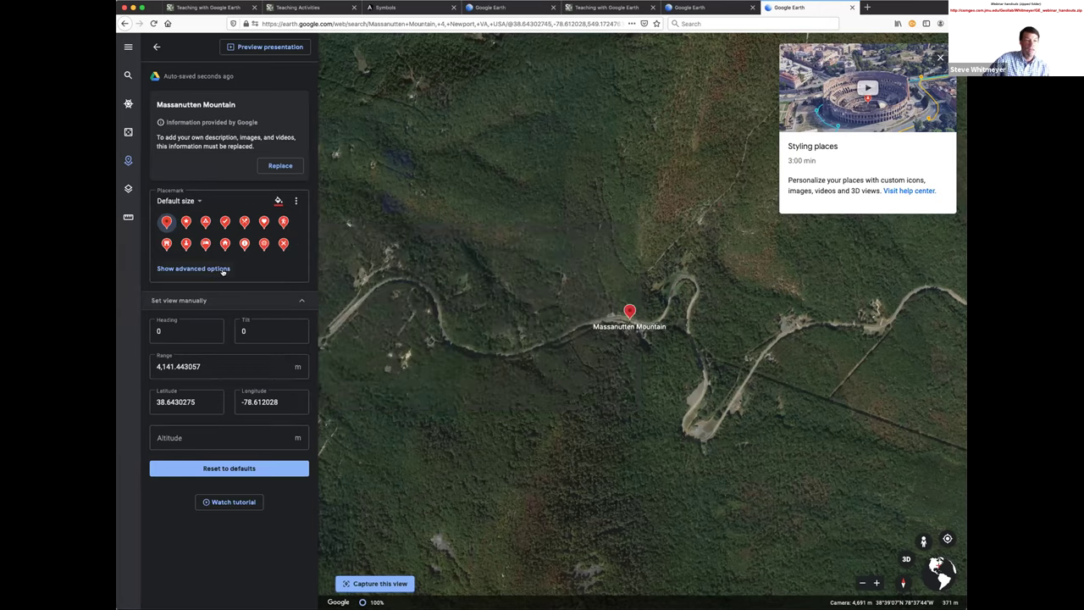
pyautogui.click(224, 269)
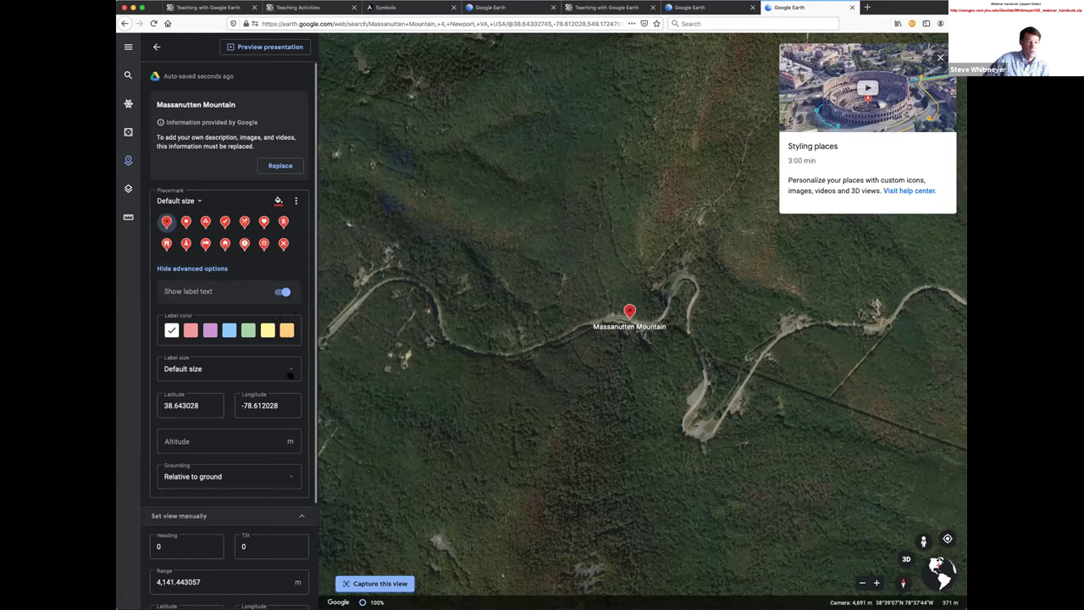
pyautogui.click(182, 368)
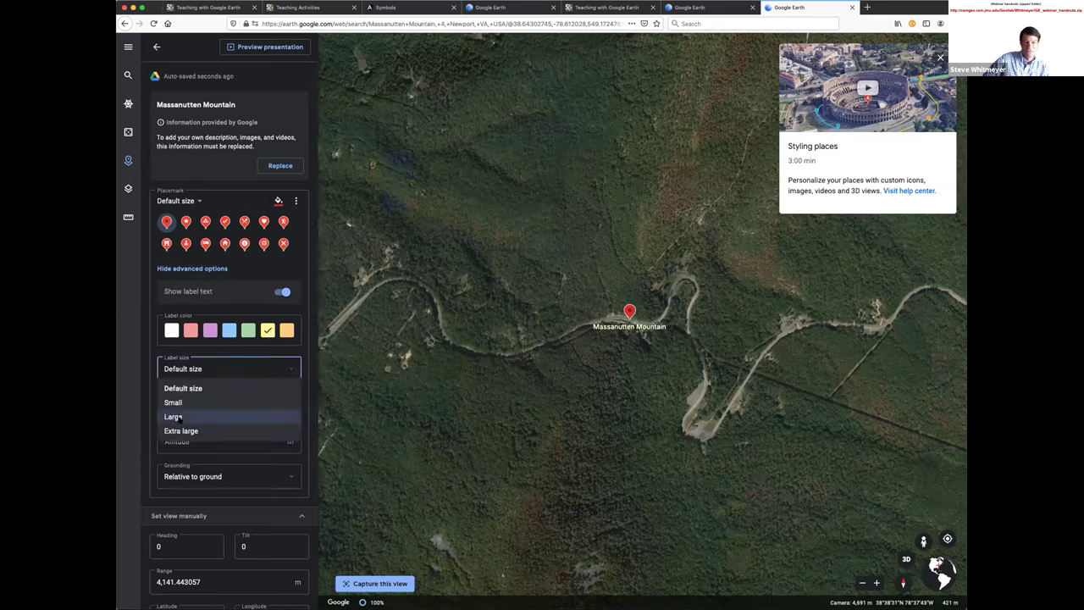
pyautogui.click(229, 413)
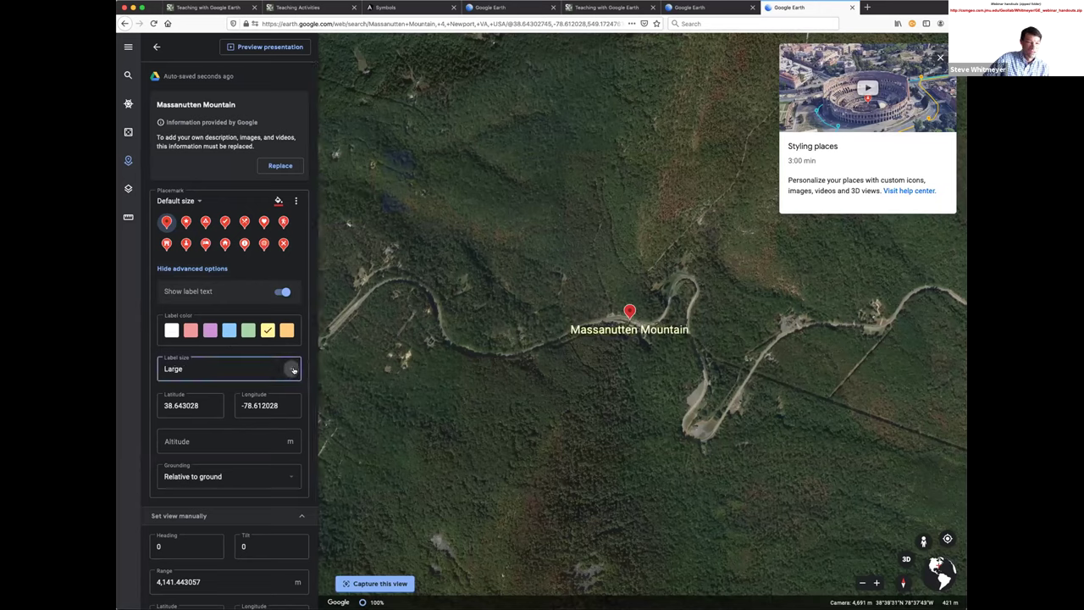
pyautogui.click(253, 372)
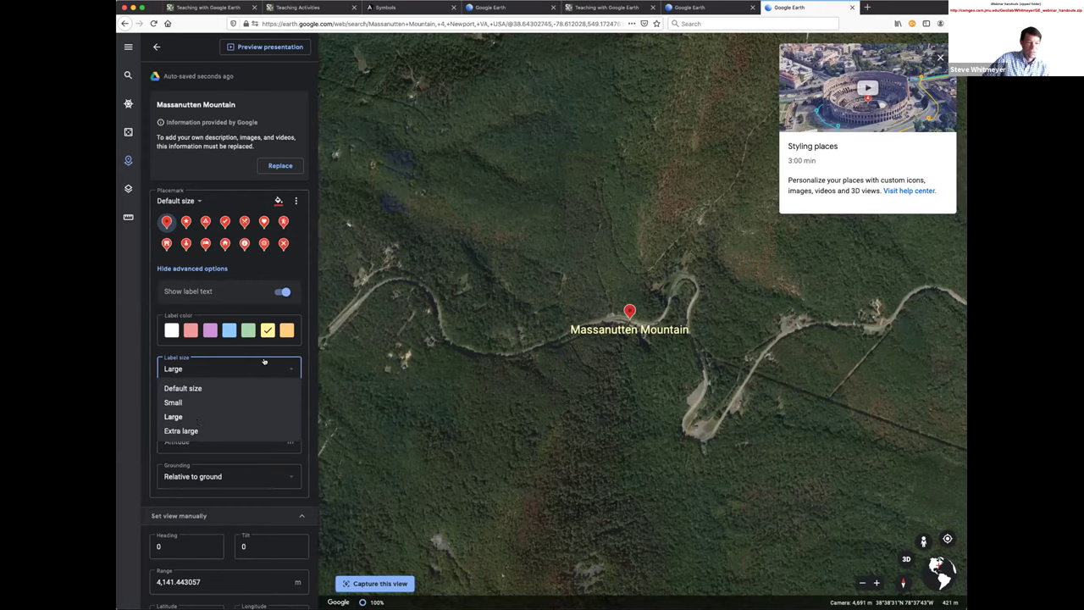
pyautogui.click(287, 387)
# Step: Nudge the placemark up and left and keep its grounding relative to ground
pyautogui.scroll(-1, 287, 355)
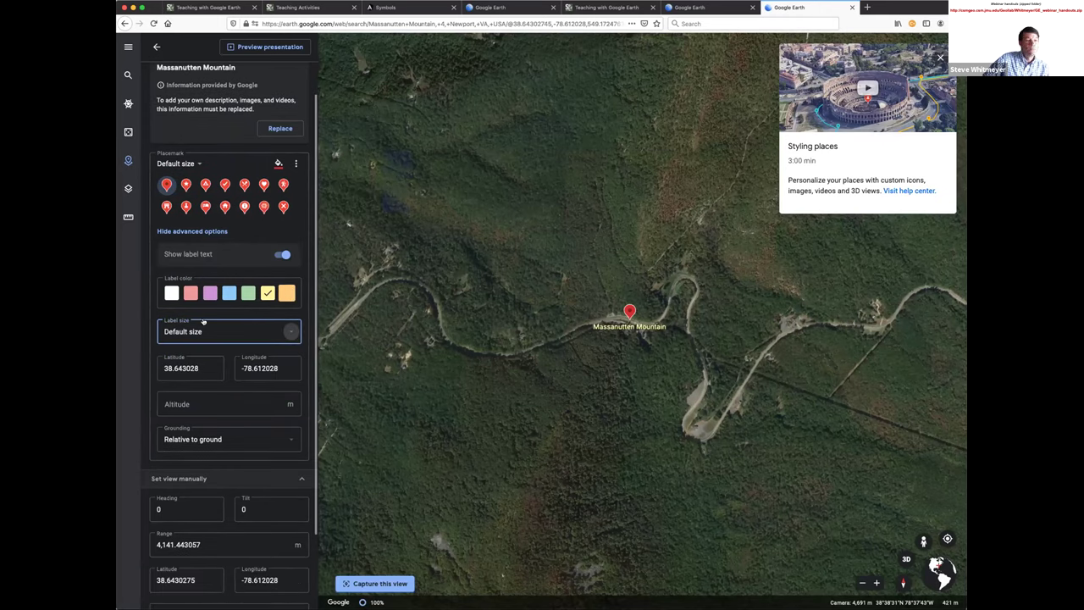
pyautogui.scroll(-1, 220, 374)
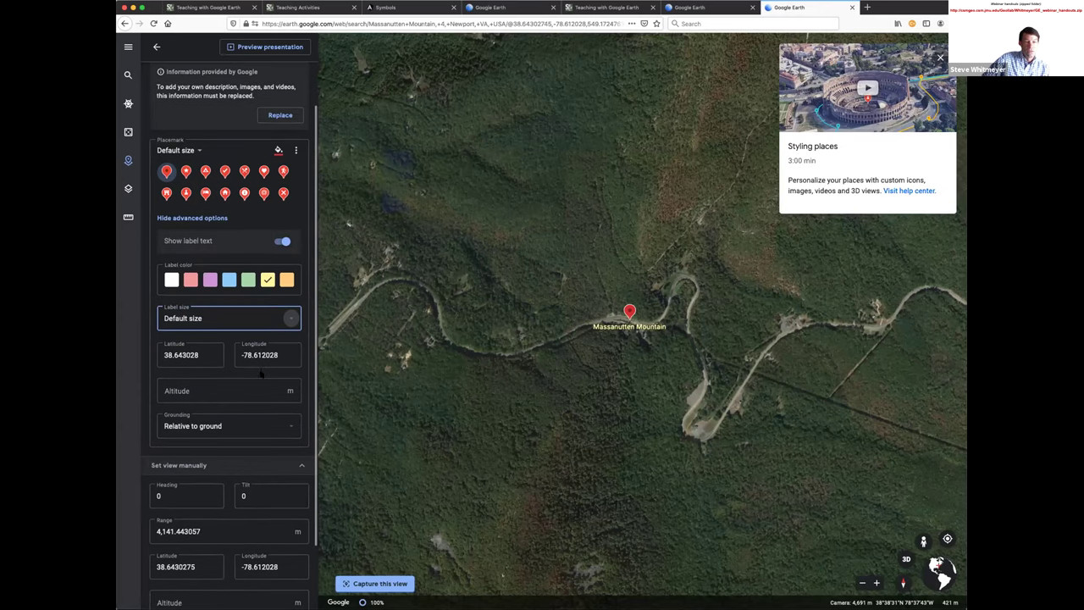
pyautogui.moveTo(628, 329)
pyautogui.mouseDown()
pyautogui.moveTo(599, 310)
pyautogui.moveTo(614, 294)
pyautogui.moveTo(642, 315)
pyautogui.moveTo(618, 326)
pyautogui.mouseUp()
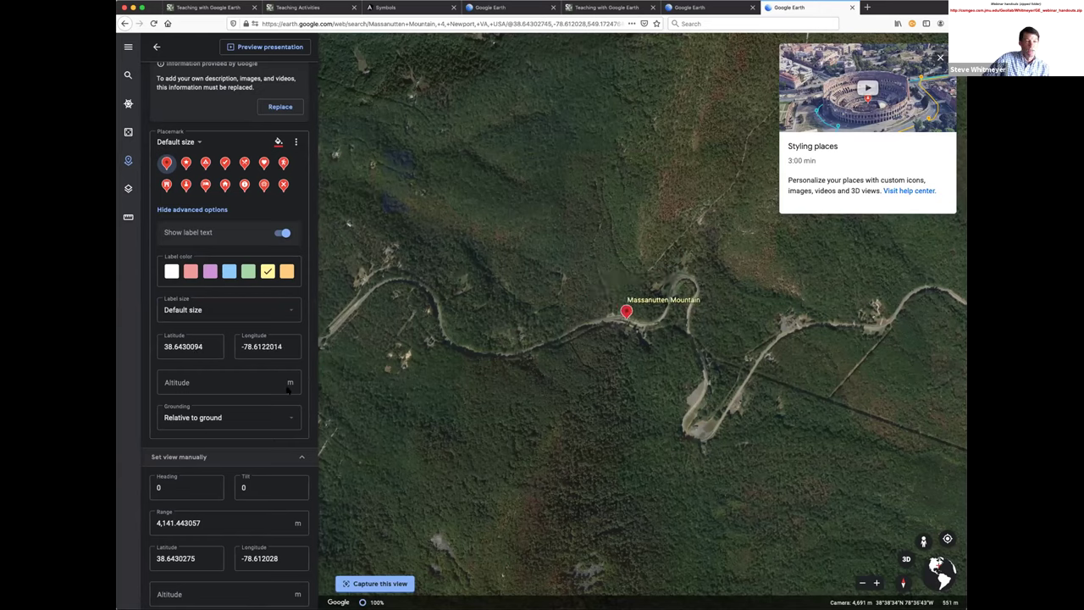
pyautogui.scroll(-1, 287, 390)
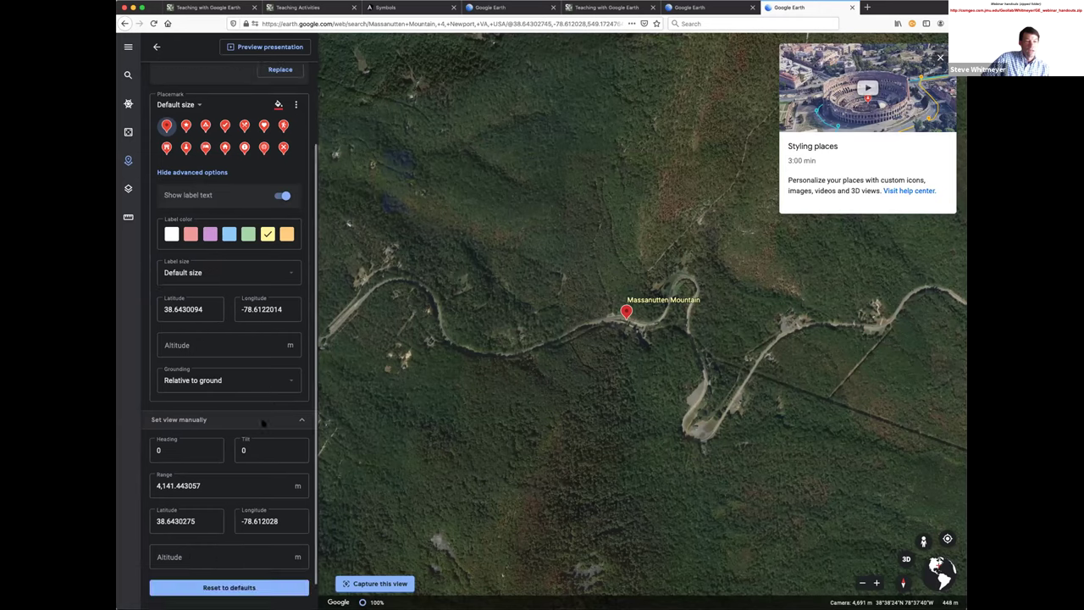
pyautogui.click(291, 382)
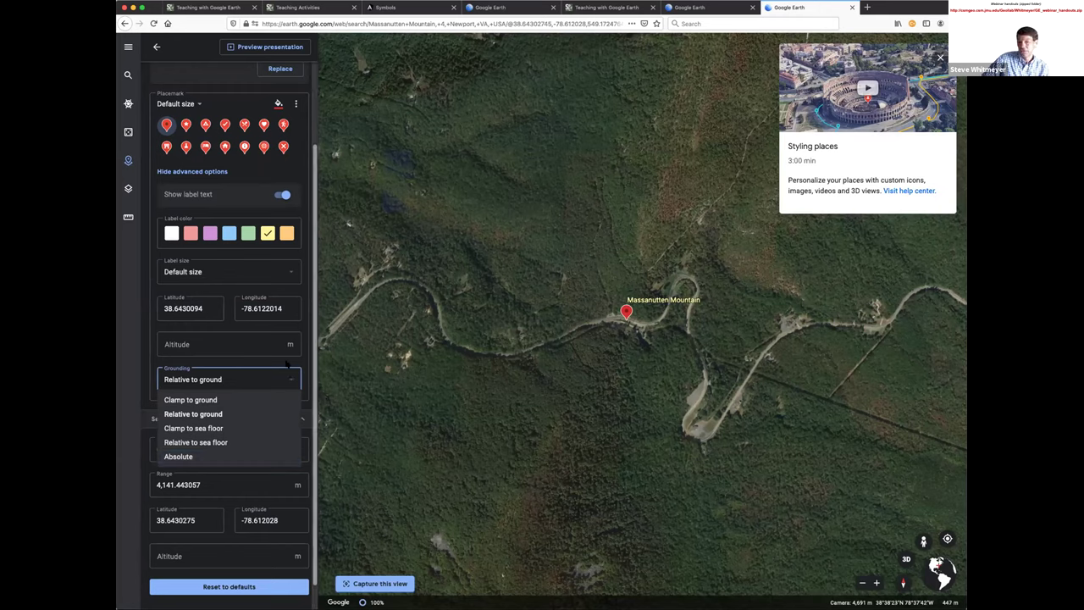
pyautogui.click(269, 413)
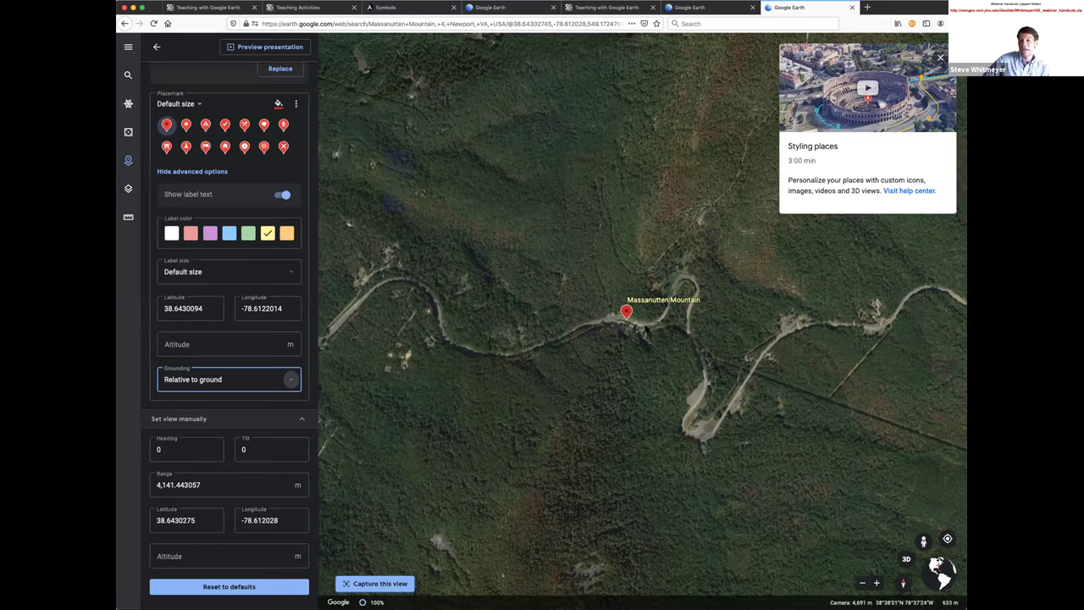
# Step: Move the placemark onto the roadside pull-off at 38.6432722, -78.6129097 and capture the overhead view
pyautogui.scroll(-5, 653, 316)
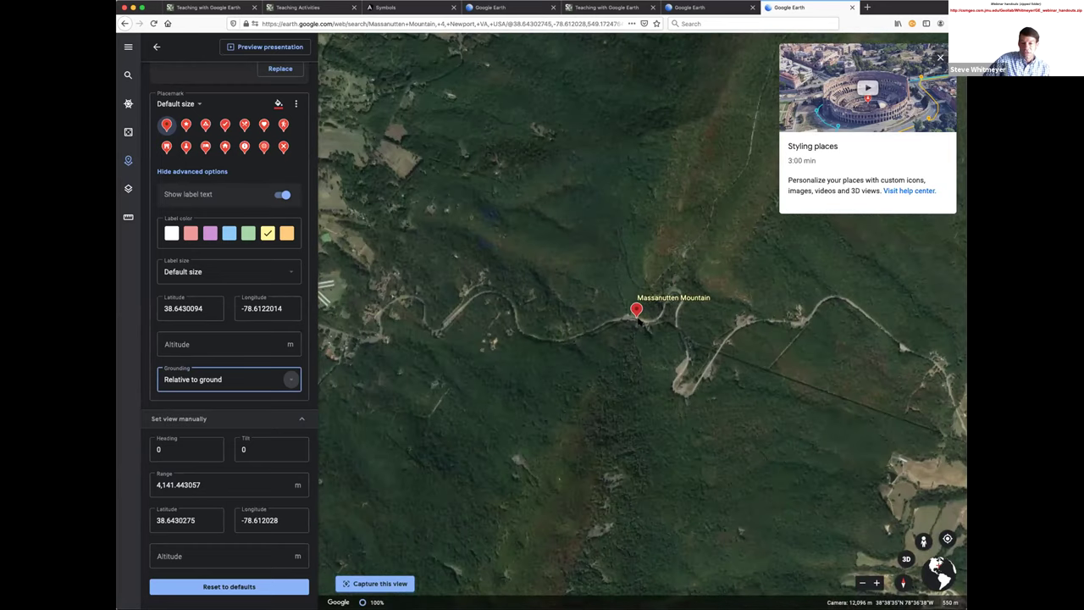
pyautogui.scroll(5, 646, 339)
pyautogui.scroll(2, 557, 319)
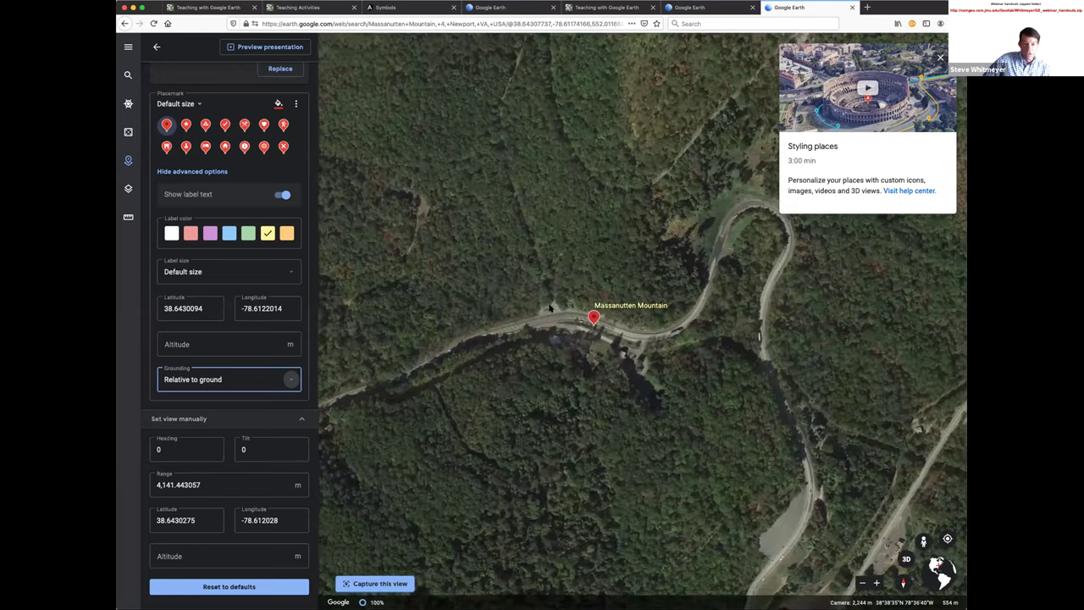
pyautogui.scroll(2, 564, 320)
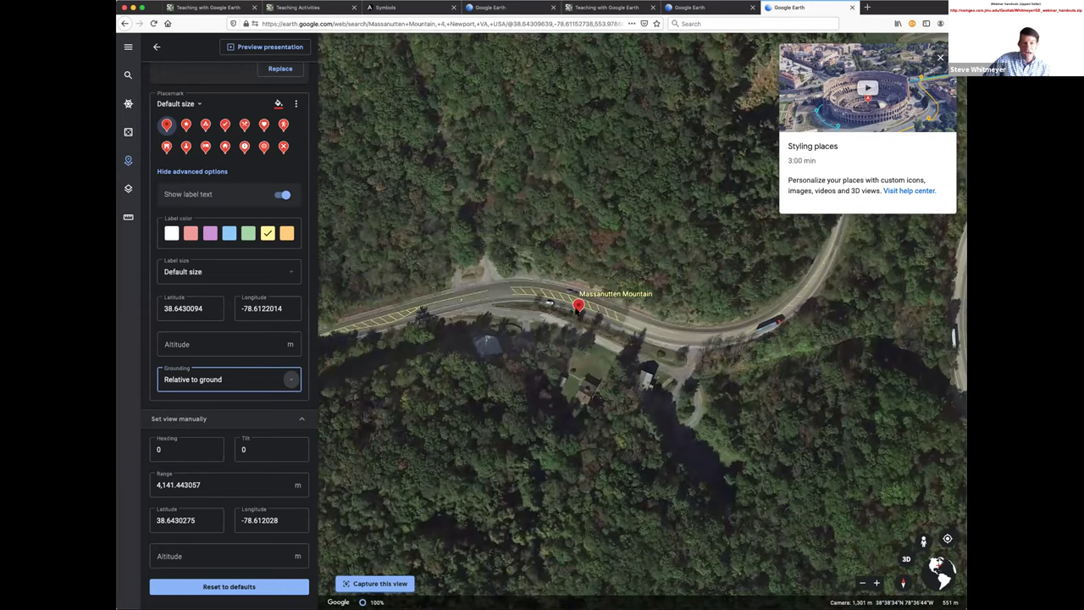
pyautogui.scroll(1, 734, 405)
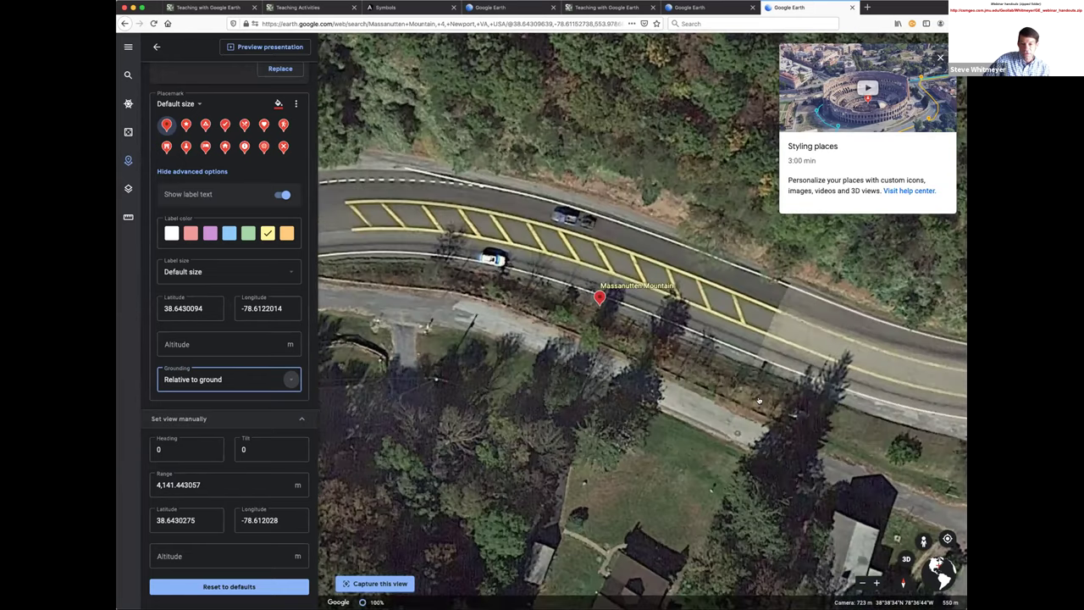
pyautogui.scroll(1, 761, 400)
pyautogui.click(423, 238)
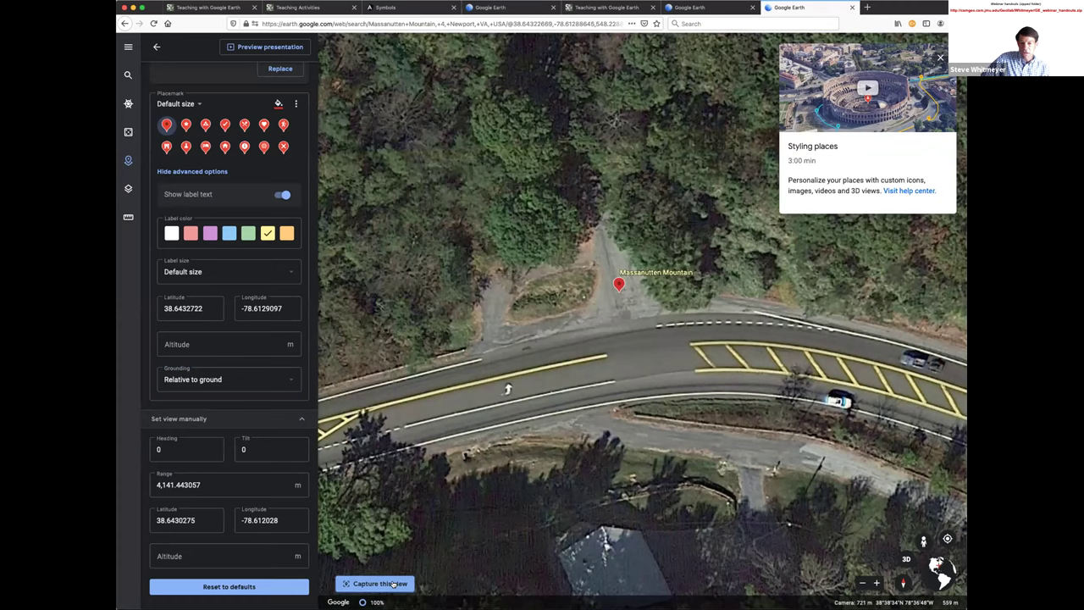
pyautogui.click(393, 584)
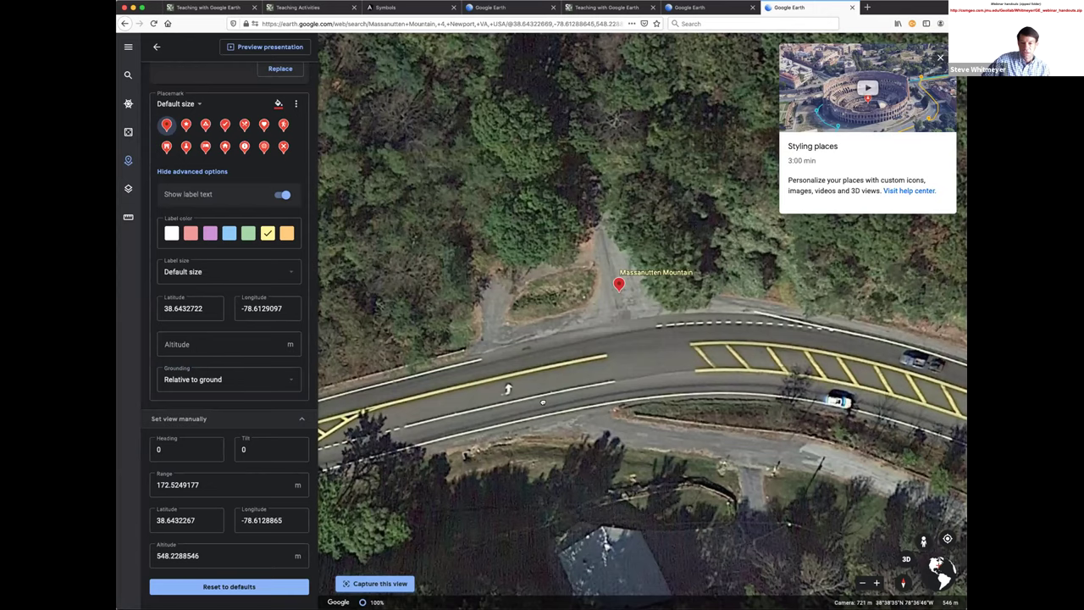
# Step: Capture a steeply tilted road view for the placemark, then drop into Street View on US-211
pyautogui.moveTo(530, 348); pyautogui.dragTo(511, 329)
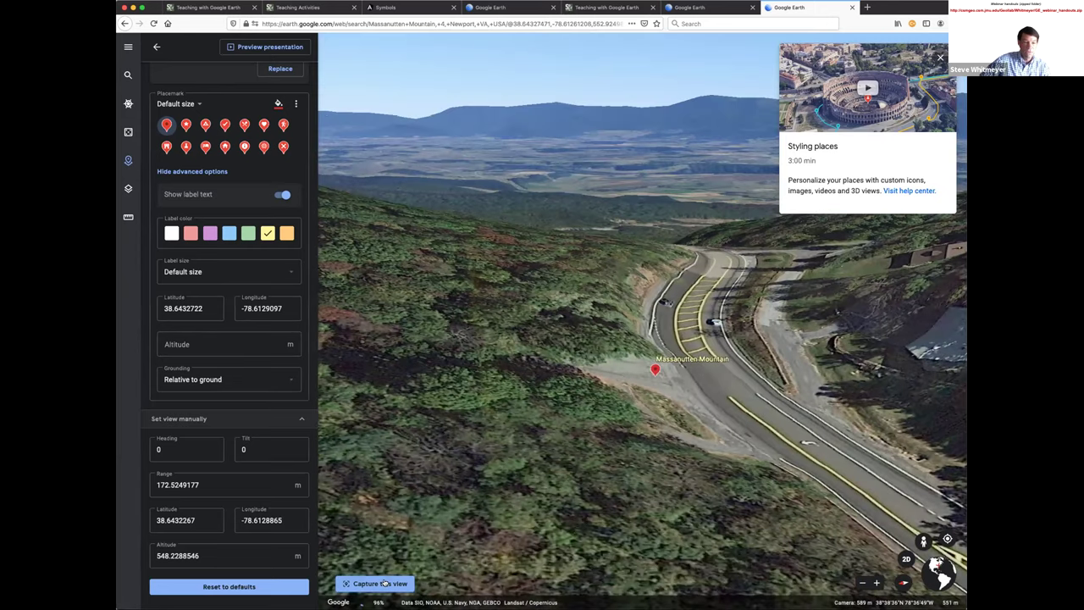
pyautogui.click(383, 583)
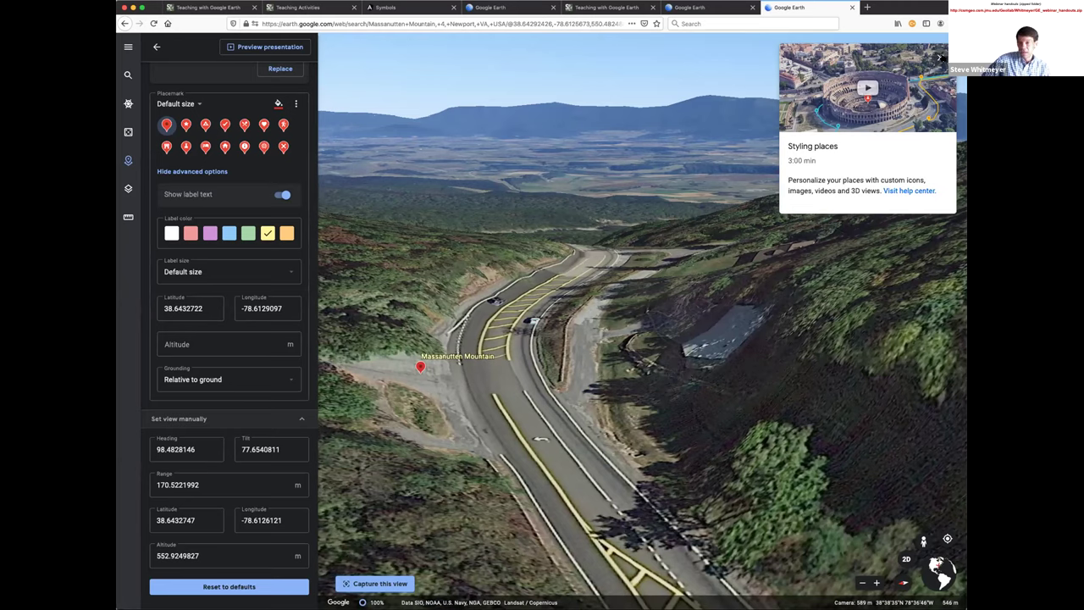
pyautogui.click(939, 57)
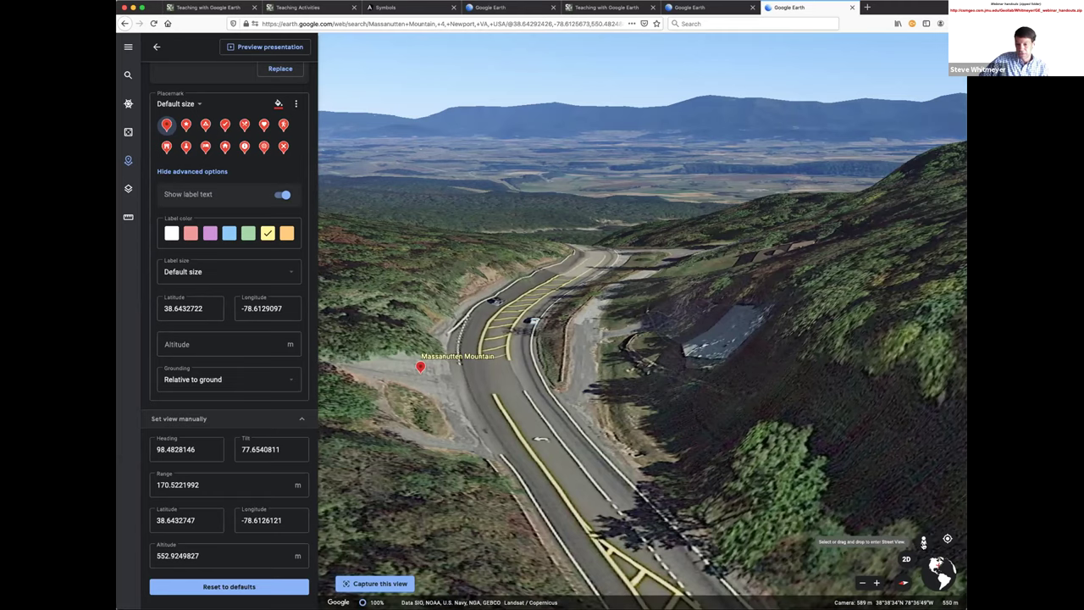
pyautogui.moveTo(922, 540); pyautogui.dragTo(592, 408)
pyautogui.moveTo(479, 378); pyautogui.dragTo(471, 378)
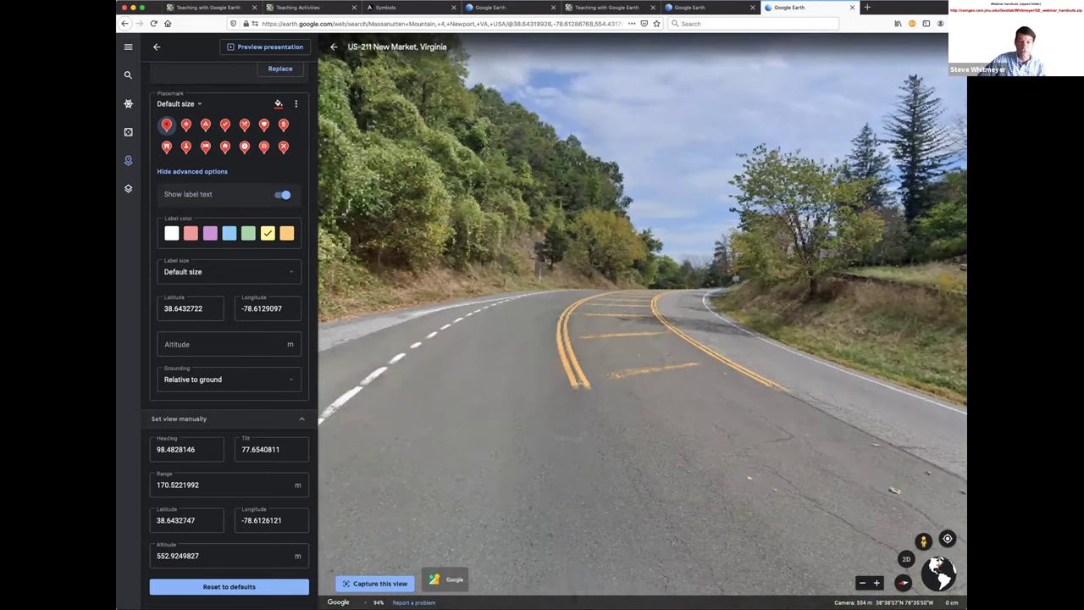
# Step: Walk along US-211 in Street View to the rocky roadside outcrop and capture it as the placemark's view
pyautogui.moveTo(859, 291); pyautogui.dragTo(354, 252)
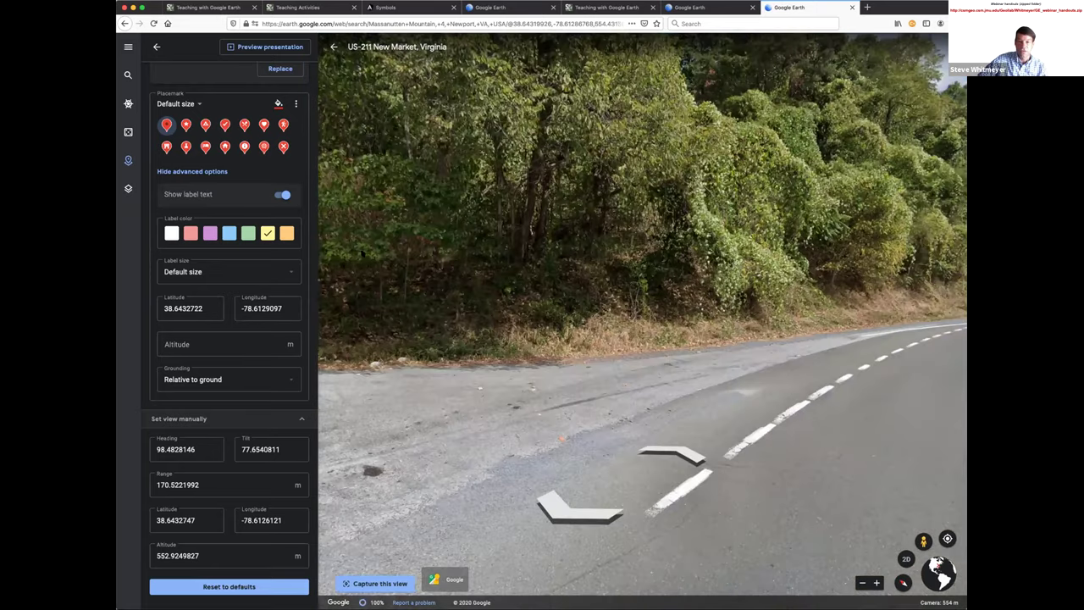
pyautogui.click(716, 392)
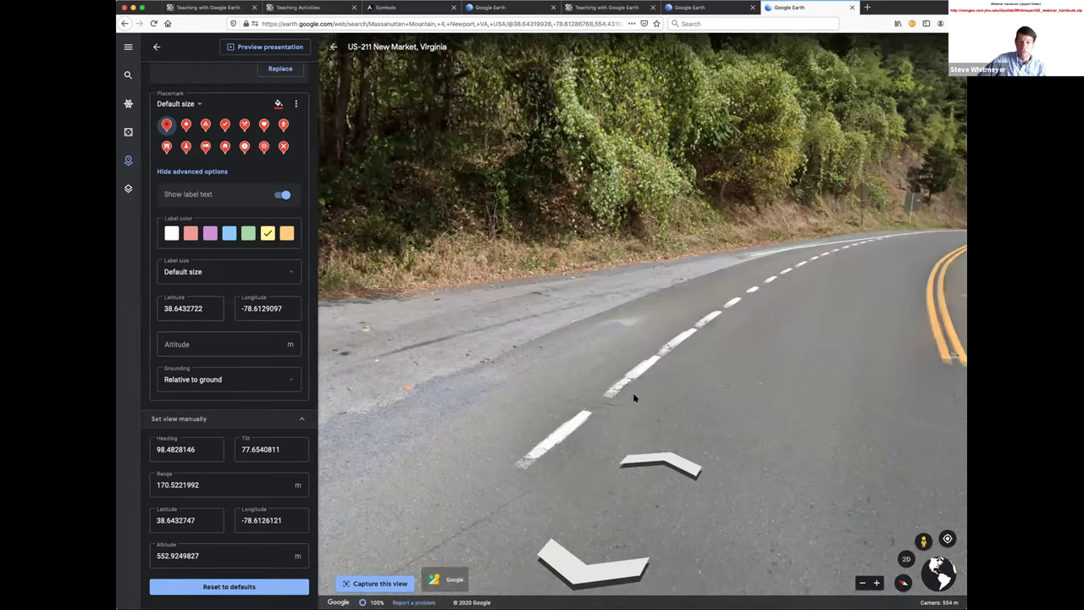
pyautogui.click(618, 468)
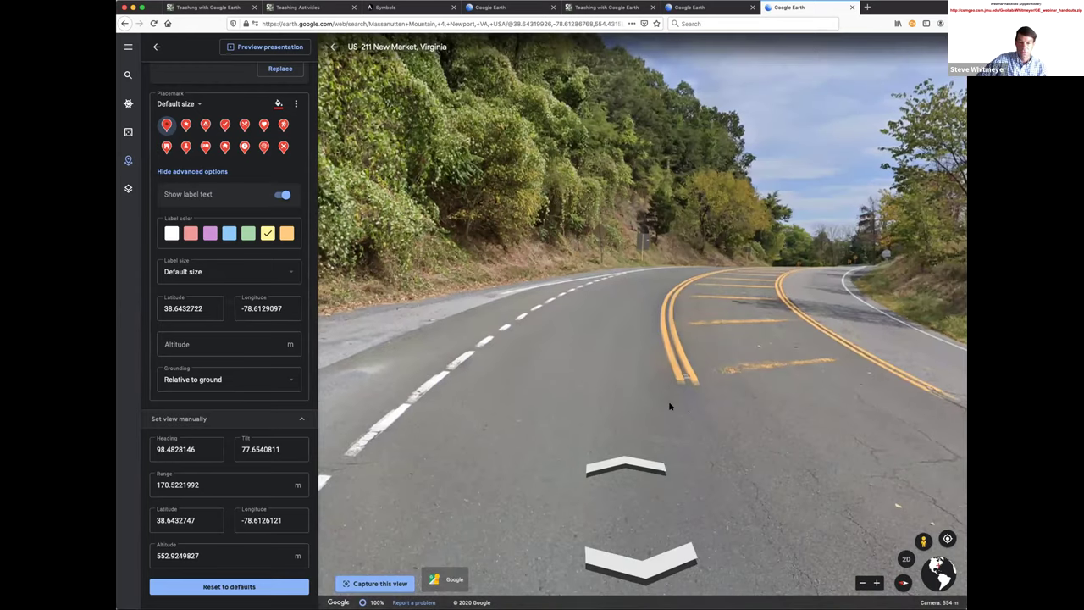
pyautogui.click(674, 403)
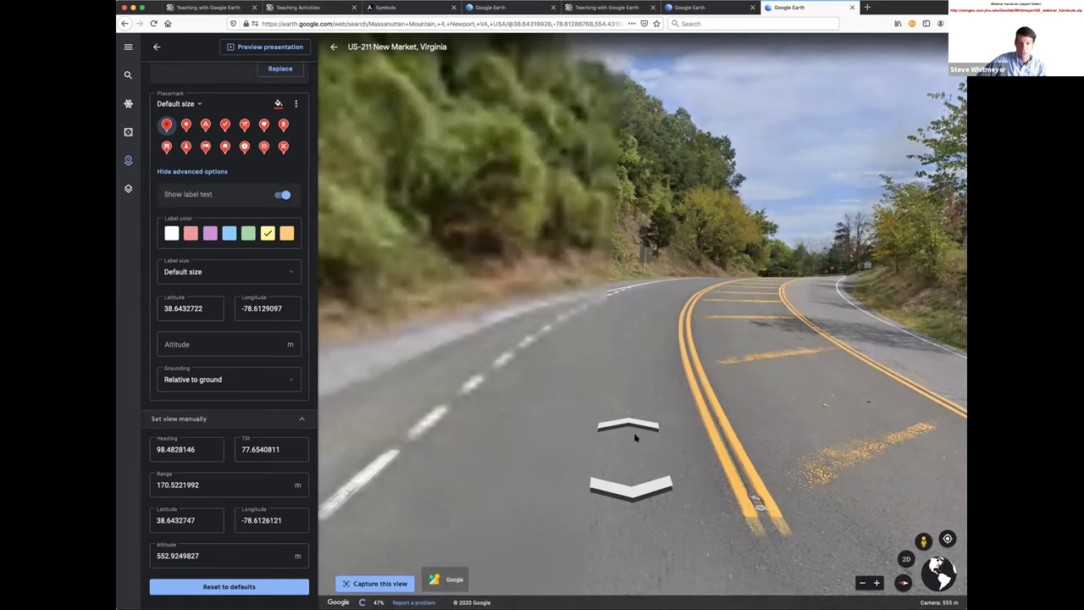
pyautogui.click(637, 439)
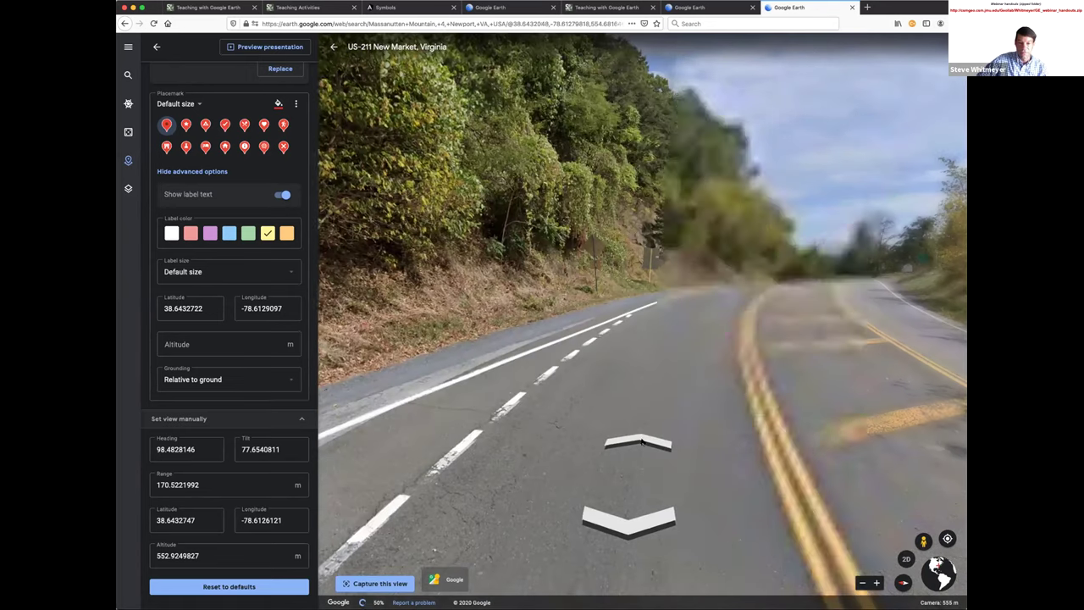
pyautogui.click(641, 441)
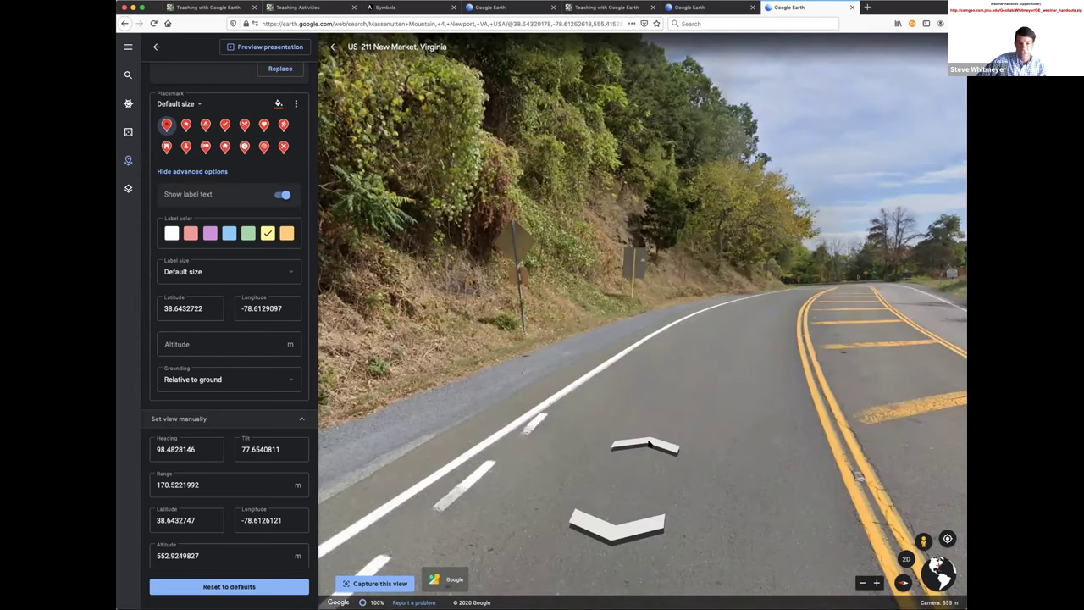
pyautogui.click(647, 442)
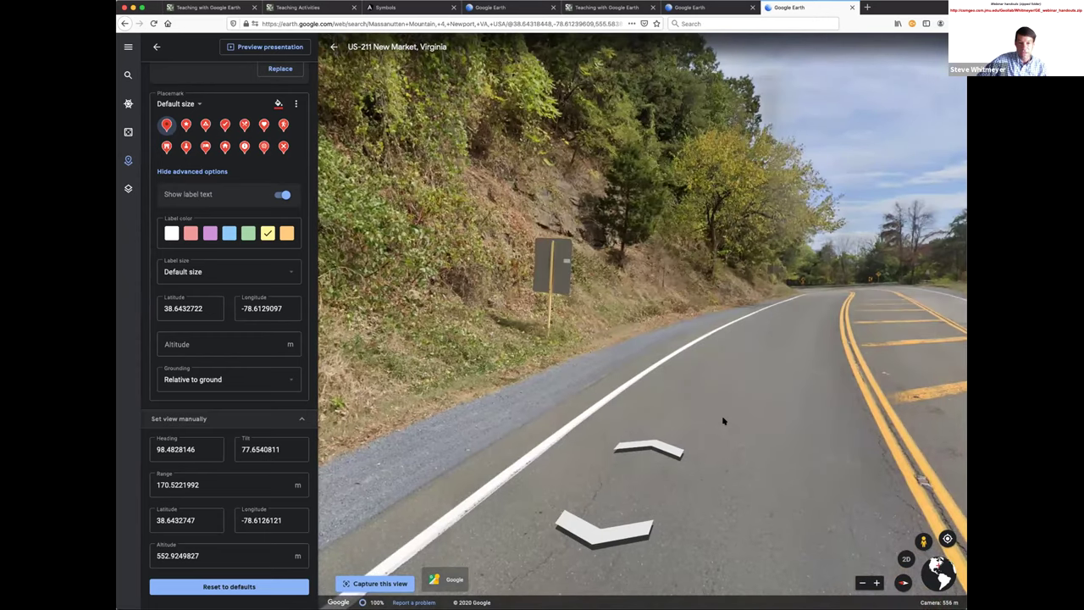
pyautogui.click(711, 415)
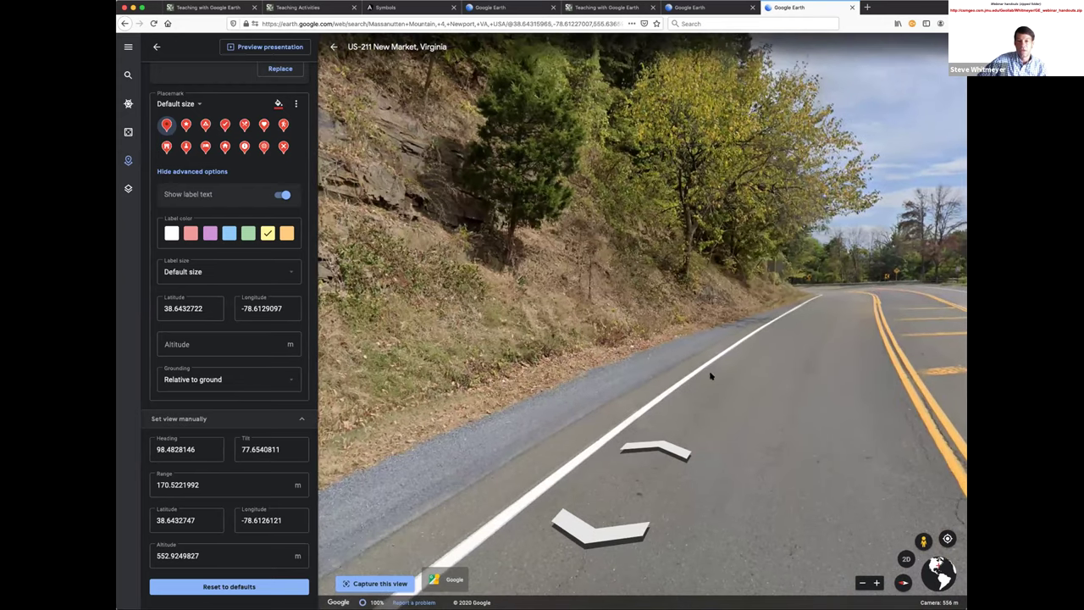
pyautogui.click(711, 377)
pyautogui.click(635, 402)
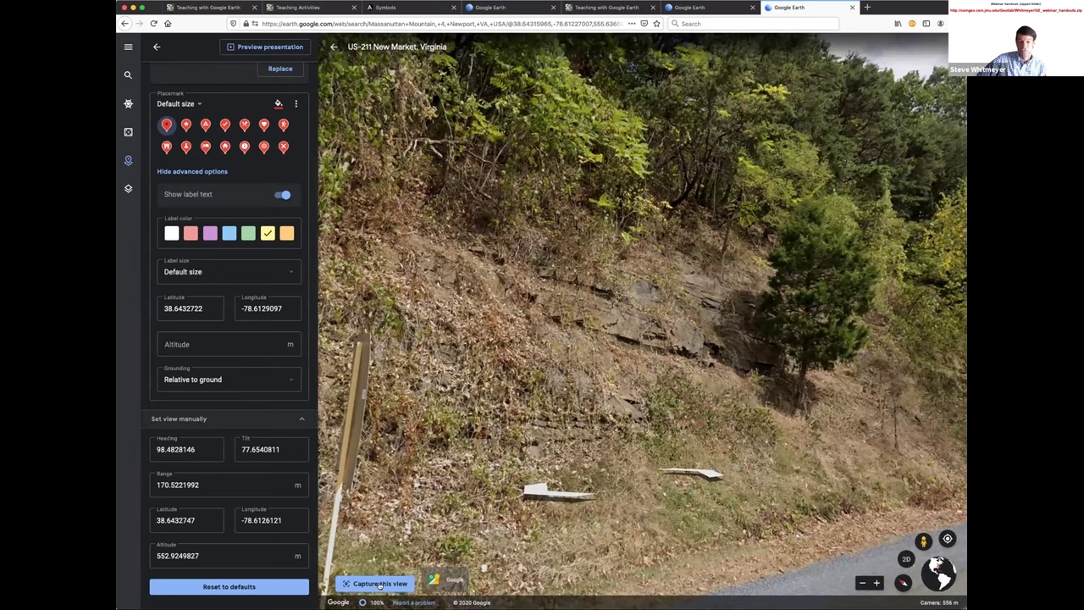
pyautogui.click(379, 584)
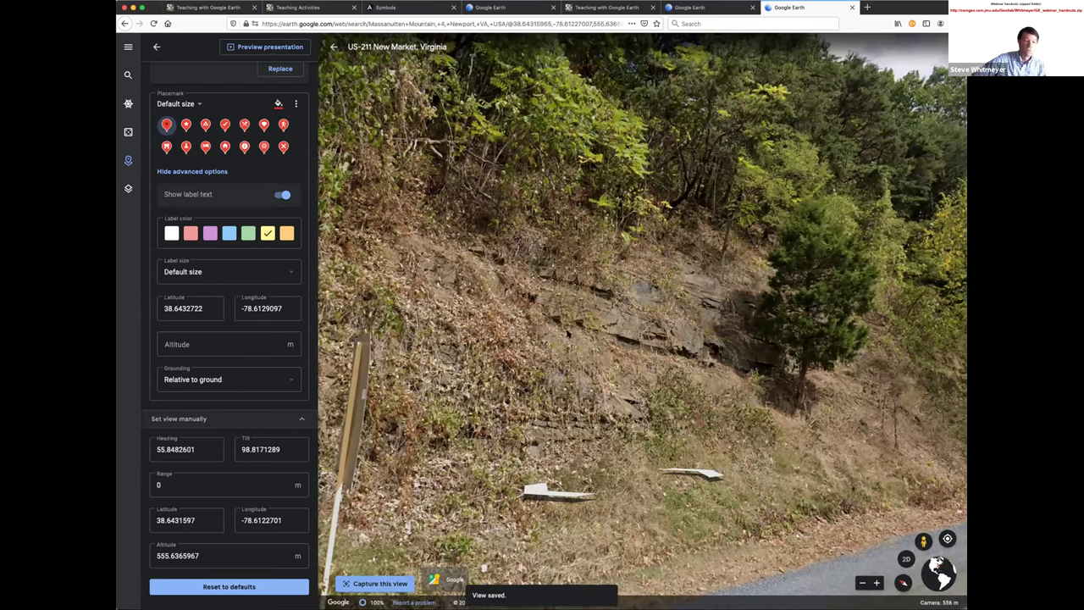
# Step: Close the placemark editor and zoom out over the project map
pyautogui.click(155, 49)
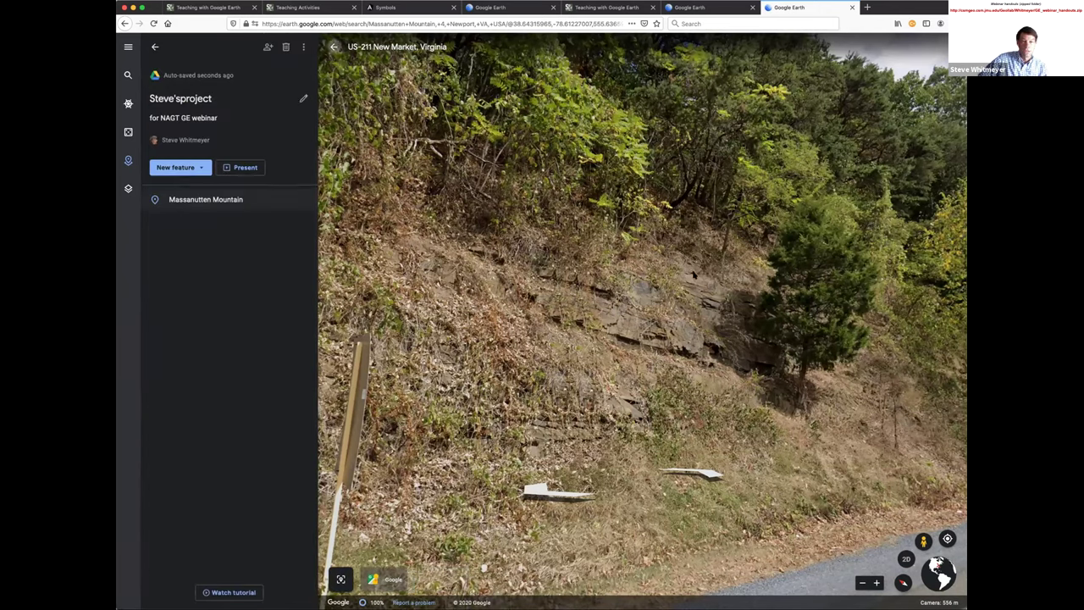
pyautogui.scroll(-3, 605, 223)
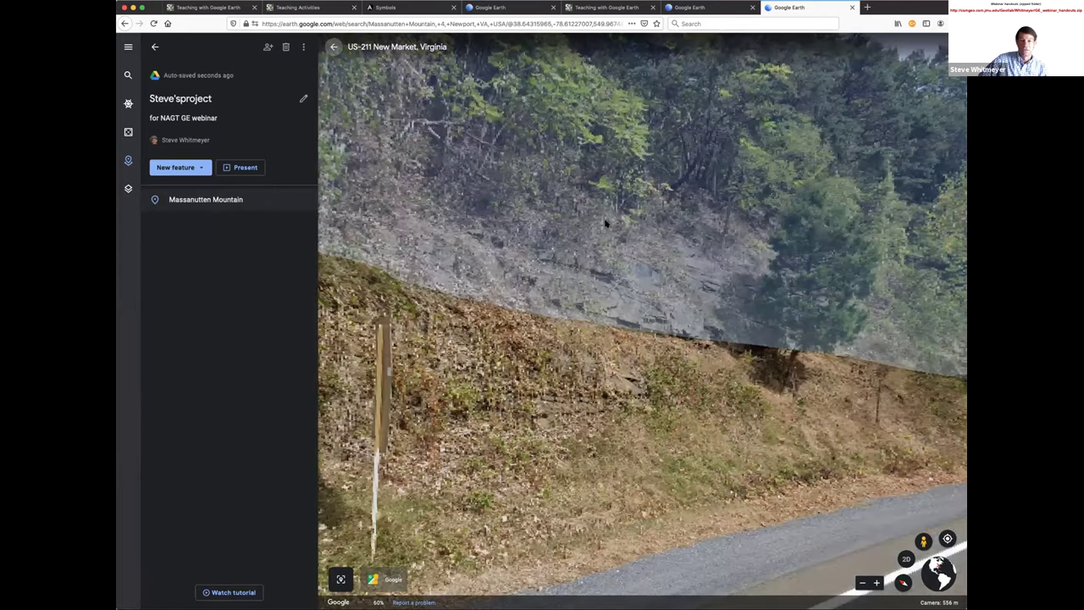
pyautogui.scroll(-5, 715, 269)
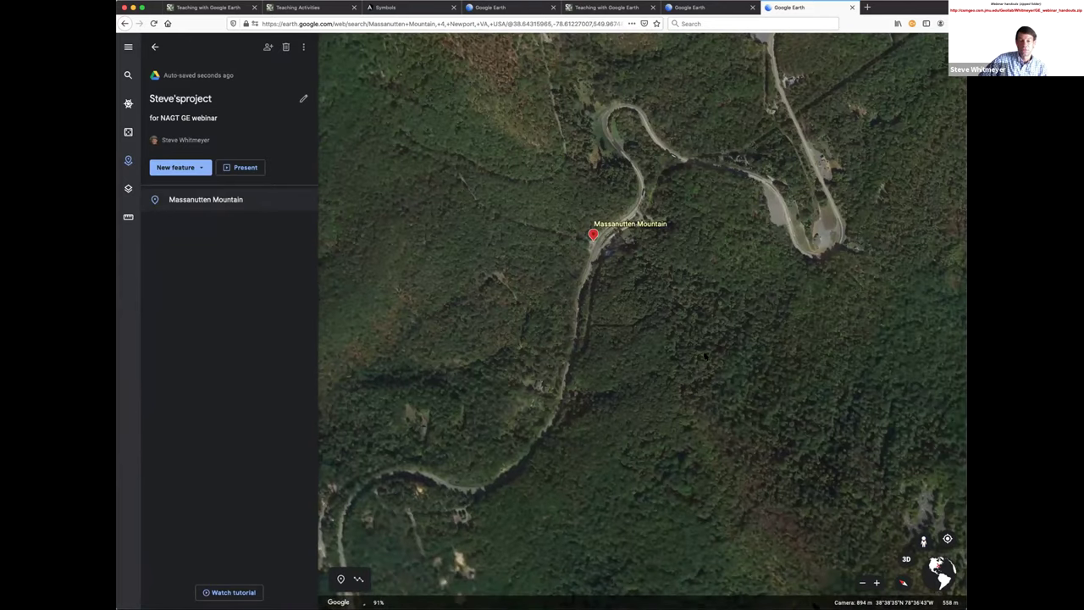
pyautogui.scroll(-5, 704, 357)
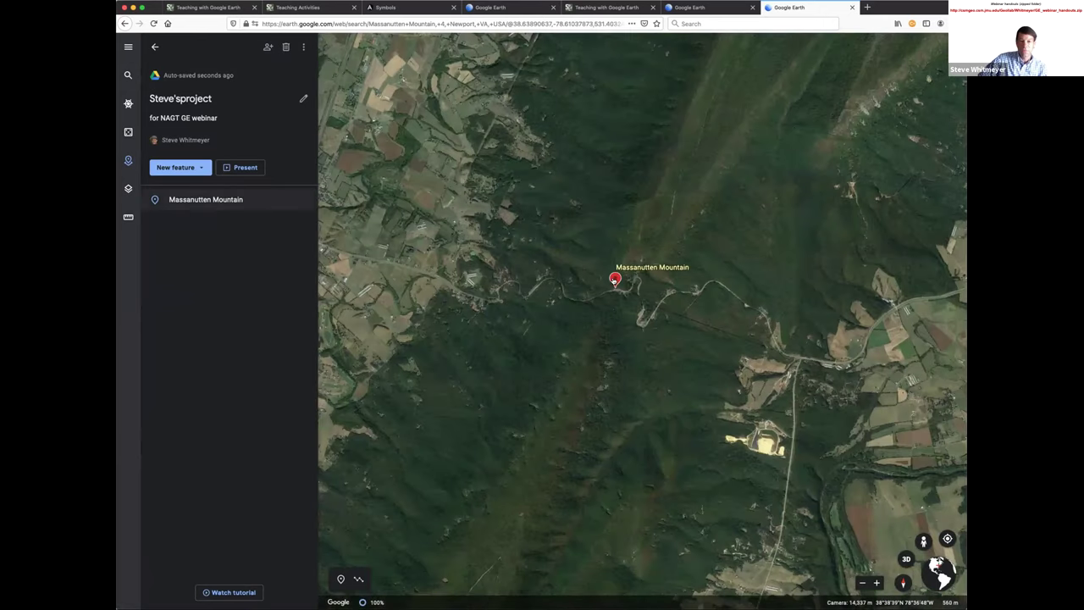
# Step: Open the Massanutten Mountain card and fly into its saved roadside outcrop Street View
pyautogui.click(615, 280)
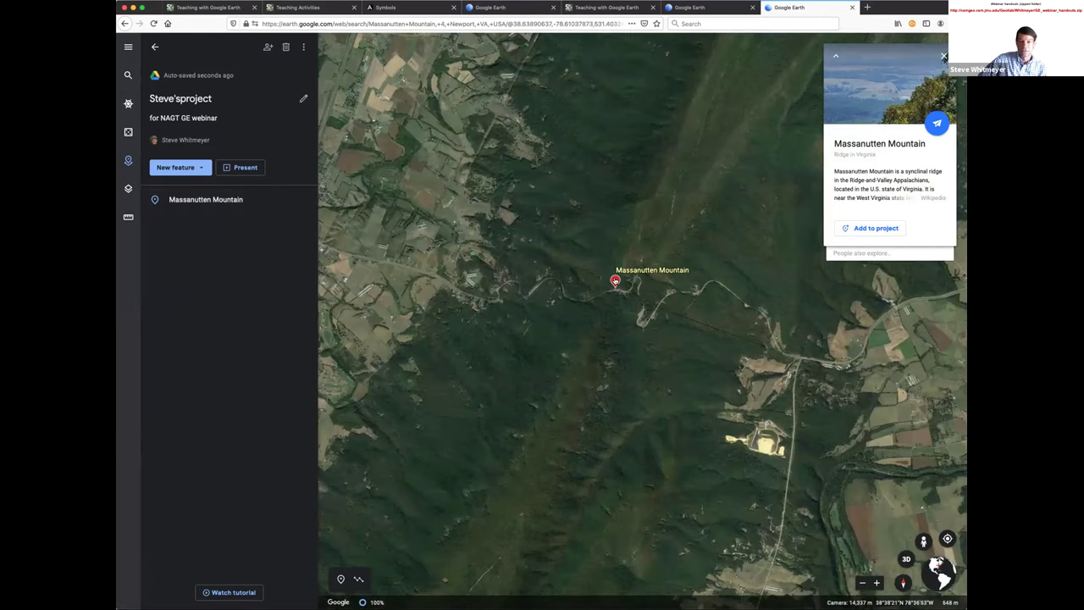
pyautogui.click(187, 200)
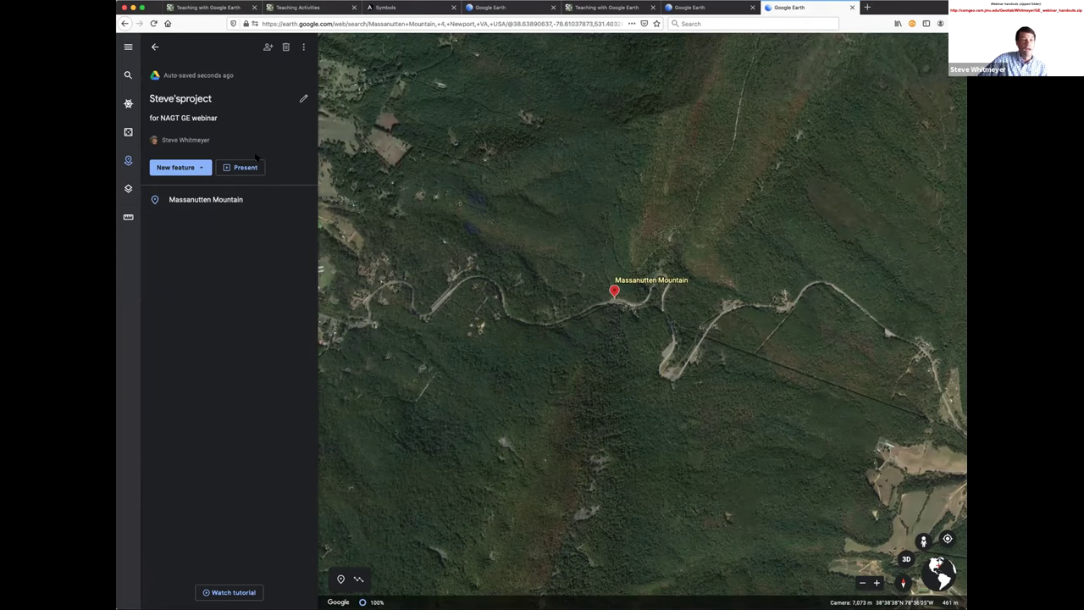
pyautogui.scroll(2, 413, 227)
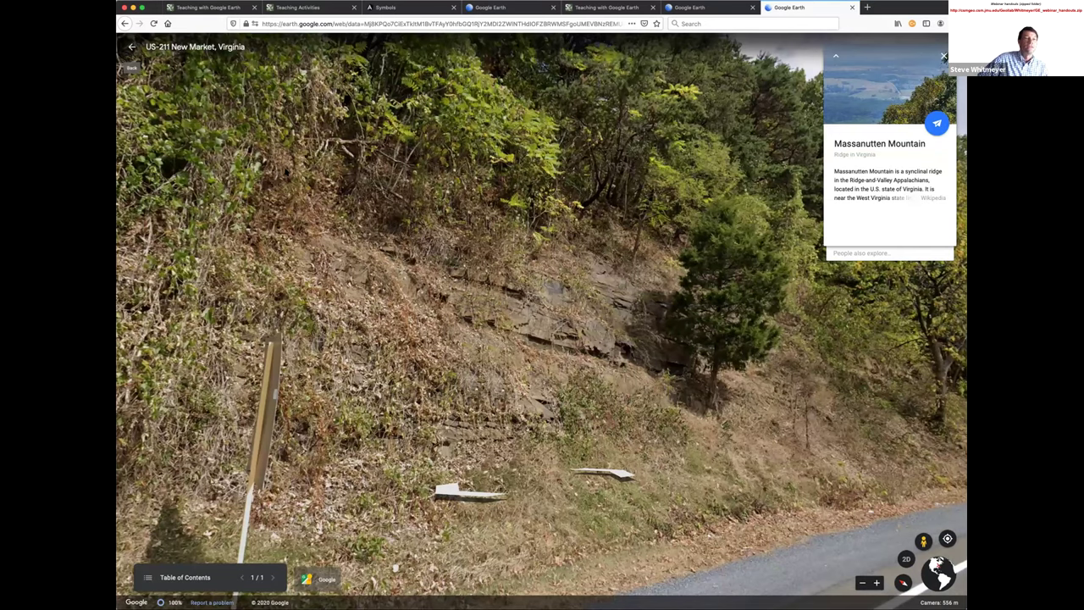
# Step: Exit the Street View presentation back to the Steve'sproject panel and map
pyautogui.click(132, 47)
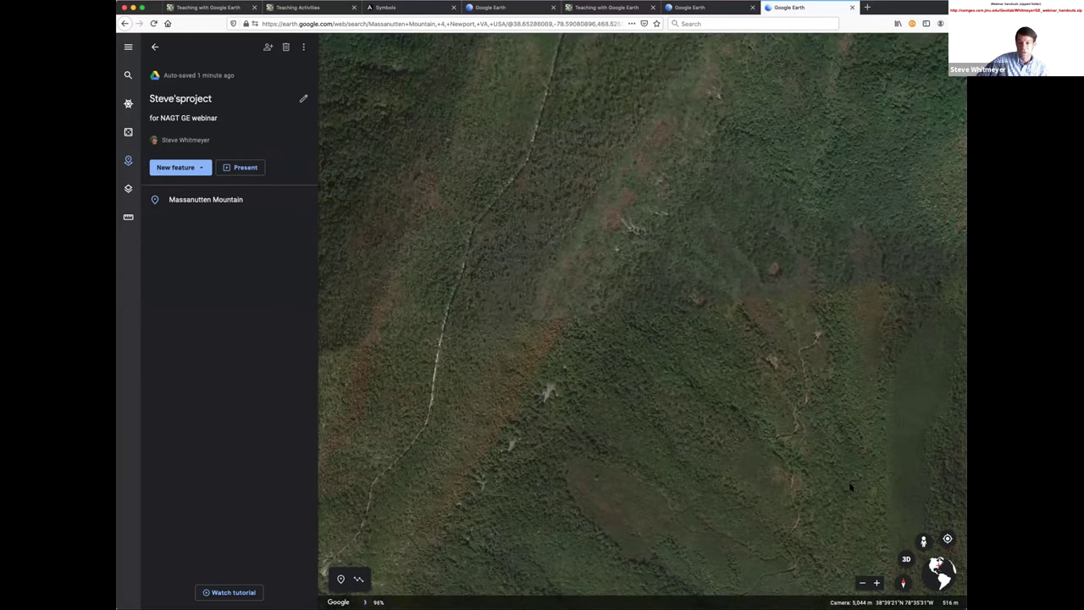
# Step: Zoom and pan along the forested ridge to the overlook platform and drop into its photo sphere
pyautogui.moveTo(923, 540); pyautogui.dragTo(573, 428)
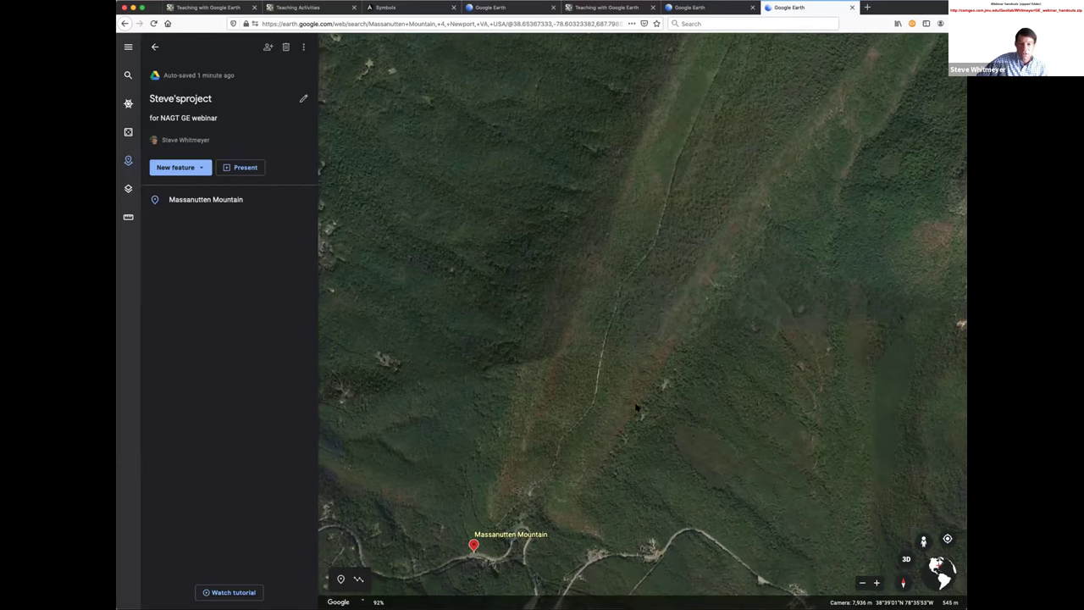
pyautogui.scroll(3, 650, 435)
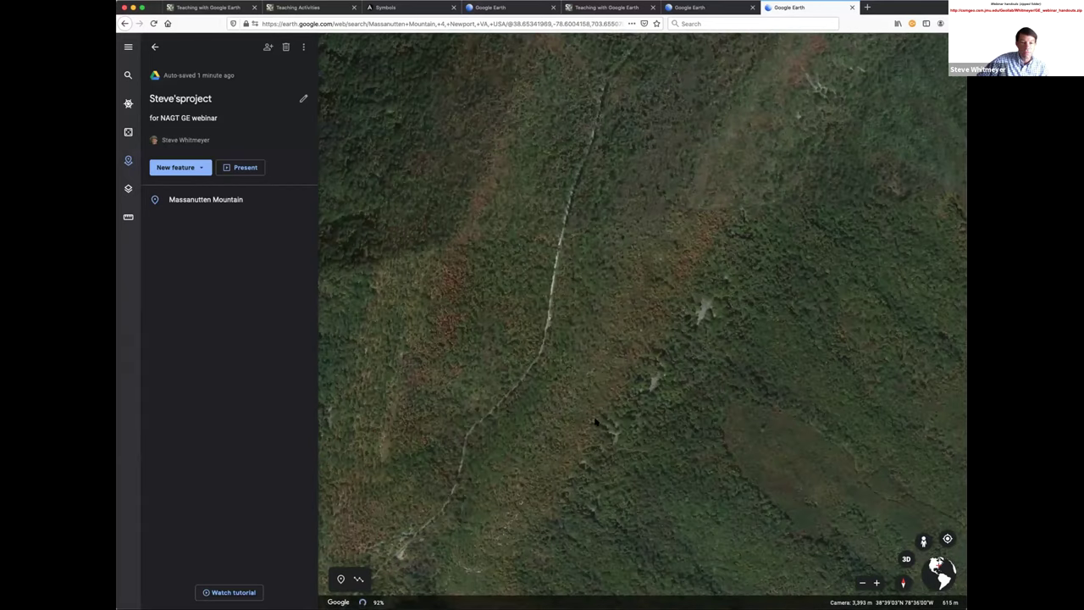
pyautogui.scroll(2, 601, 448)
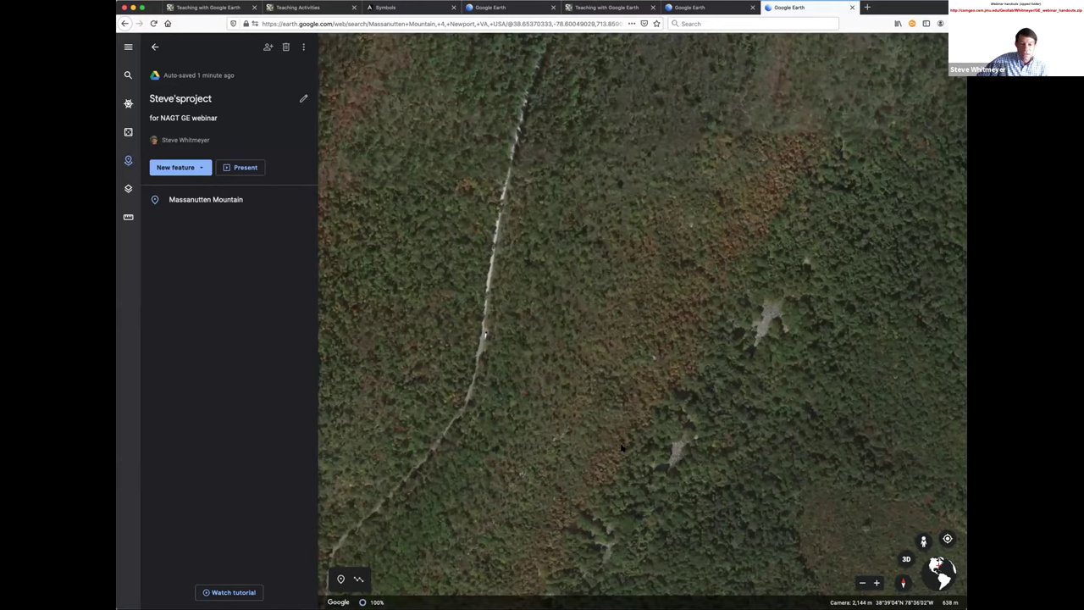
pyautogui.moveTo(623, 448); pyautogui.dragTo(628, 394)
pyautogui.moveTo(773, 113); pyautogui.dragTo(725, 169)
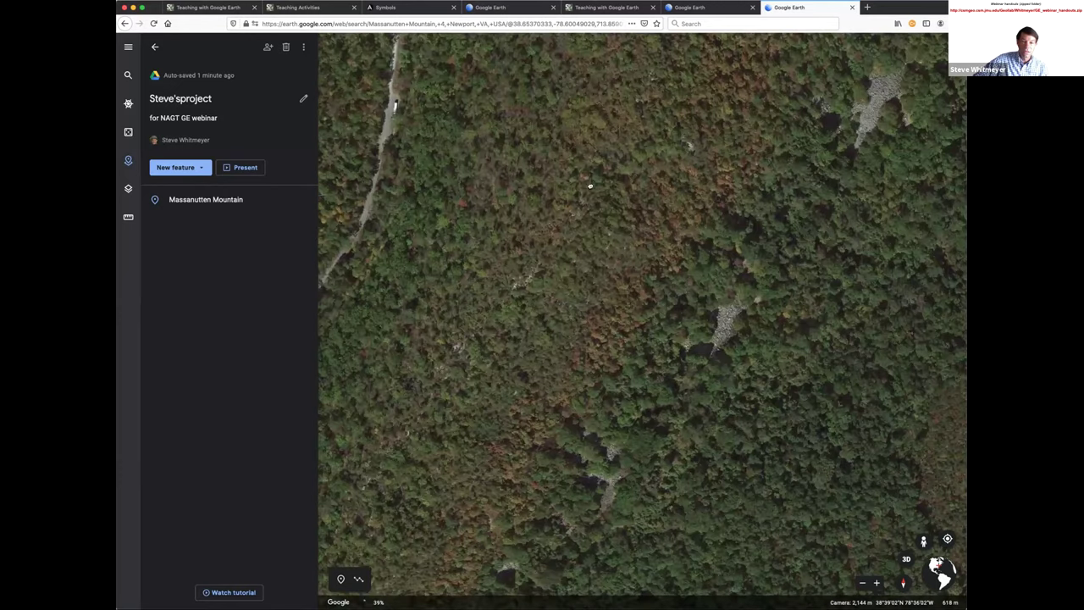
pyautogui.scroll(2, 752, 387)
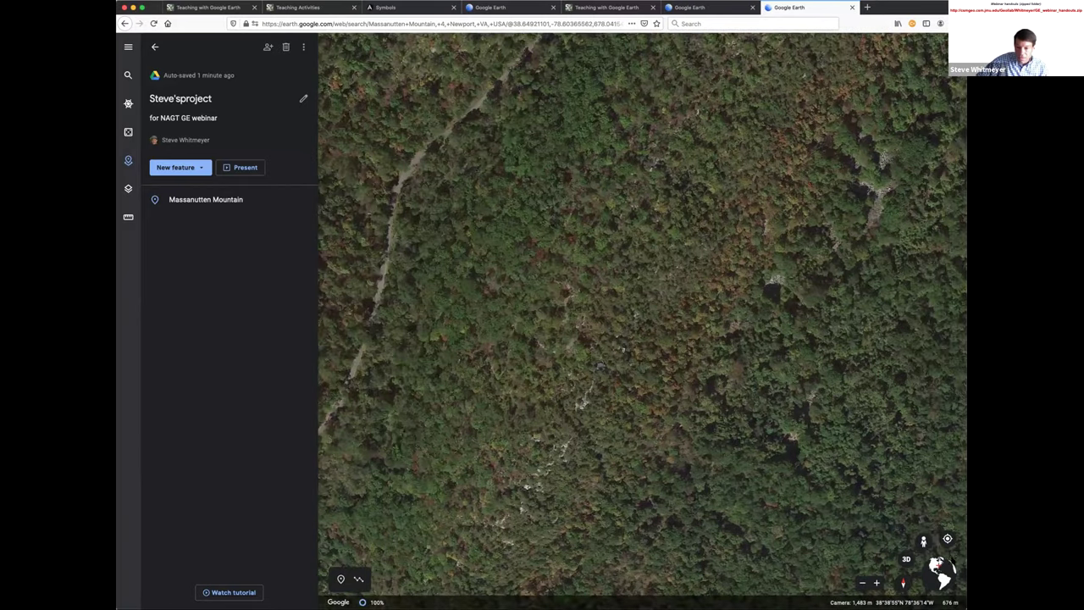
pyautogui.scroll(1, 918, 542)
pyautogui.scroll(1, 643, 387)
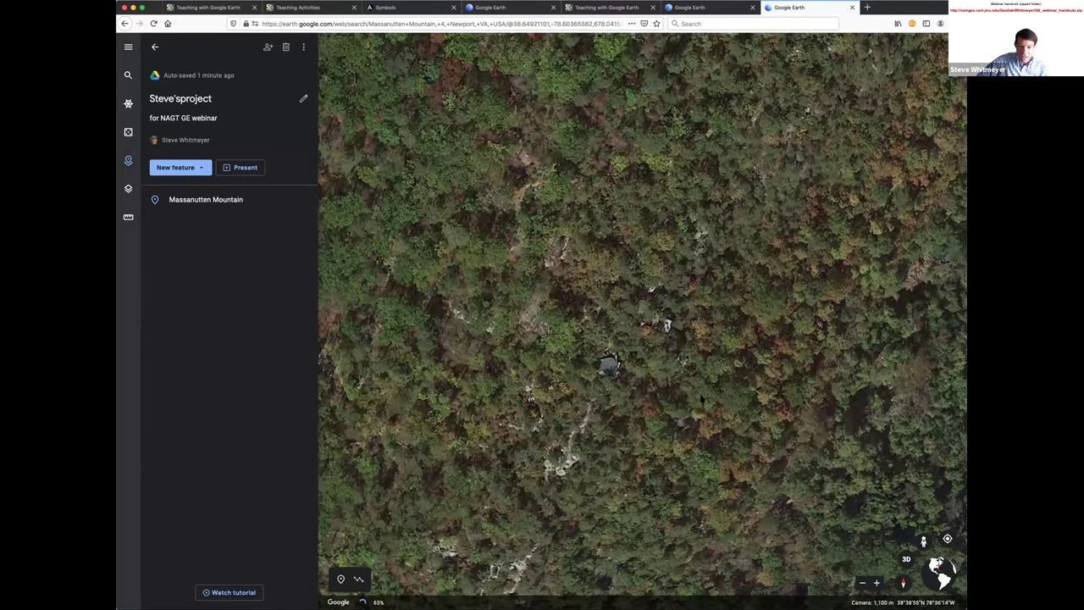
pyautogui.scroll(1, 642, 388)
pyautogui.click(923, 539)
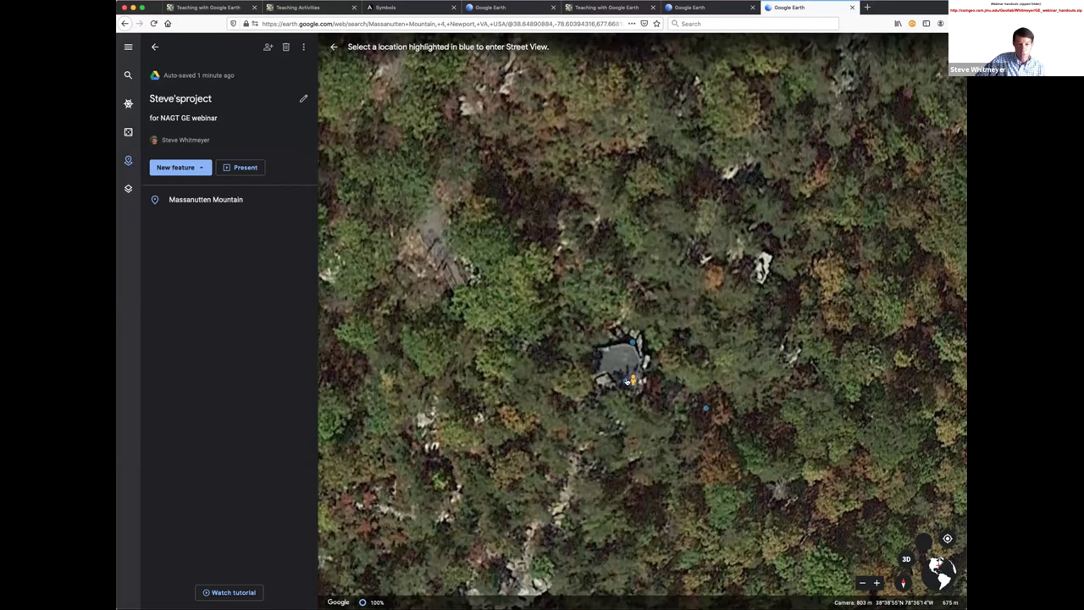
pyautogui.moveTo(630, 379); pyautogui.dragTo(628, 380)
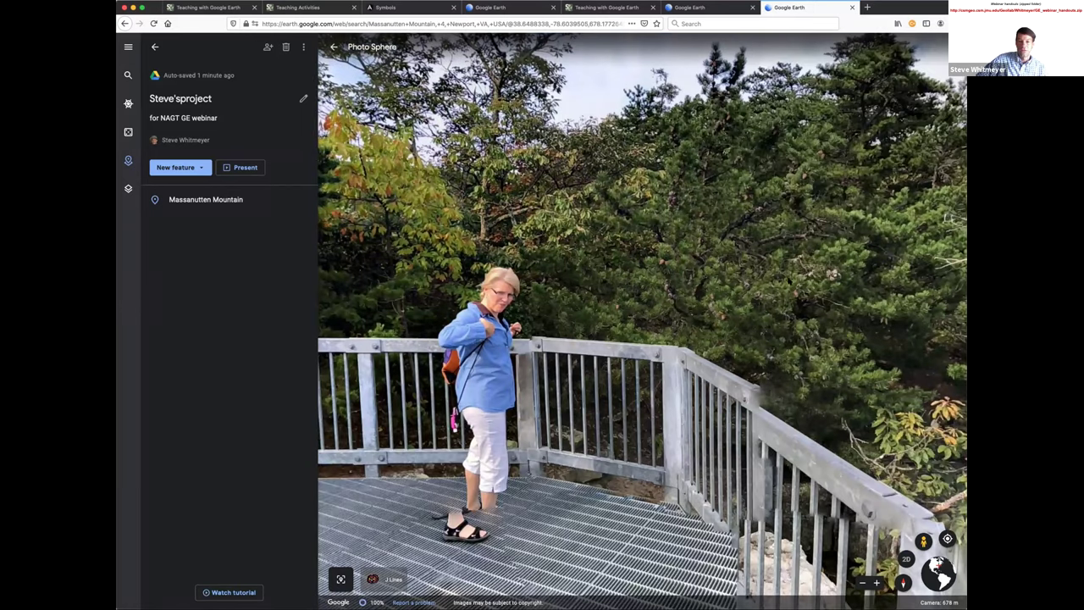
# Step: Pan the overlook photo sphere across the valley and road, then return to the aerial map
pyautogui.moveTo(789, 282); pyautogui.dragTo(549, 351)
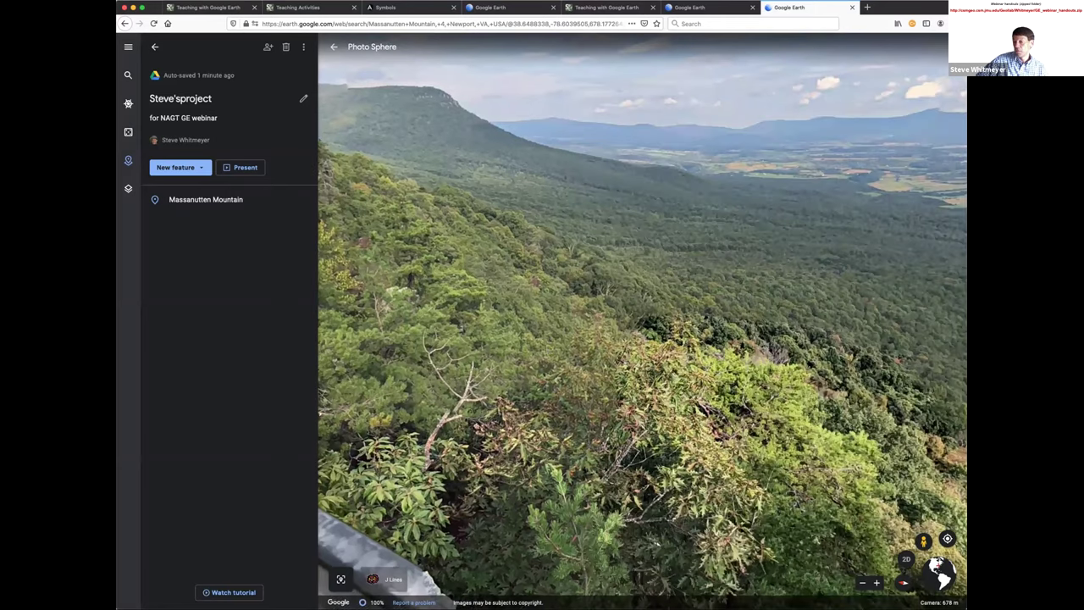
pyautogui.moveTo(733, 263); pyautogui.dragTo(605, 343)
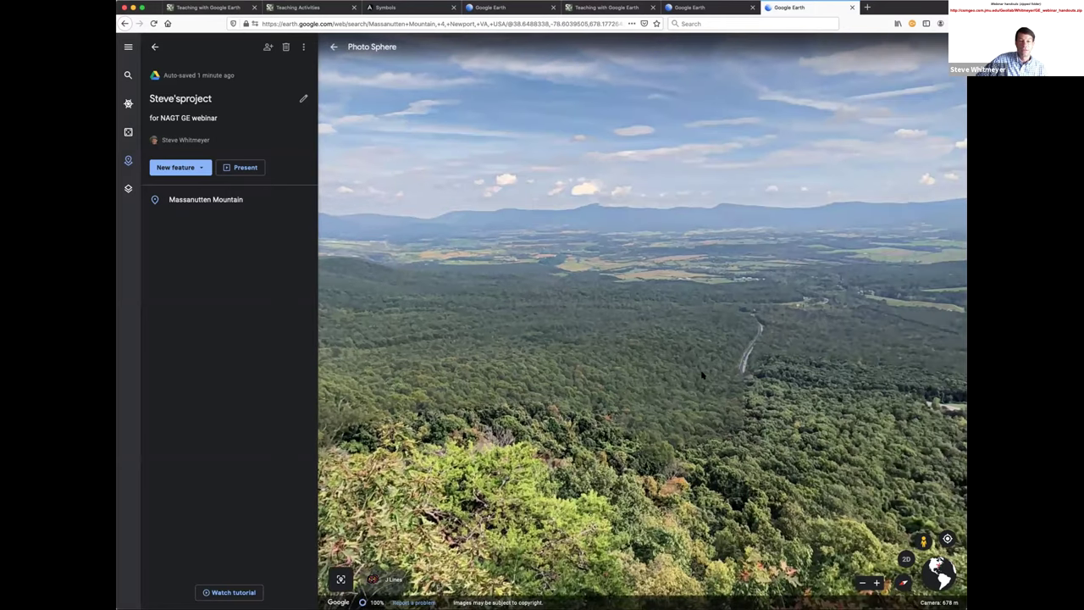
pyautogui.moveTo(701, 375); pyautogui.dragTo(567, 329)
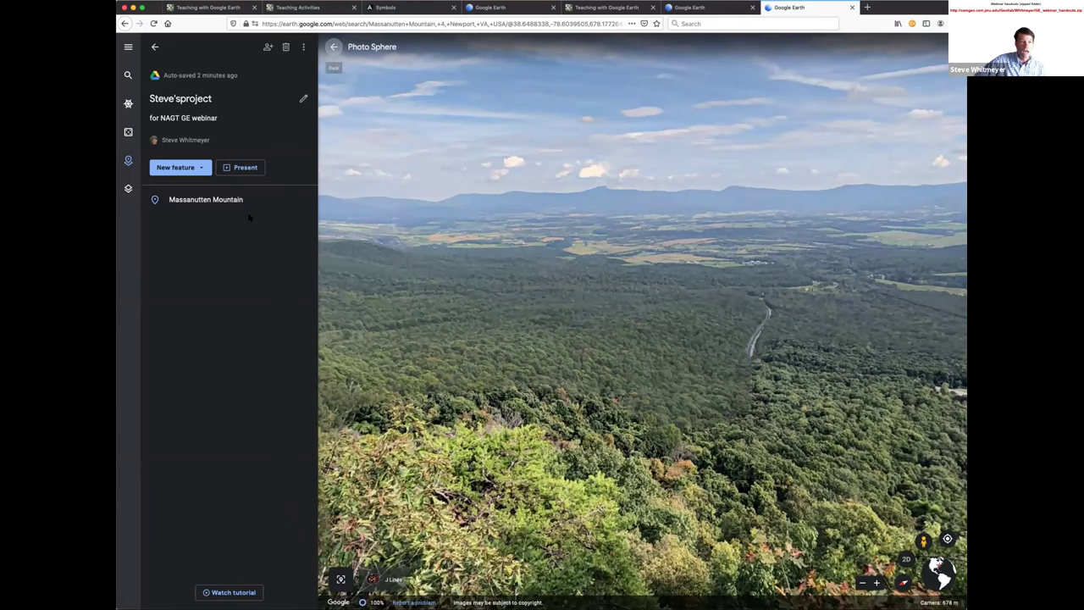
pyautogui.click(333, 47)
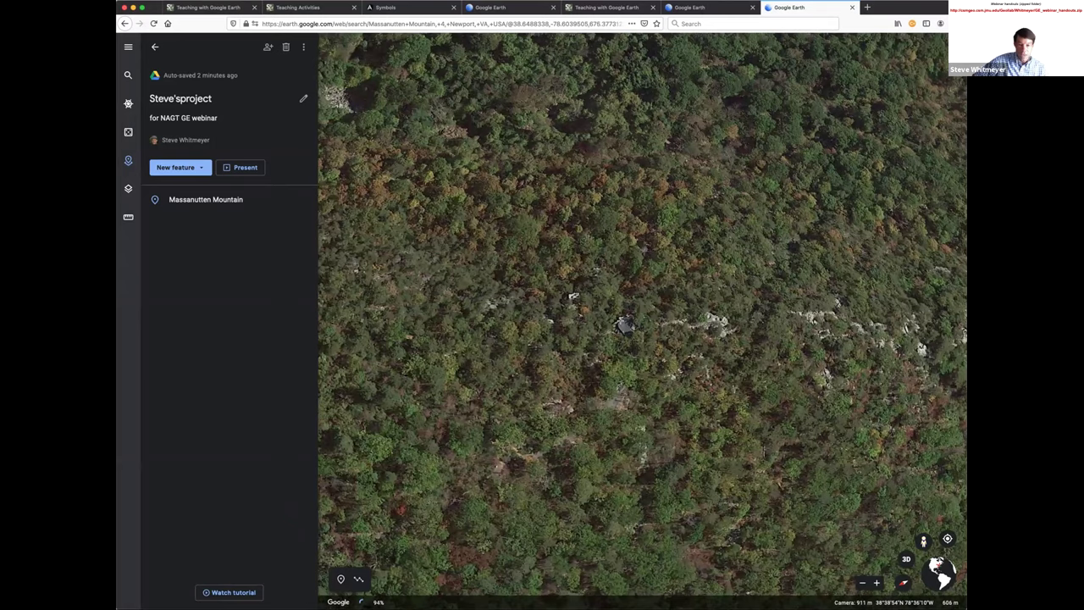
# Step: Drop a placemark on the overlook, title it 'overlook', and save it to the project
pyautogui.click(624, 322)
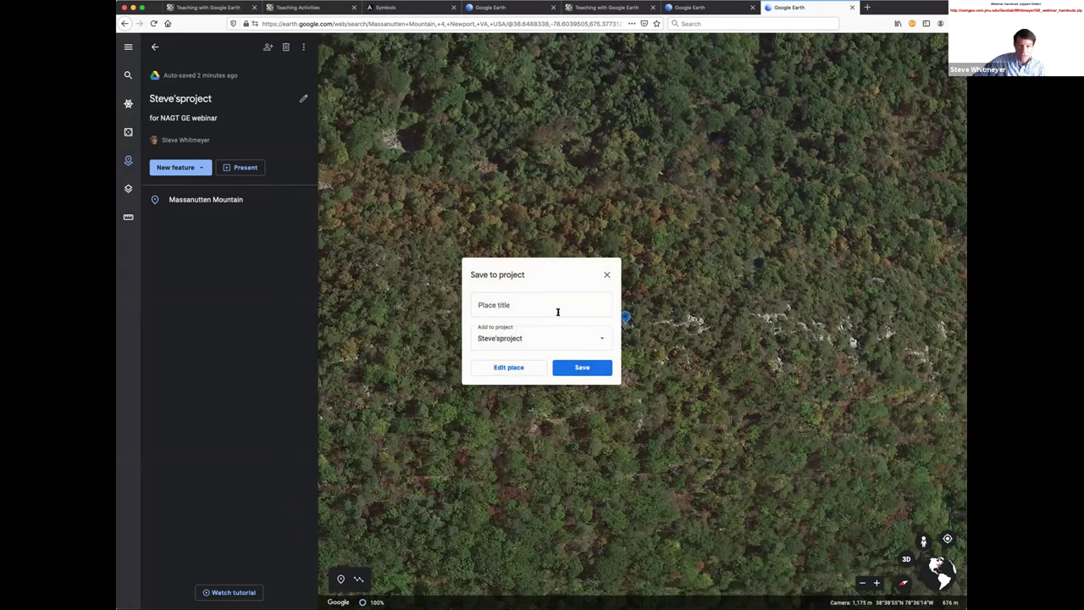
pyautogui.click(532, 298)
pyautogui.write('over')
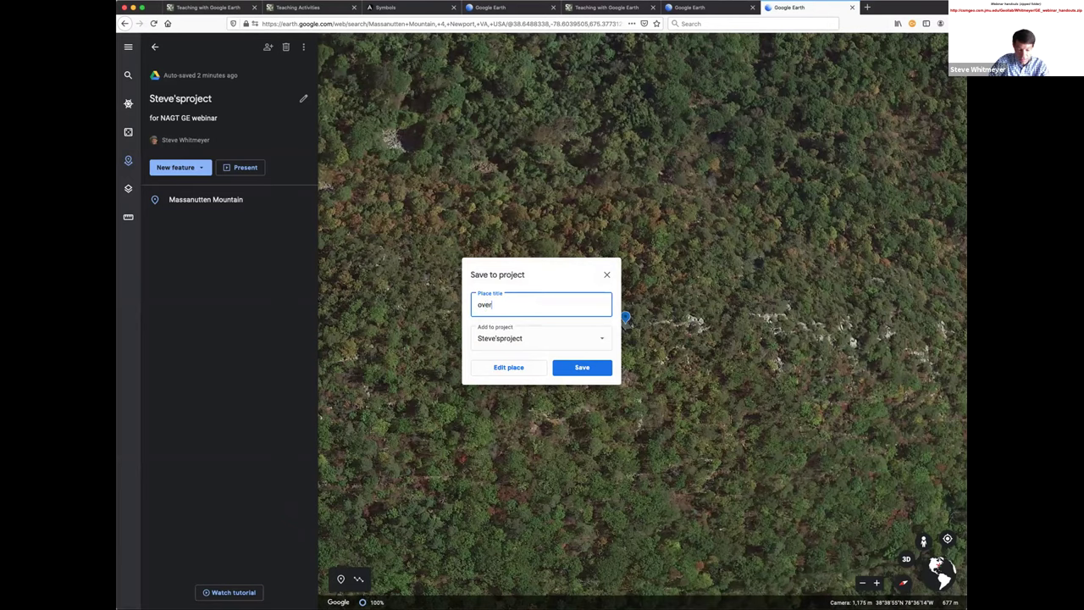
pyautogui.write('l')
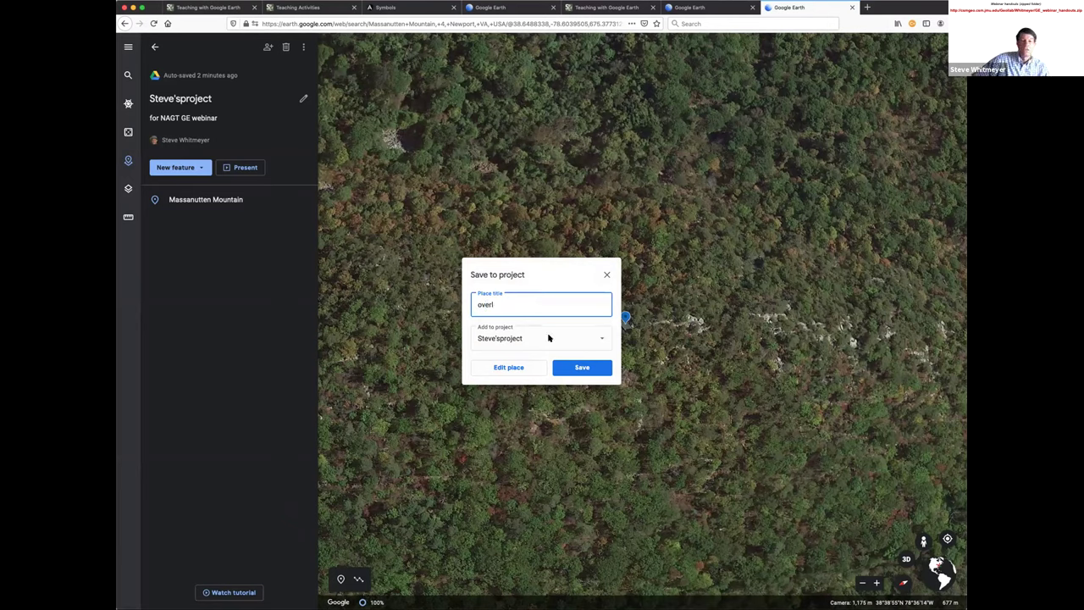
pyautogui.write('ook')
pyautogui.click(588, 368)
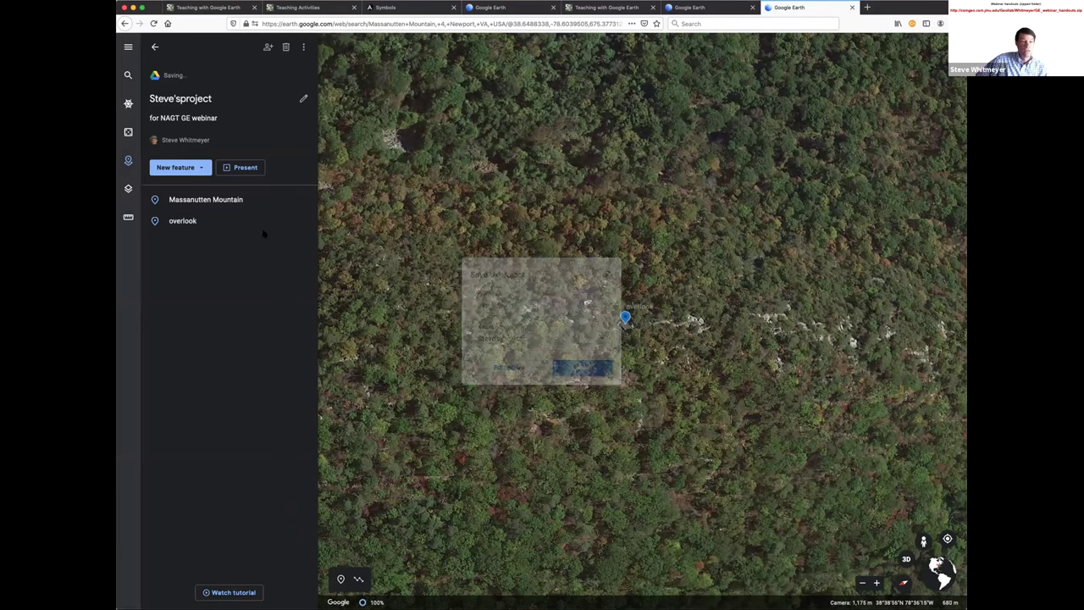
# Step: Capture the overlook photo sphere as the placemark's saved view and return to the map
pyautogui.click(259, 221)
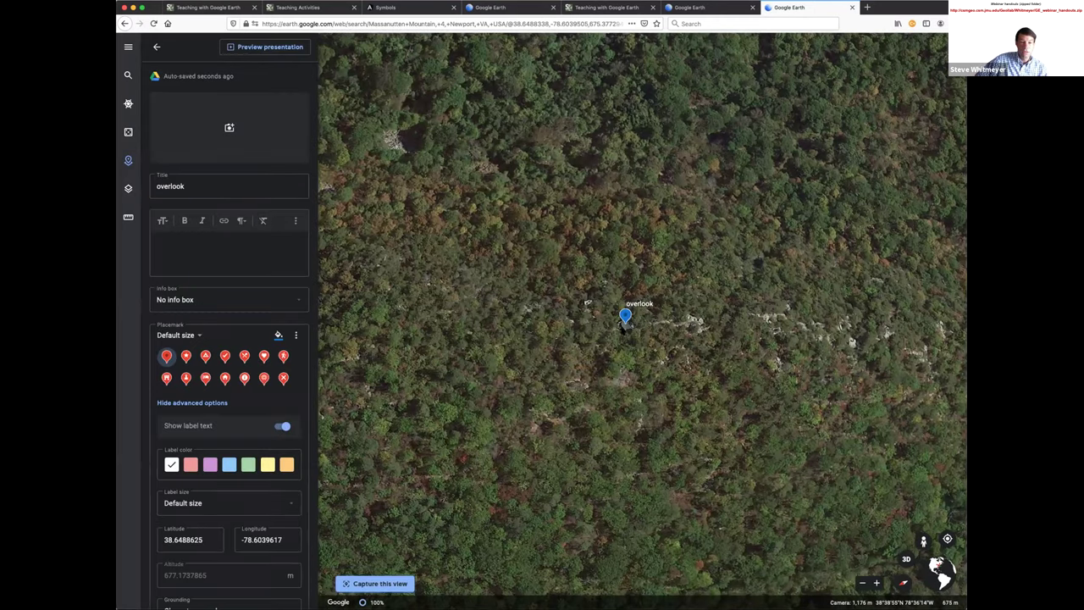
pyautogui.scroll(3, 590, 303)
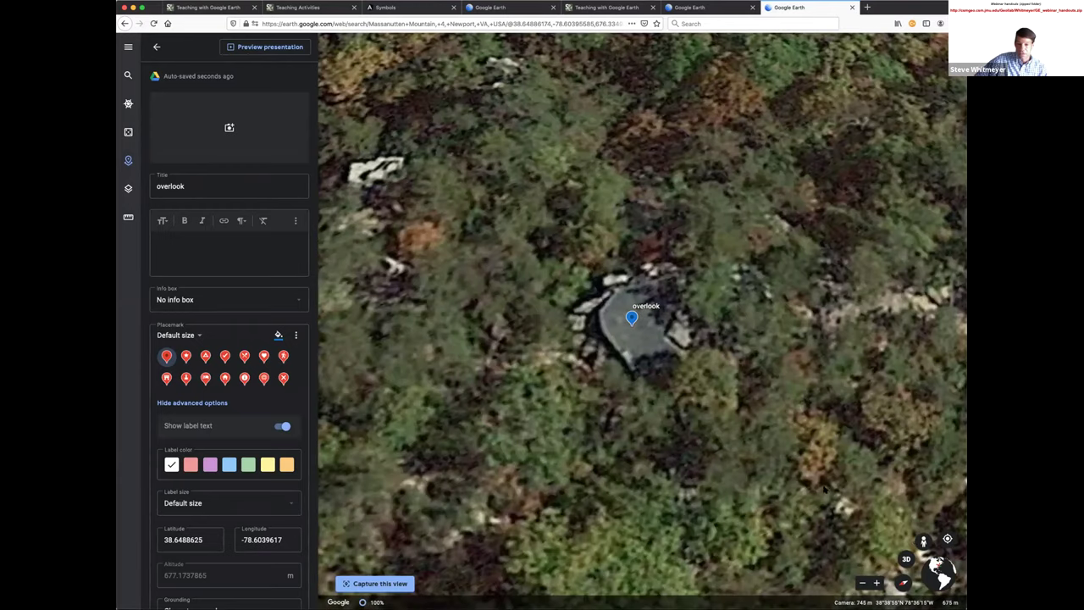
pyautogui.moveTo(923, 539); pyautogui.dragTo(664, 298)
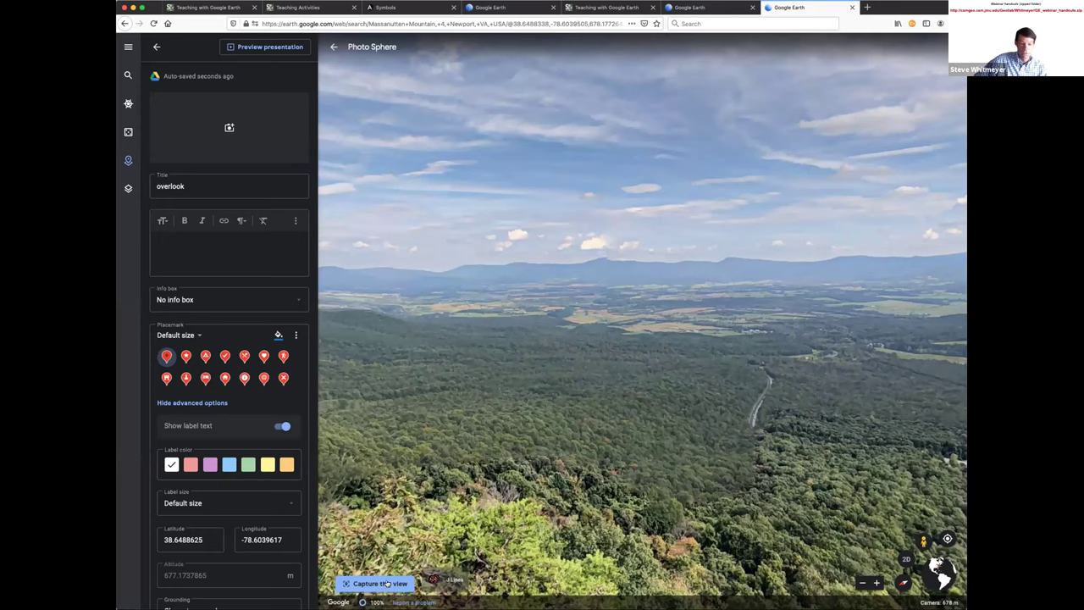
pyautogui.click(386, 583)
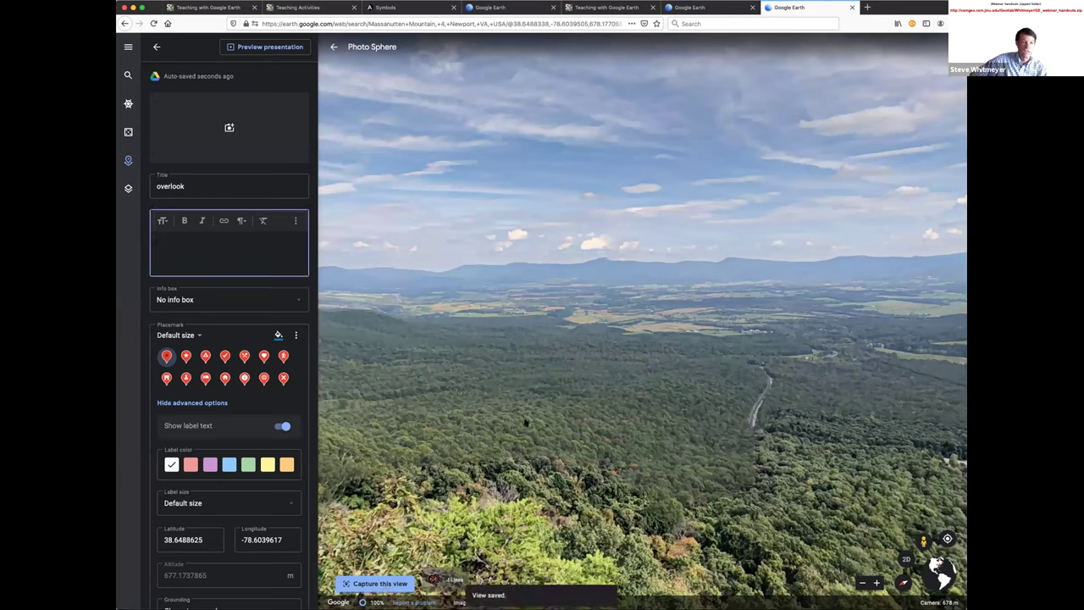
pyautogui.click(155, 48)
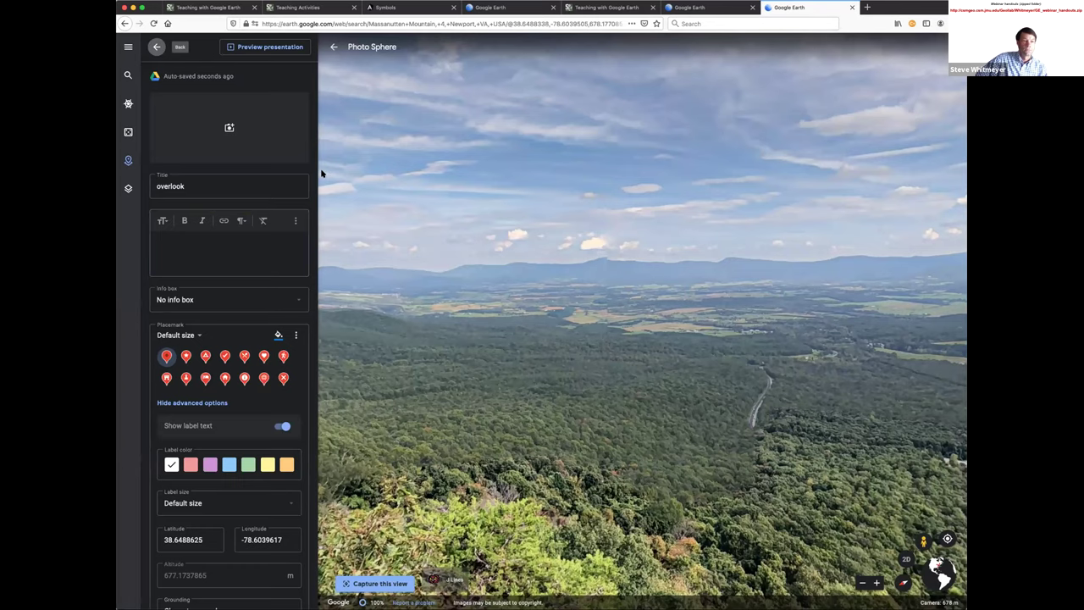
pyautogui.click(334, 46)
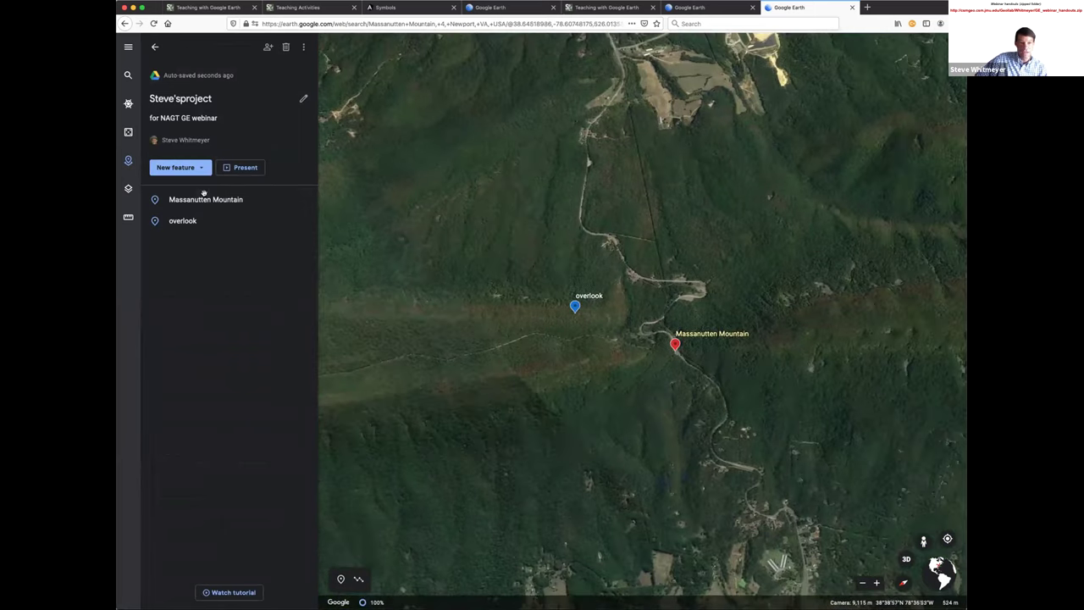
# Step: Present the project from Massanutten Mountain to the overlook slide, check the slide list, then exit
pyautogui.click(242, 167)
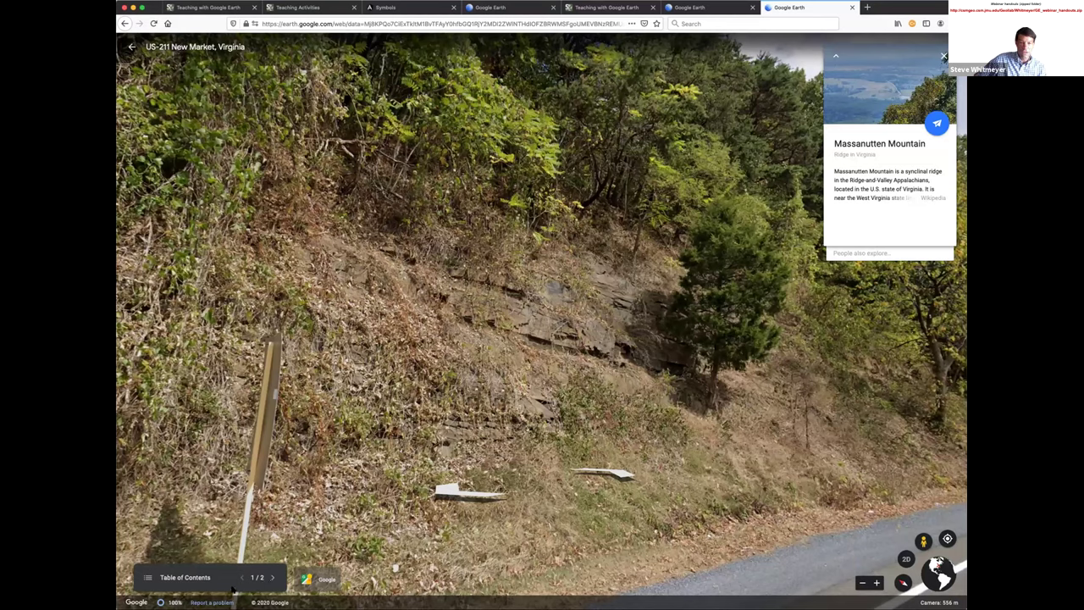
pyautogui.press('Right')
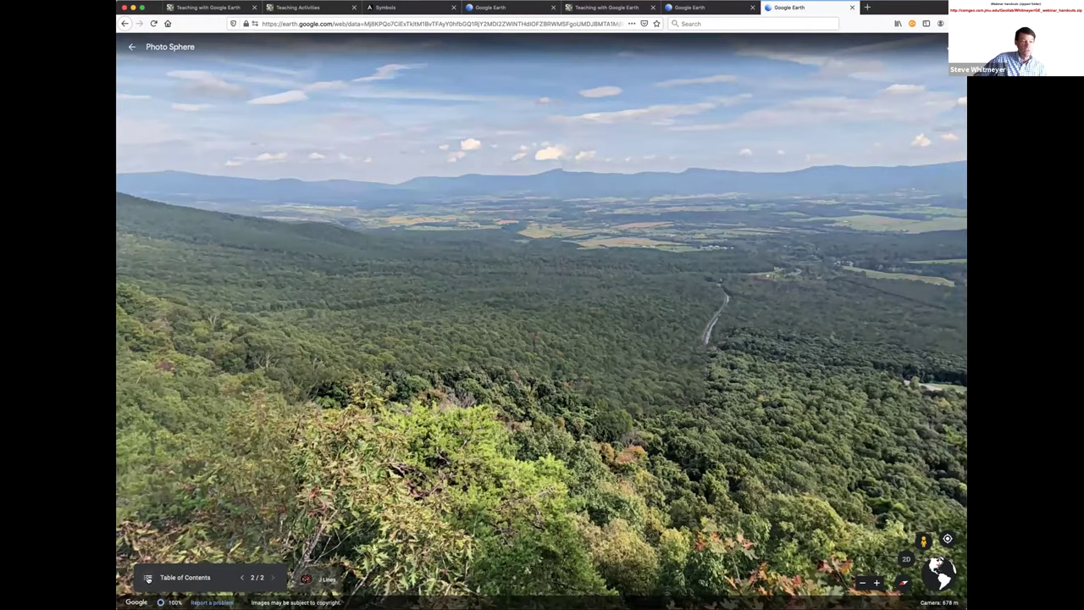
pyautogui.click(162, 578)
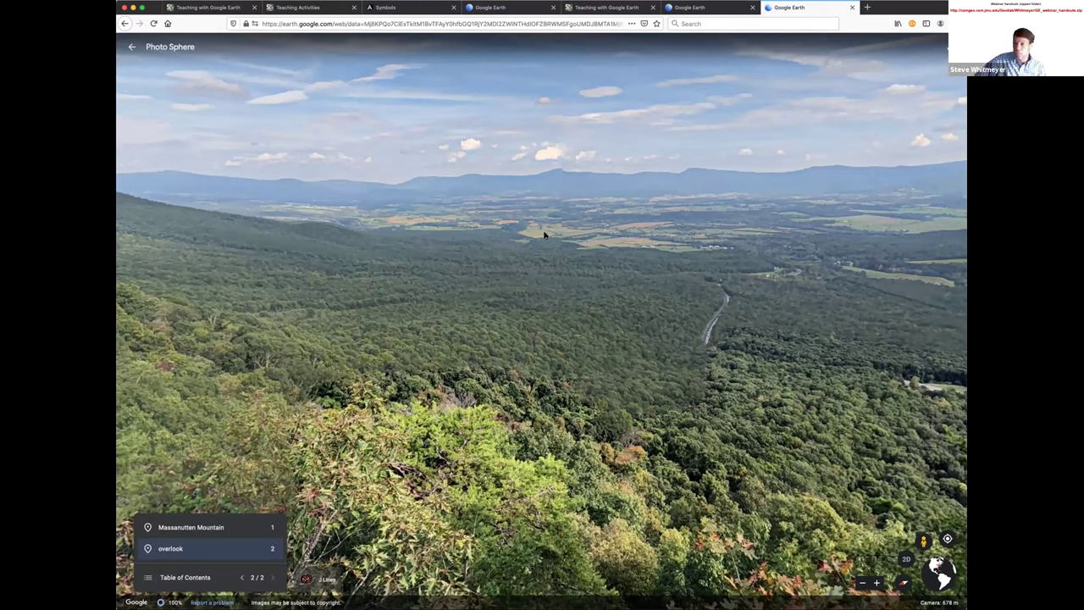
pyautogui.click(133, 49)
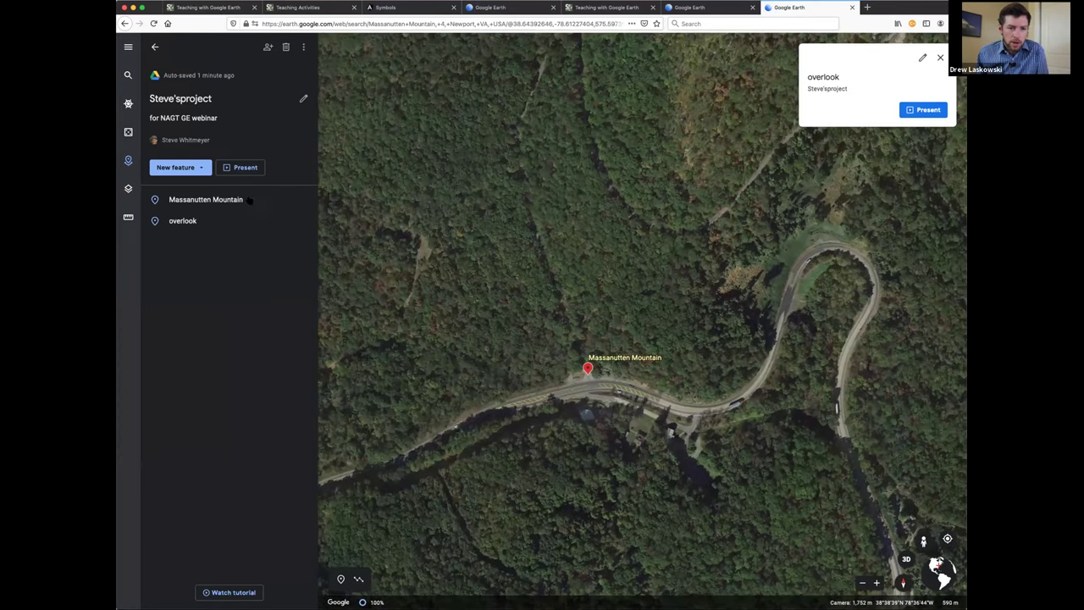
# Step: Reopen and close the Massanutten Mountain placemark editor, then start adding a new placemark
pyautogui.click(257, 203)
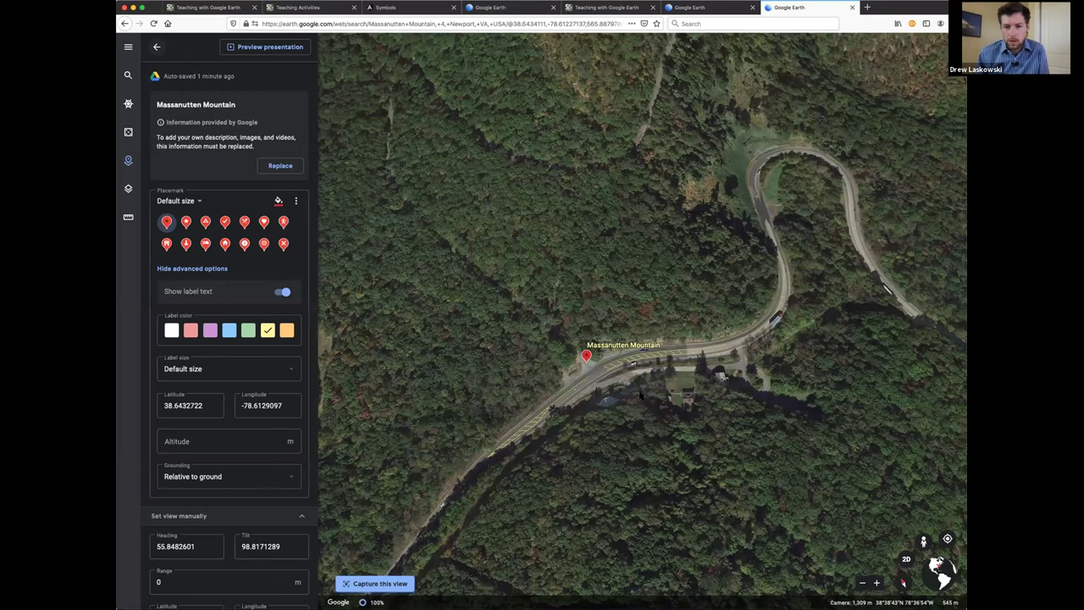
pyautogui.press('Escape')
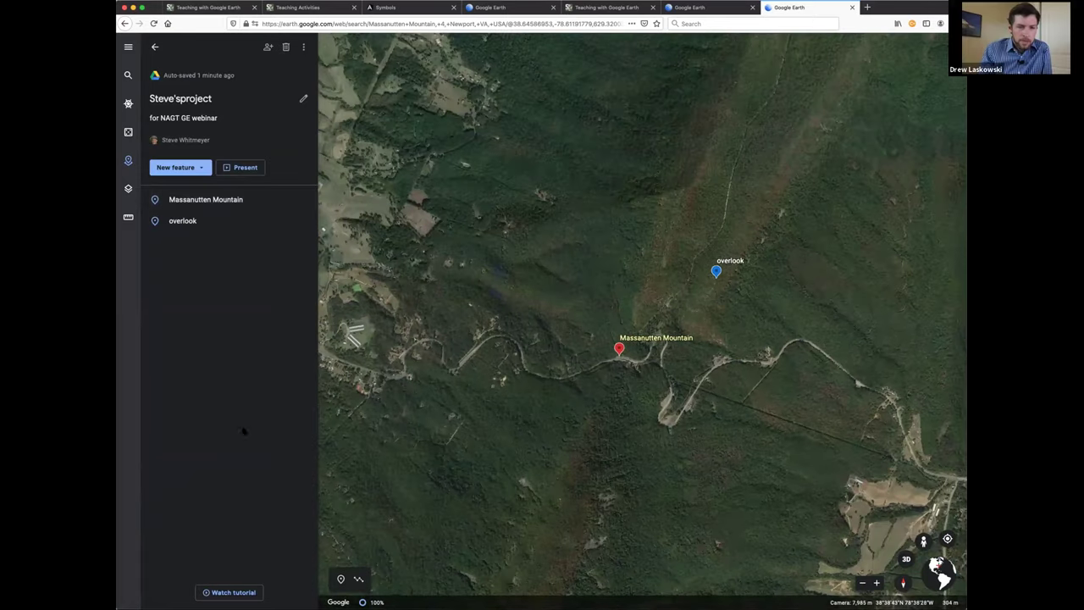
pyautogui.moveTo(259, 200)
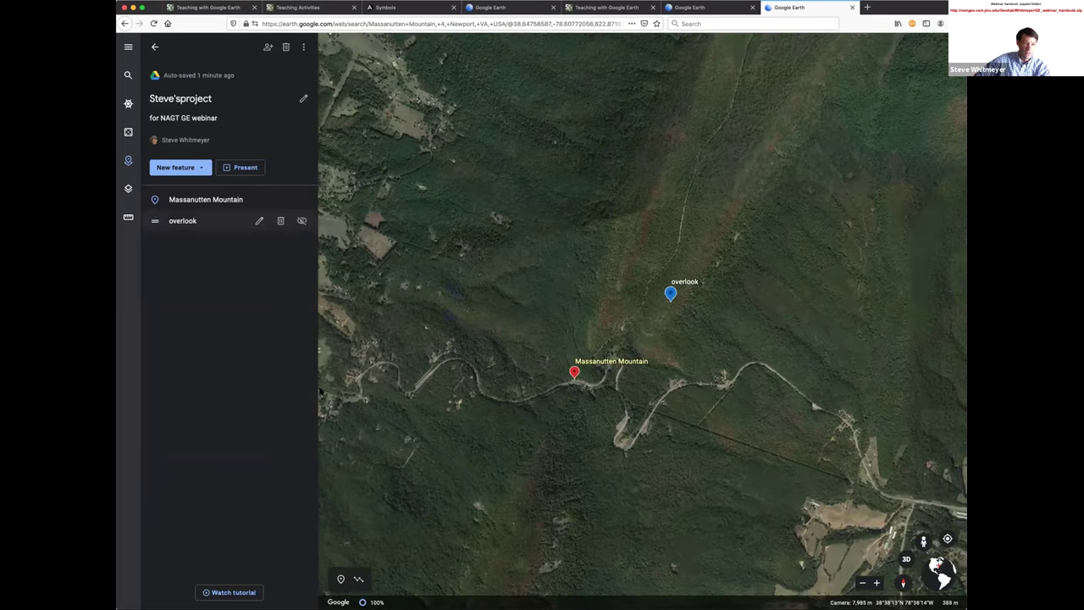
pyautogui.click(341, 579)
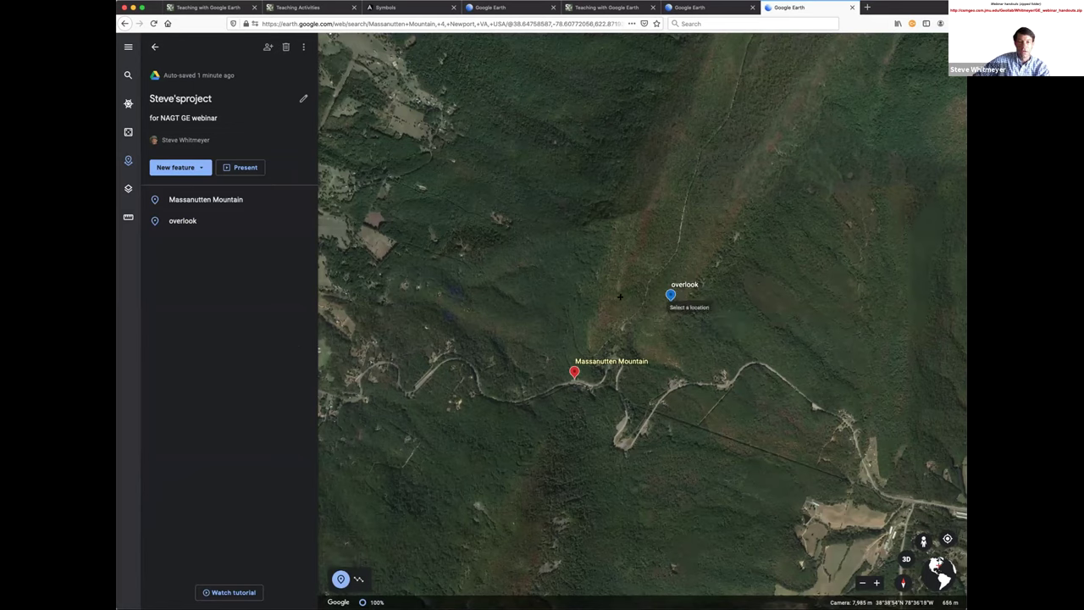
# Step: Place a marker left of the overlook titled 'Intro to the field trip' and open its editor
pyautogui.click(621, 295)
pyautogui.write('Intro to the')
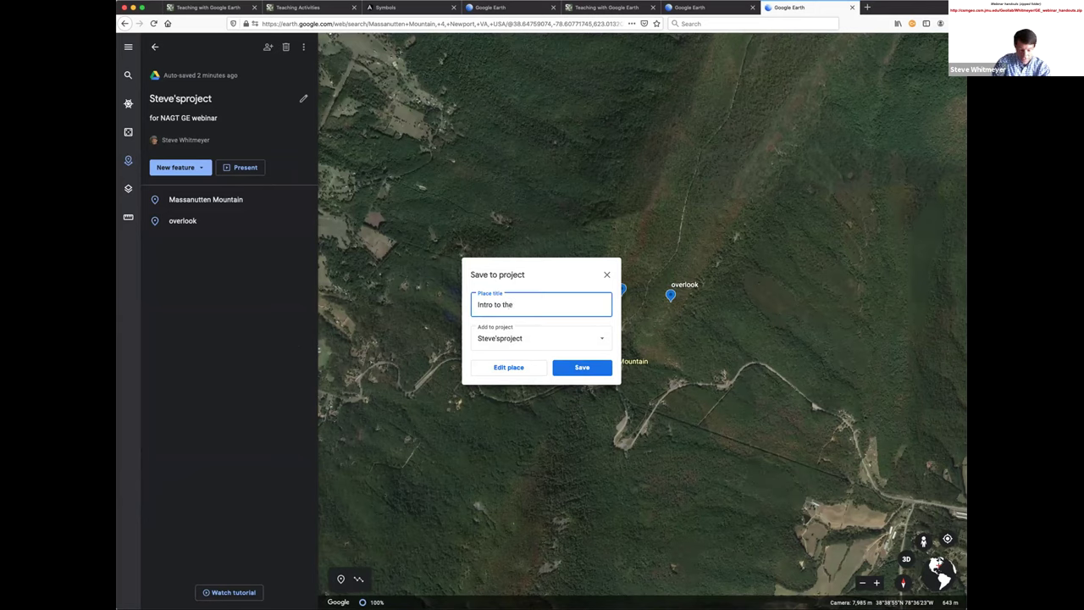
pyautogui.write('field trip')
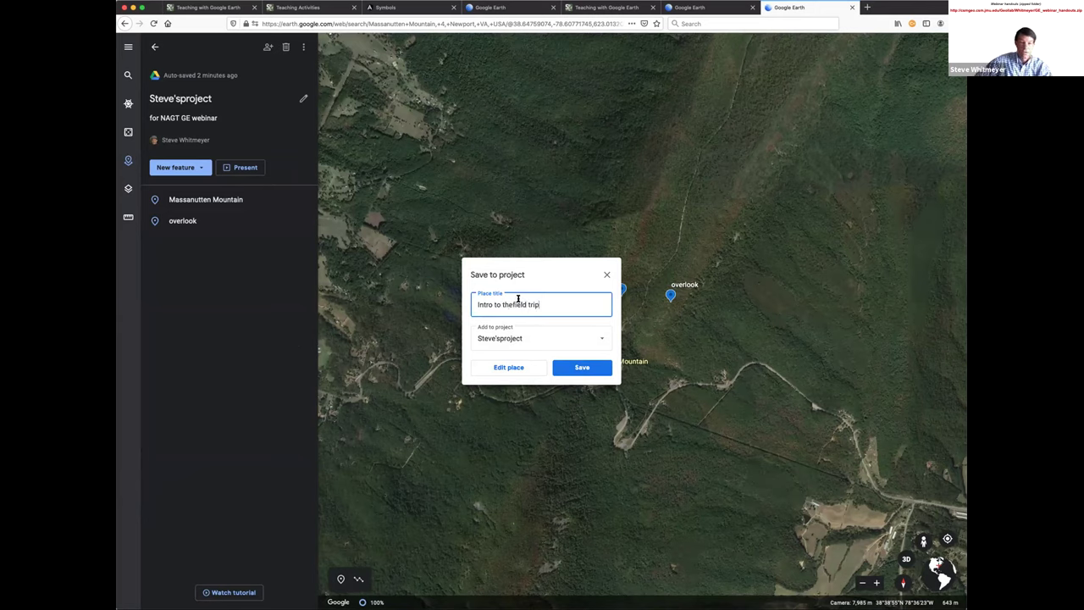
pyautogui.click(513, 305)
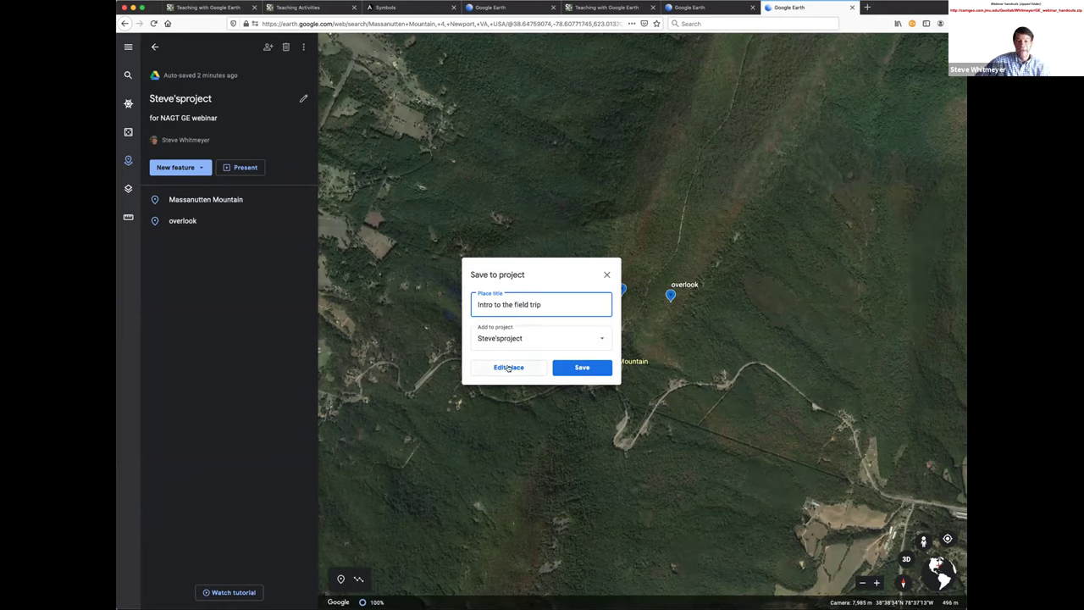
pyautogui.click(245, 246)
# Step: Write the 'Welcome to the Massanutten Mtn. field trip… key local geology' description with a 'blah, blah' line, then close the editor
pyautogui.write('WEl')
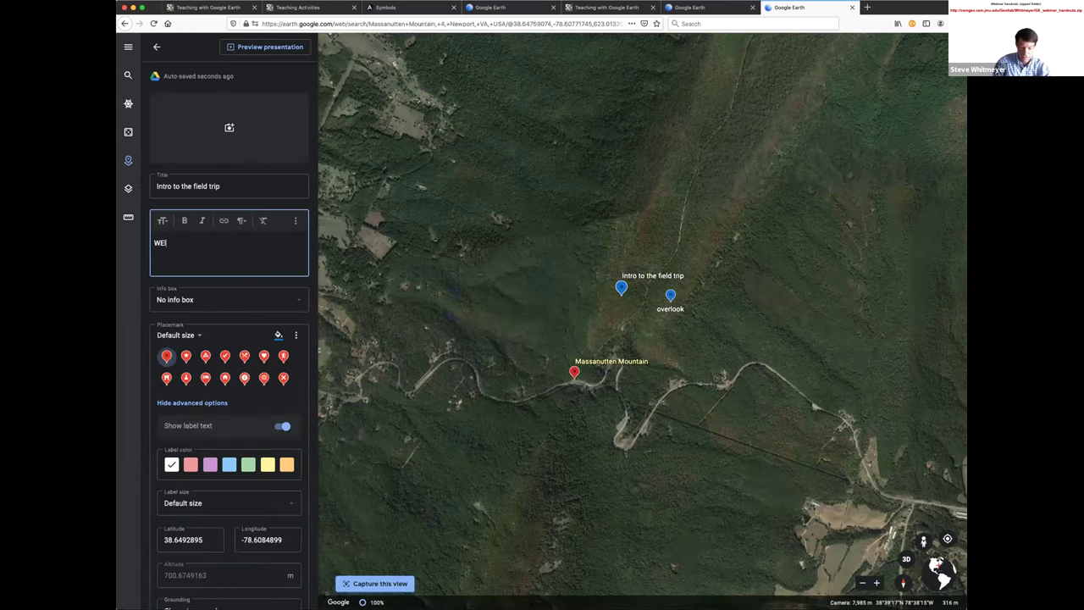
pyautogui.write('come to the Massanutt')
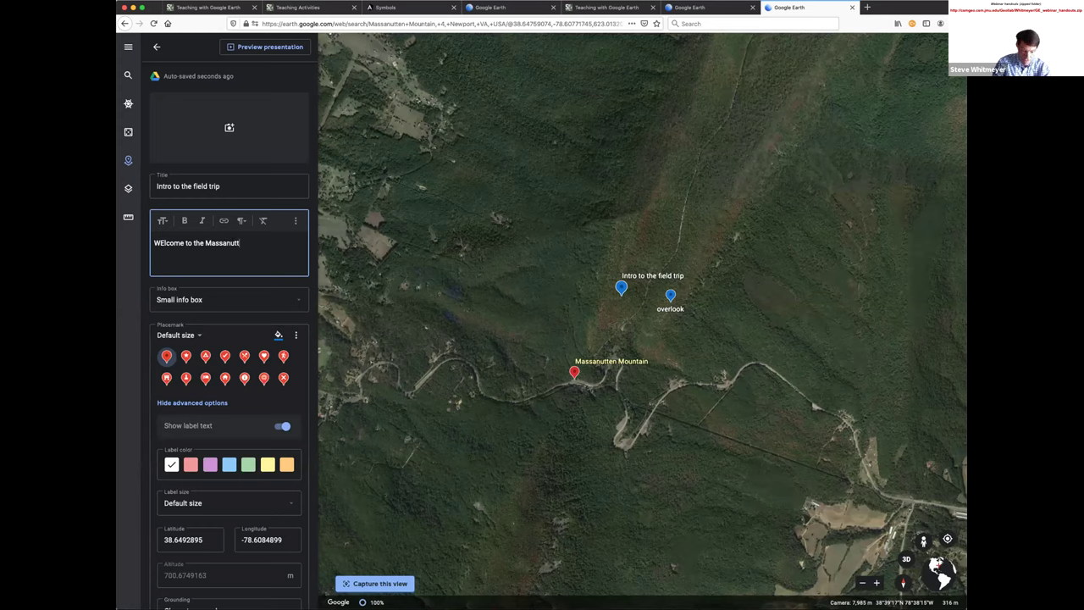
pyautogui.write('en Mtn. field trip')
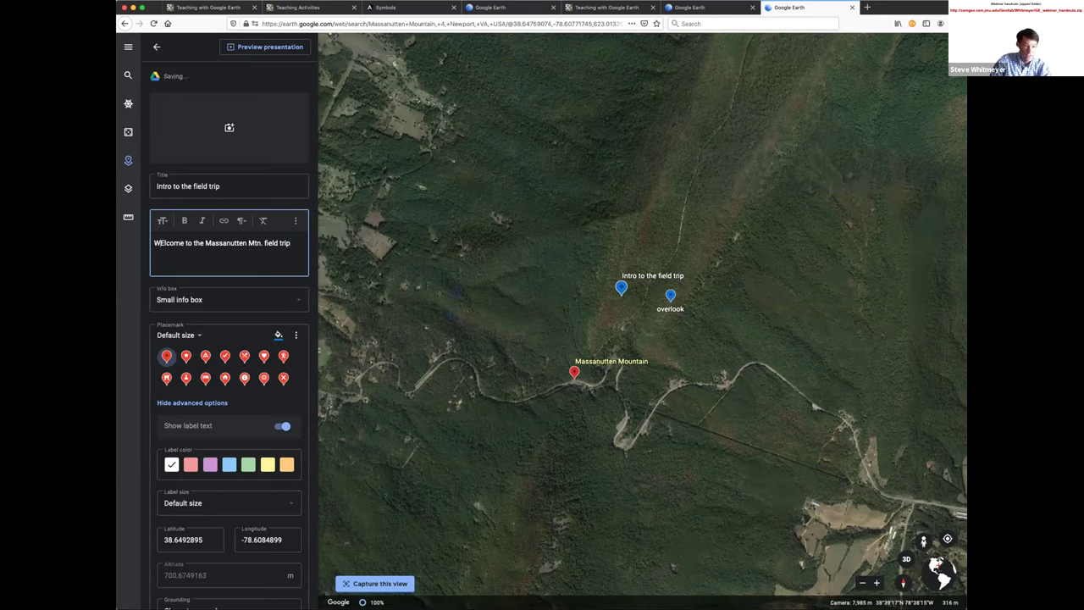
pyautogui.click(160, 243)
pyautogui.press('BackSpace')
pyautogui.write('eld trip T')
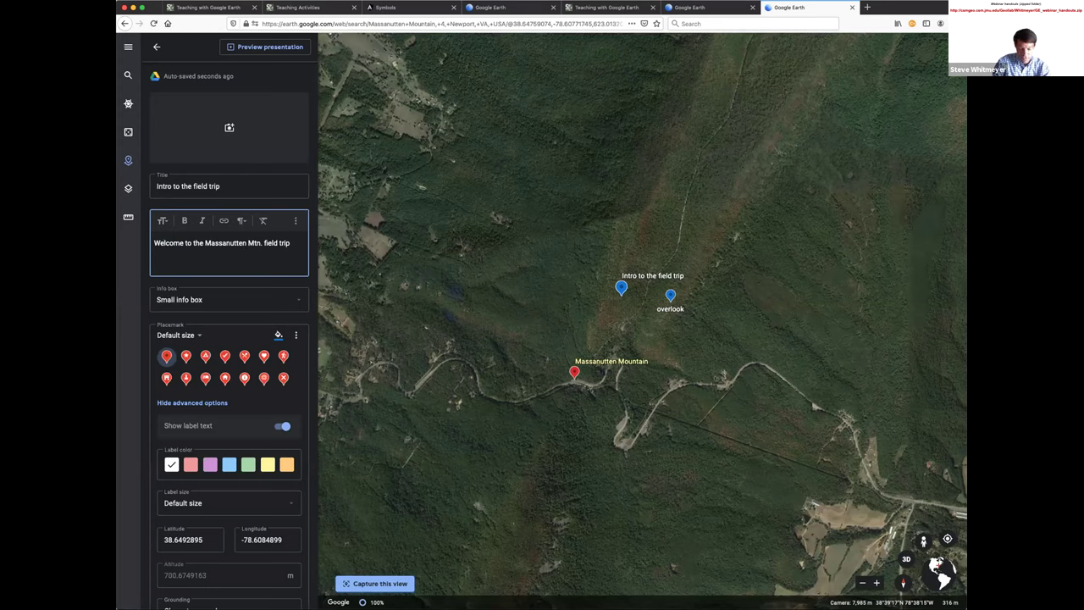
pyautogui.write('his')
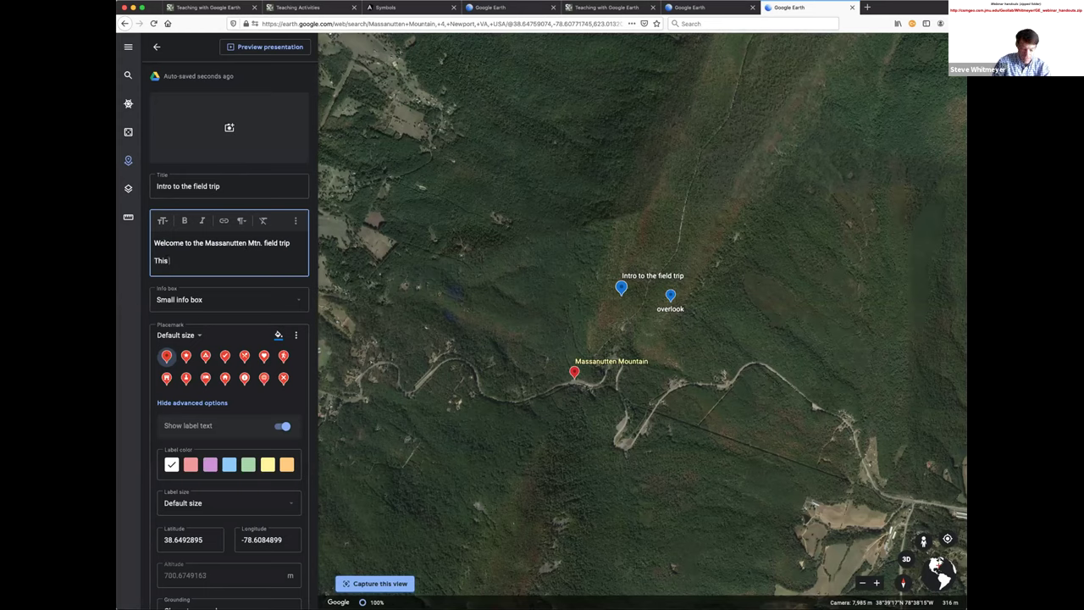
pyautogui.write(' is a great place to visit k')
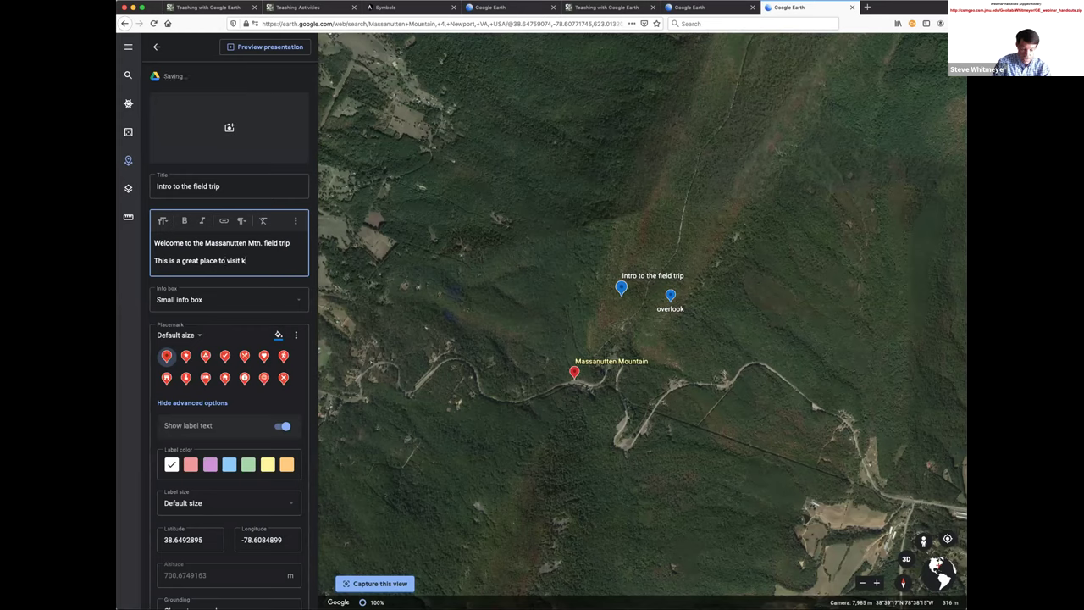
pyautogui.write('ey local geology')
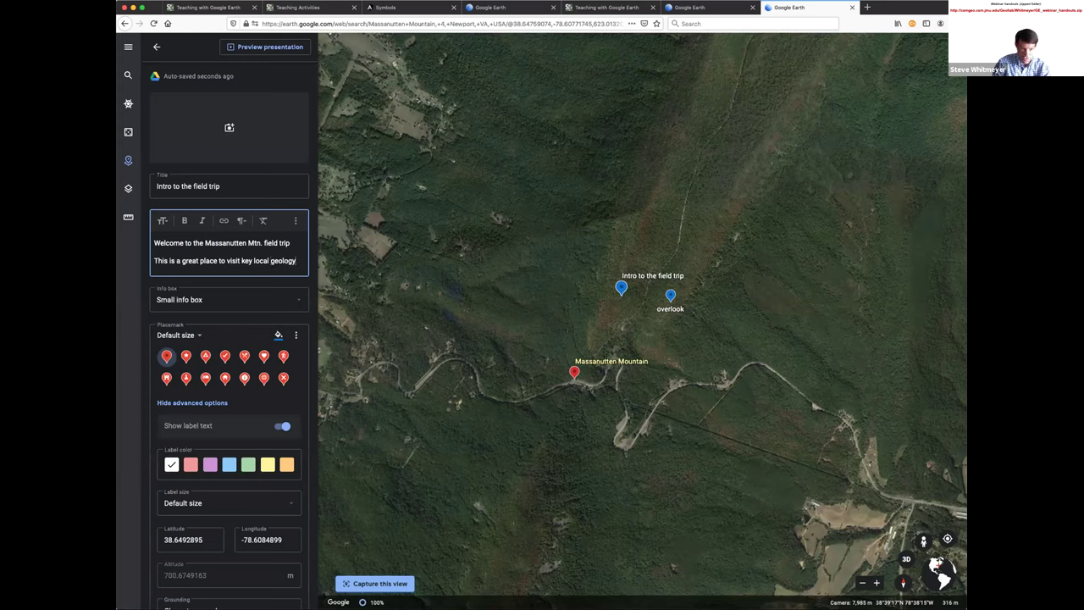
pyautogui.press('Return')
pyautogui.write('blah, blah')
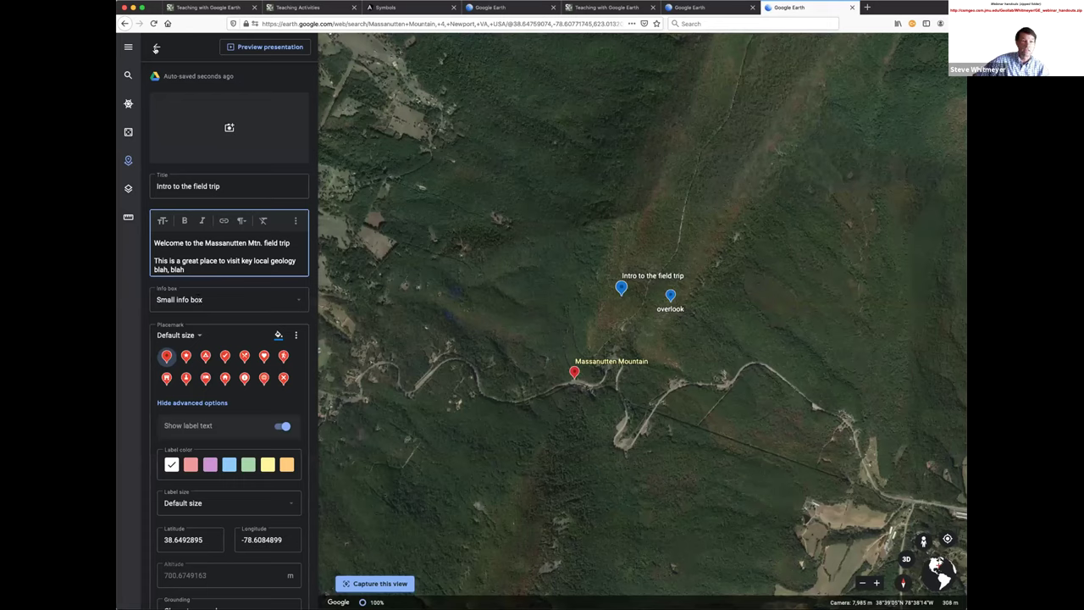
pyautogui.click(156, 47)
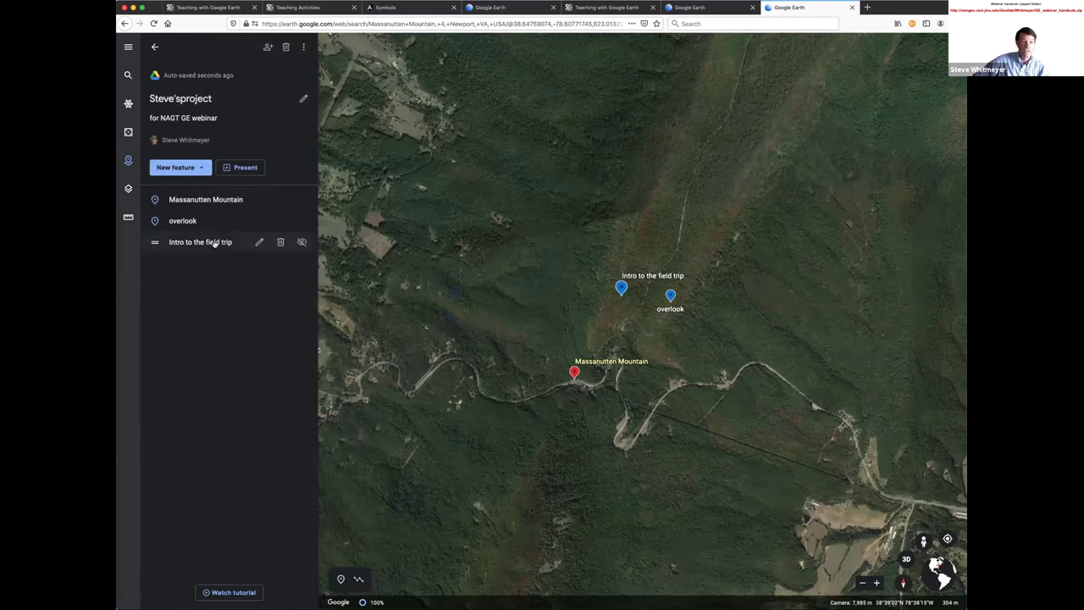
# Step: Move 'Intro to the field trip' above Massanutten Mountain and open its info card for editing
pyautogui.moveTo(222, 243); pyautogui.dragTo(229, 199)
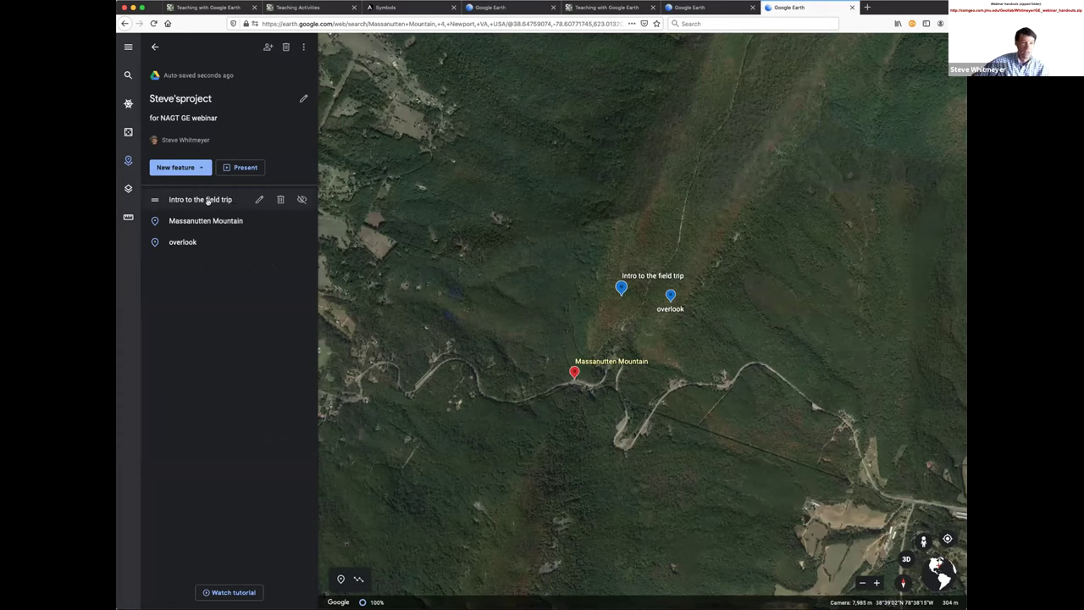
pyautogui.click(259, 203)
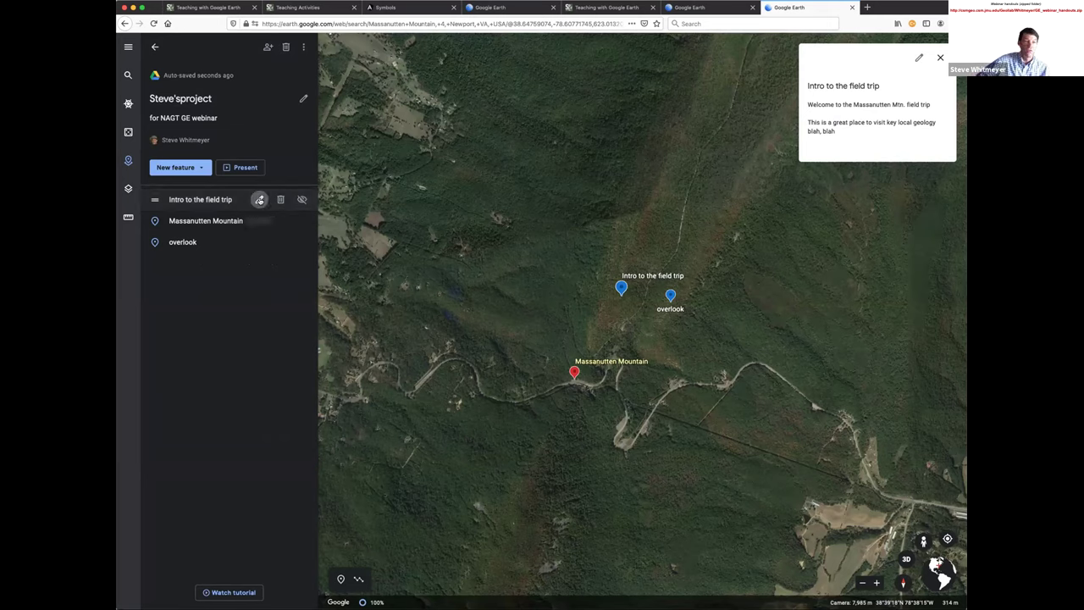
pyautogui.click(259, 199)
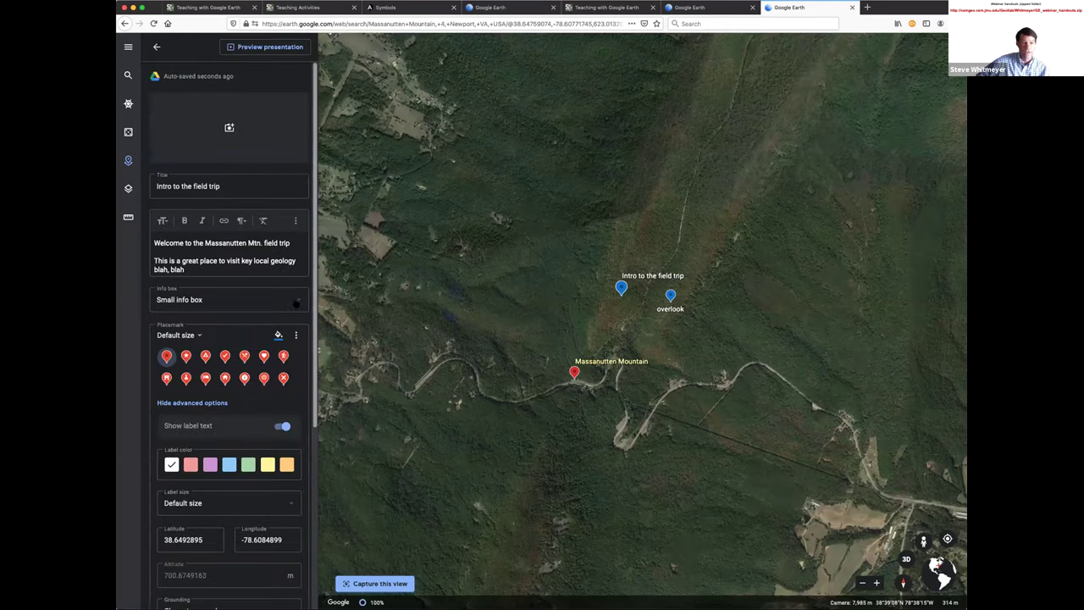
# Step: Set the Intro placemark to use a Large info box, preview it, and reopen it for editing
pyautogui.click(298, 301)
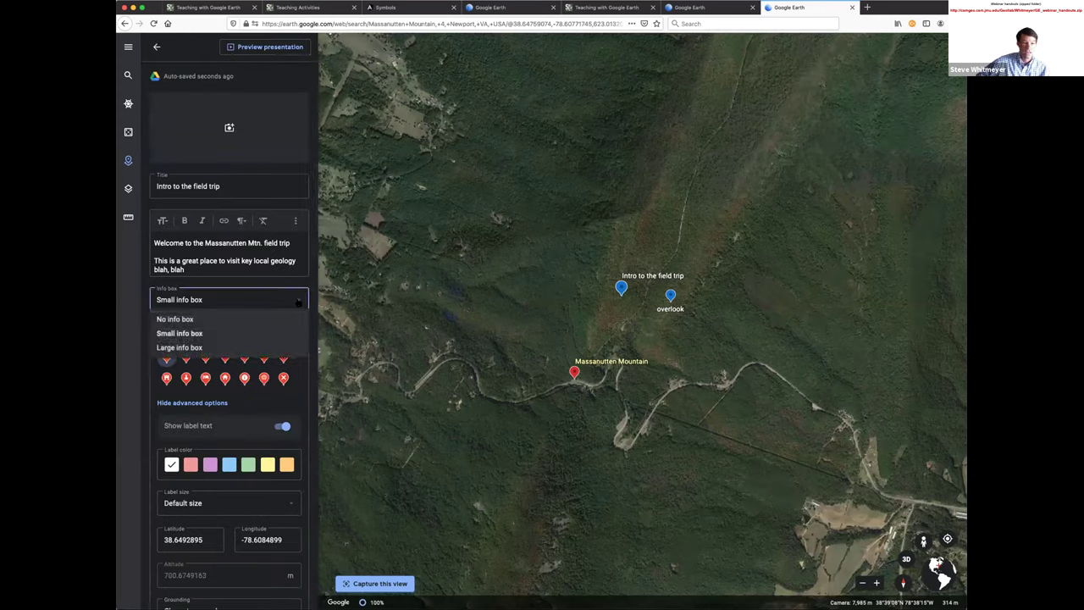
pyautogui.click(180, 347)
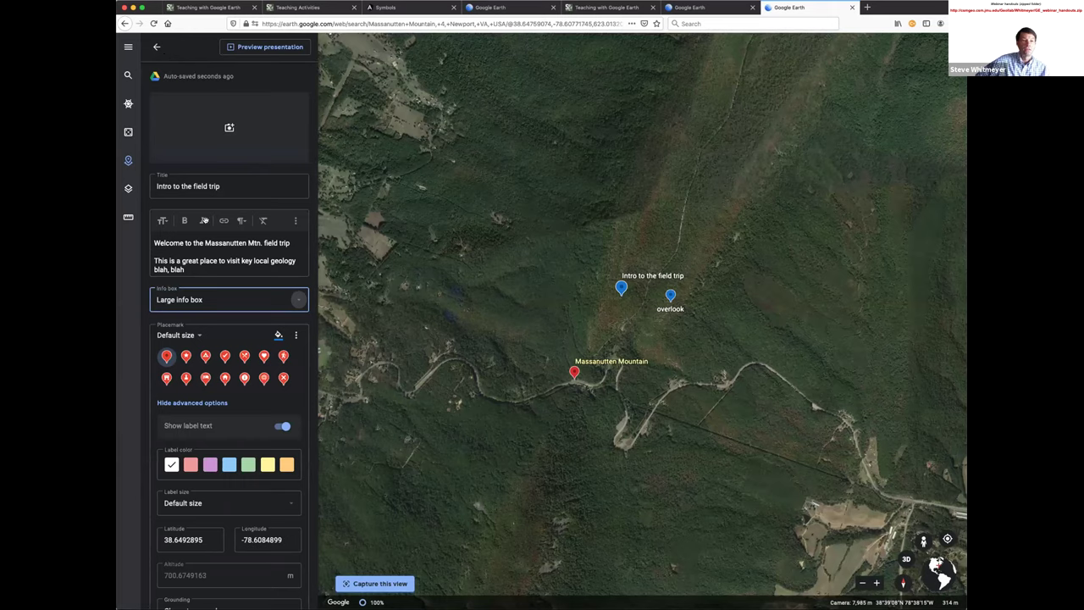
pyautogui.press('Escape')
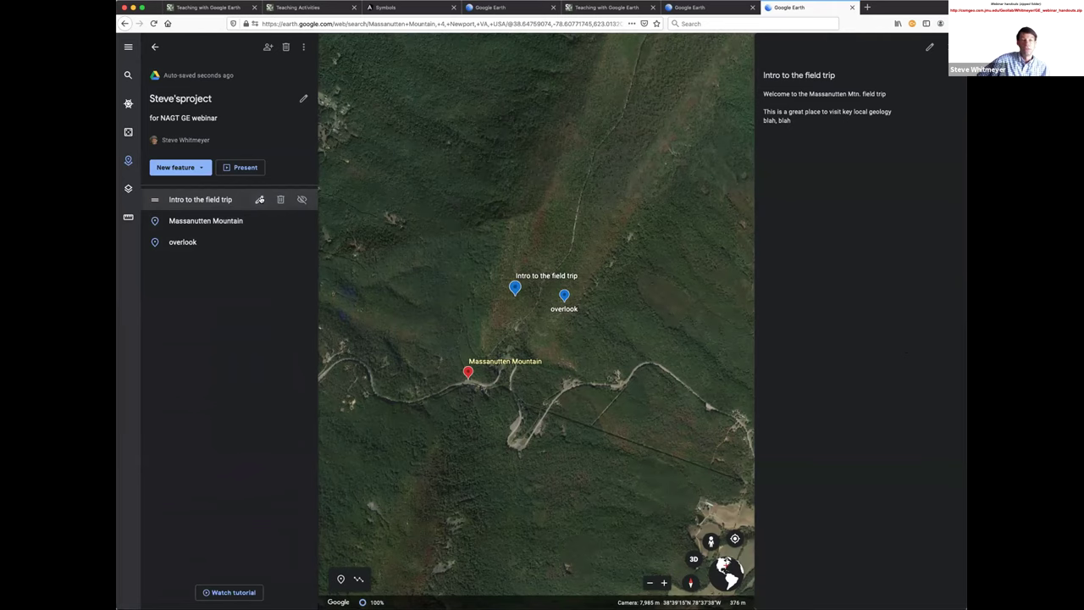
pyautogui.click(259, 199)
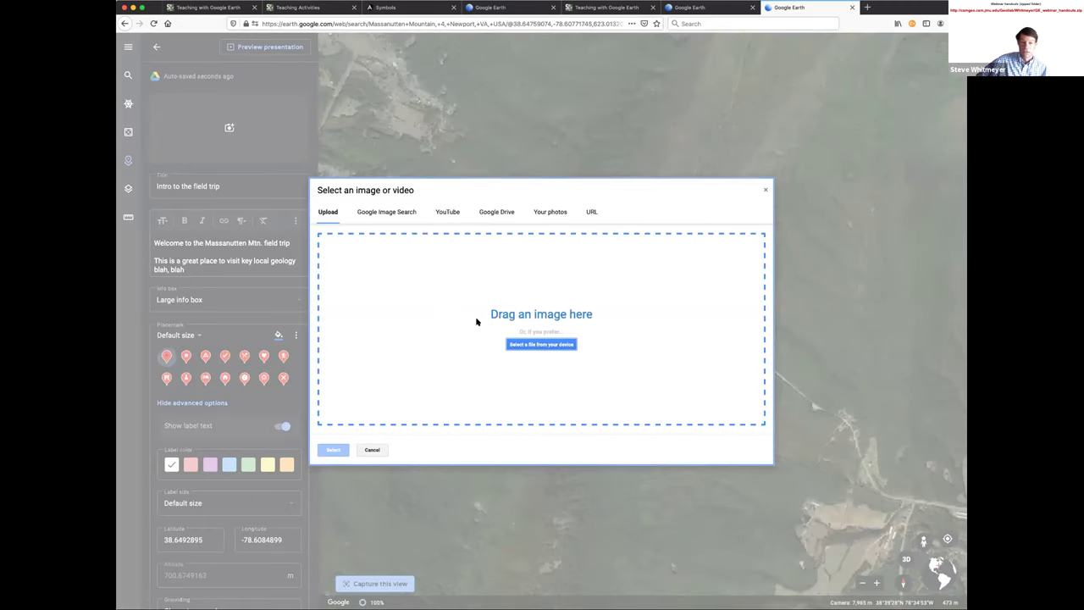
# Step: Upload a photo of the group on rocks to the Intro placemark, then start uploading a second image
pyautogui.moveTo(476, 321); pyautogui.dragTo(476, 322)
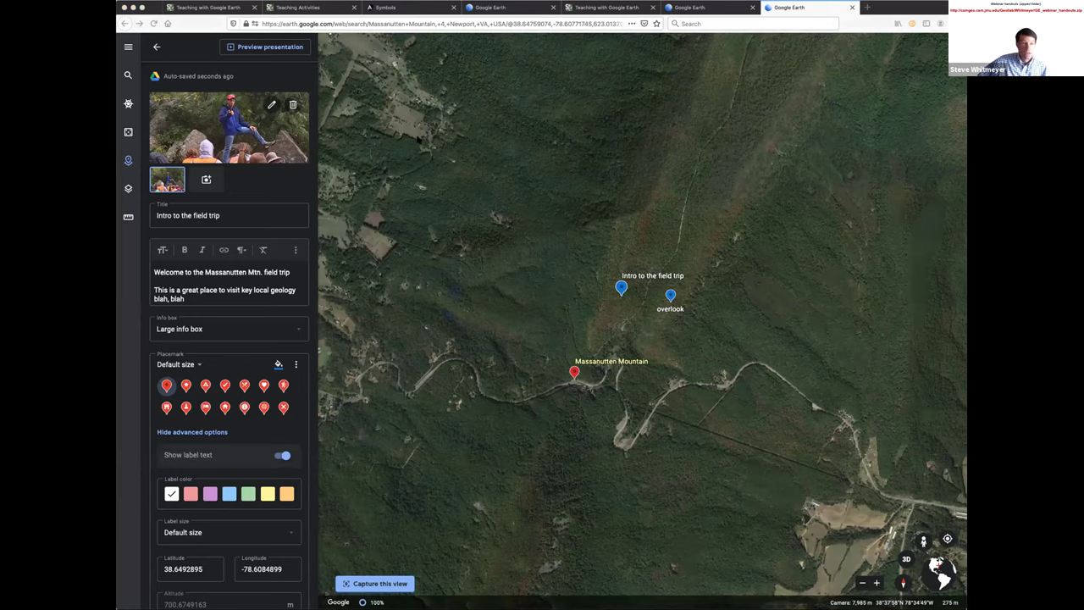
pyautogui.click(207, 178)
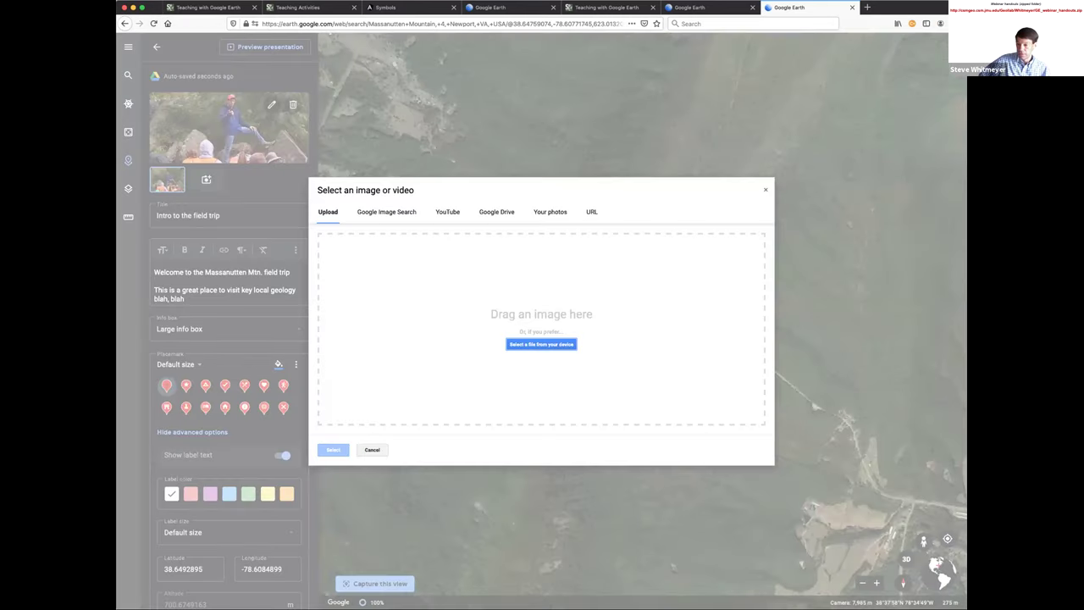
pyautogui.moveTo(643, 354); pyautogui.dragTo(559, 343)
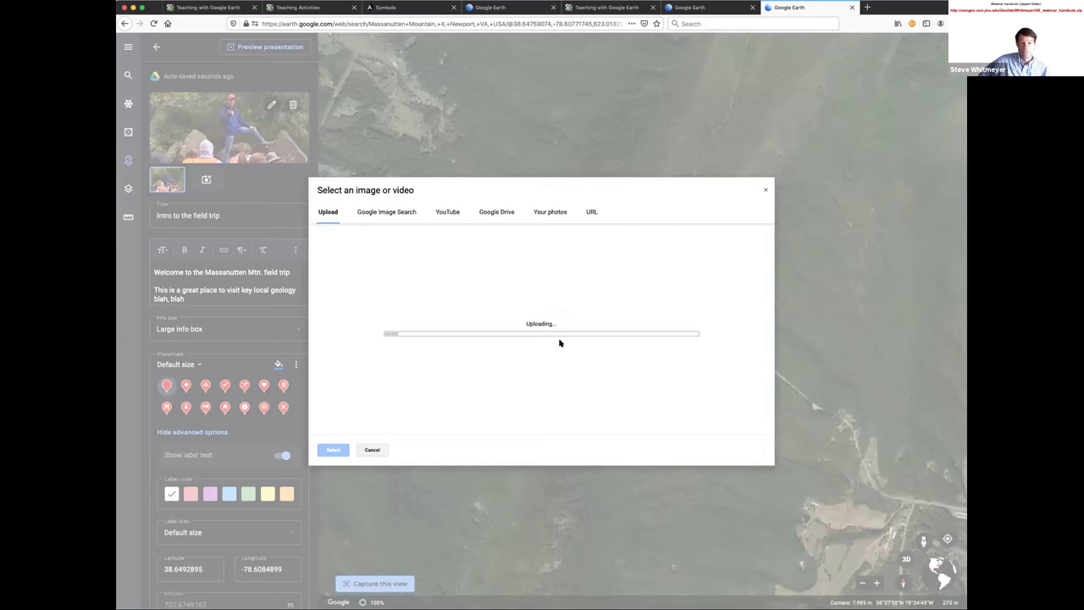
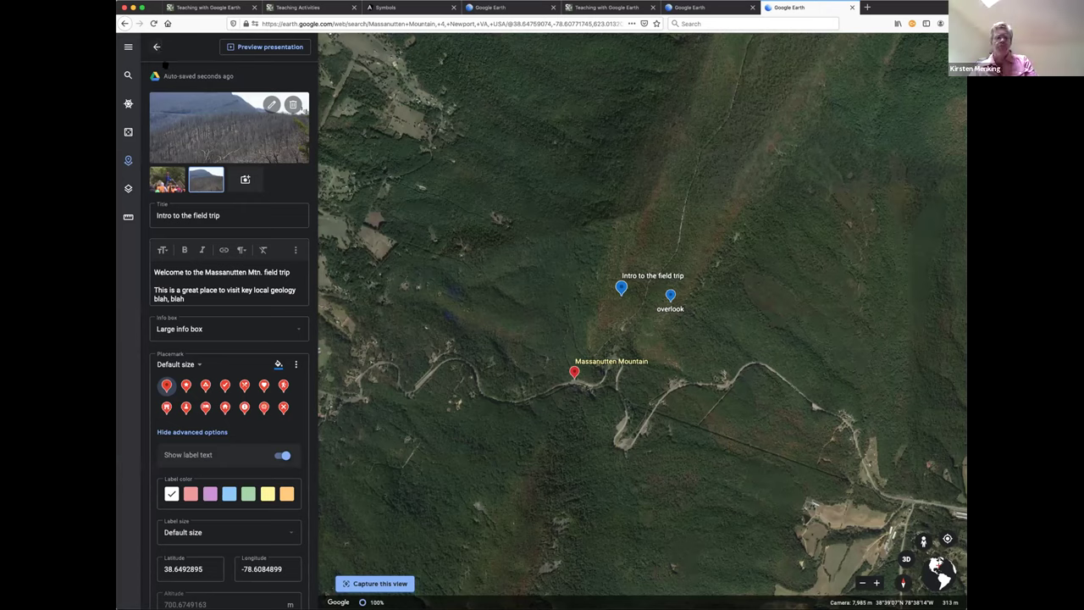
# Step: Return to the project and view the 'Intro to the field trip' first photo full screen
pyautogui.click(156, 46)
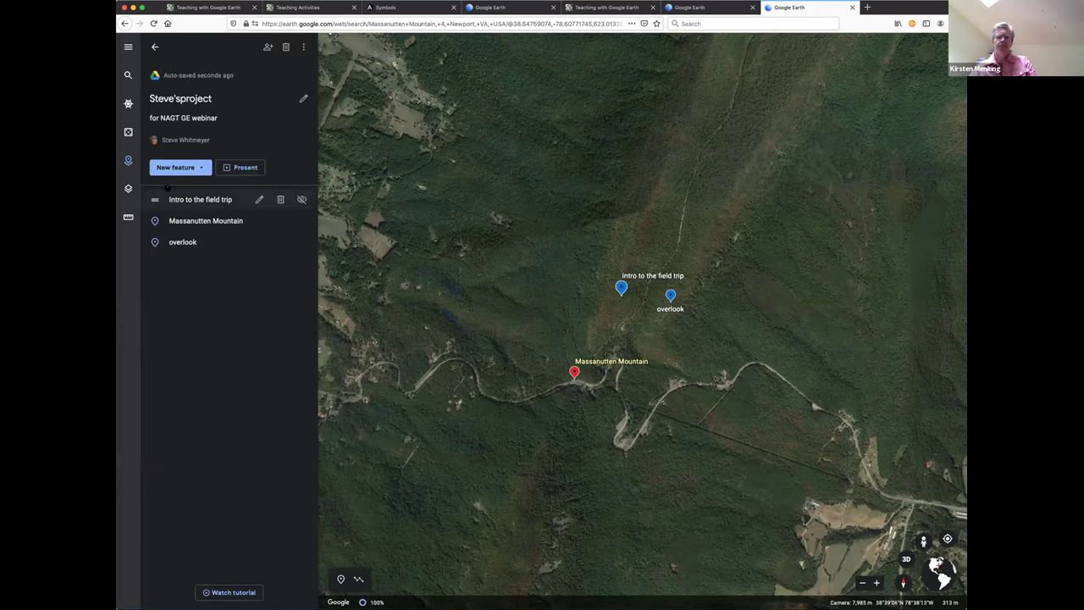
pyautogui.click(204, 201)
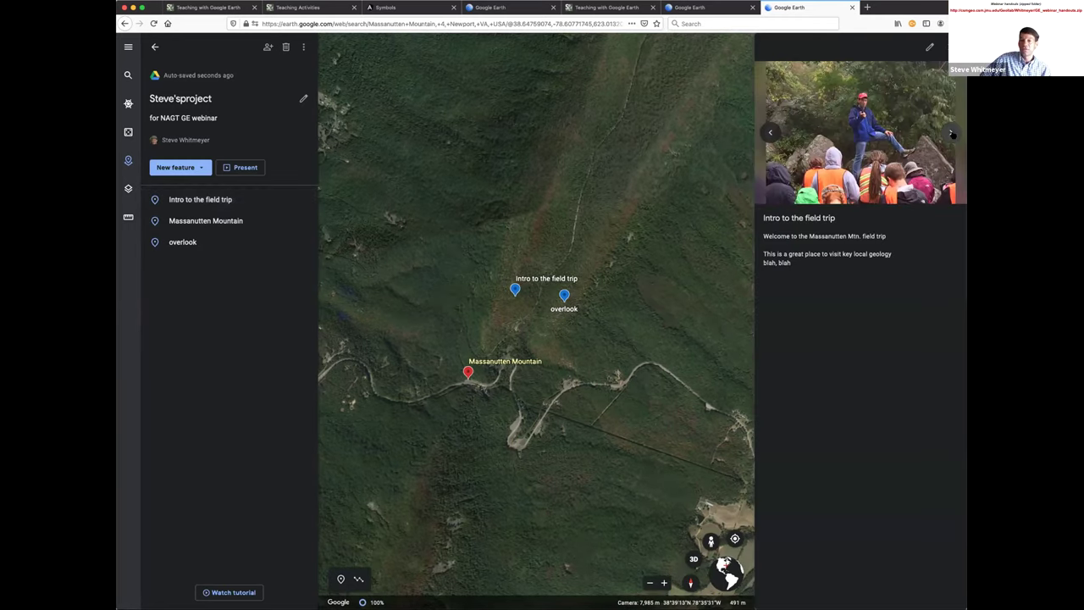
pyautogui.click(951, 134)
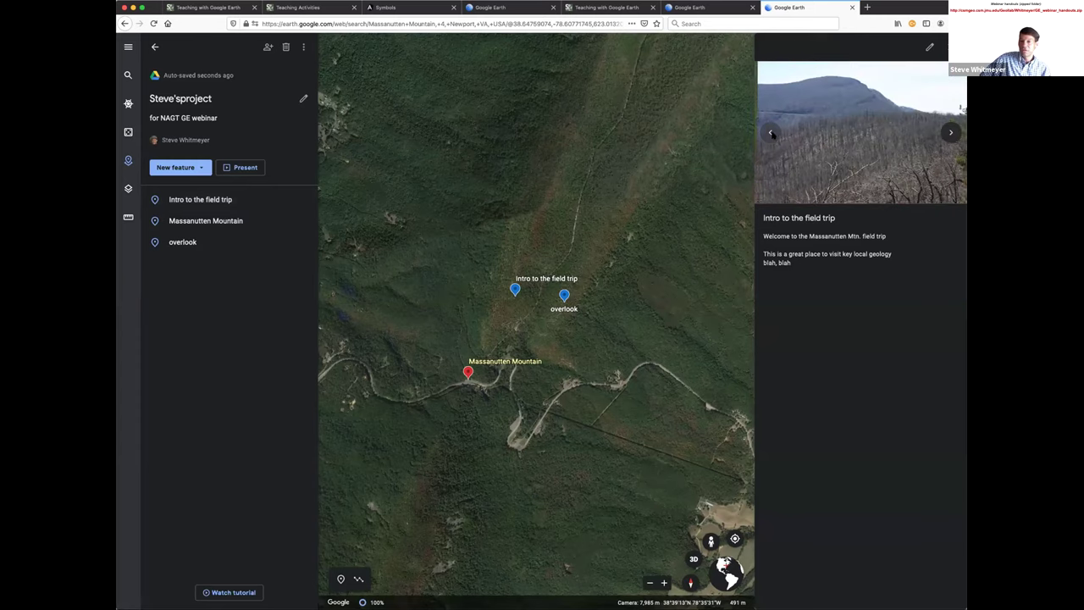
pyautogui.click(770, 132)
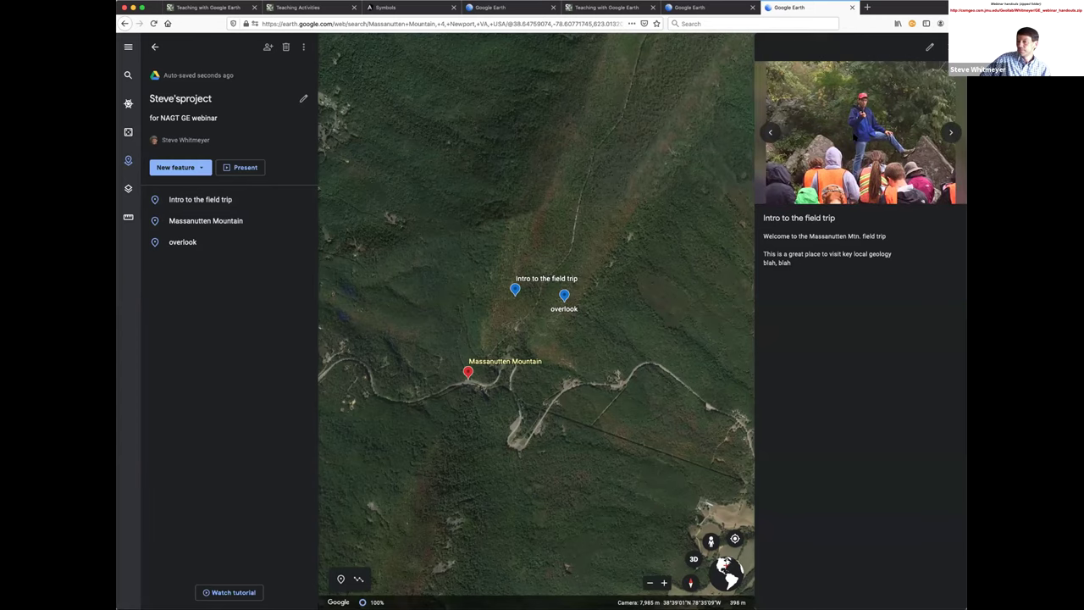
pyautogui.click(854, 138)
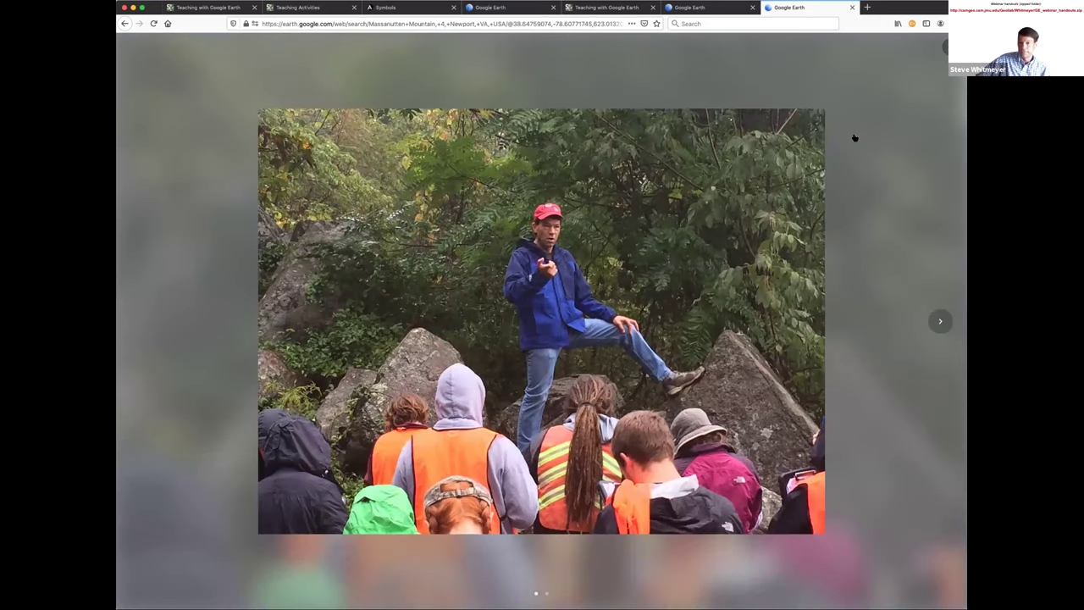
# Step: Flip between the mountain landscape and field-trip photos, then close the full-screen viewer
pyautogui.click(941, 321)
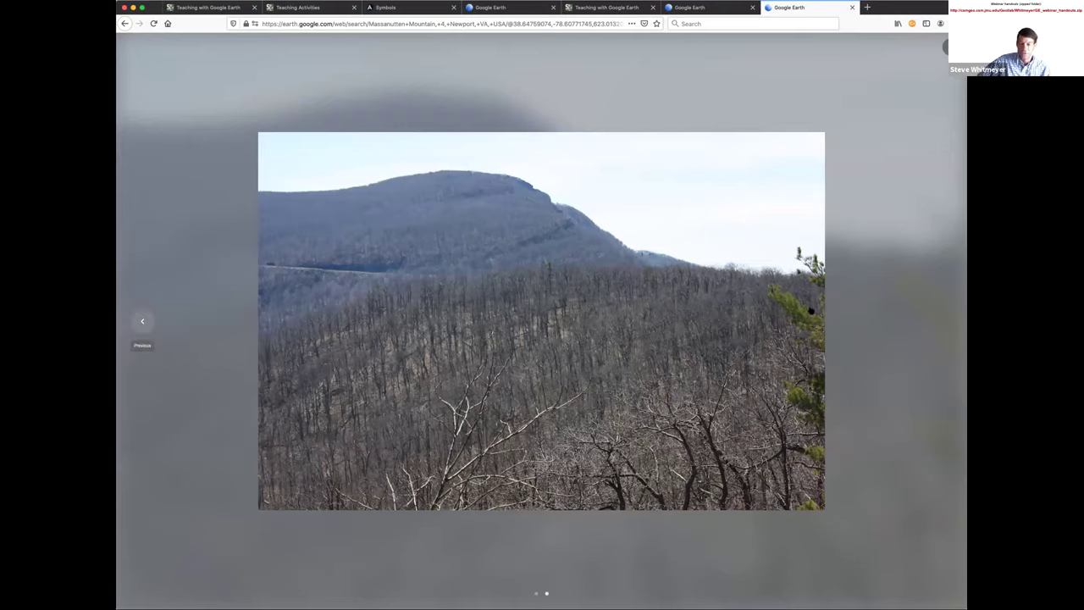
pyautogui.press('Left')
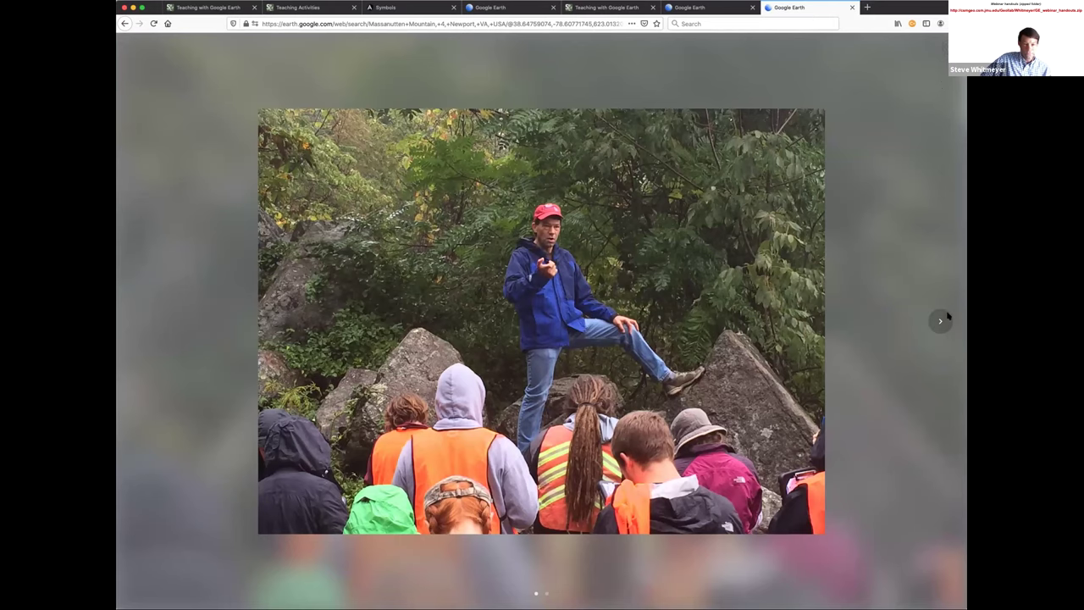
pyautogui.press('Escape')
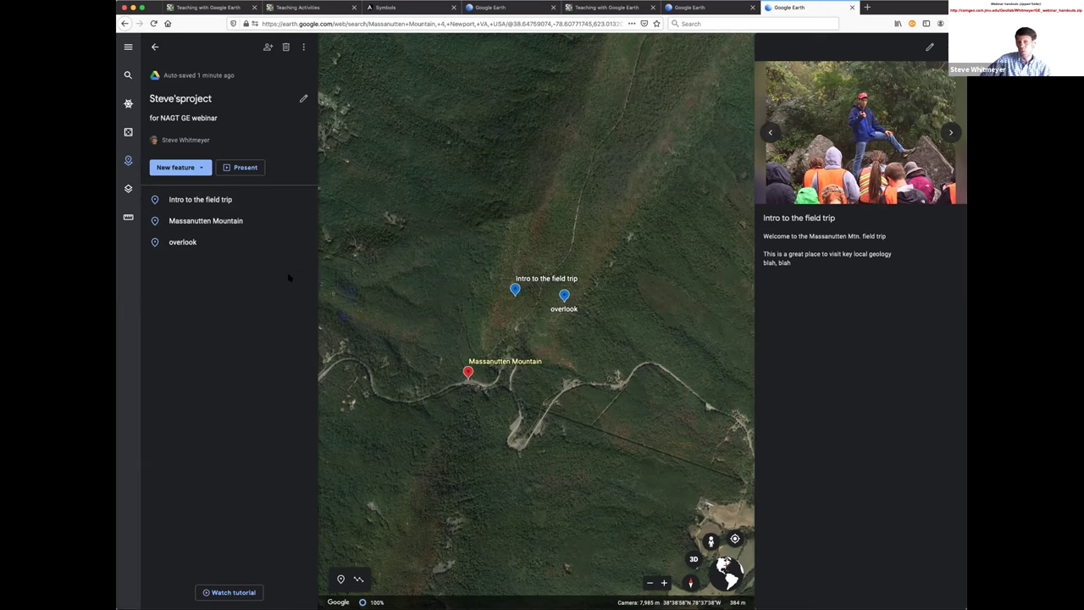
# Step: Add a full-screen slide titled 'Fieldtrip start' with text 'text about the trip', choosing a background image
pyautogui.click(200, 167)
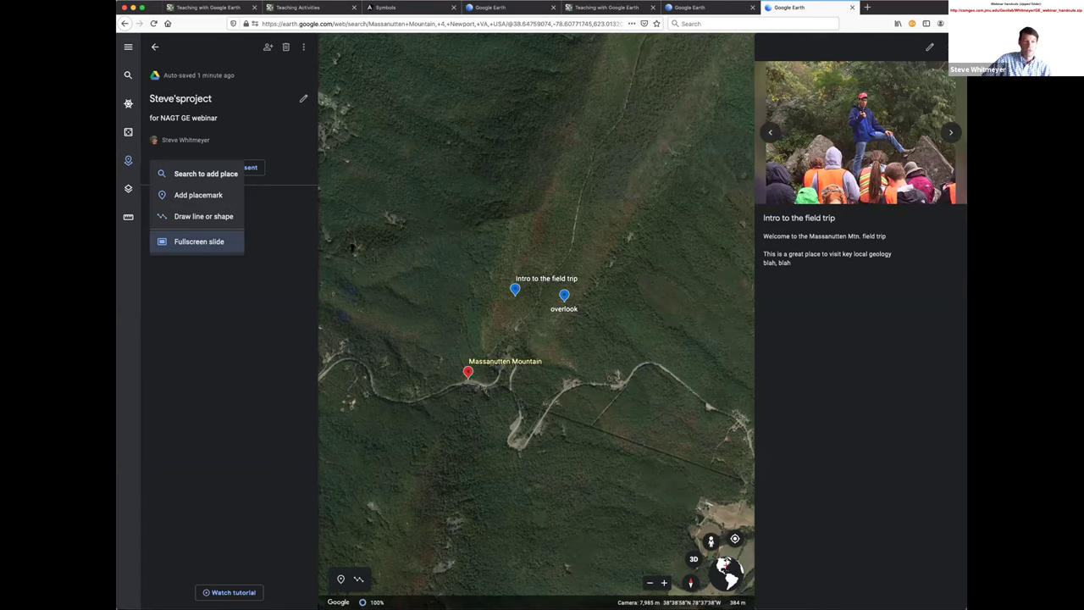
pyautogui.click(199, 241)
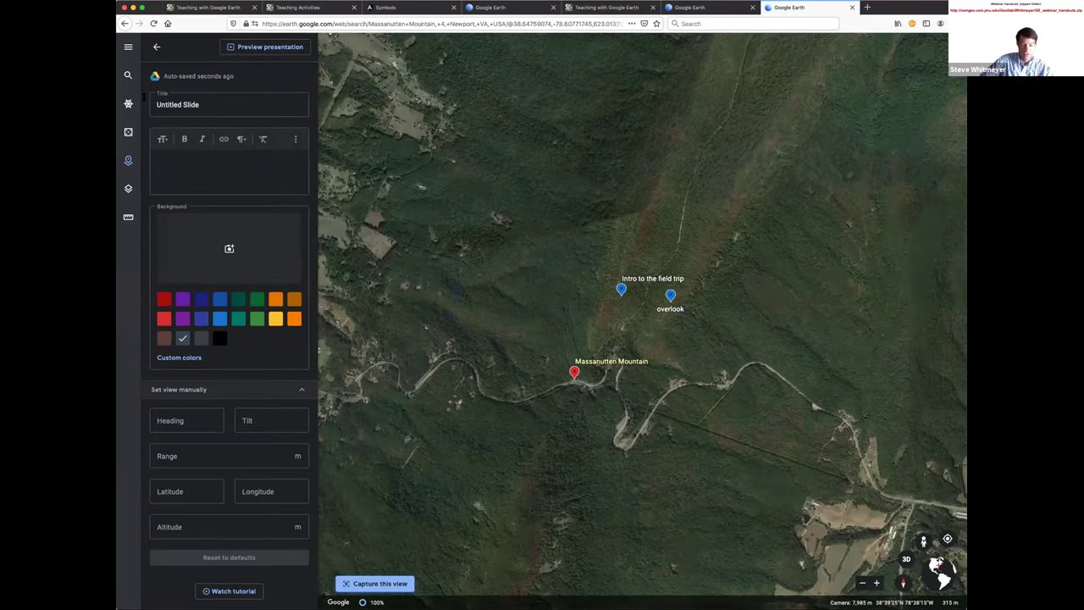
pyautogui.click(199, 104)
pyautogui.write('Fieldtrip start')
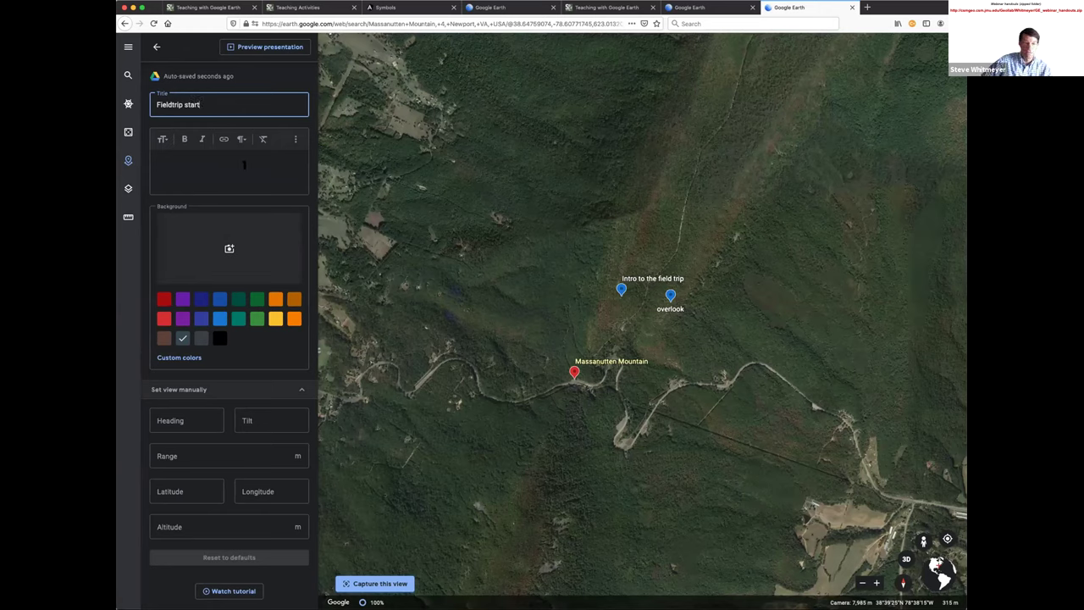
pyautogui.click(228, 165)
pyautogui.write('text about the tr')
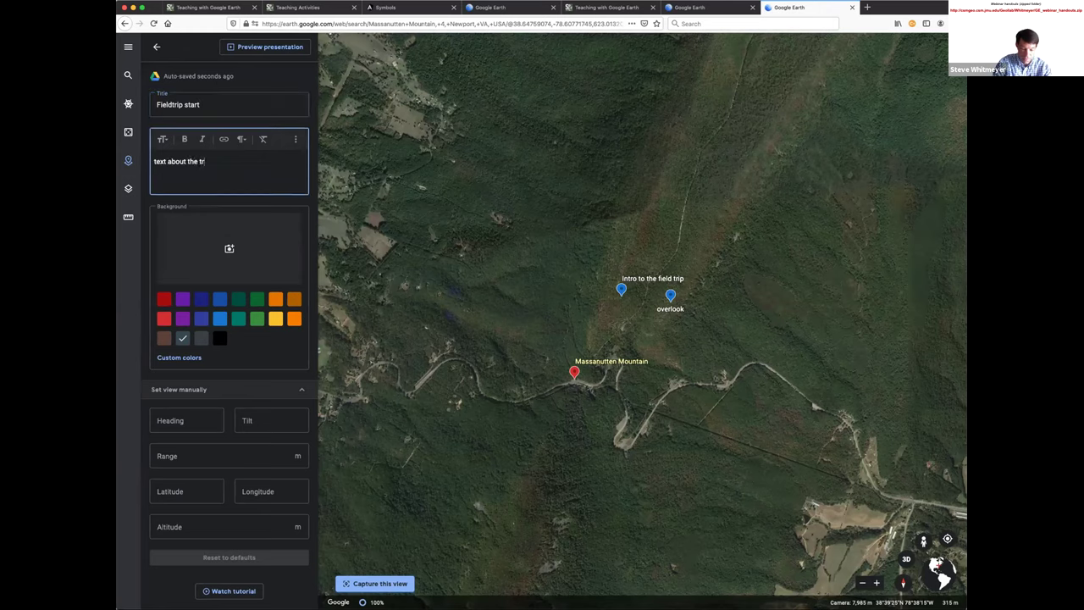
pyautogui.write('ip')
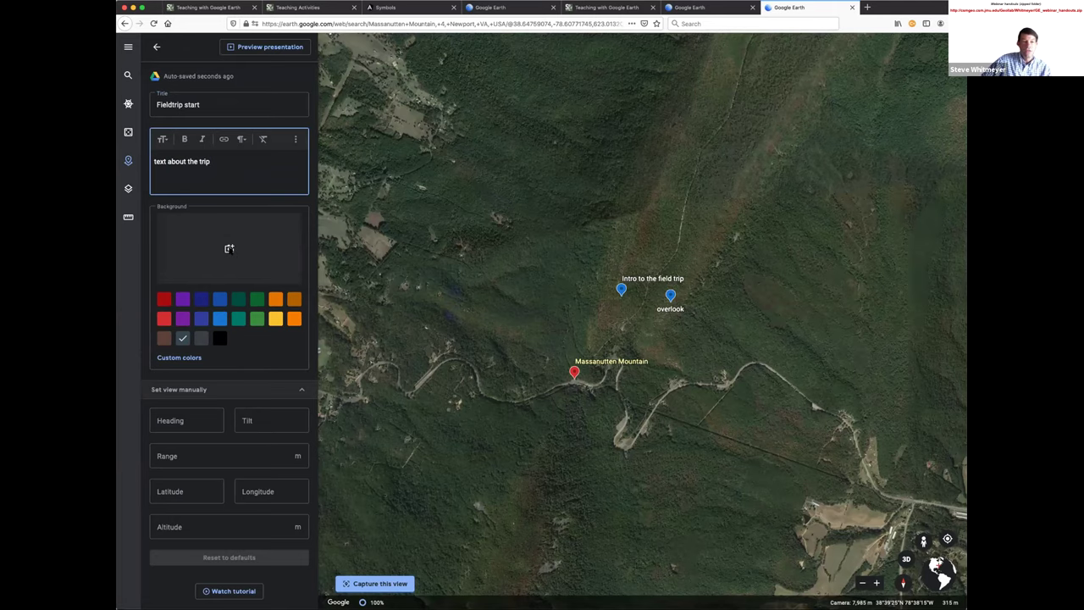
pyautogui.click(230, 248)
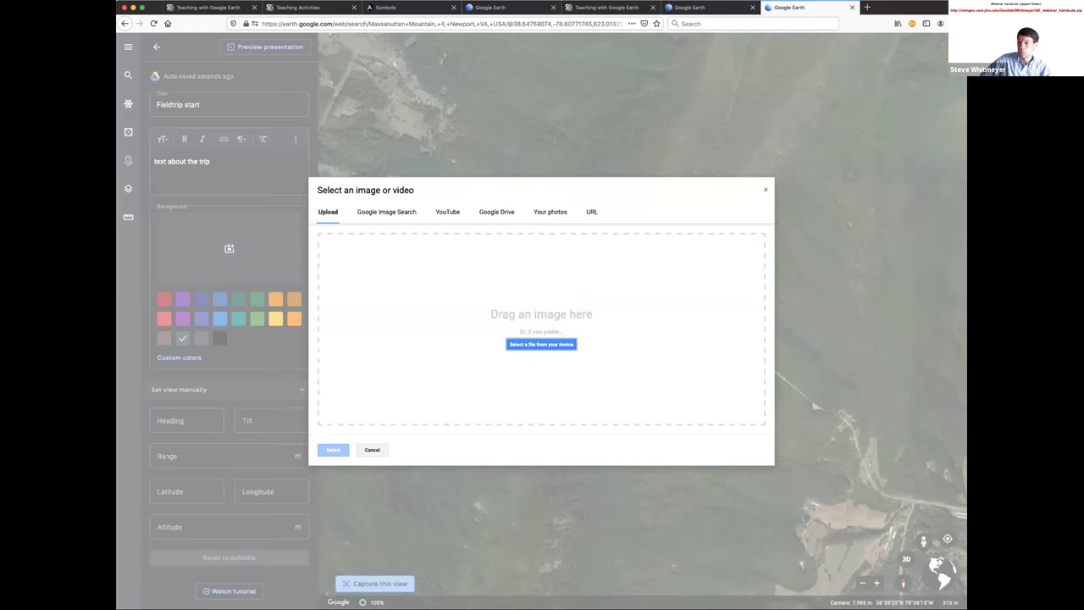
# Step: Upload the rock-outcrop photo as background and move 'Fieldtrip start' above 'Intro to the field trip'
pyautogui.moveTo(515, 364); pyautogui.dragTo(534, 345)
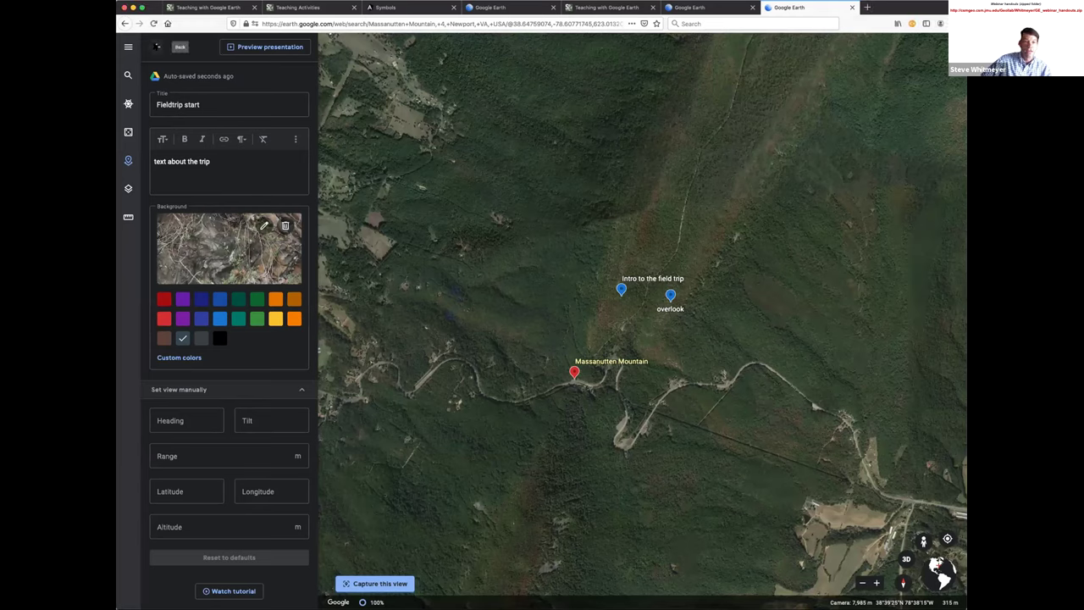
pyautogui.click(156, 47)
pyautogui.moveTo(198, 263); pyautogui.dragTo(201, 201)
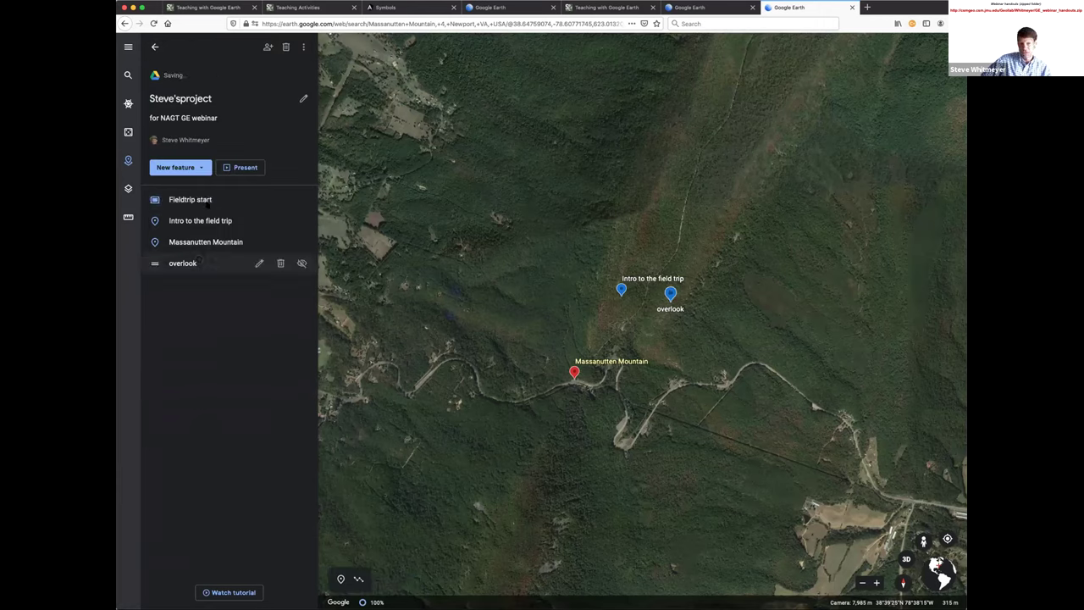
# Step: Present the project from the 'Fieldtrip start' slide
pyautogui.click(244, 167)
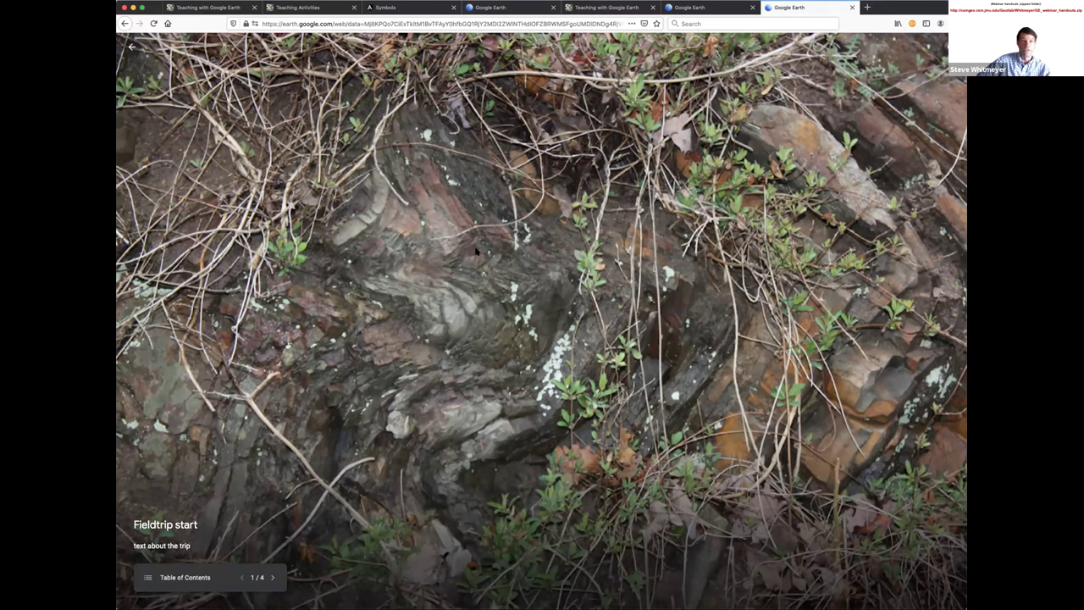
# Step: Go to presentation item 2, the 'Intro to the field trip' placemark
pyautogui.click(271, 577)
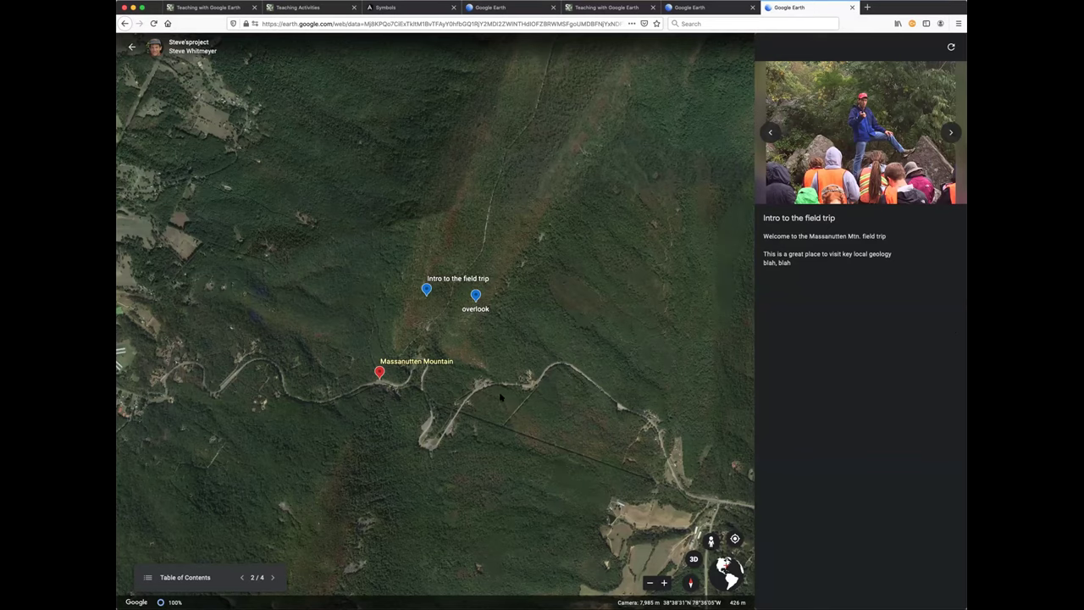
# Step: Zoom in, check Street View road coverage with the pegman, then zoom back out near Bell Peak
pyautogui.scroll(3, 462, 365)
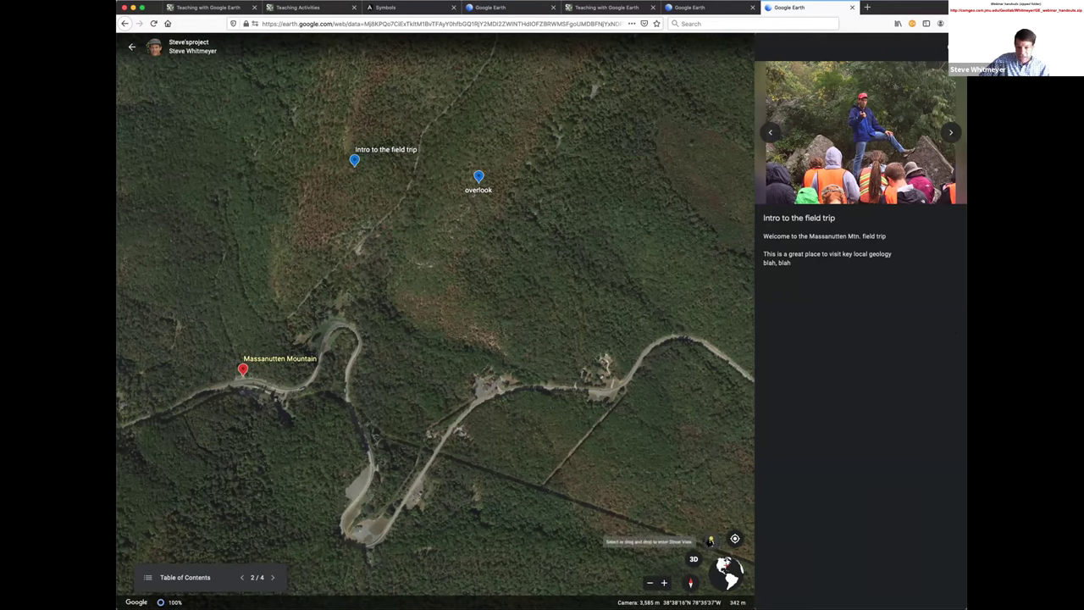
pyautogui.moveTo(710, 540)
pyautogui.mouseDown()
pyautogui.moveTo(681, 502)
pyautogui.moveTo(590, 208)
pyautogui.moveTo(482, 182)
pyautogui.moveTo(508, 205)
pyautogui.moveTo(634, 472)
pyautogui.moveTo(711, 540)
pyautogui.mouseUp()
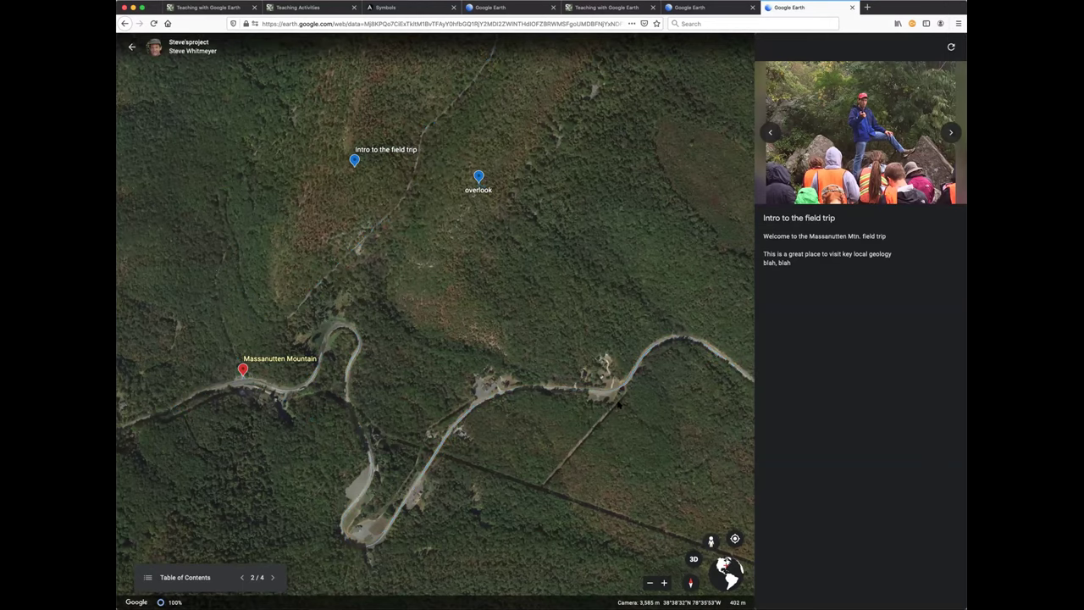
pyautogui.scroll(-1, 618, 405)
pyautogui.scroll(-1, 635, 409)
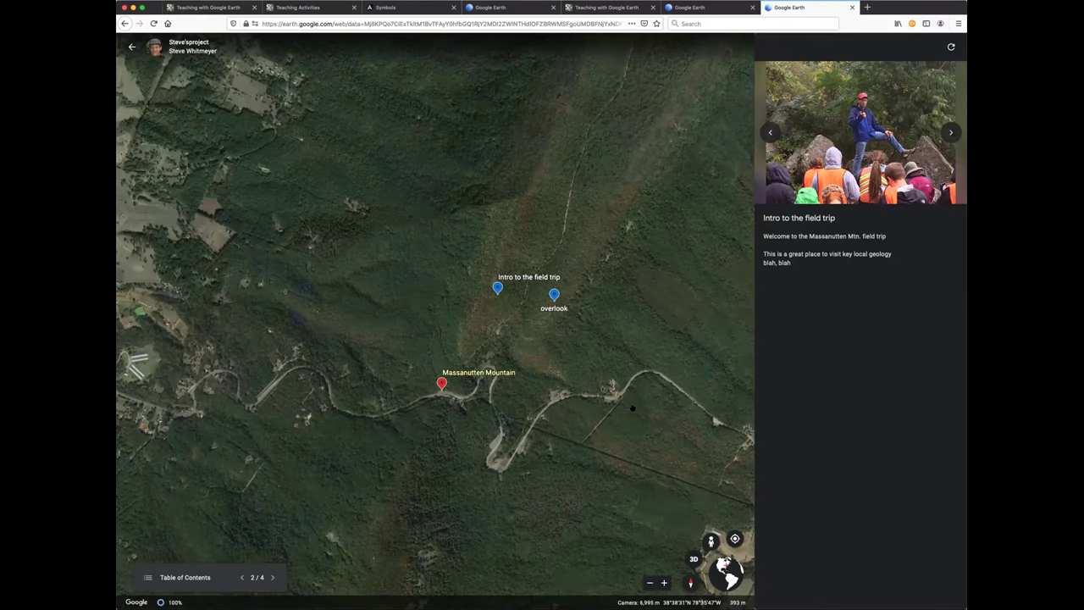
pyautogui.scroll(-1, 584, 352)
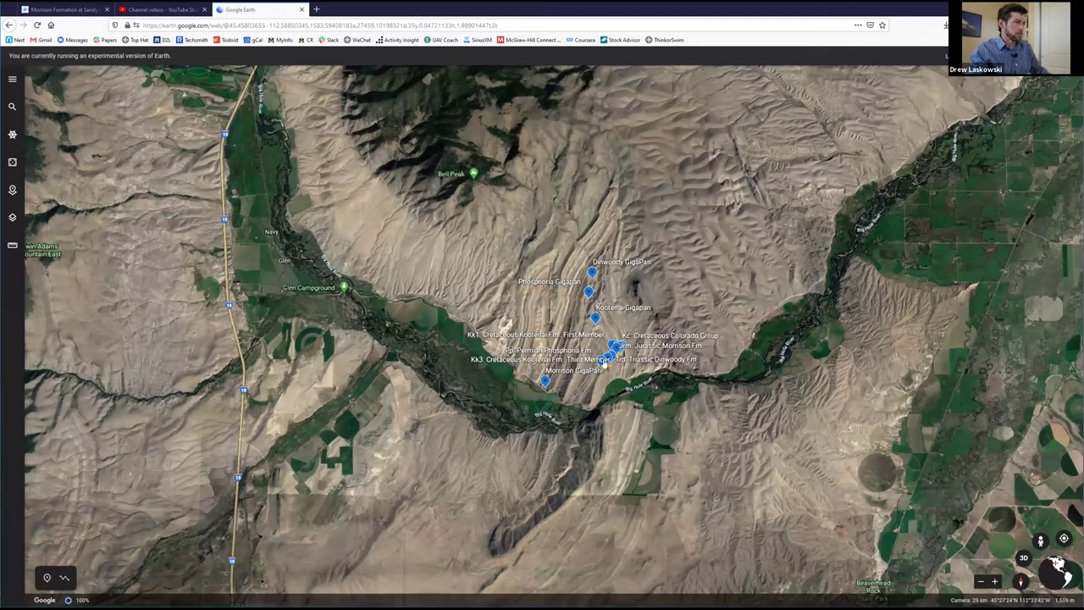
# Step: Open the 'Sandy Hollow: Stratigraphy' project from the Projects menu
pyautogui.scroll(5, 638, 375)
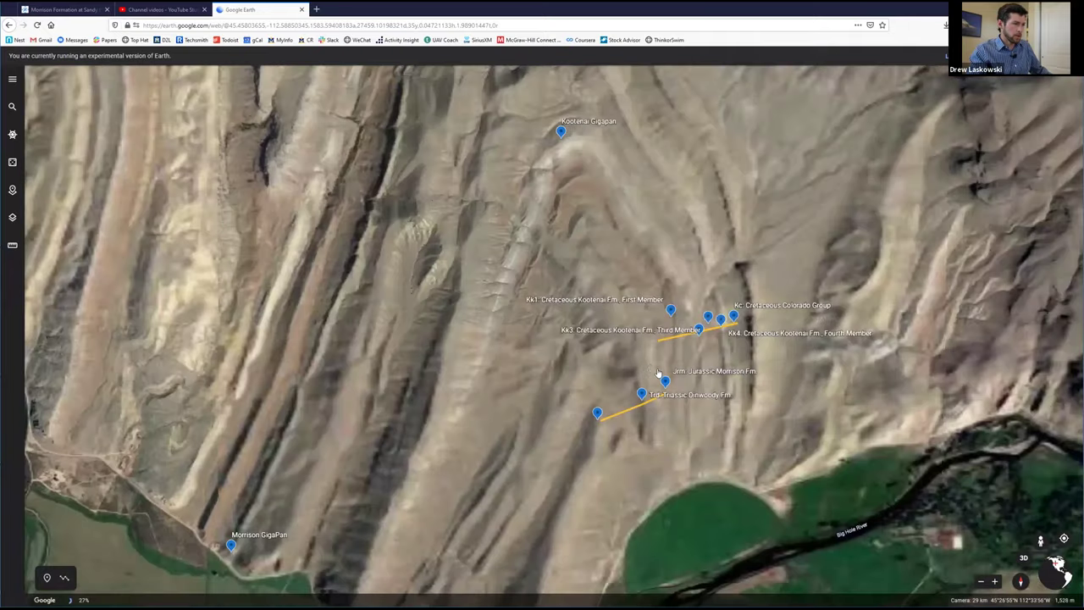
pyautogui.scroll(-2, 676, 340)
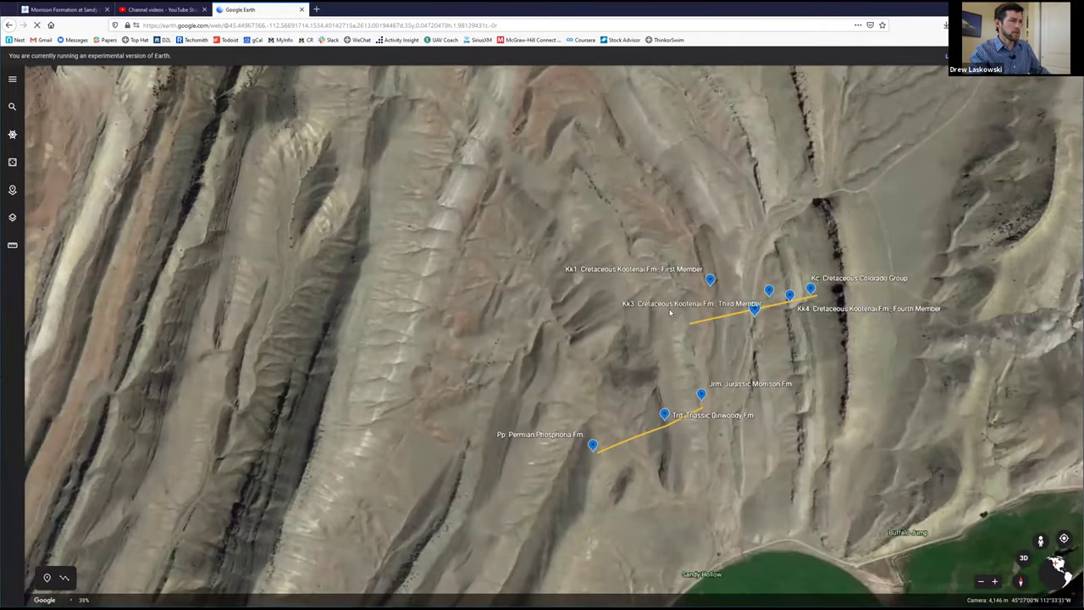
pyautogui.click(13, 81)
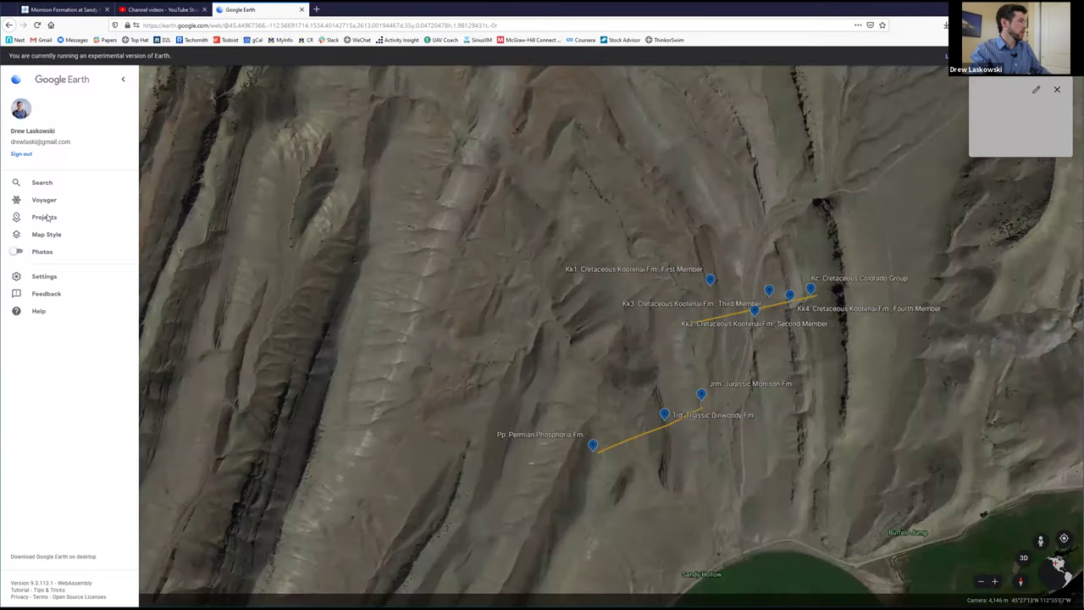
pyautogui.click(51, 217)
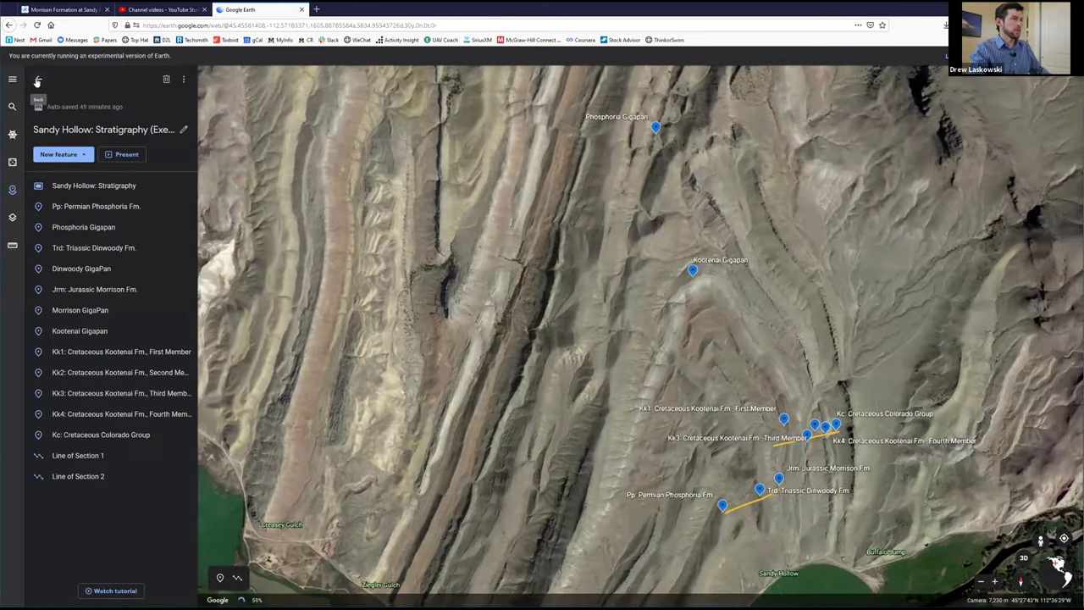
pyautogui.moveTo(64, 186)
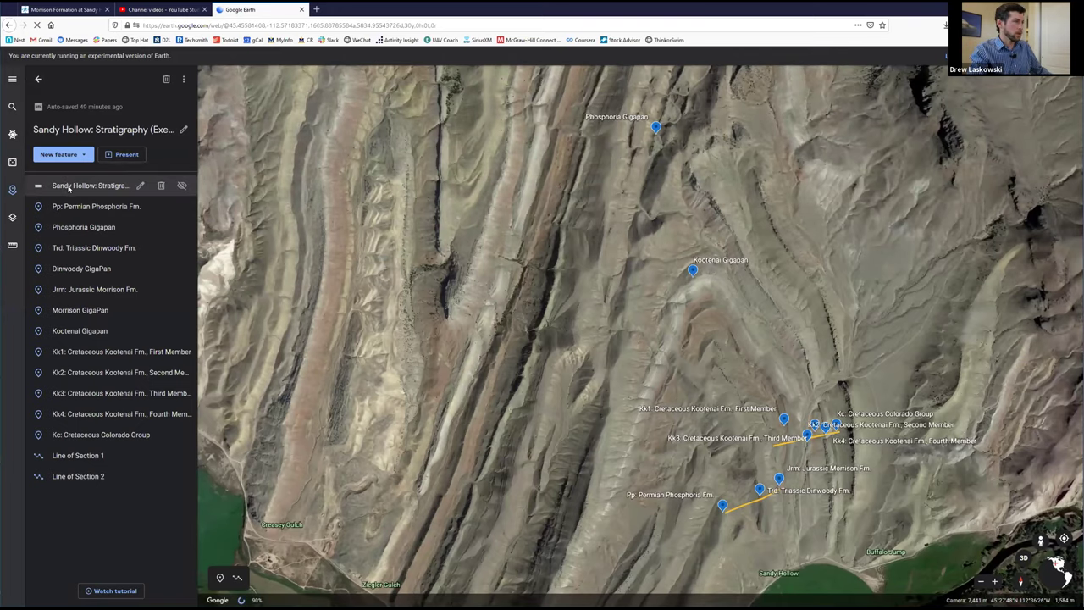
pyautogui.click(74, 188)
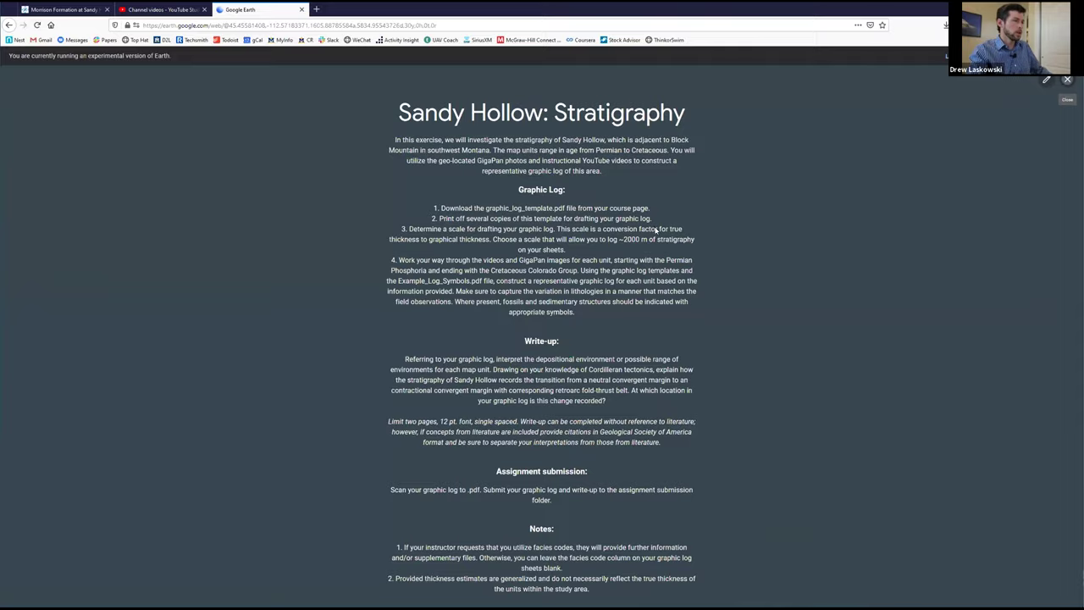
pyautogui.press('Escape')
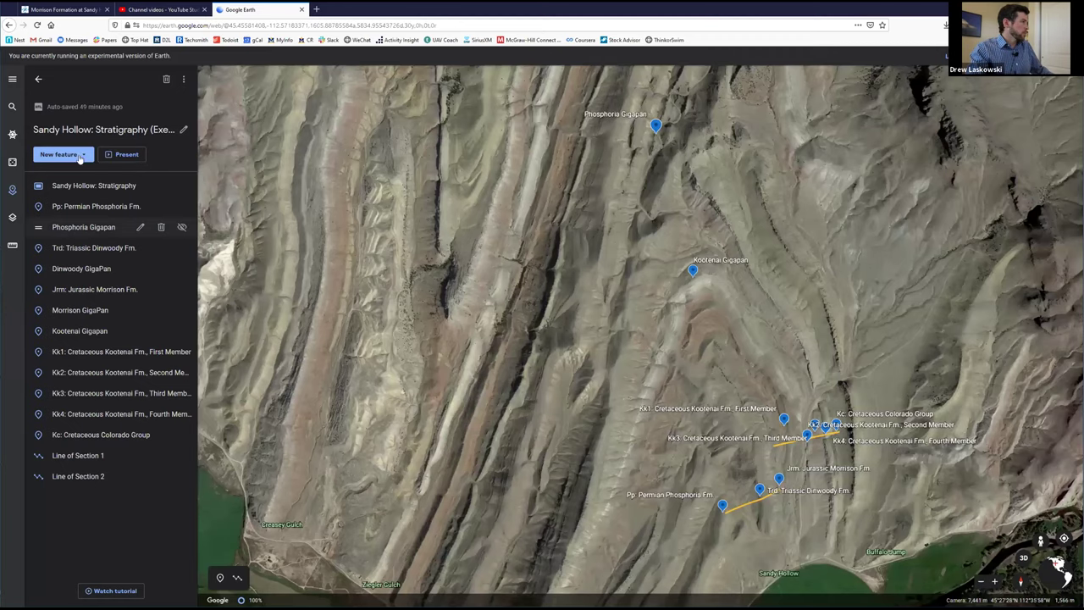
# Step: Begin a new line southwest of Kootenai Gigapan, running north toward the ridge top
pyautogui.click(68, 152)
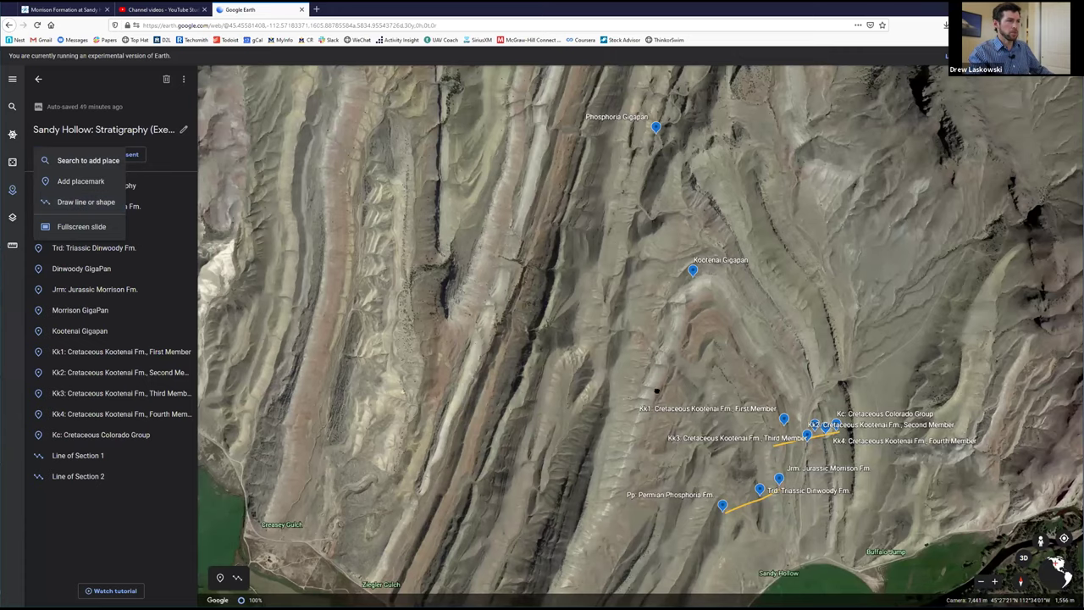
pyautogui.scroll(5, 656, 392)
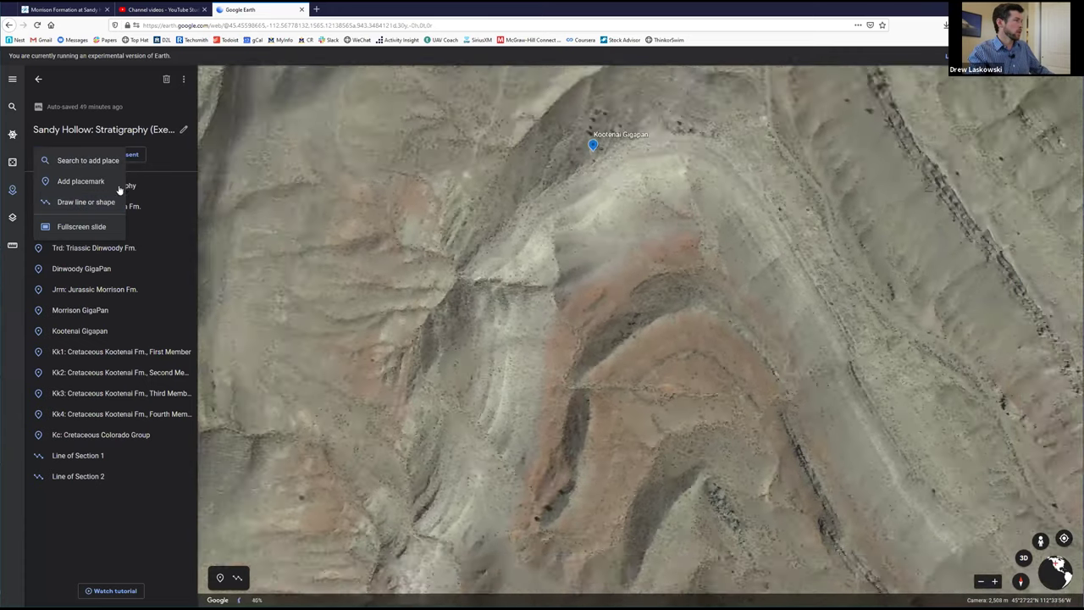
pyautogui.click(54, 160)
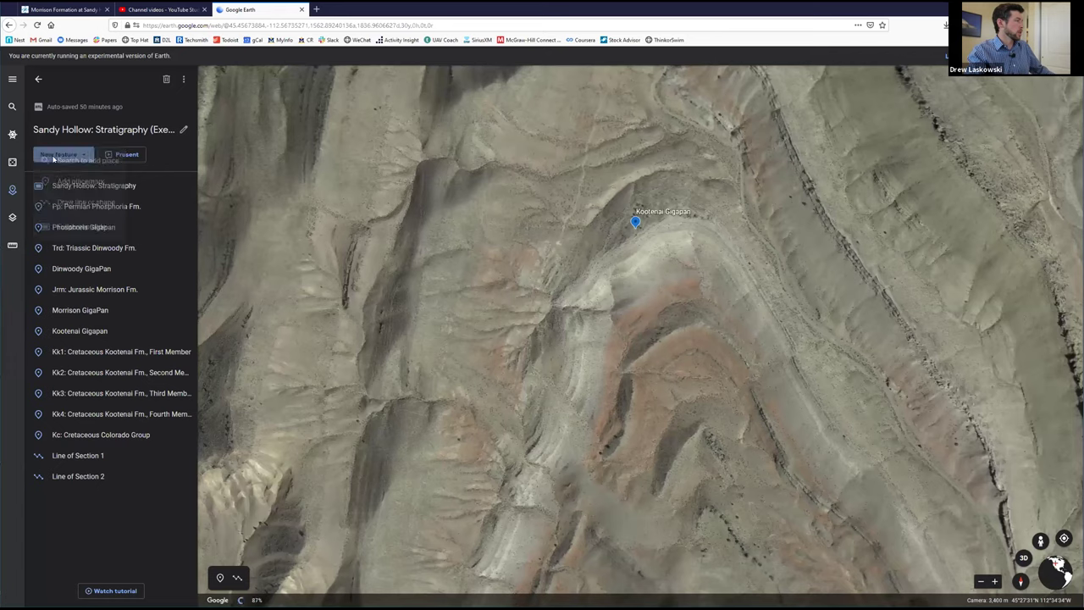
pyautogui.click(56, 156)
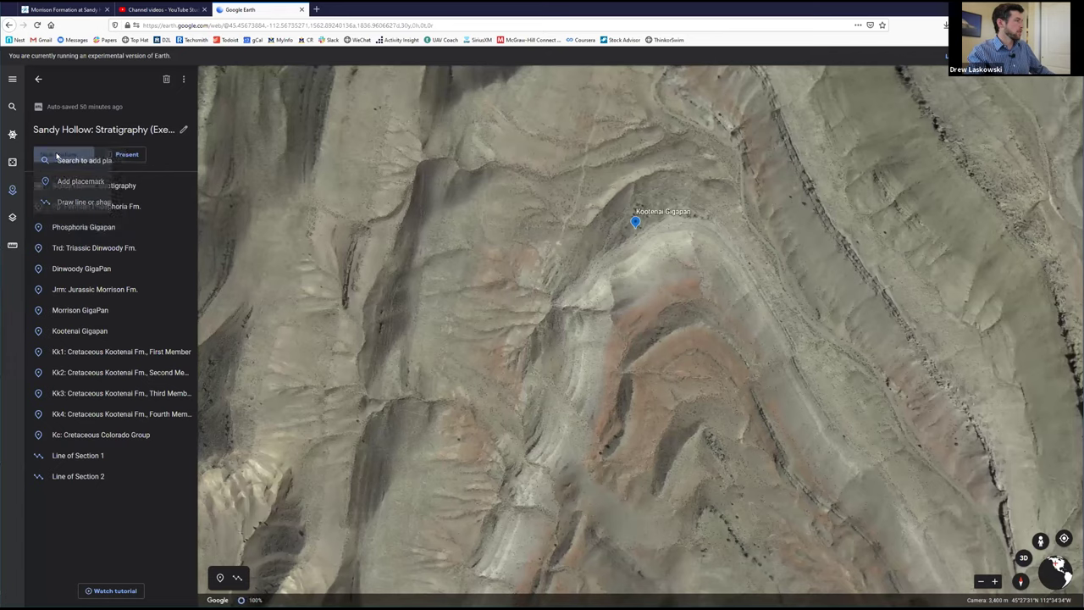
pyautogui.click(80, 202)
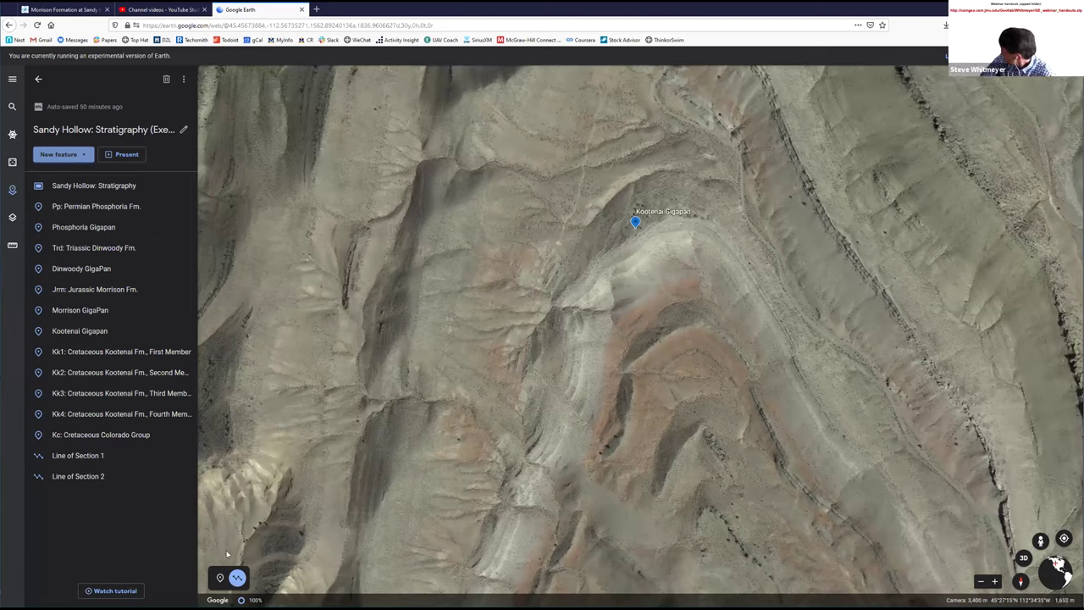
pyautogui.click(473, 433)
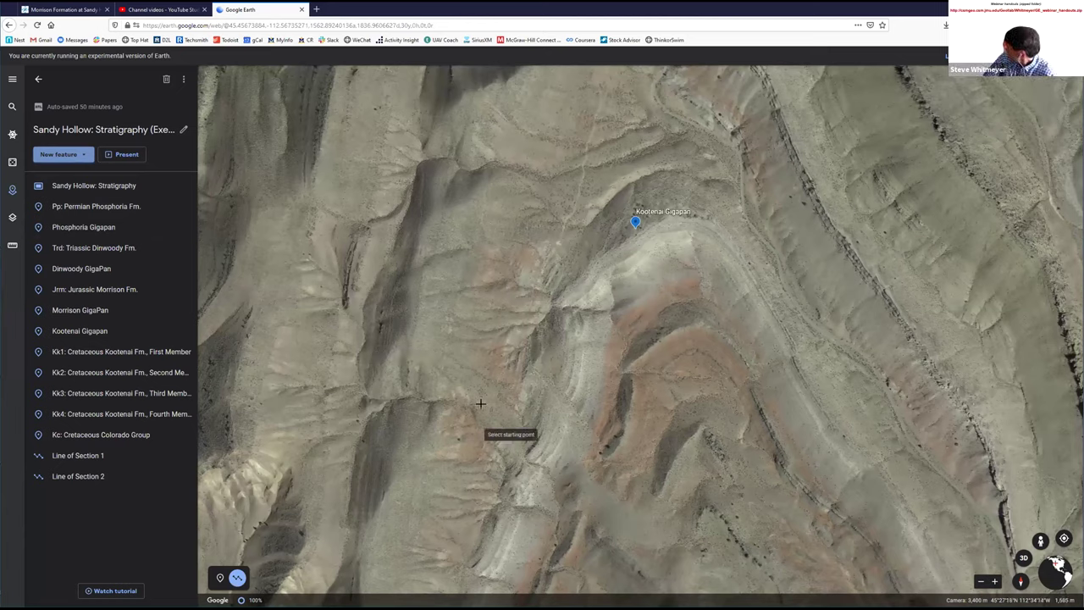
pyautogui.click(487, 367)
pyautogui.click(503, 311)
pyautogui.click(521, 250)
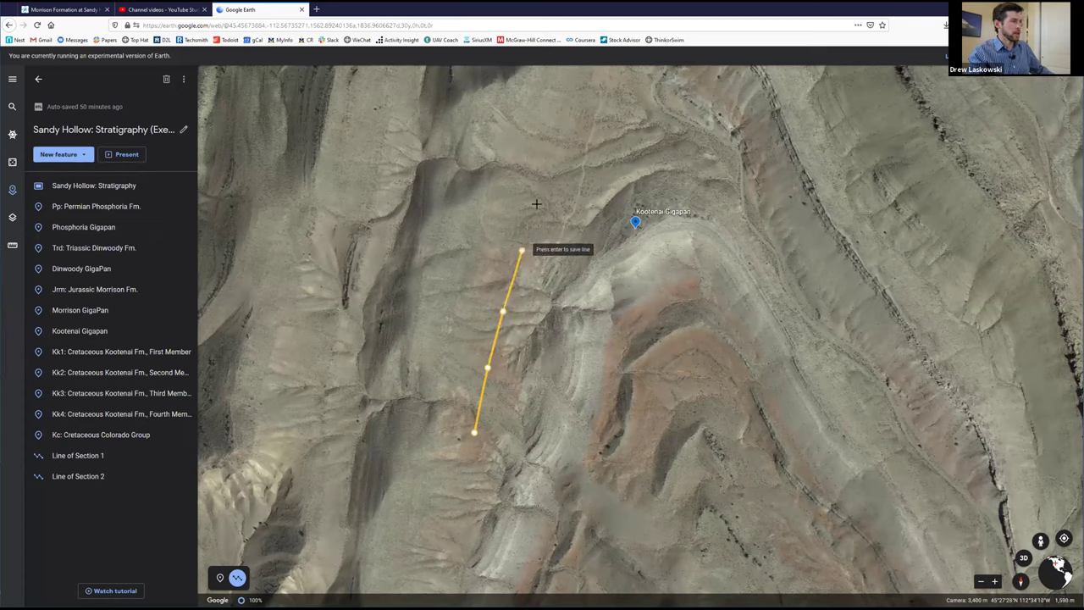
pyautogui.click(541, 196)
# Step: Arc the line over the ridge and down the east side, then save it titled 'line'
pyautogui.click(568, 146)
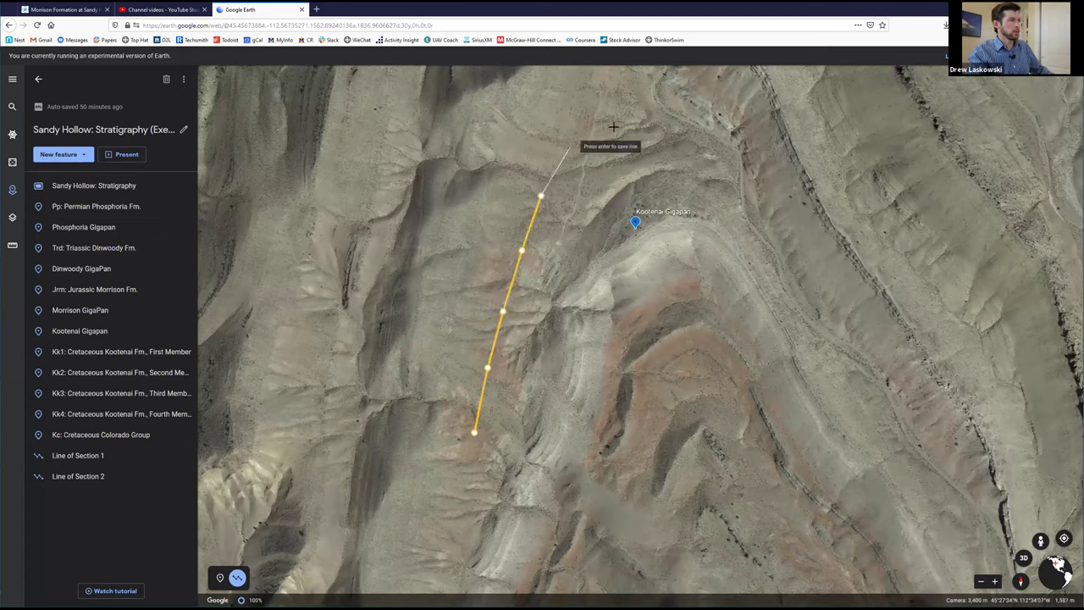
pyautogui.click(620, 130)
pyautogui.click(667, 148)
pyautogui.click(709, 168)
pyautogui.click(739, 192)
pyautogui.press('Return')
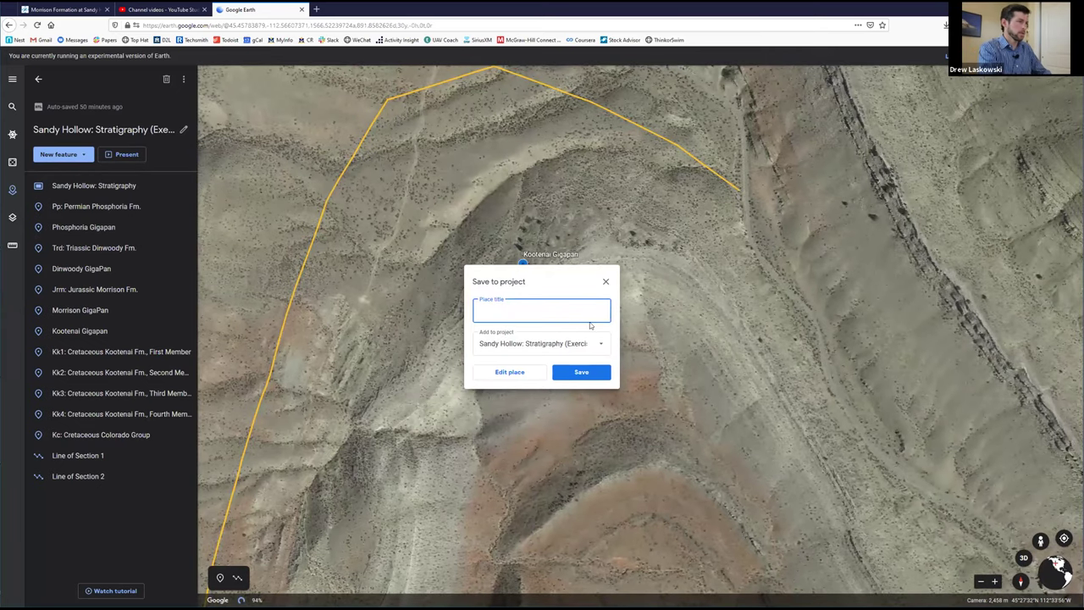
pyautogui.write('line')
pyautogui.click(581, 373)
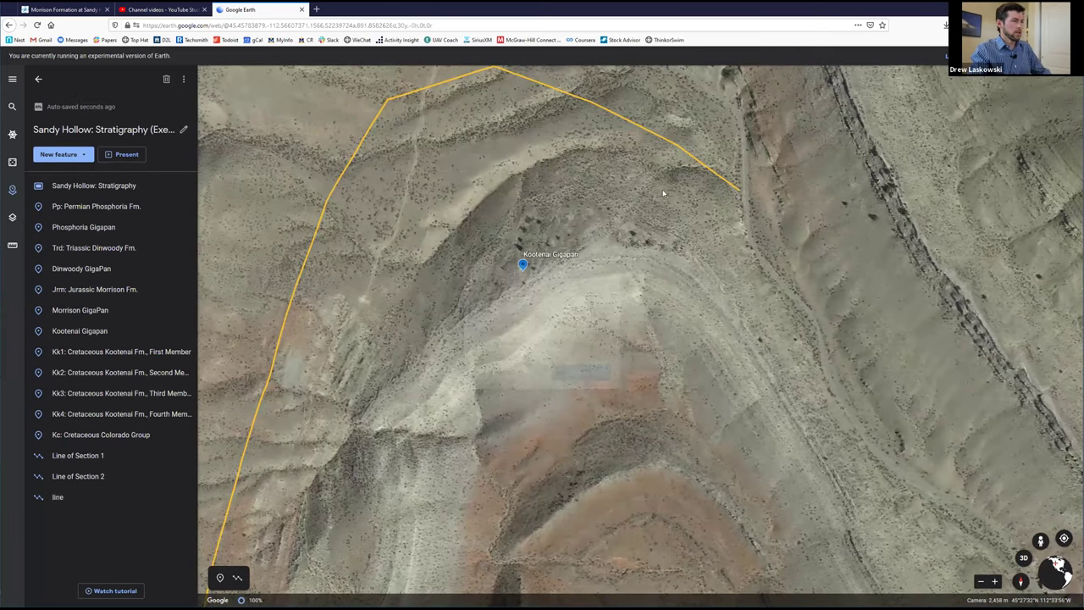
pyautogui.scroll(-3, 621, 205)
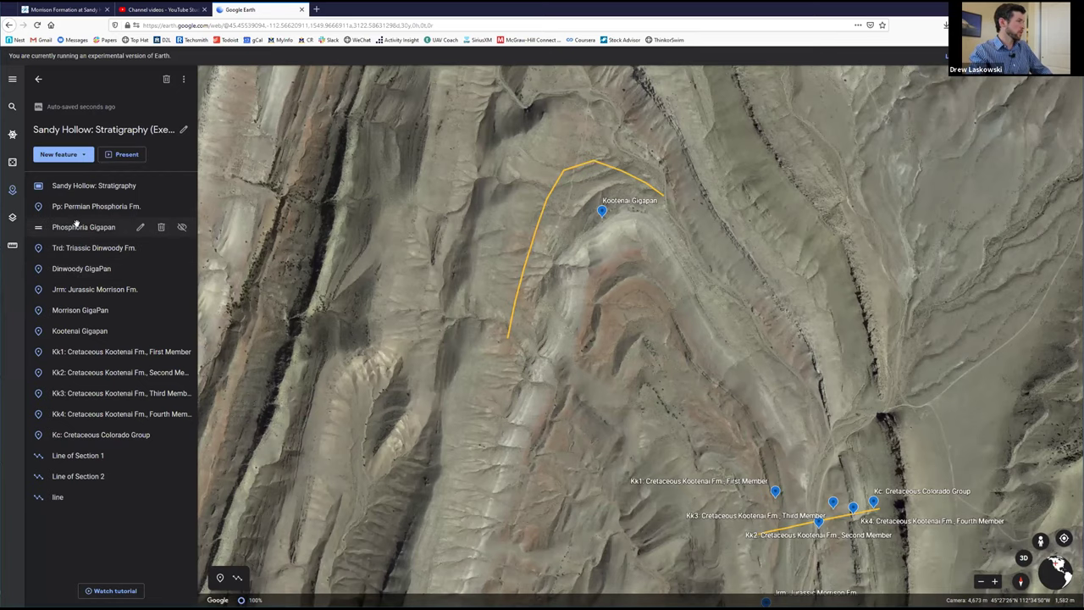
# Step: Fly to 'Trd: Triassic Dinwoody Fm.', pause its field video and show it full screen
pyautogui.click(74, 247)
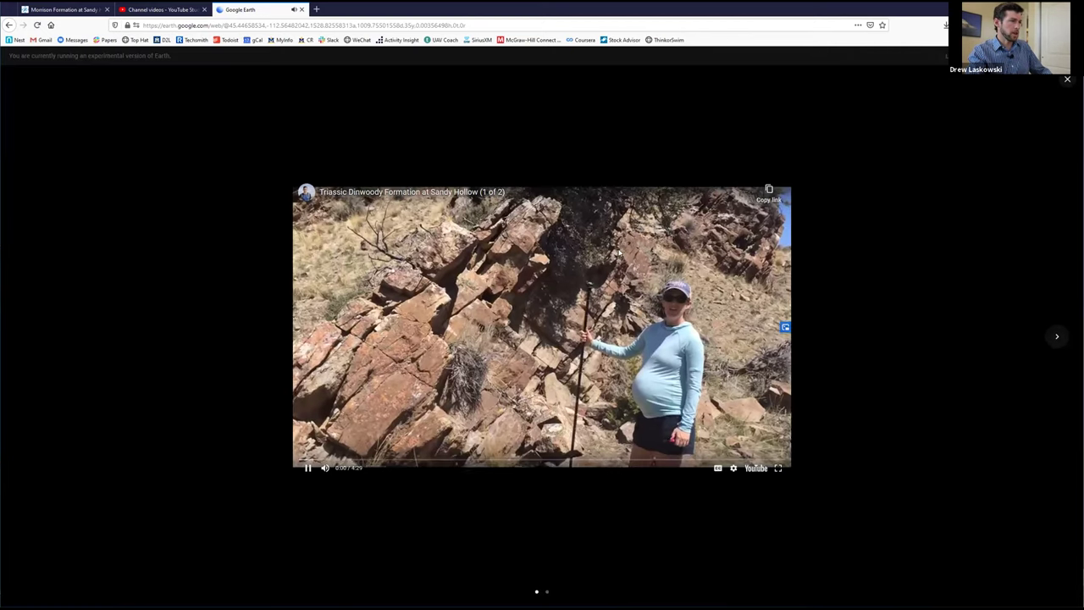
pyautogui.click(308, 468)
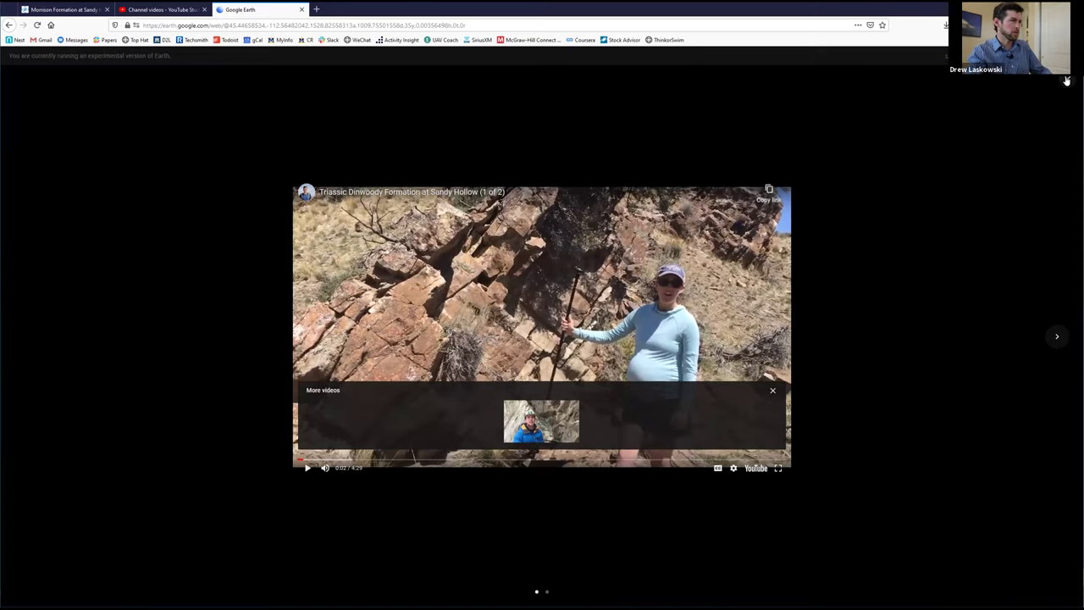
pyautogui.click(1066, 80)
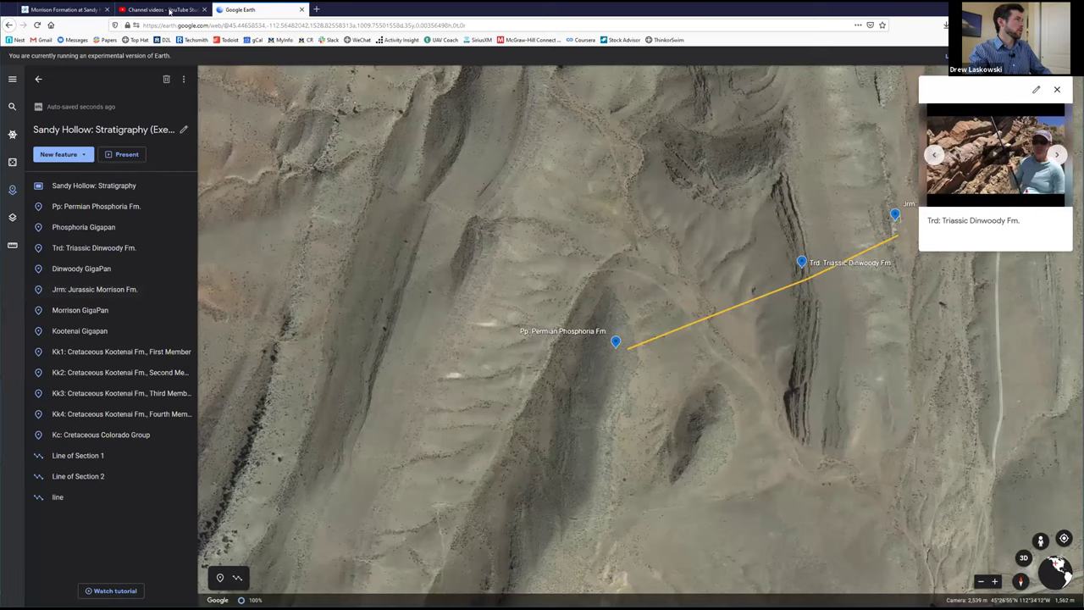
# Step: Copy the Sandy Hollow Structural Analysis Introduction video's link in YouTube Studio and open its watch page
pyautogui.click(167, 10)
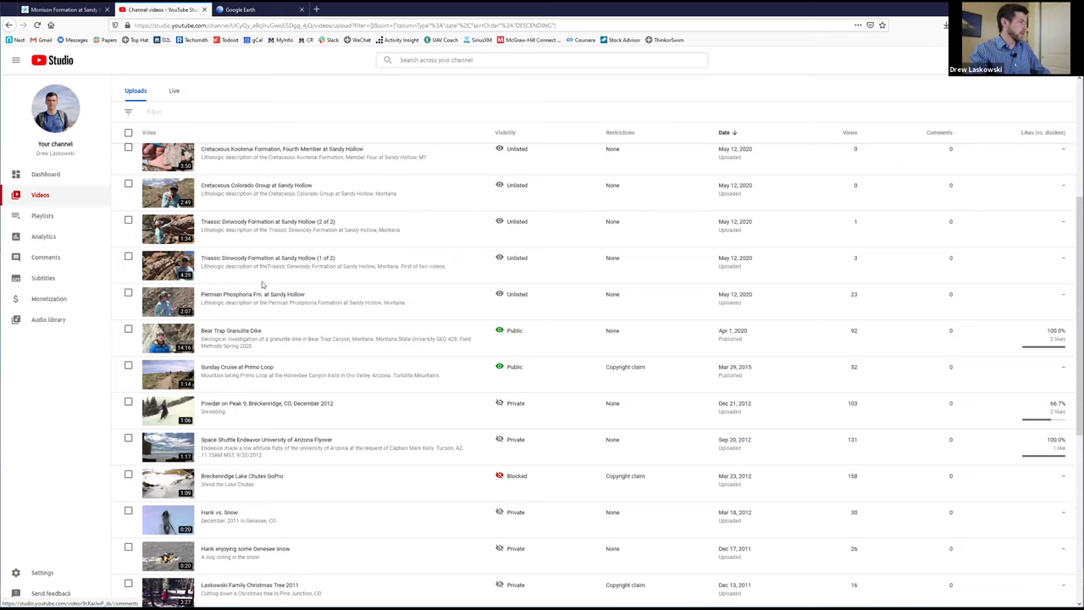
pyautogui.scroll(-3, 264, 278)
pyautogui.scroll(4, 270, 272)
pyautogui.scroll(5, 269, 271)
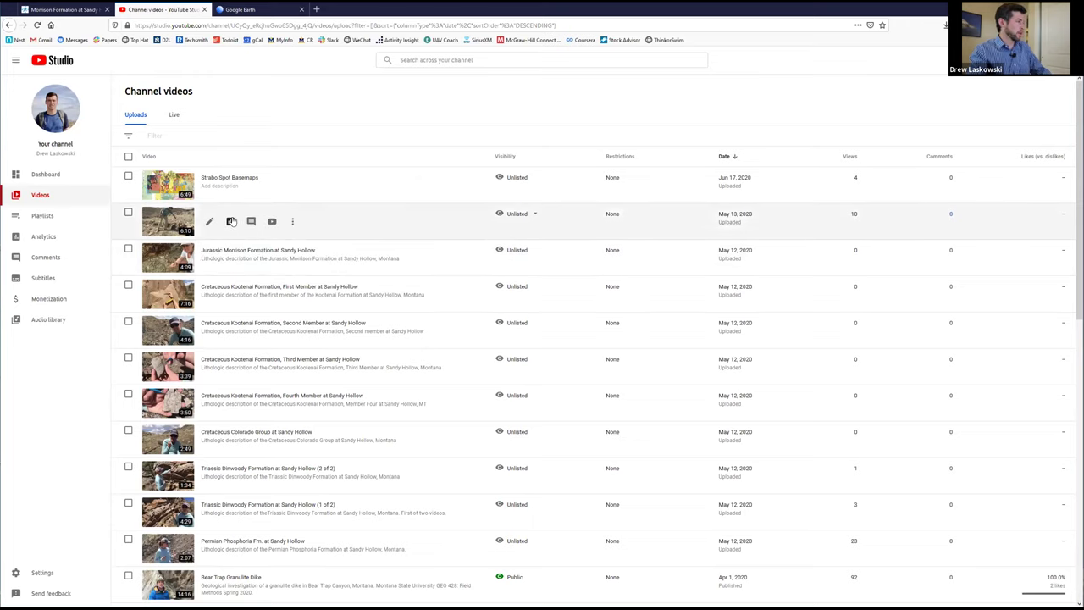
pyautogui.click(176, 221)
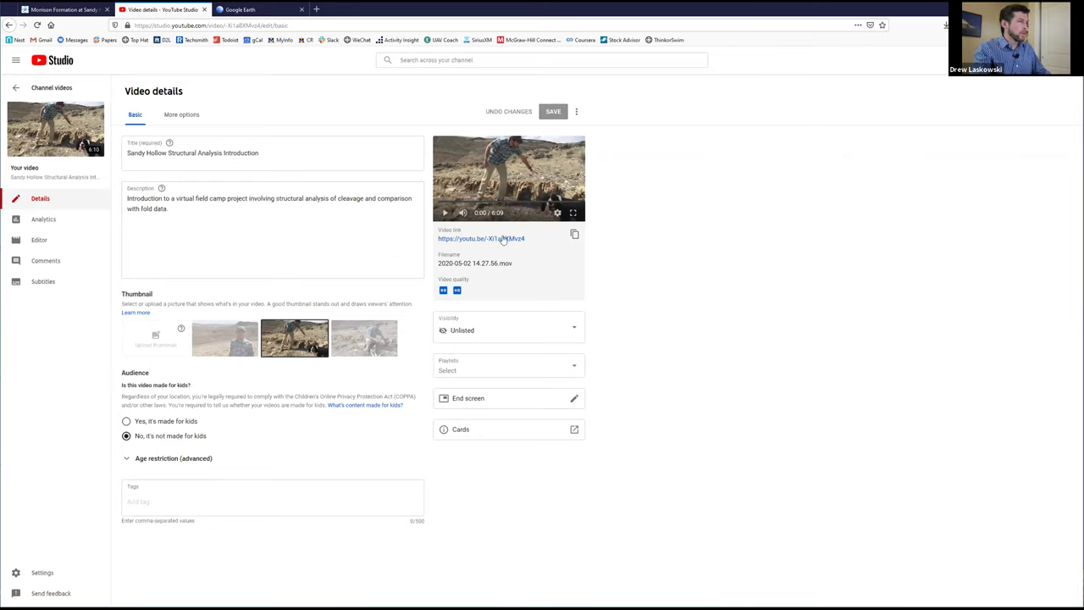
pyautogui.click(574, 234)
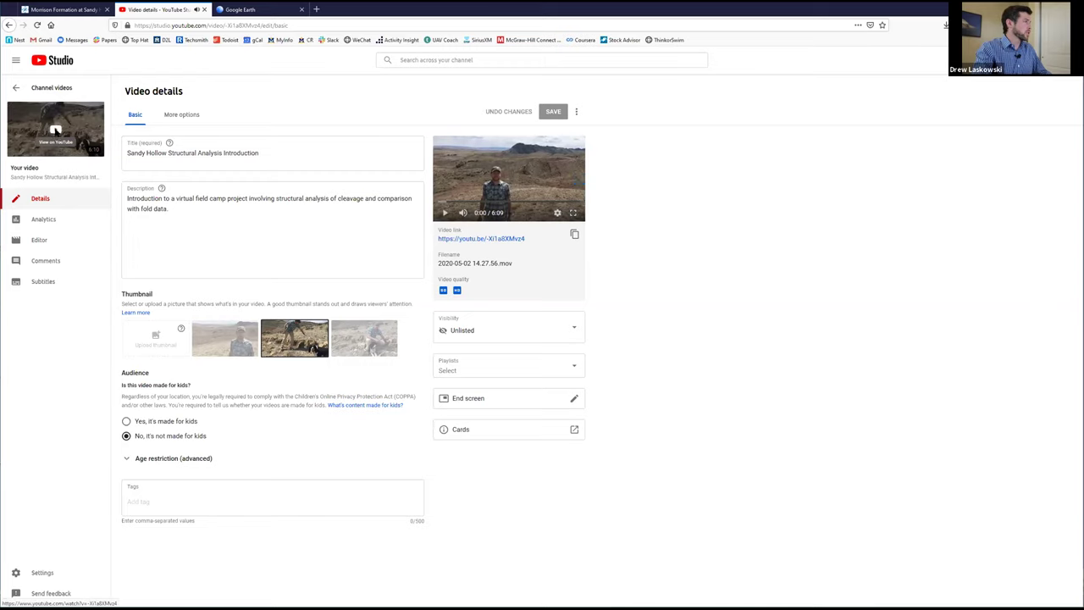
pyautogui.click(55, 130)
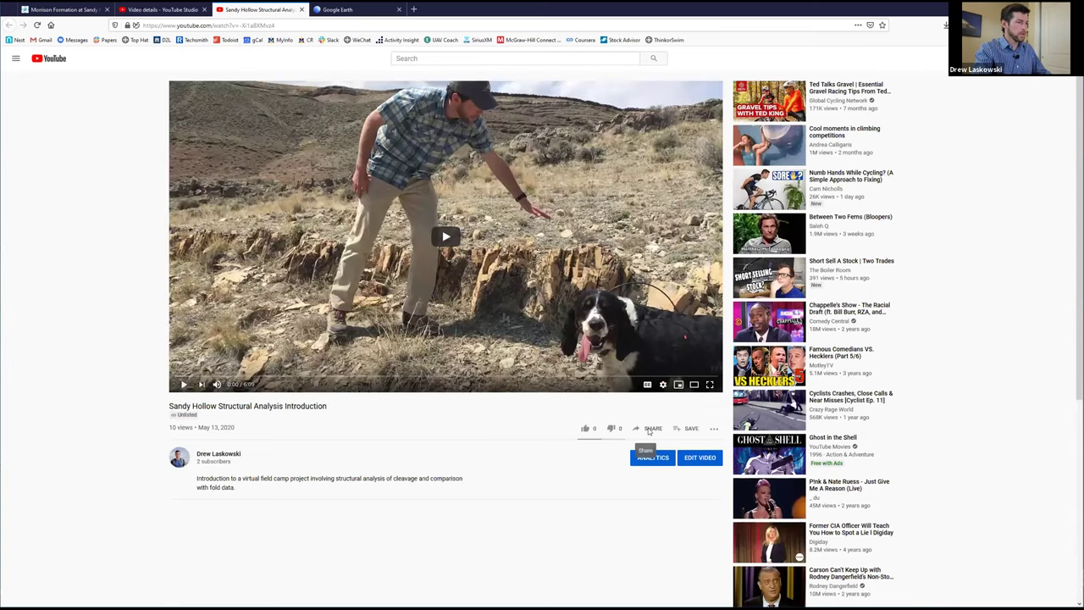
# Step: Select the intro video's iframe code from YouTube's Share > Embed and return to Google Earth
pyautogui.click(648, 429)
pyautogui.click(455, 299)
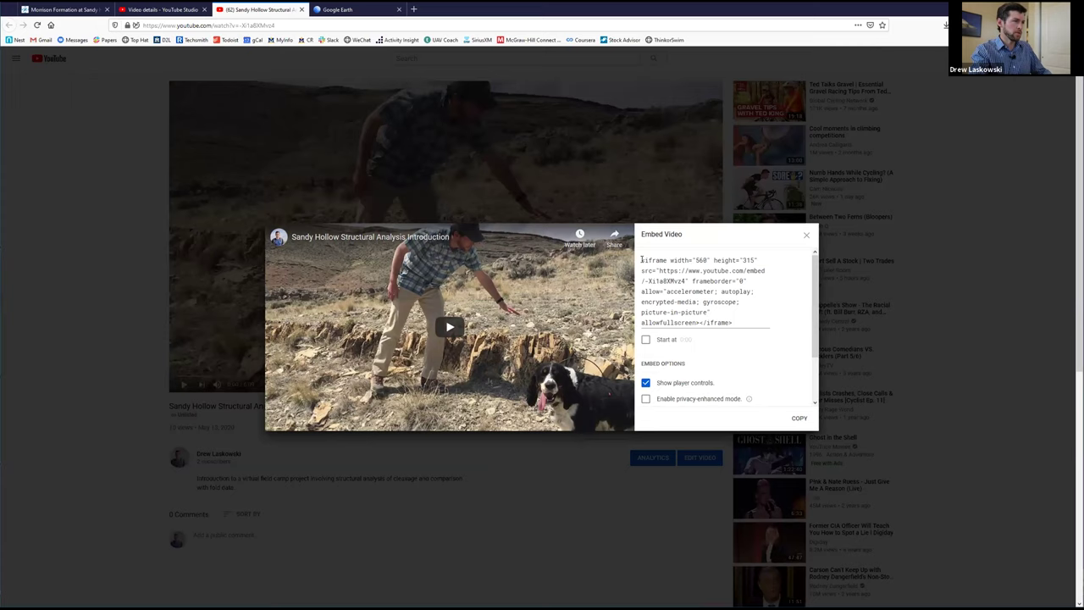
pyautogui.moveTo(641, 260); pyautogui.dragTo(773, 324)
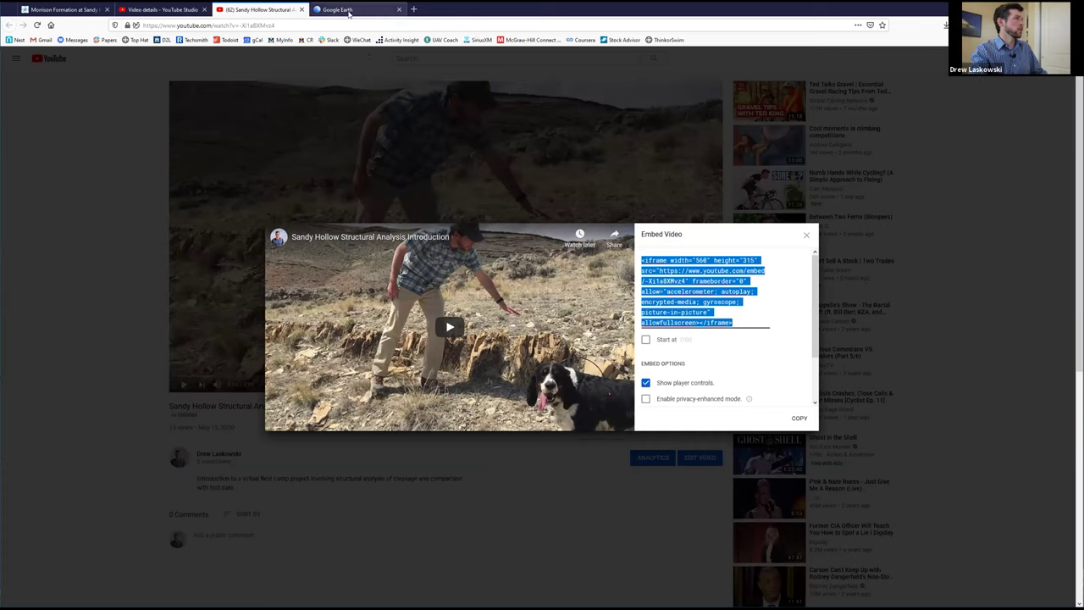
pyautogui.hotkey('ctrl', 'Tab')
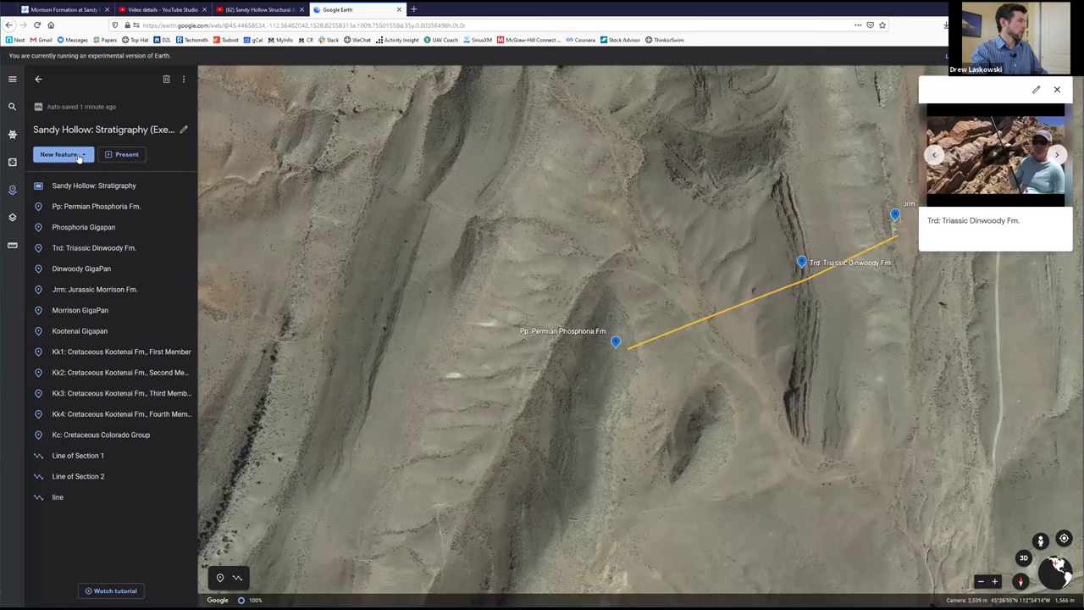
# Step: Place and save a placemark titled 'Intro Video' beside the Kootenai Gigapan marker
pyautogui.click(80, 156)
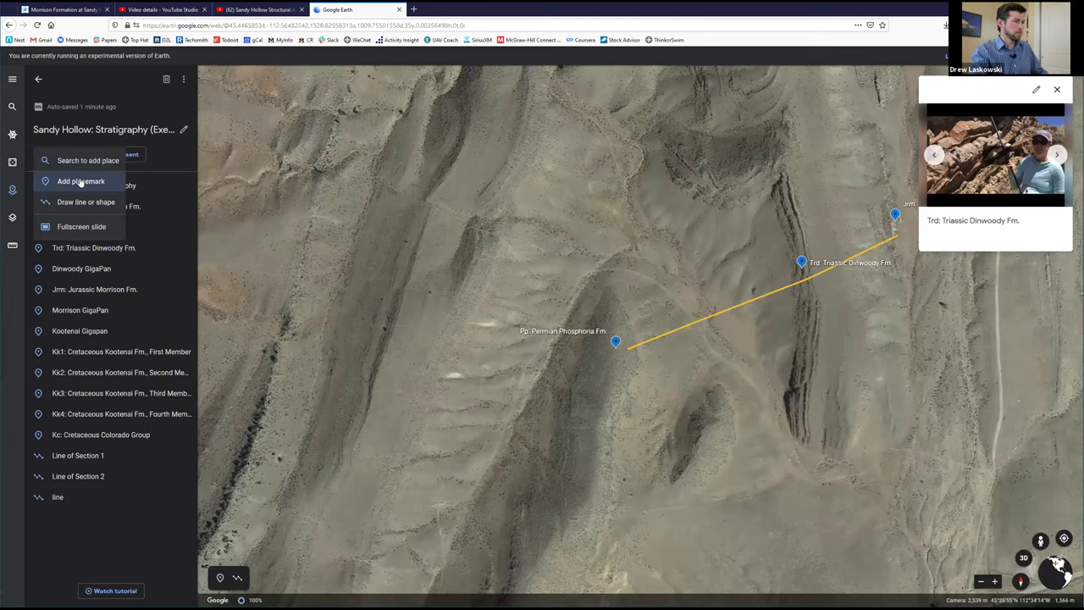
pyautogui.click(83, 182)
pyautogui.scroll(-5, 609, 252)
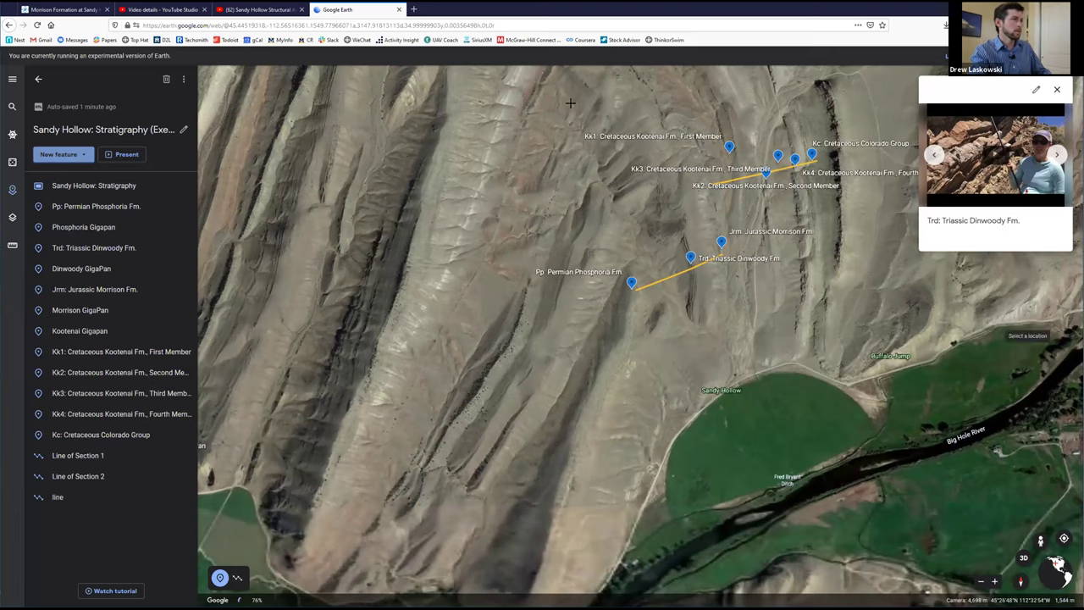
pyautogui.moveTo(597, 111); pyautogui.dragTo(560, 402)
pyautogui.scroll(4, 549, 228)
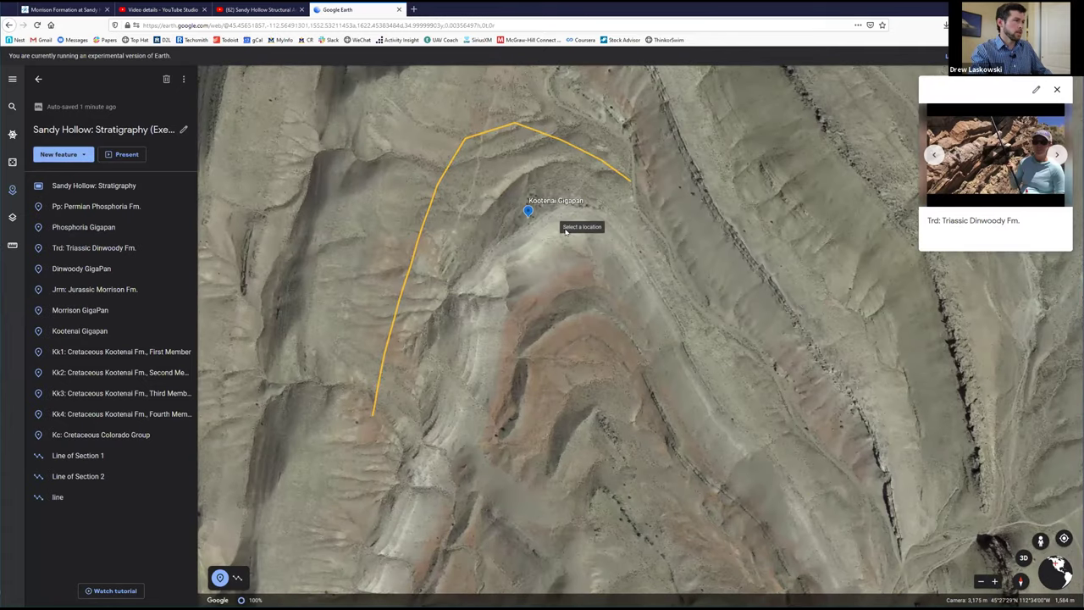
pyautogui.click(565, 230)
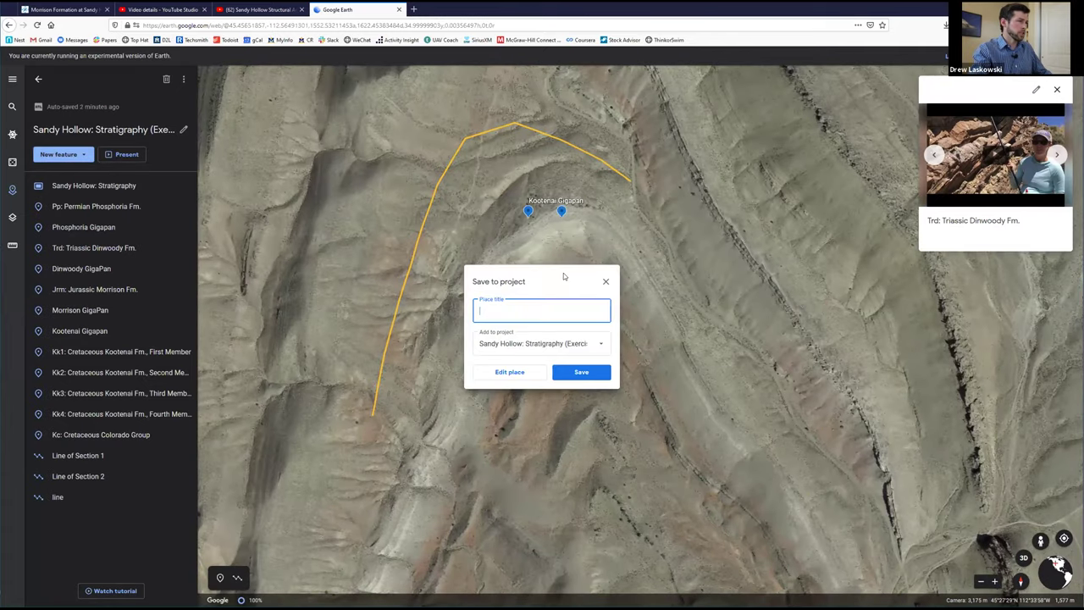
pyautogui.write('In')
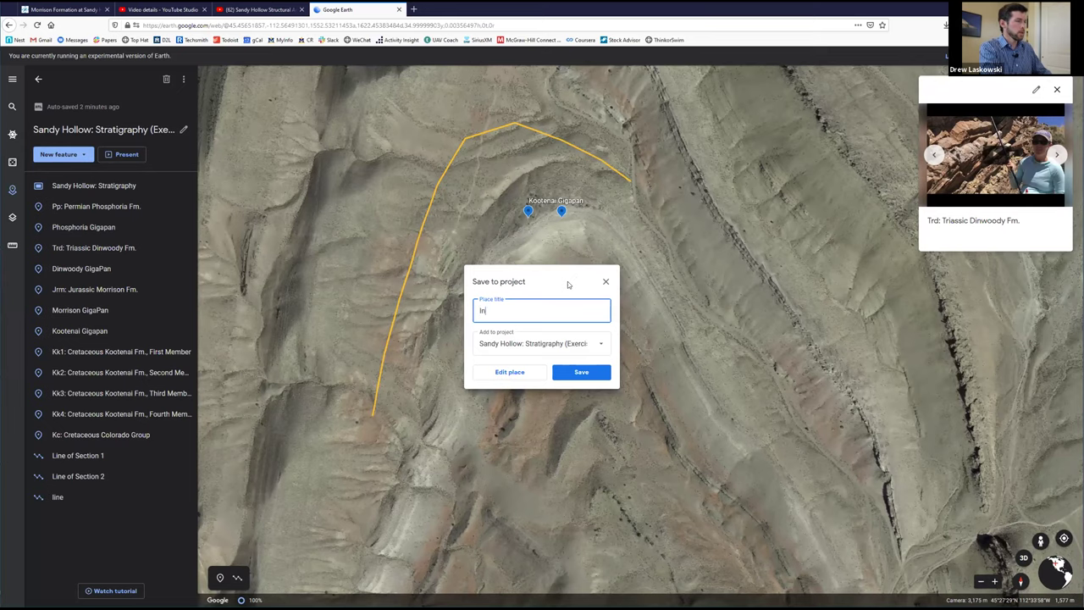
pyautogui.write('tro Video')
pyautogui.click(582, 374)
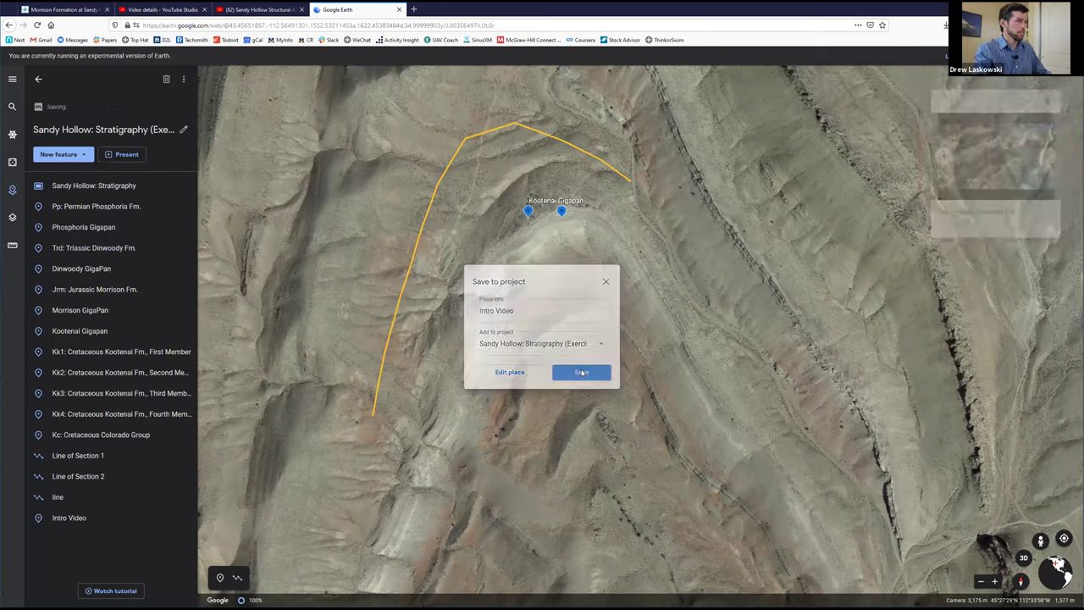
# Step: Open the Intro Video placemark's description editor in HTML mode
pyautogui.click(68, 518)
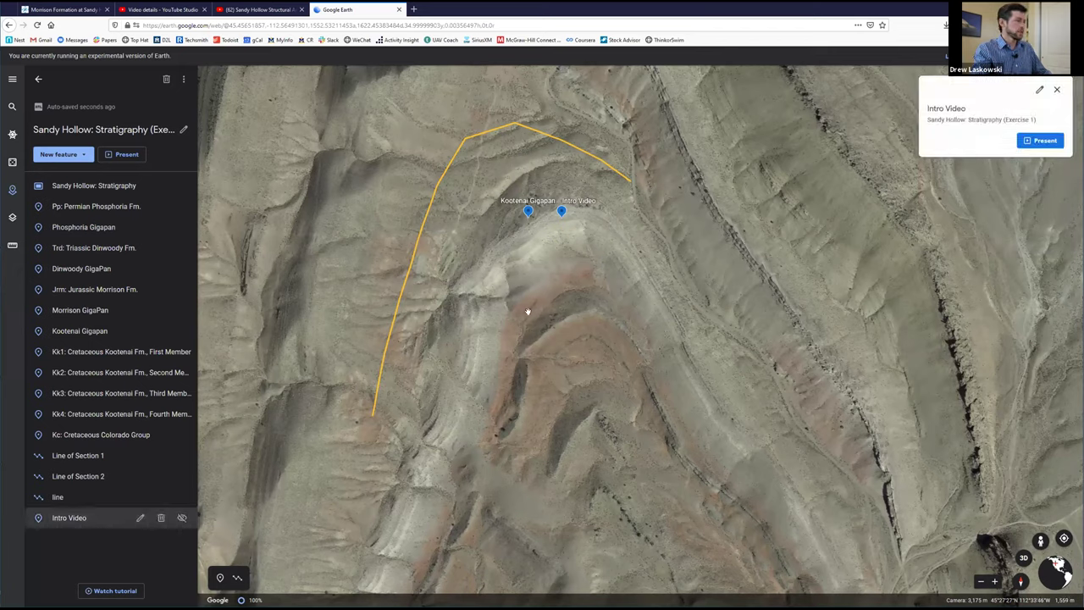
pyautogui.click(141, 518)
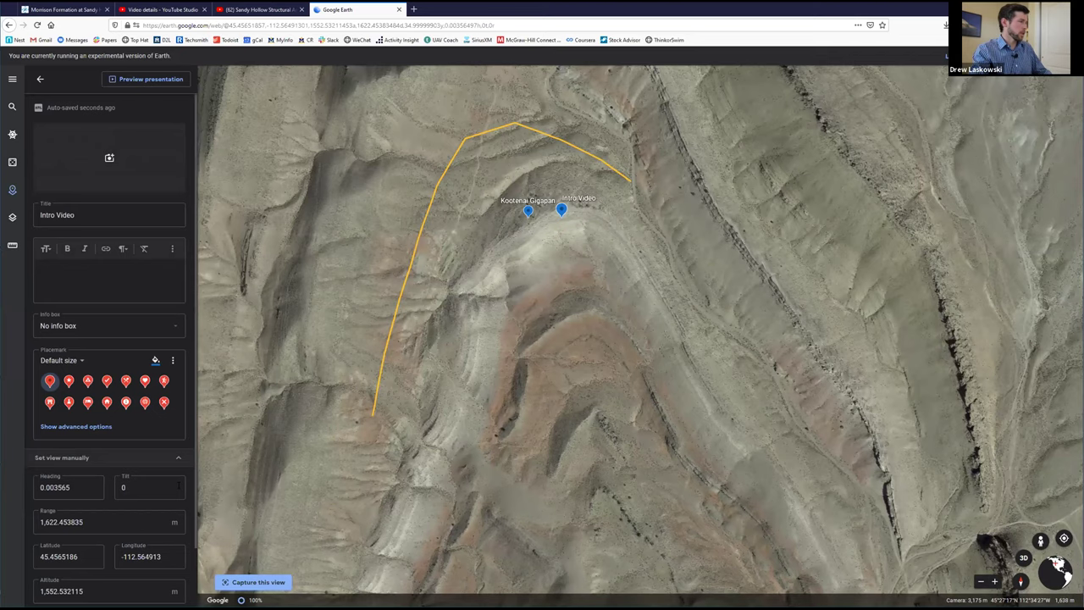
pyautogui.click(124, 263)
pyautogui.scroll(-2, 108, 259)
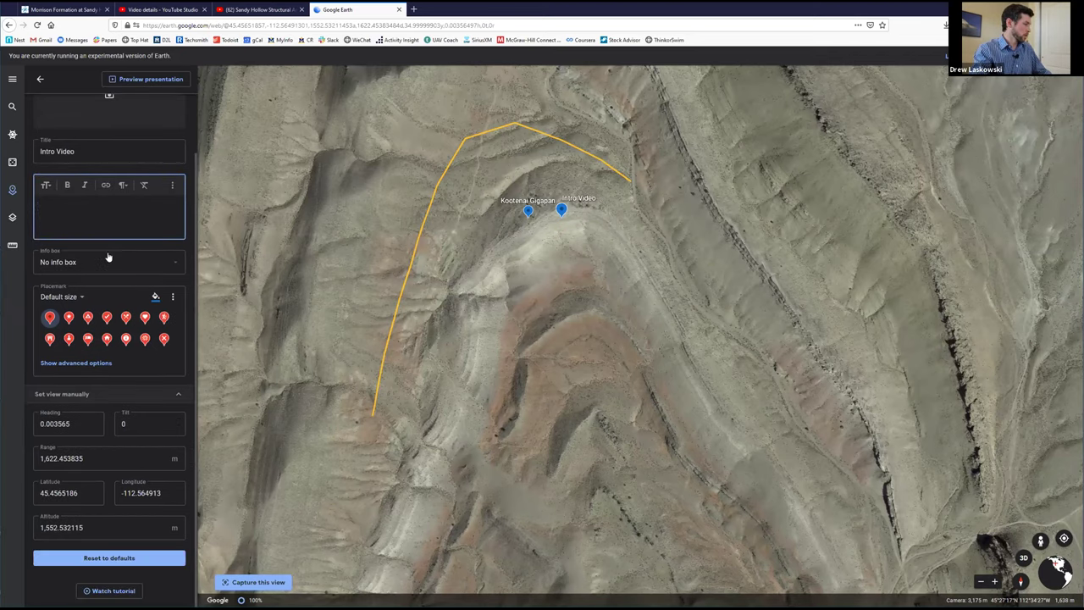
pyautogui.scroll(2, 107, 255)
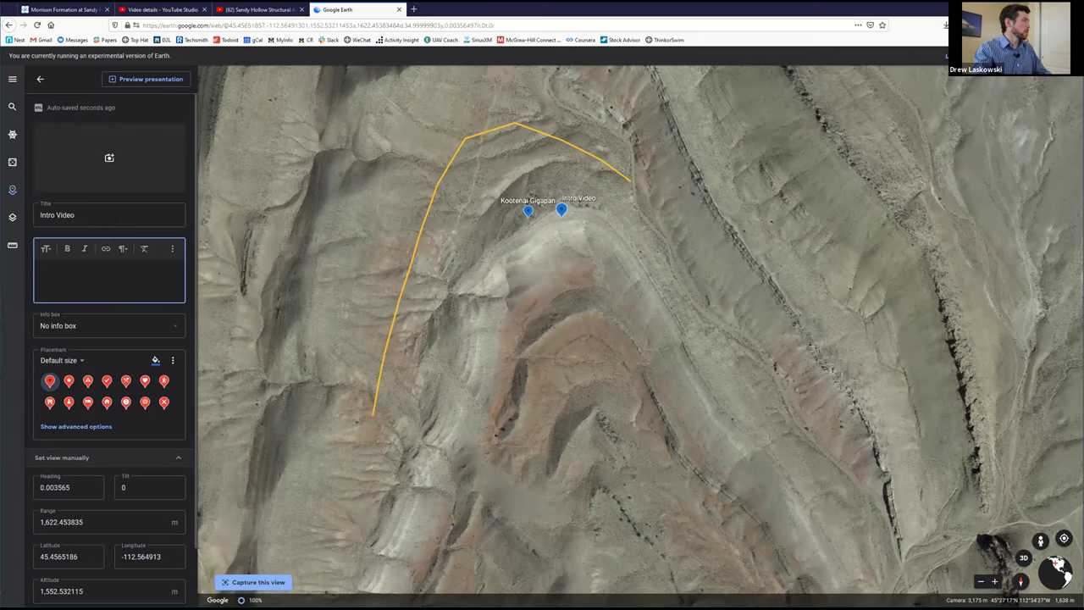
pyautogui.click(172, 248)
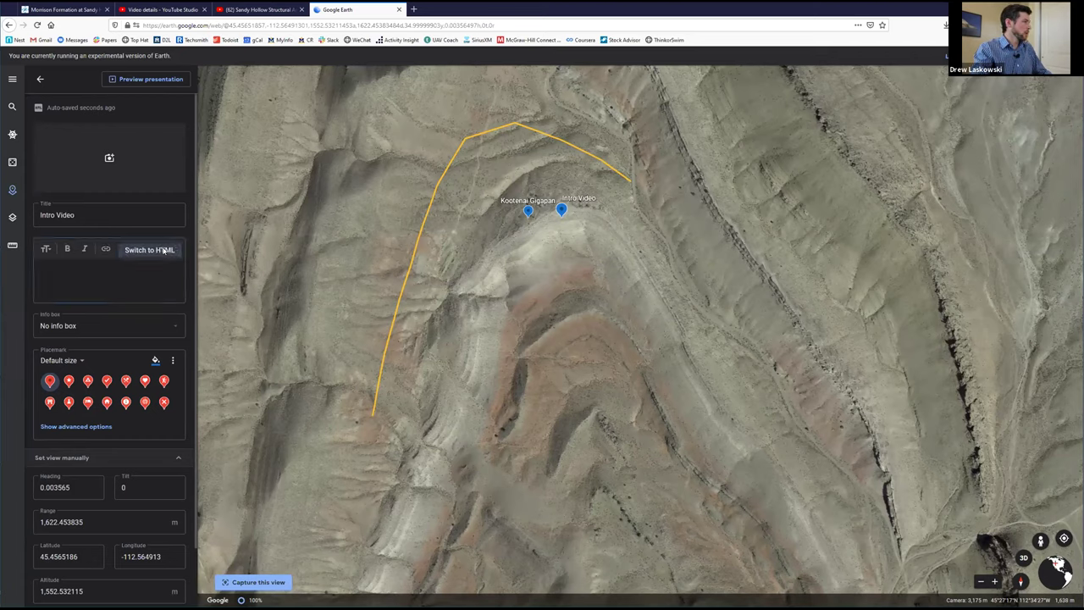
pyautogui.click(161, 250)
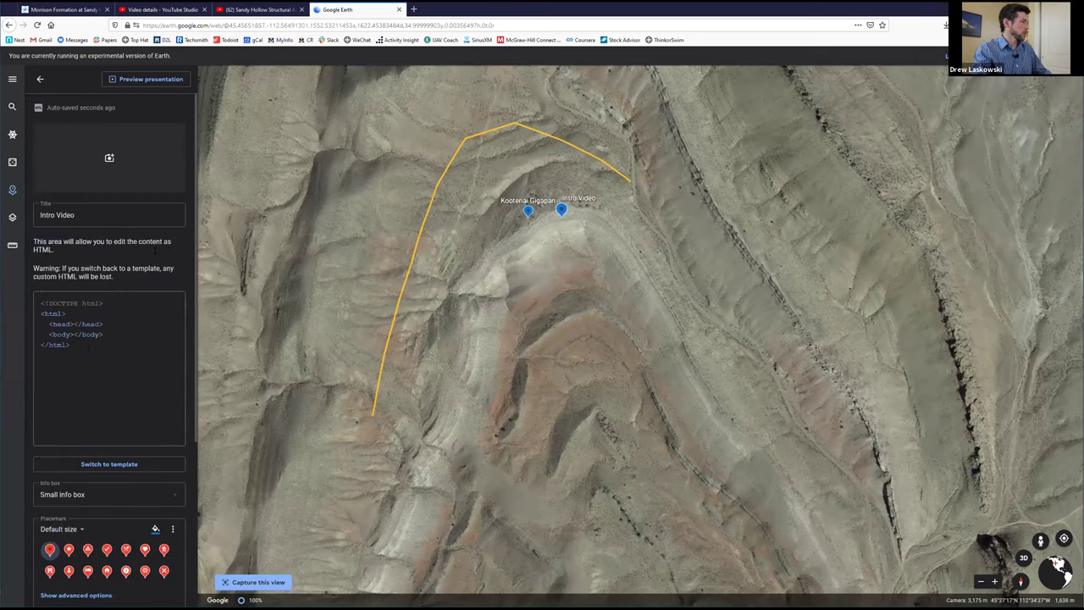
# Step: Replace the default HTML with the pasted YouTube iframe embed code and reopen the card
pyautogui.moveTo(84, 345); pyautogui.dragTo(24, 285)
pyautogui.hotkey('ctrl', 'v')
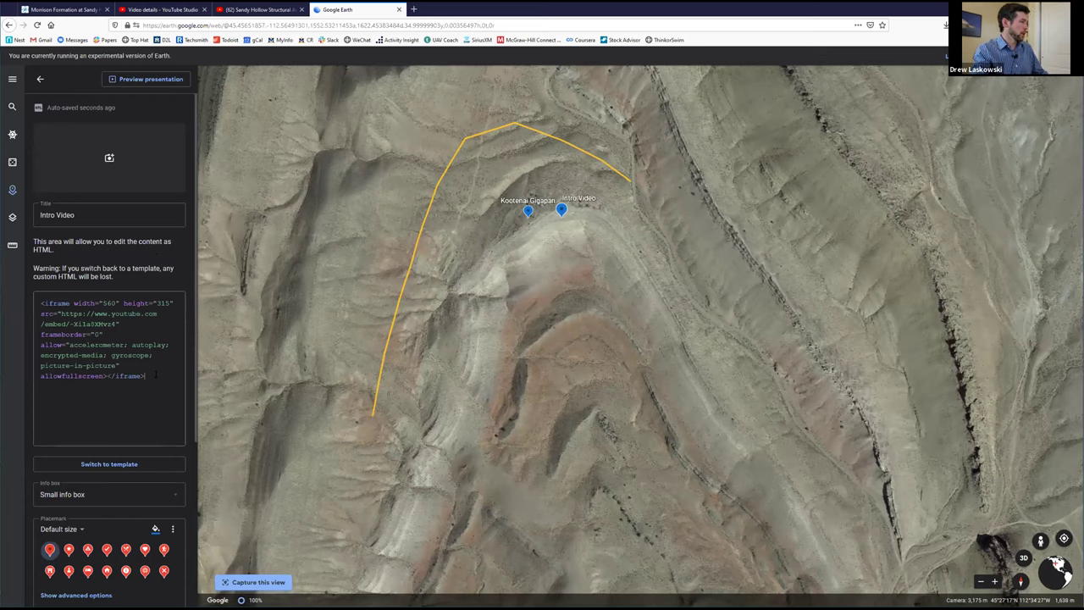
pyautogui.click(39, 79)
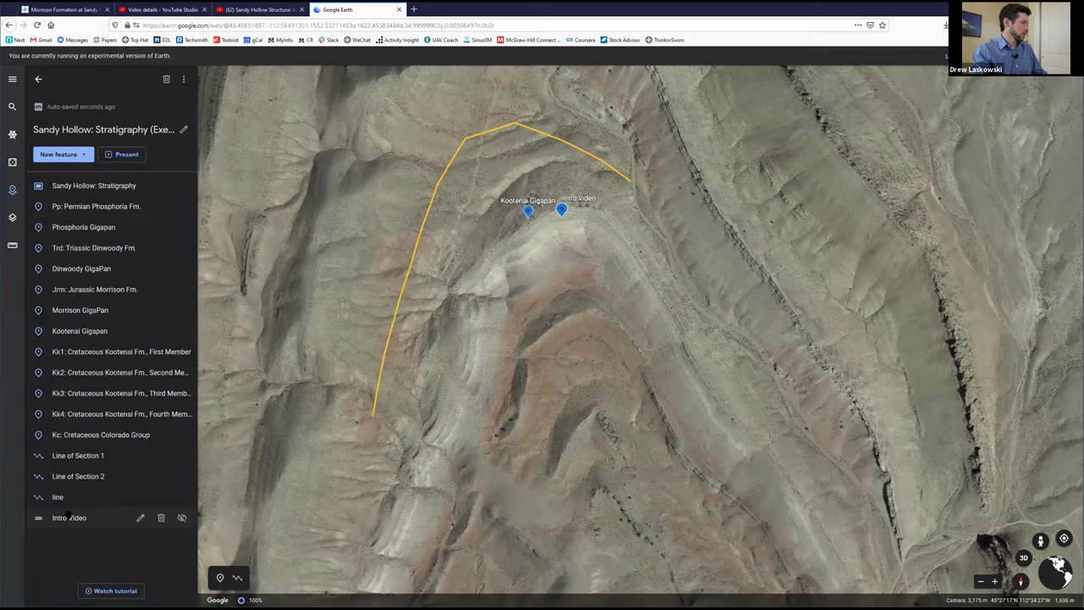
pyautogui.click(68, 516)
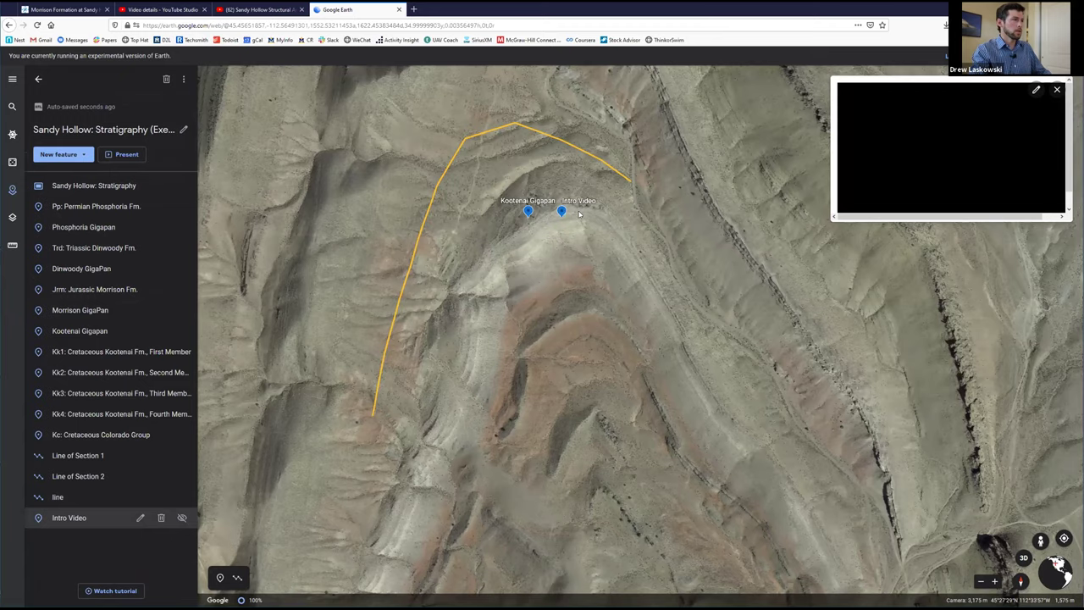
# Step: Preview the Intro Video placemark's embedded video popup on the map
pyautogui.scroll(5, 572, 215)
pyautogui.scroll(3, 415, 275)
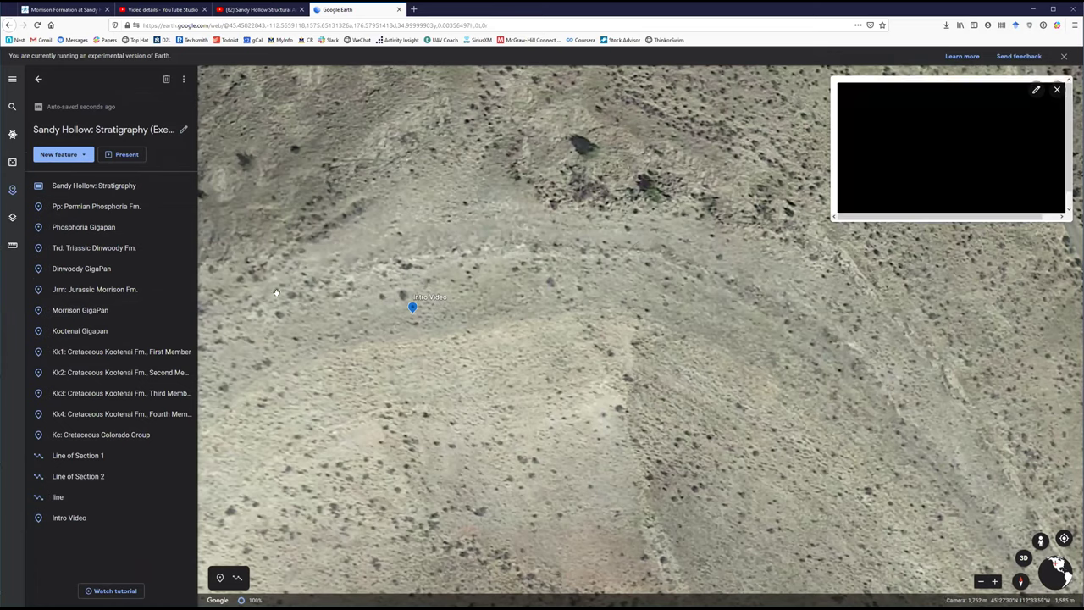
pyautogui.click(68, 517)
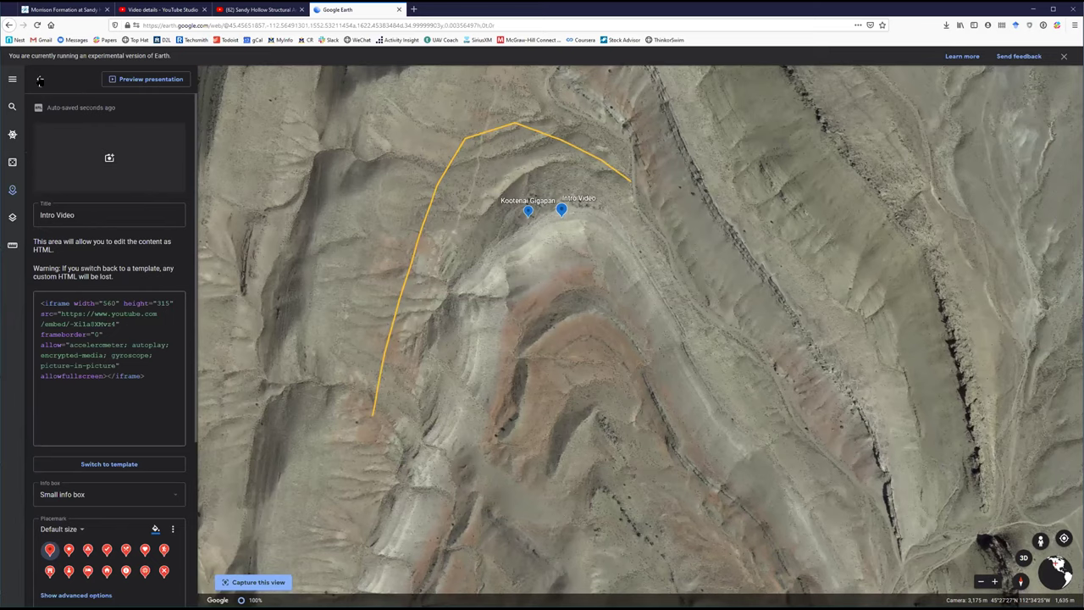
pyautogui.click(40, 80)
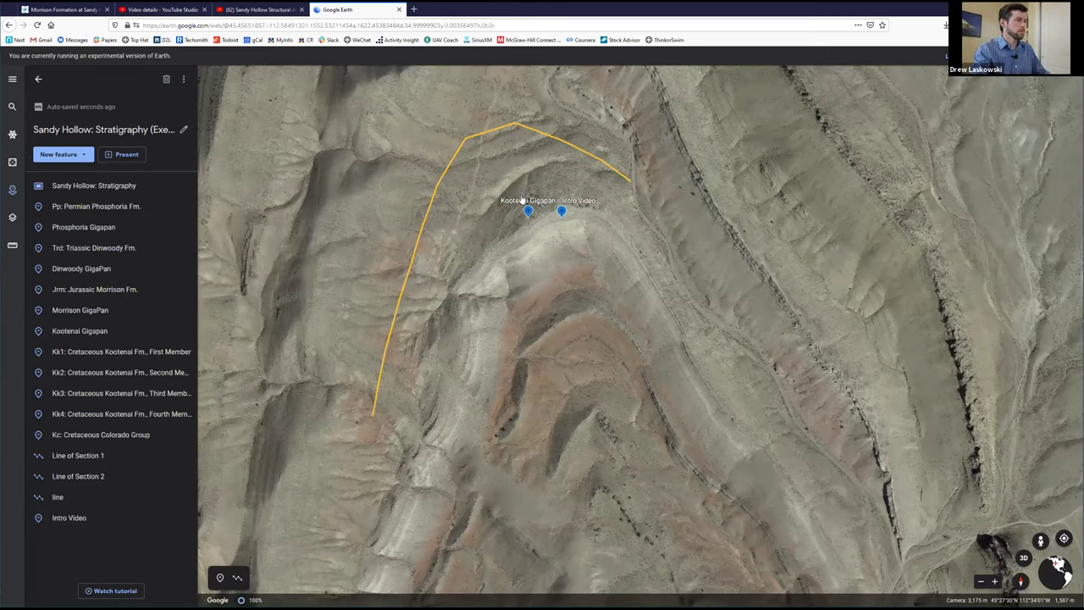
pyautogui.click(559, 210)
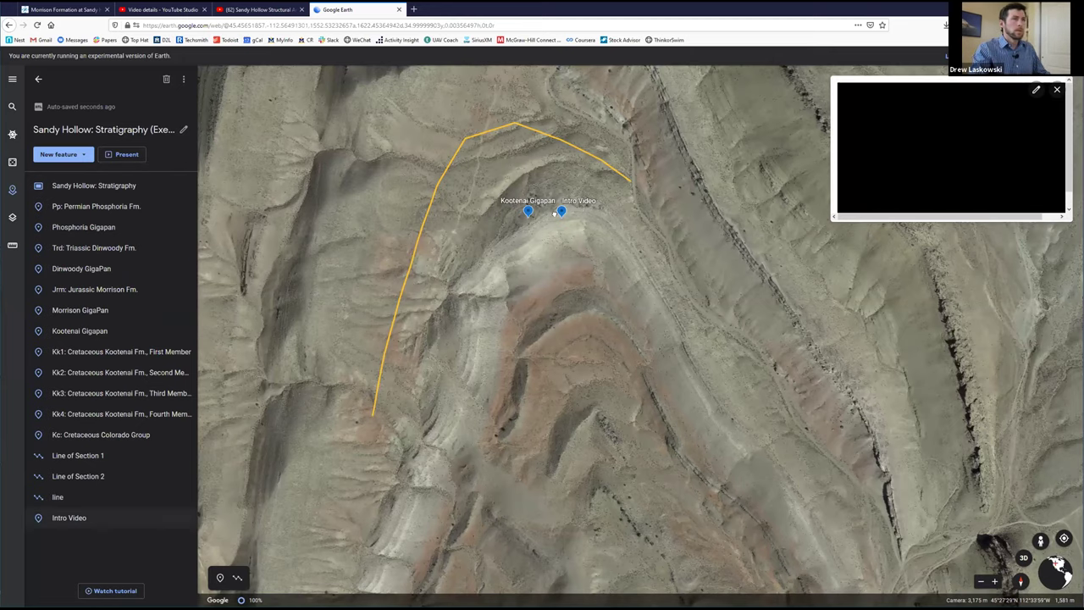
# Step: Pan to view the Trd: Triassic Dinwoody Fm. card, then reopen Intro Video for editing
pyautogui.press('Down')
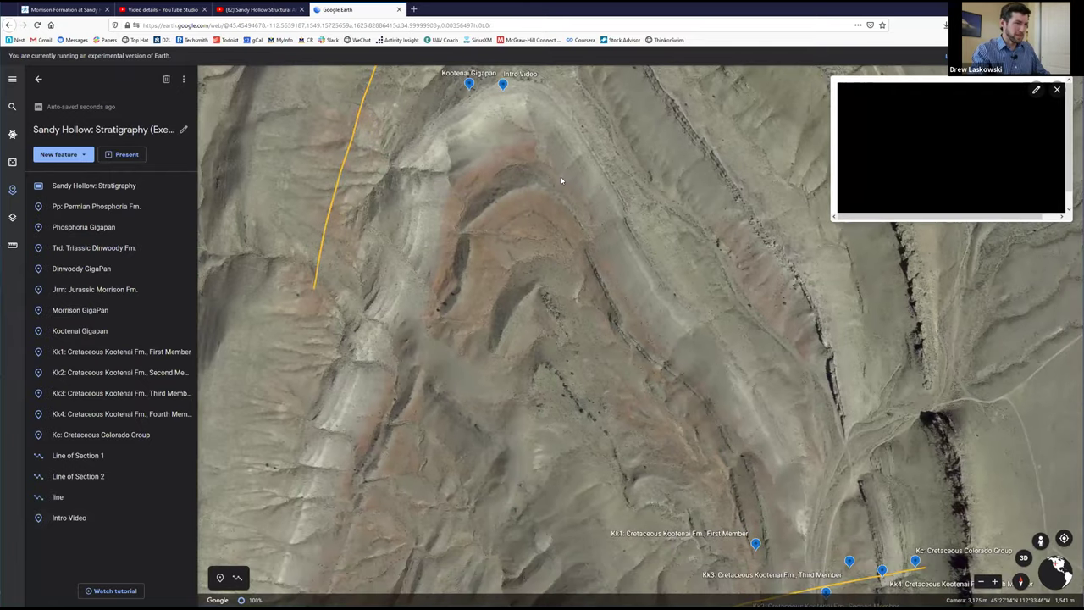
pyautogui.press('Down')
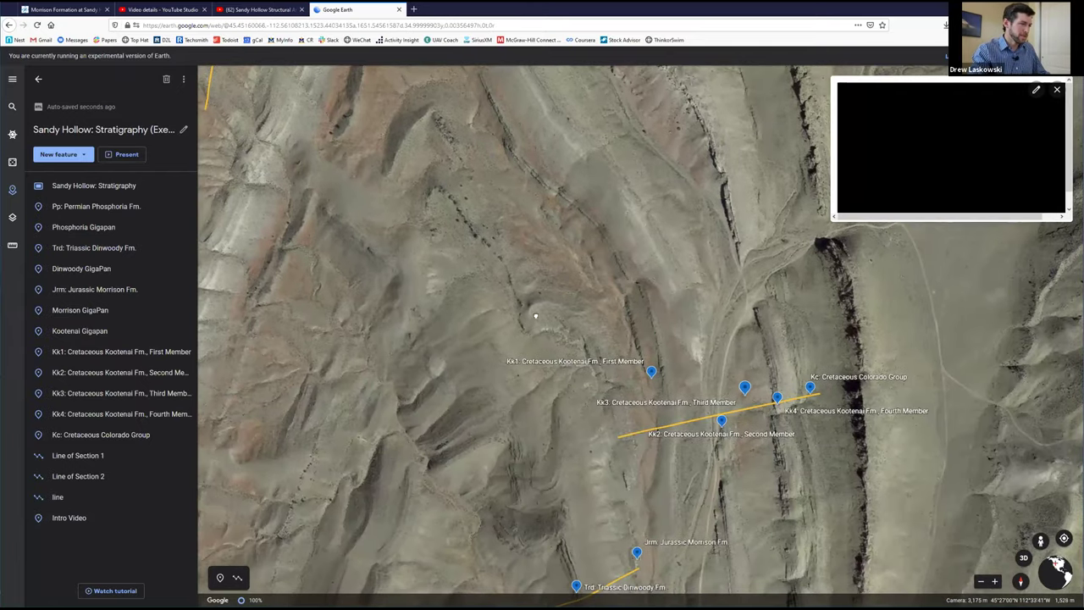
pyautogui.press('Down')
pyautogui.press('Down')
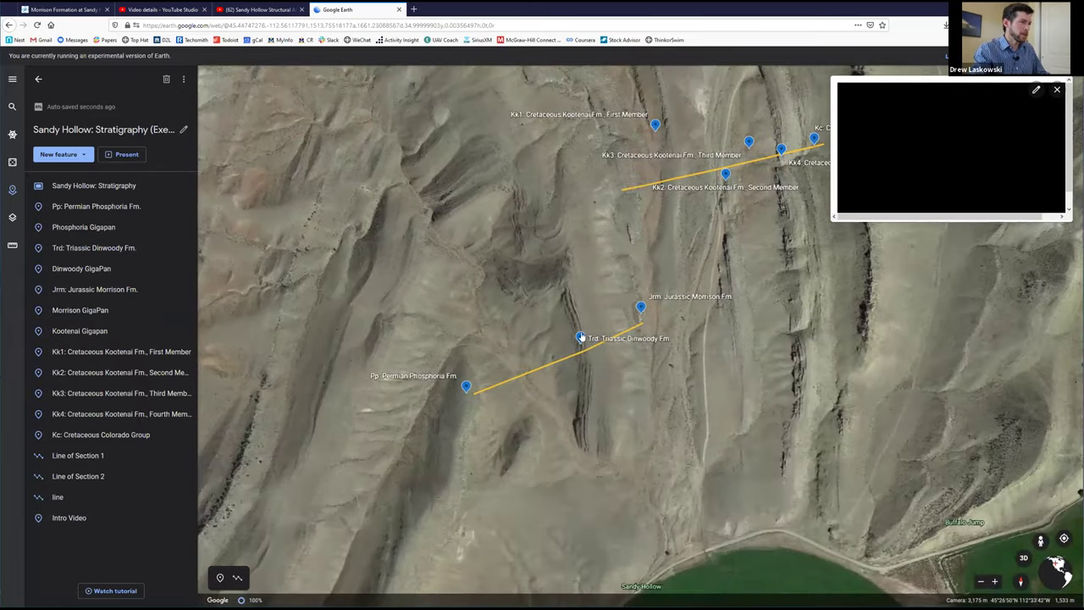
pyautogui.click(581, 337)
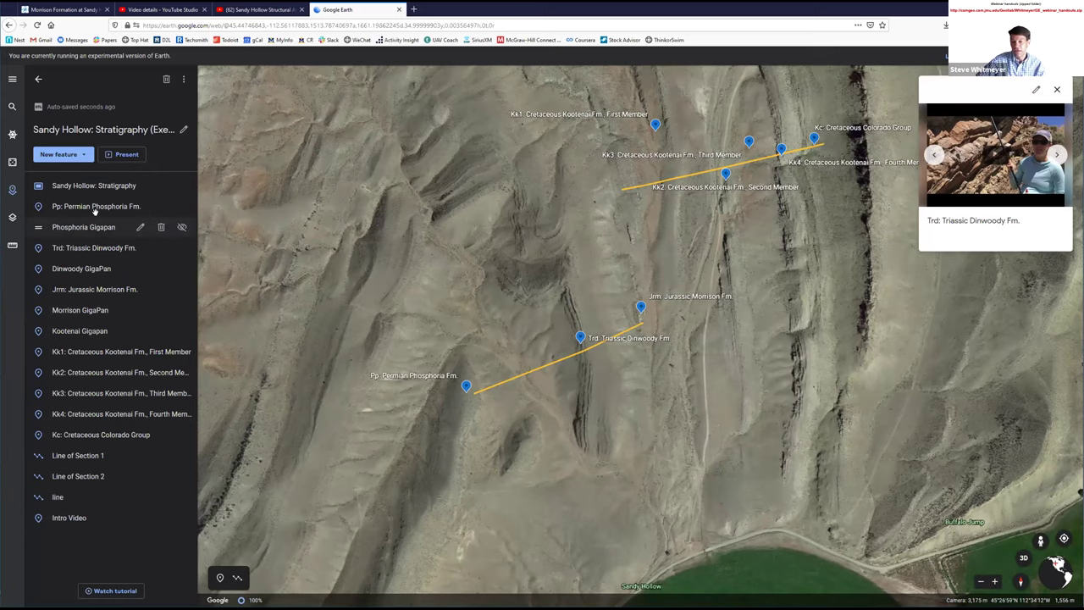
pyautogui.click(69, 516)
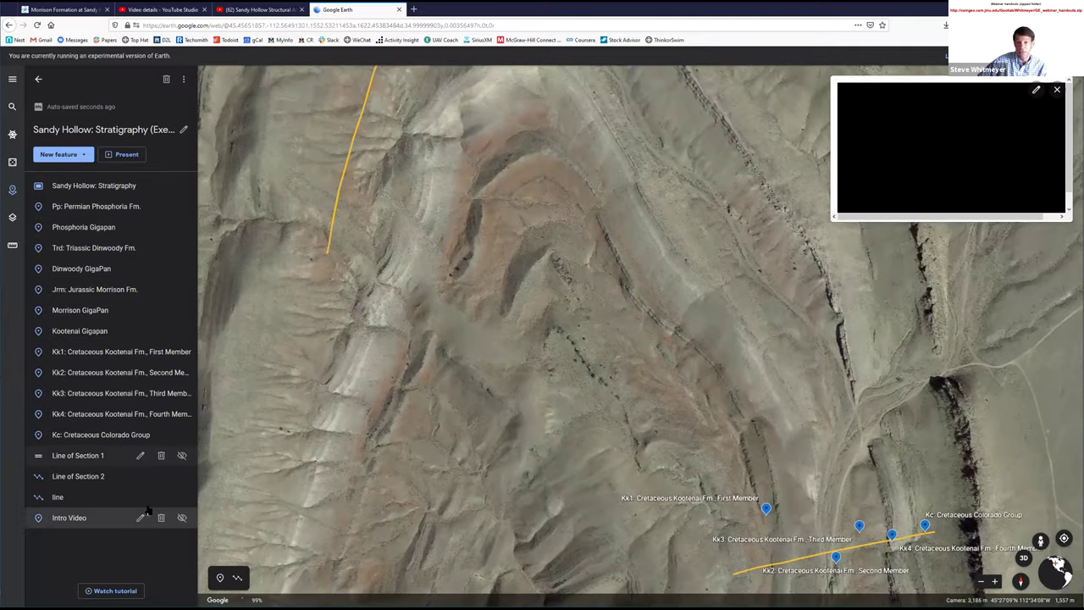
pyautogui.click(140, 517)
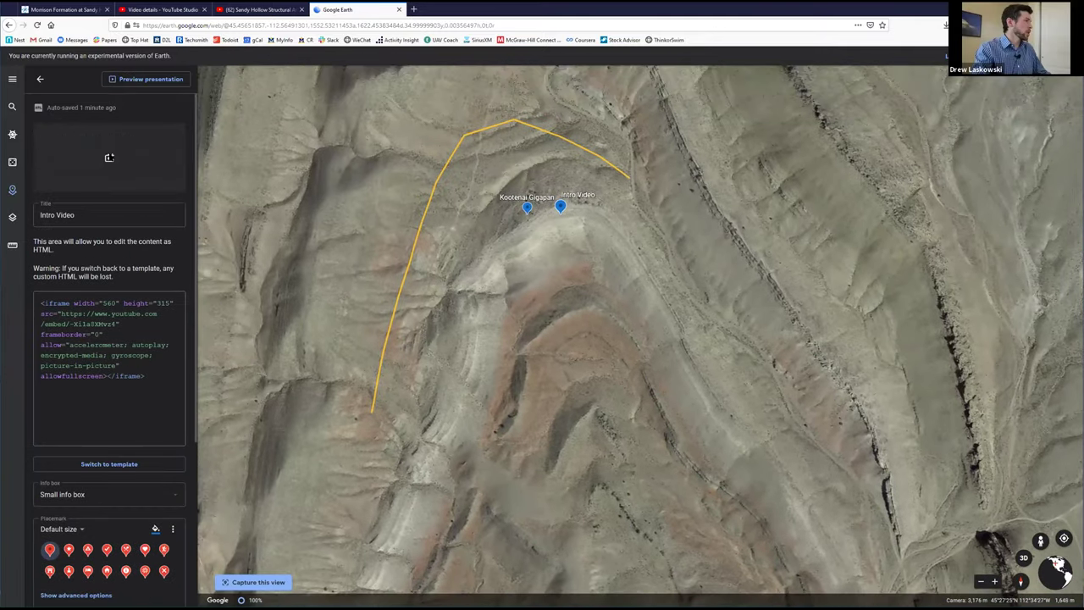
# Step: Check the image/video picker's YouTube option, cancel it, and switch to the Morrison Formation GigaPan tab
pyautogui.click(110, 158)
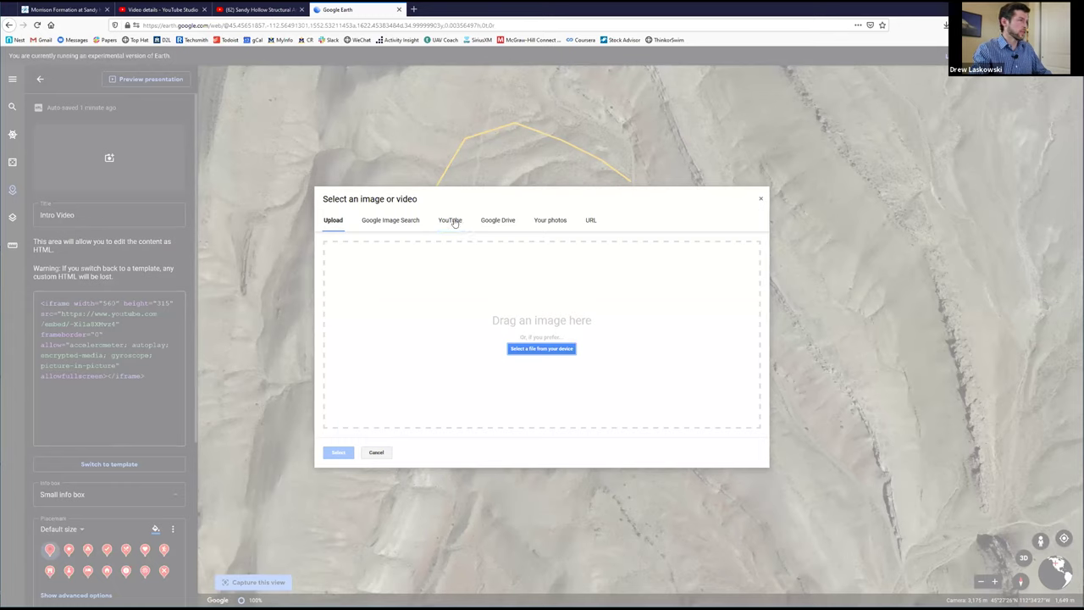
pyautogui.click(450, 220)
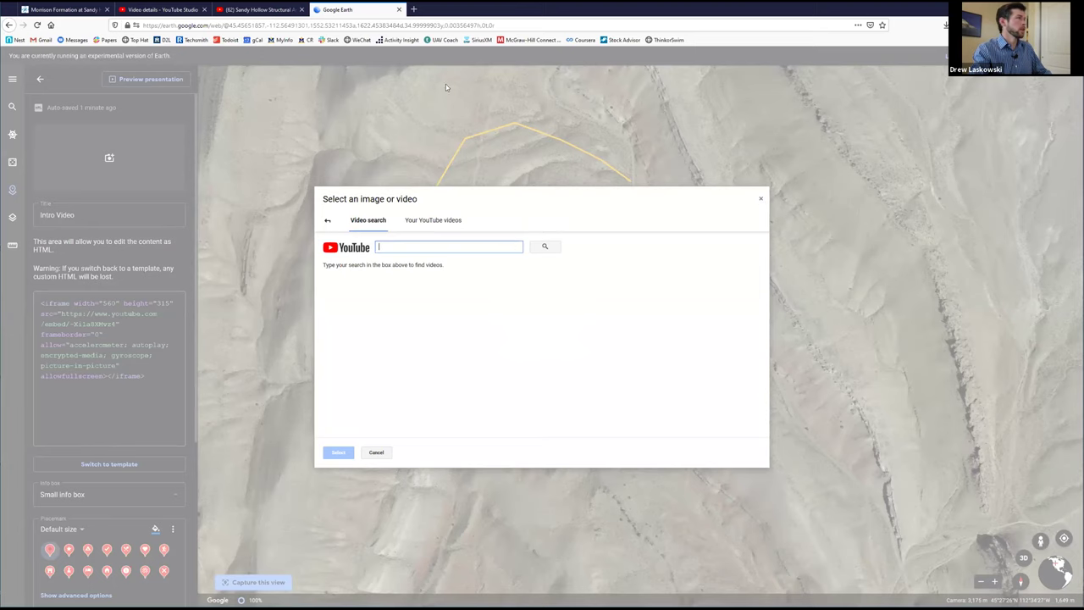
pyautogui.click(369, 64)
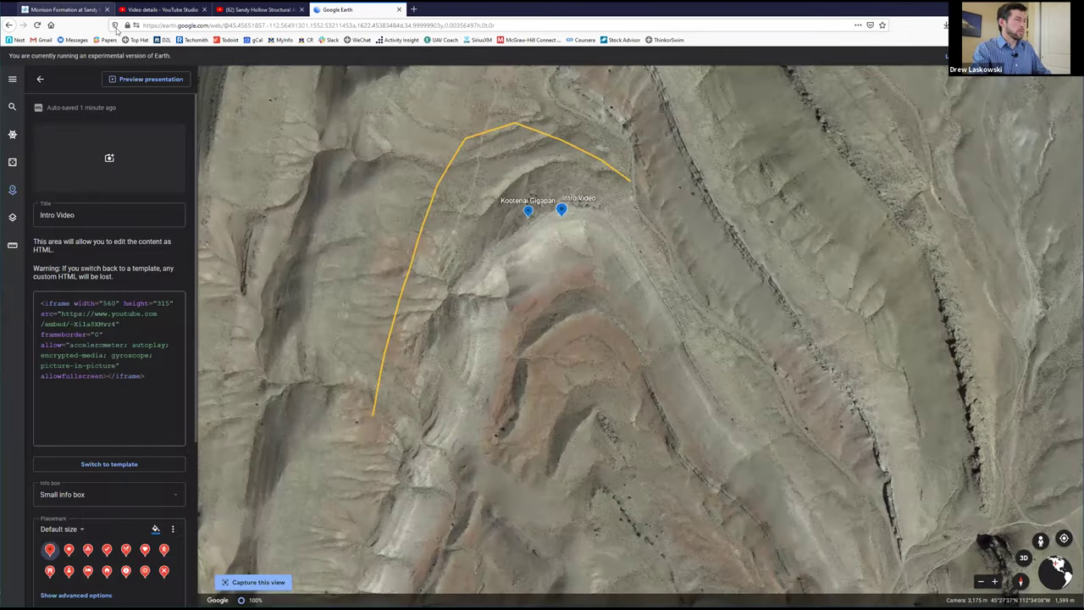
pyautogui.click(61, 9)
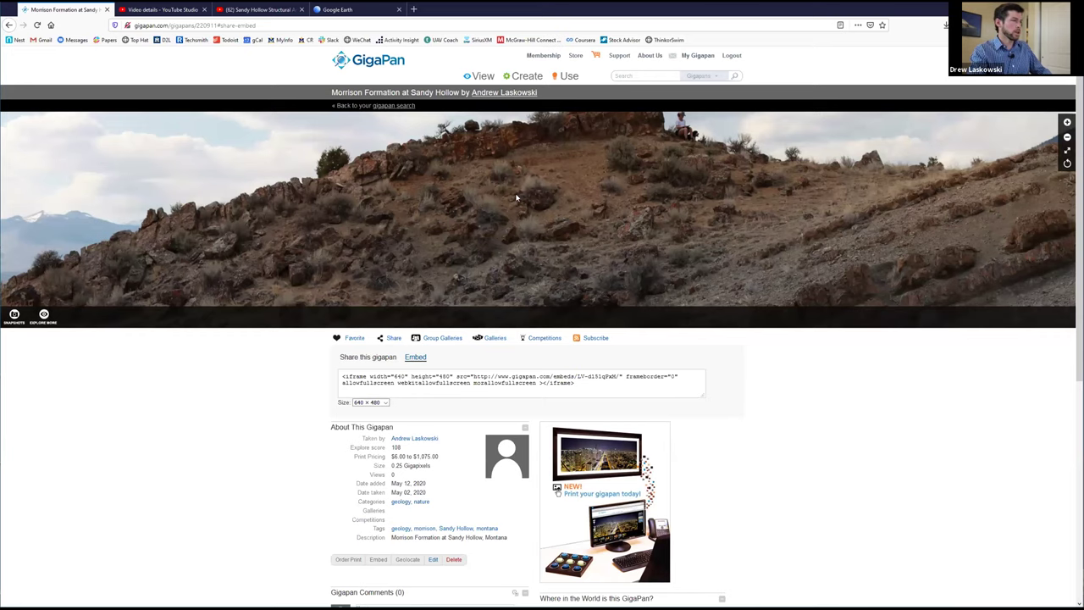
# Step: Zoom in and out on the Morrison Formation at Sandy Hollow panorama
pyautogui.scroll(-3, 516, 197)
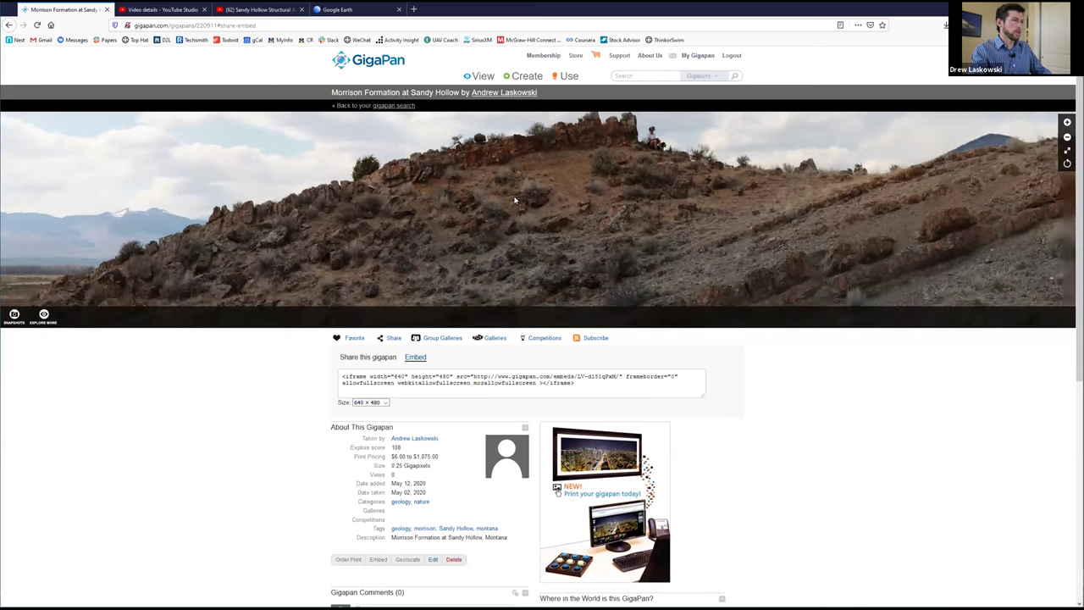
pyautogui.scroll(-5, 514, 200)
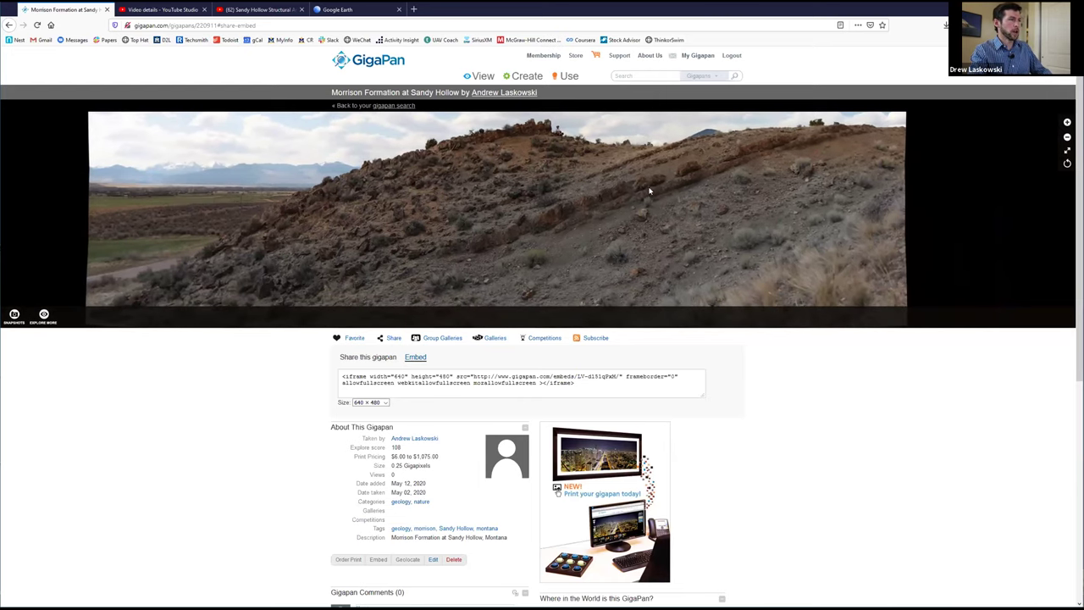
pyautogui.scroll(1, 667, 197)
pyautogui.scroll(6, 675, 196)
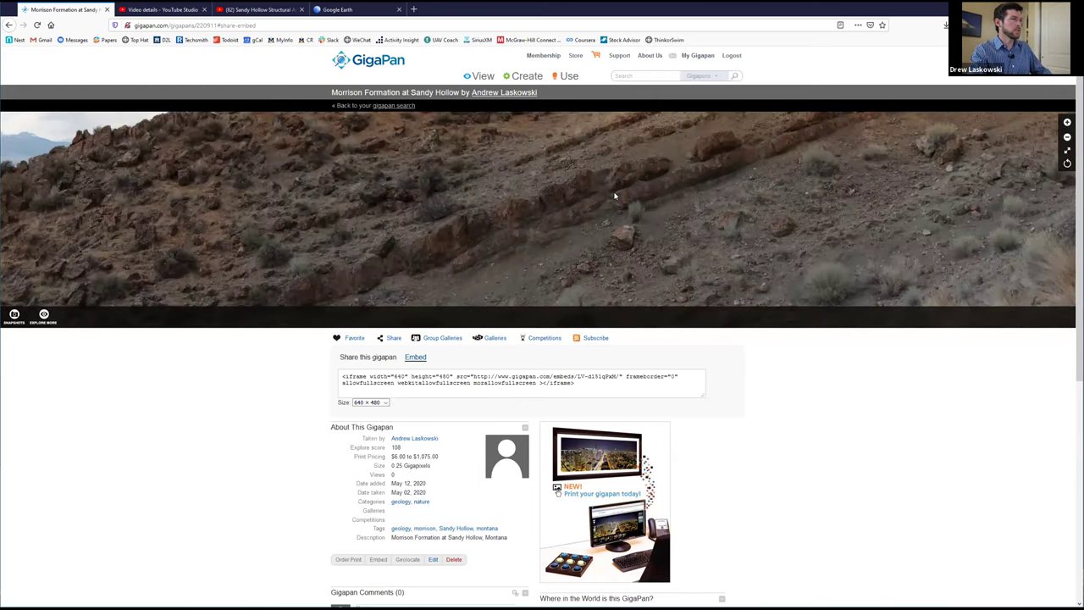
pyautogui.scroll(2, 555, 237)
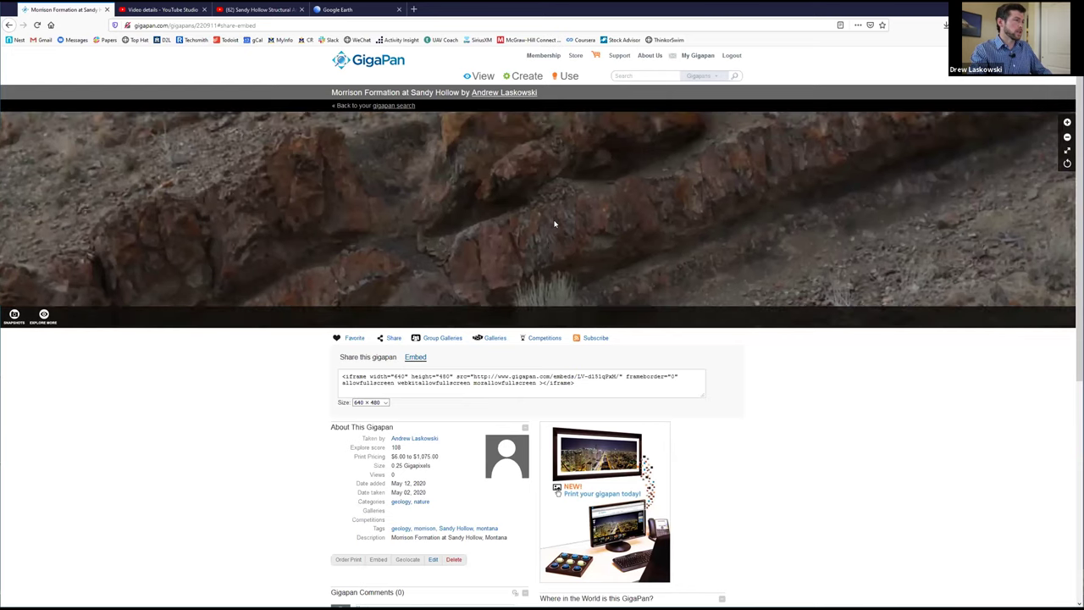
pyautogui.scroll(-4, 555, 209)
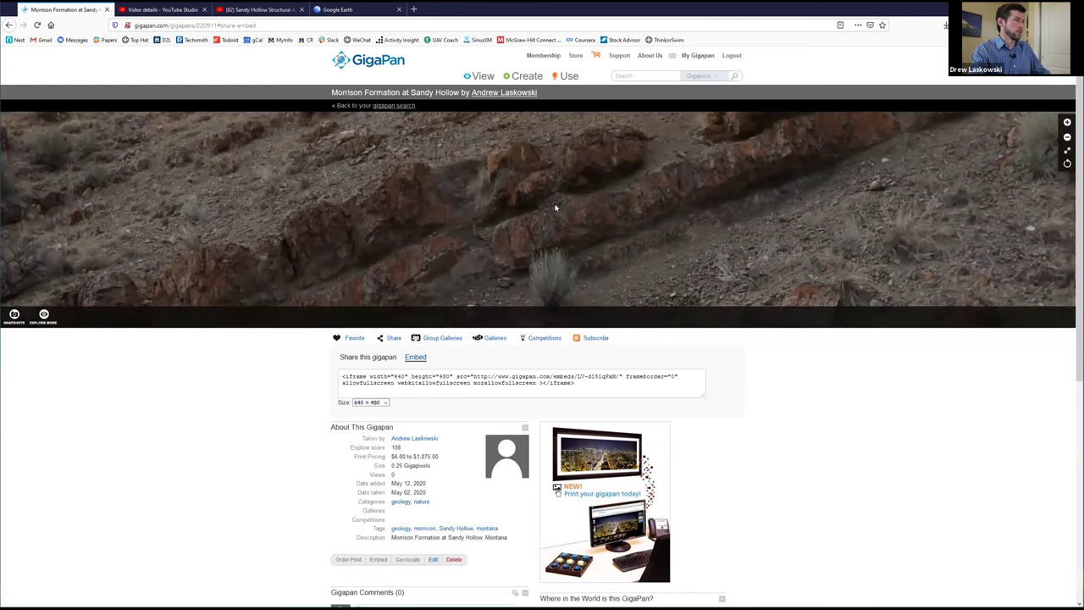
pyautogui.scroll(-6, 555, 209)
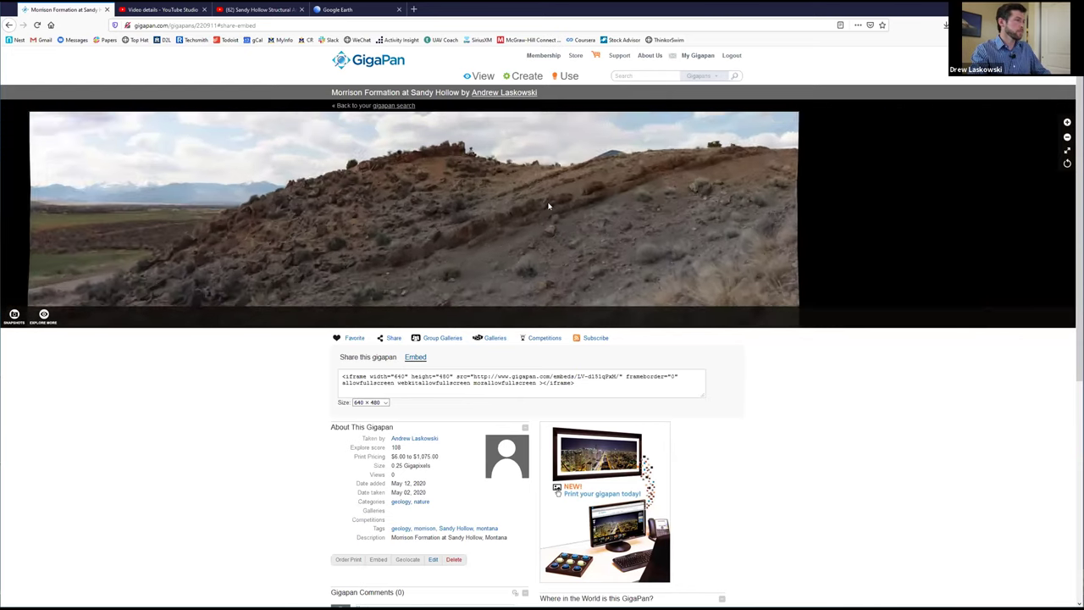
# Step: Select the panorama's full 640 × 480 iframe code under Share > Embed and return to Google Earth
pyautogui.click(391, 338)
pyautogui.click(390, 338)
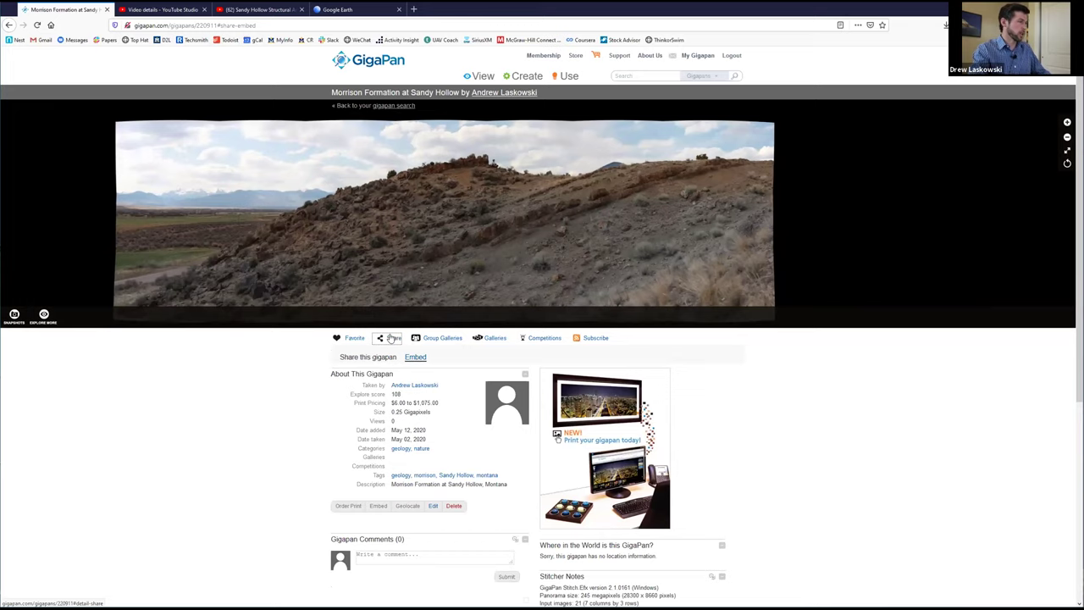
pyautogui.click(416, 357)
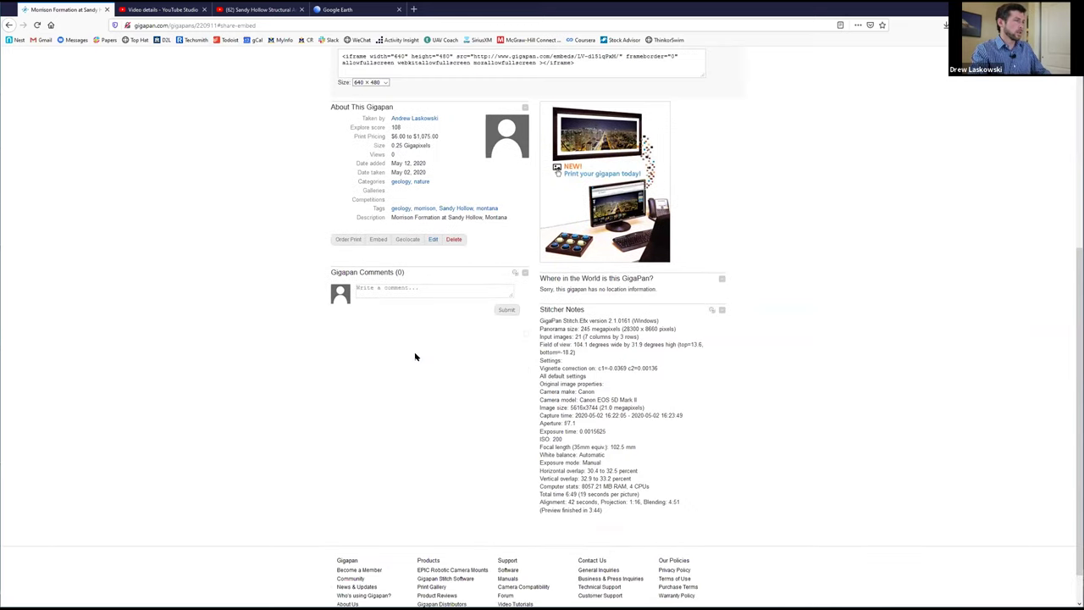
pyautogui.scroll(3, 491, 159)
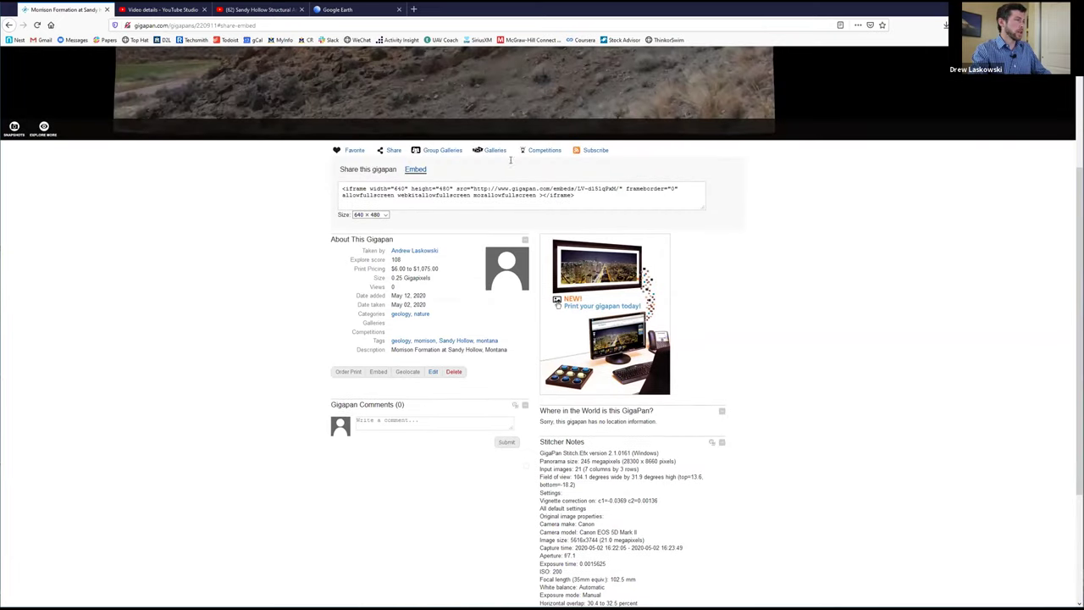
pyautogui.click(554, 195)
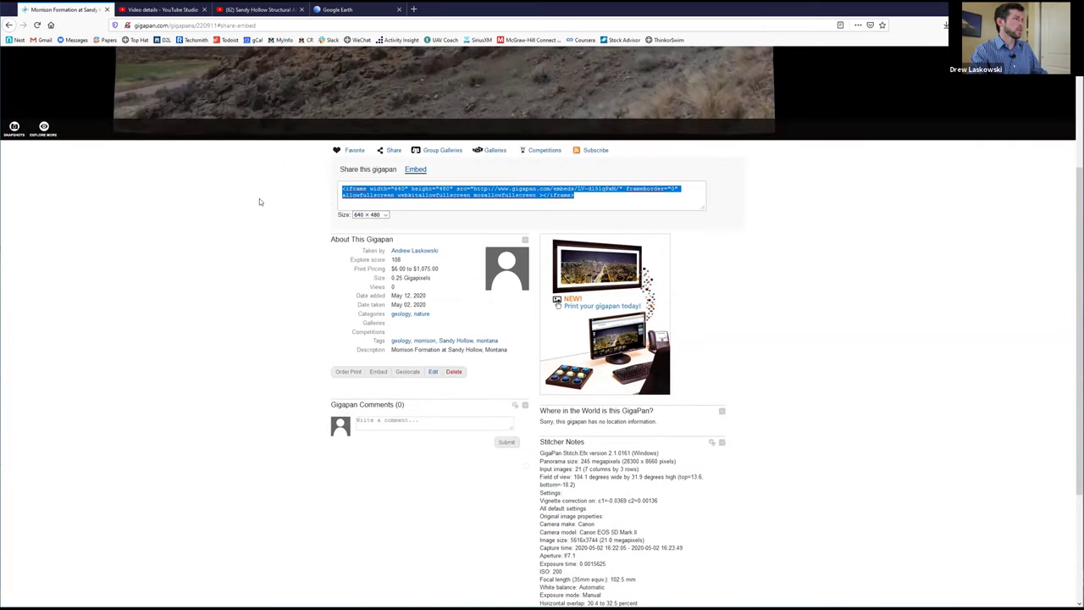
pyautogui.scroll(4, 293, 285)
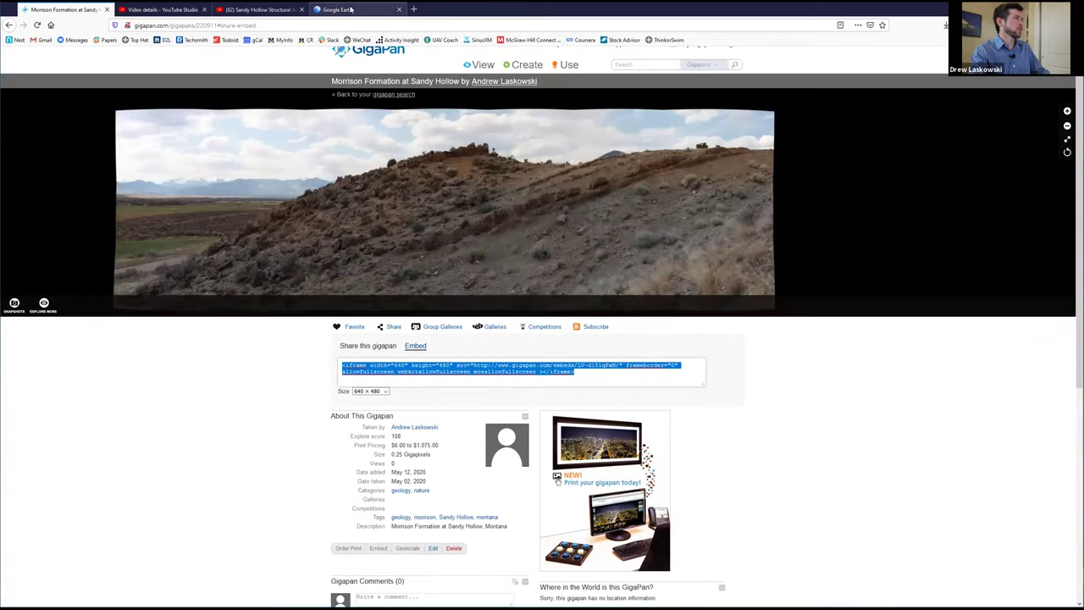
pyautogui.click(351, 9)
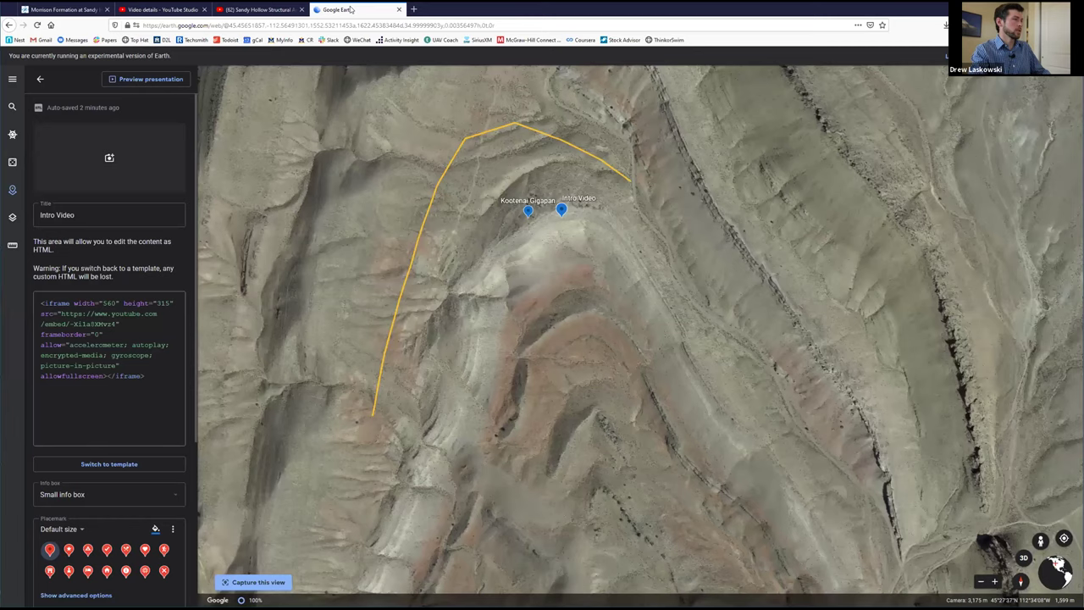
# Step: Leave the Intro Video editor, open the Morrison GigaPan placemark, and zoom within its panorama
pyautogui.click(39, 80)
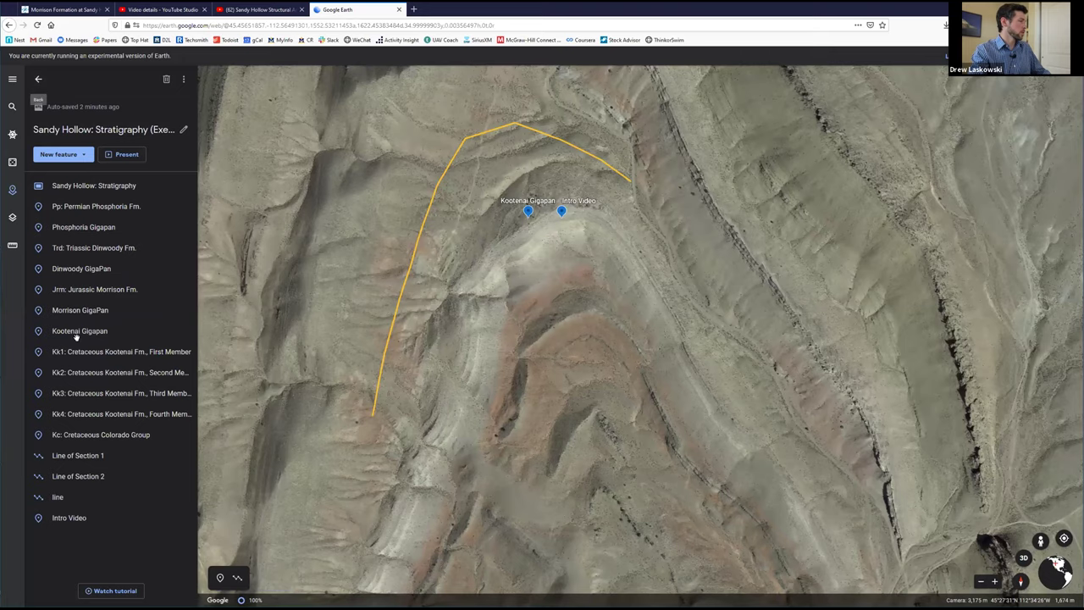
pyautogui.click(78, 310)
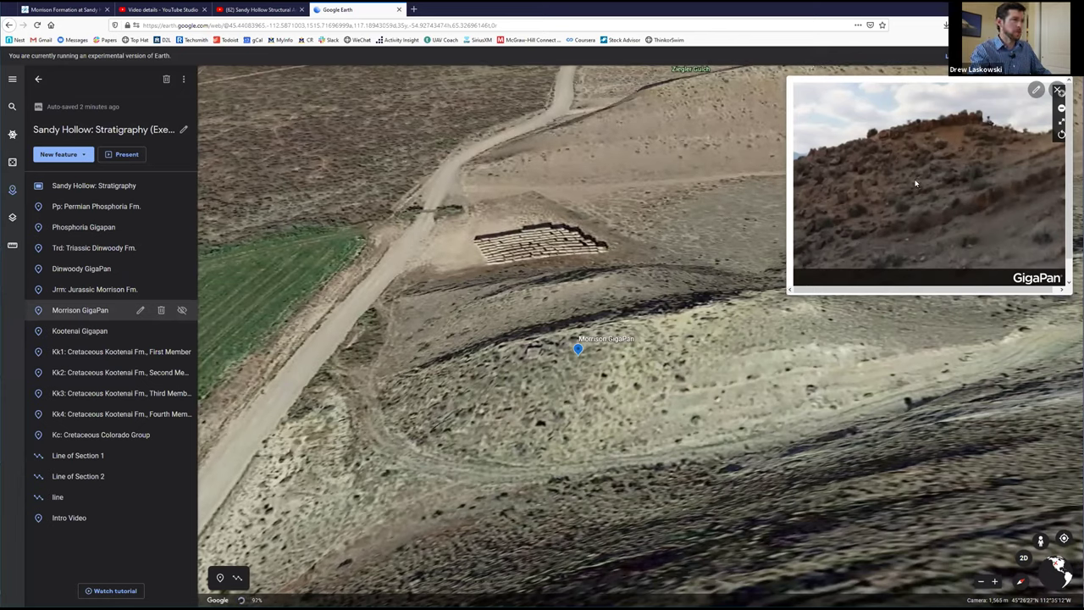
pyautogui.scroll(3, 913, 185)
pyautogui.scroll(3, 958, 182)
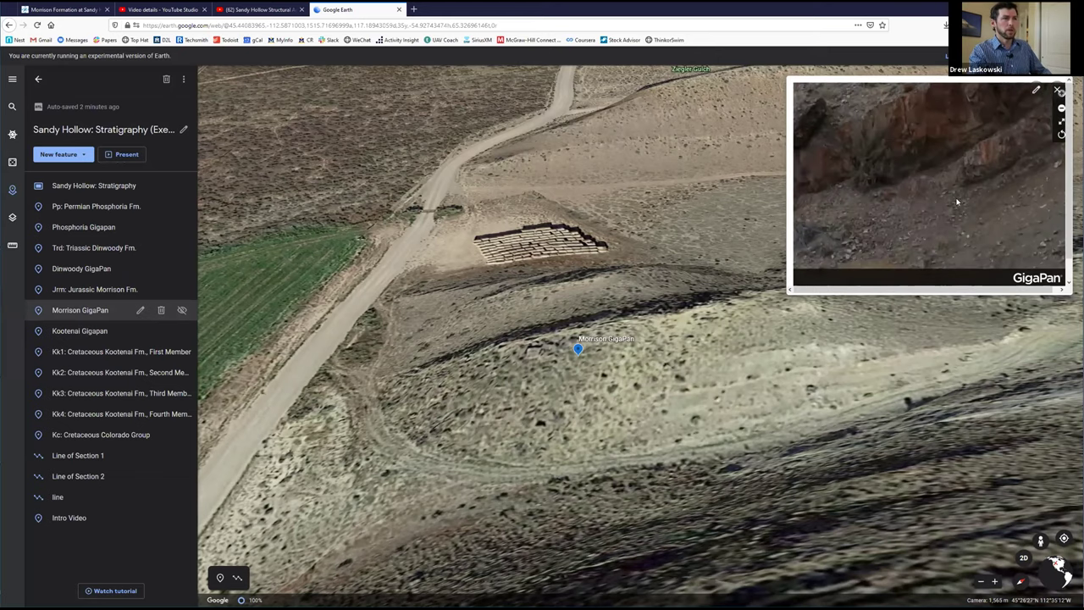
pyautogui.scroll(3, 936, 153)
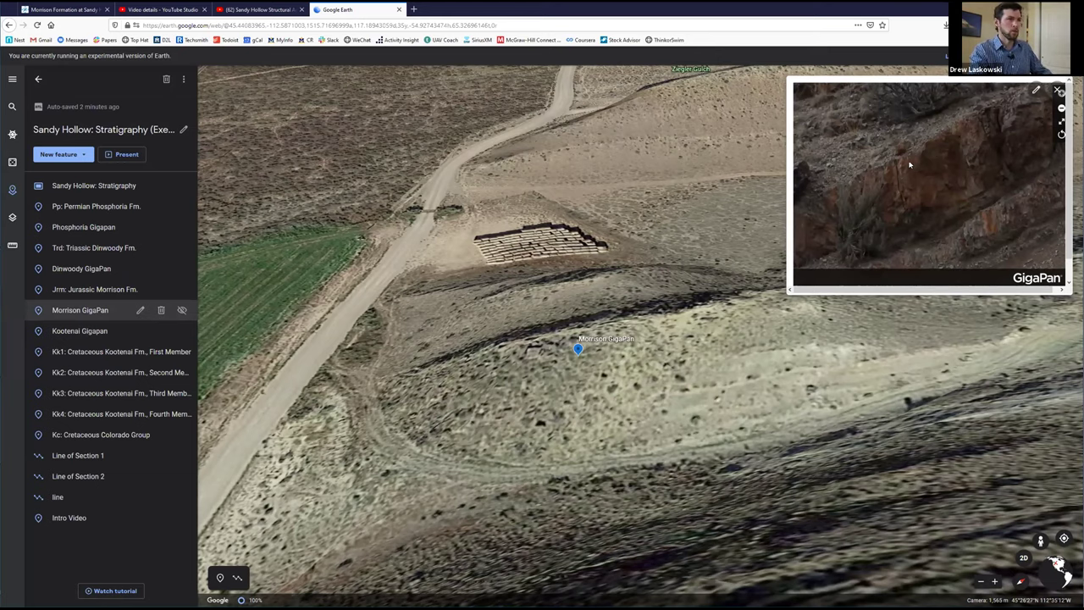
pyautogui.scroll(3, 926, 164)
pyautogui.scroll(-3, 932, 163)
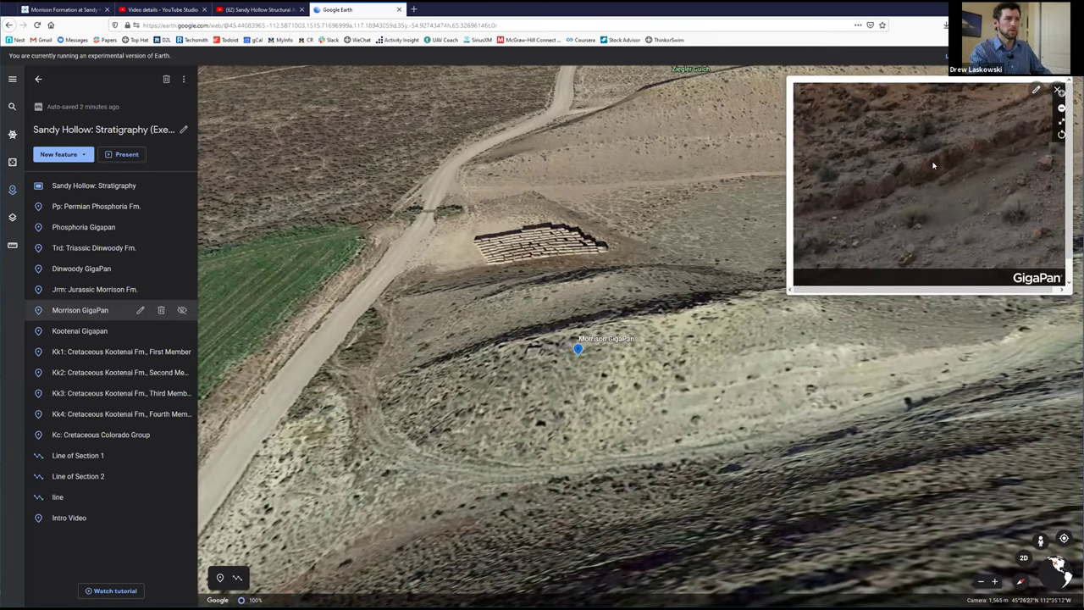
pyautogui.scroll(2, 898, 167)
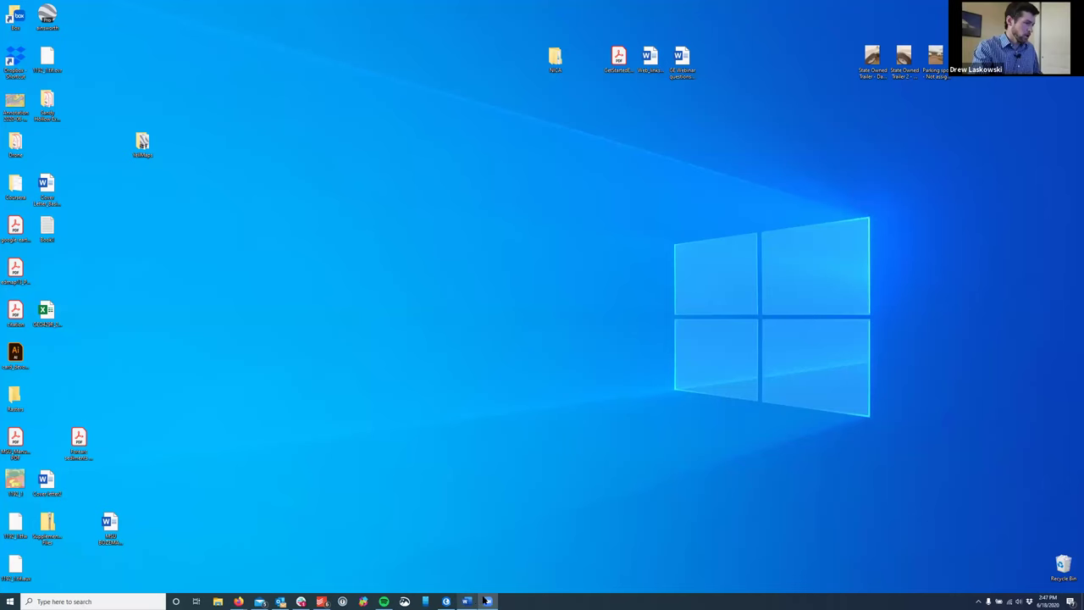
# Step: Show the Ainsworth Park orthomosaic map in ArcGIS Pro, zoom out, then reveal the desktop
pyautogui.click(446, 600)
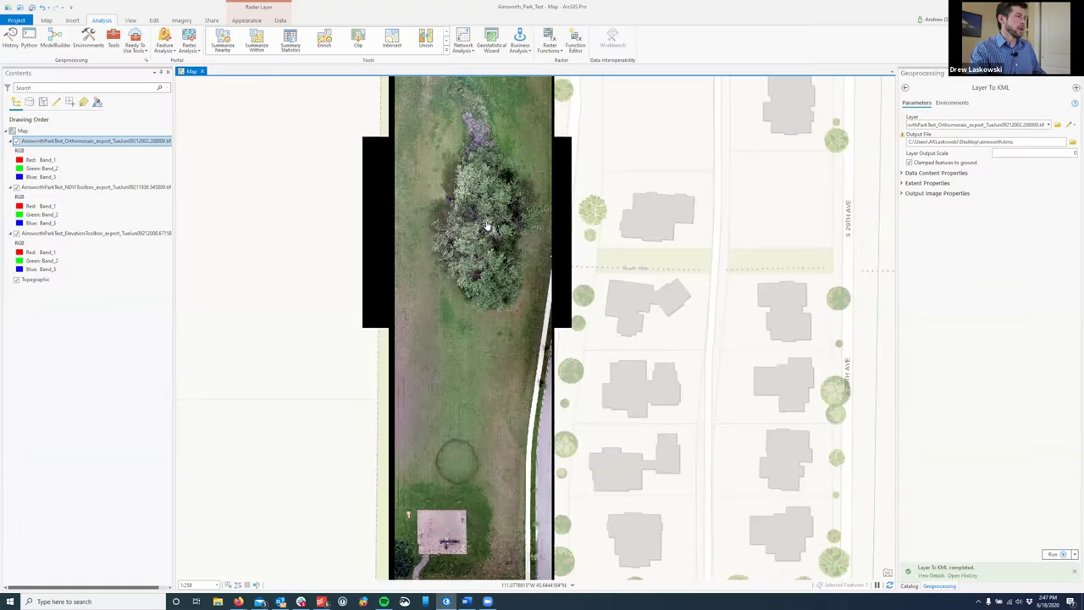
pyautogui.scroll(-3, 460, 269)
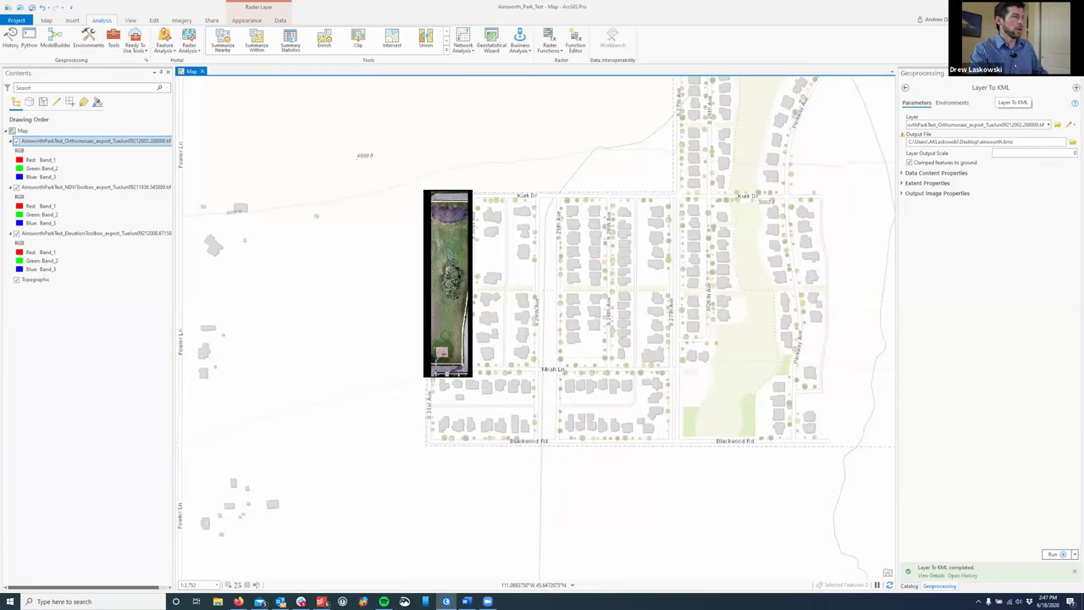
pyautogui.press('super+d')
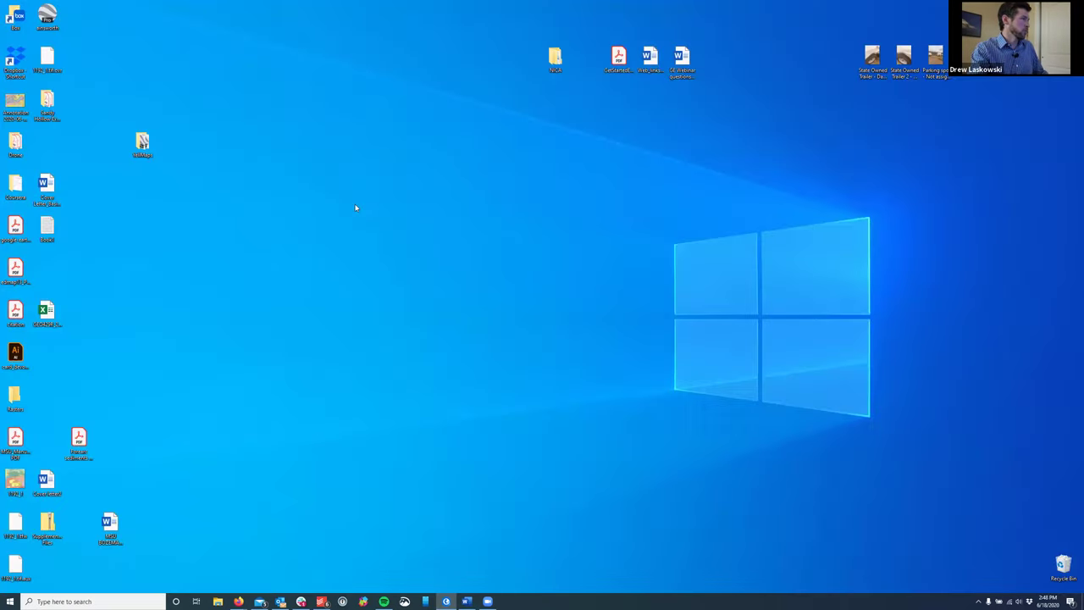
# Step: Restore Google Earth and open the AinsworthParkTest_Orthomosaic KML project from saved Projects
pyautogui.moveTo(46, 15); pyautogui.dragTo(362, 301)
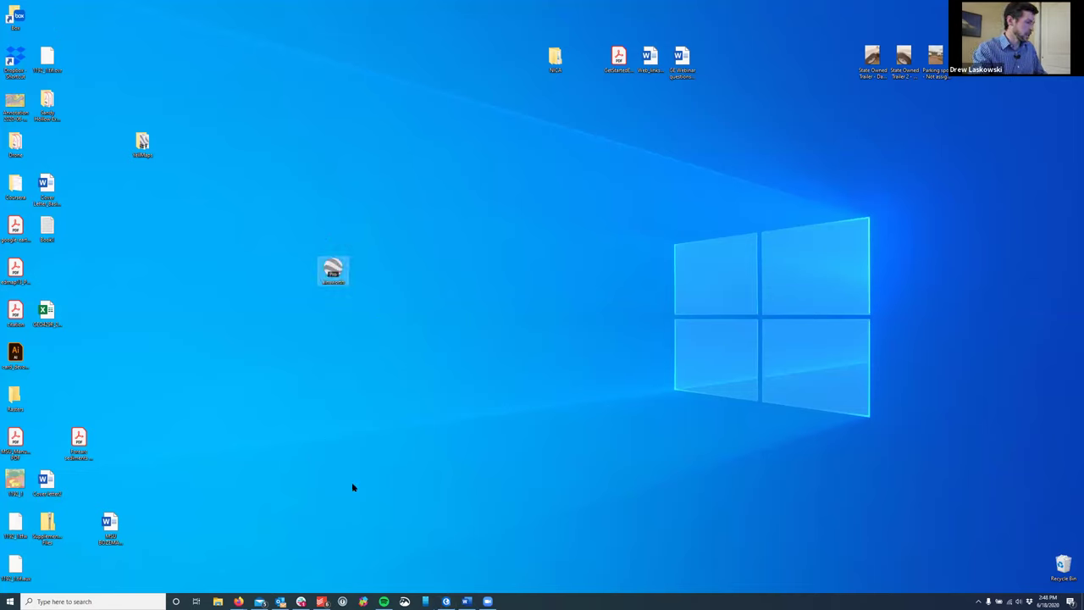
pyautogui.moveTo(238, 601)
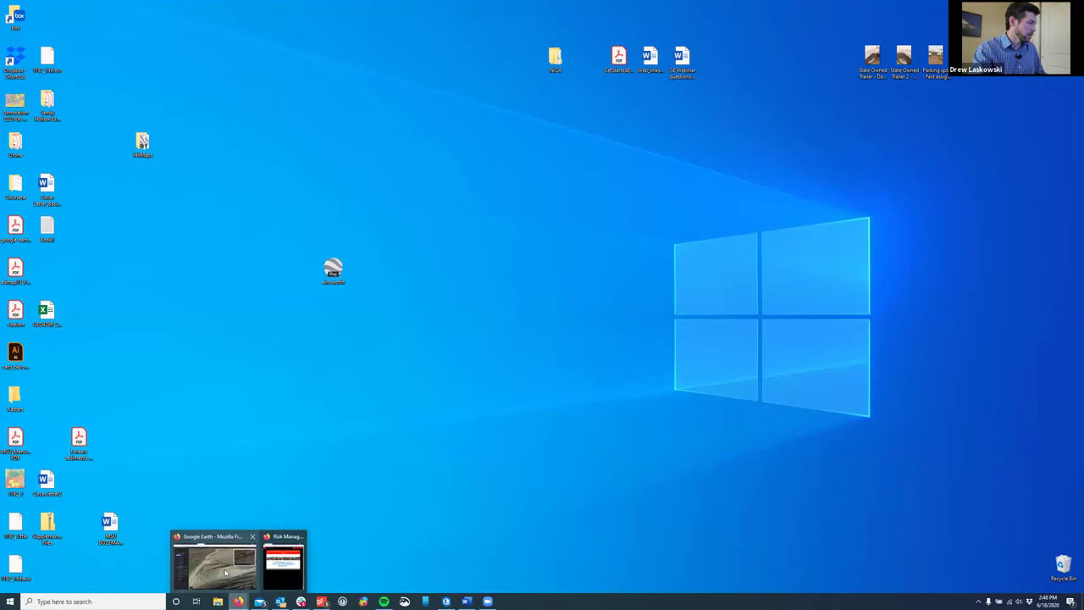
pyautogui.click(238, 556)
pyautogui.click(39, 79)
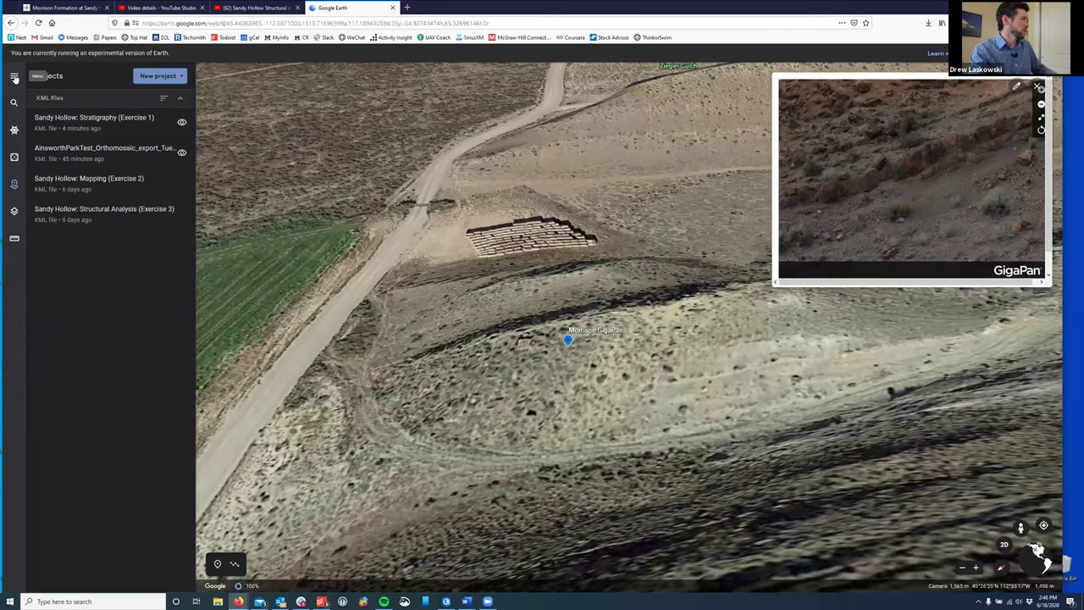
pyautogui.click(15, 77)
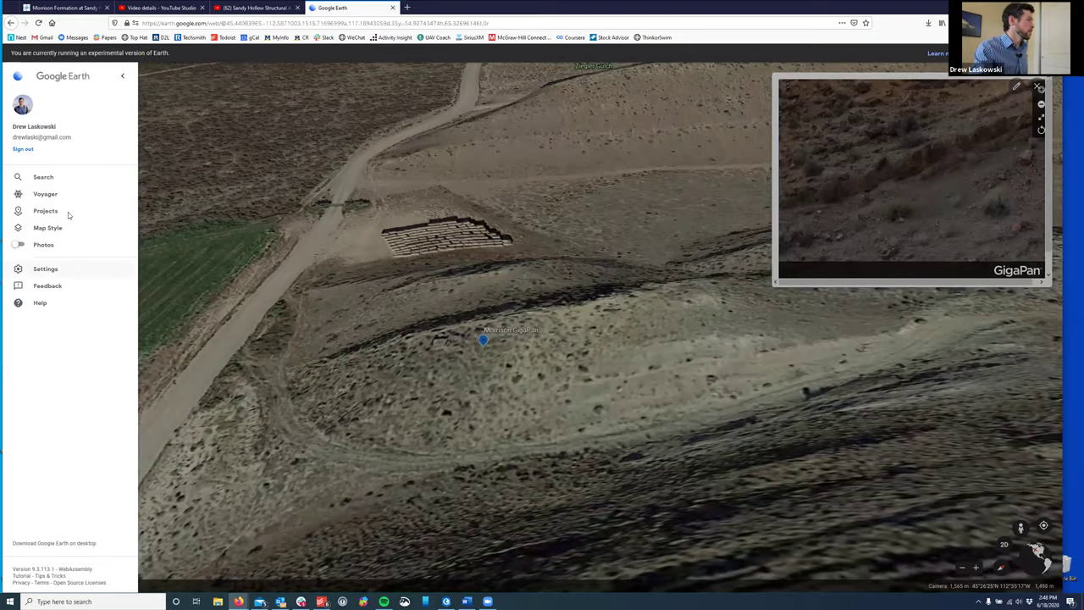
pyautogui.click(65, 212)
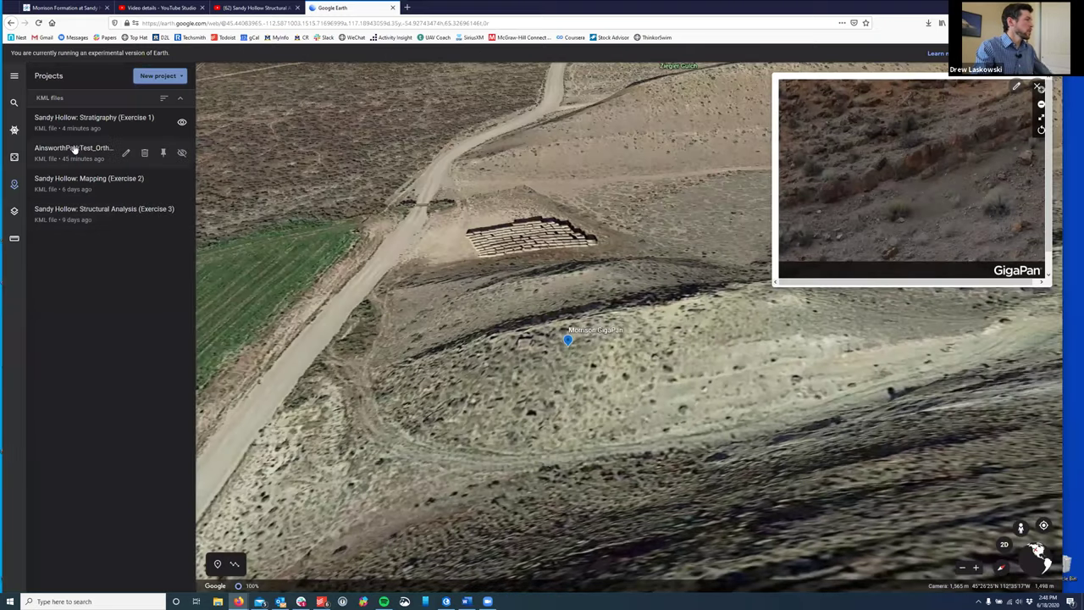
pyautogui.click(74, 149)
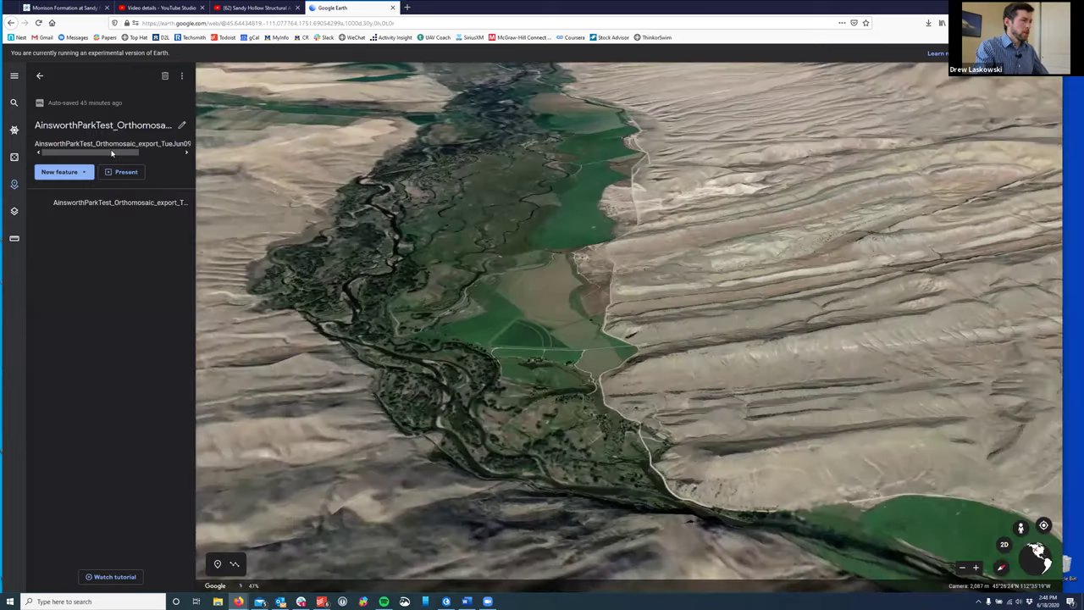
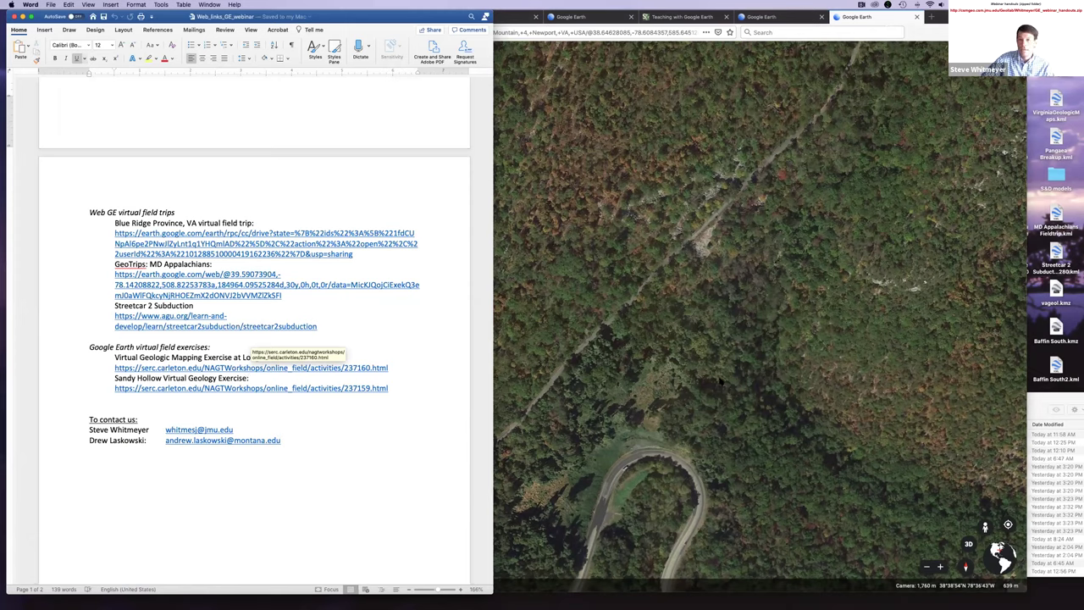
# Step: Follow the handout link to SERC and open the Teaching with Online Field Experiences activities list
pyautogui.click(346, 368)
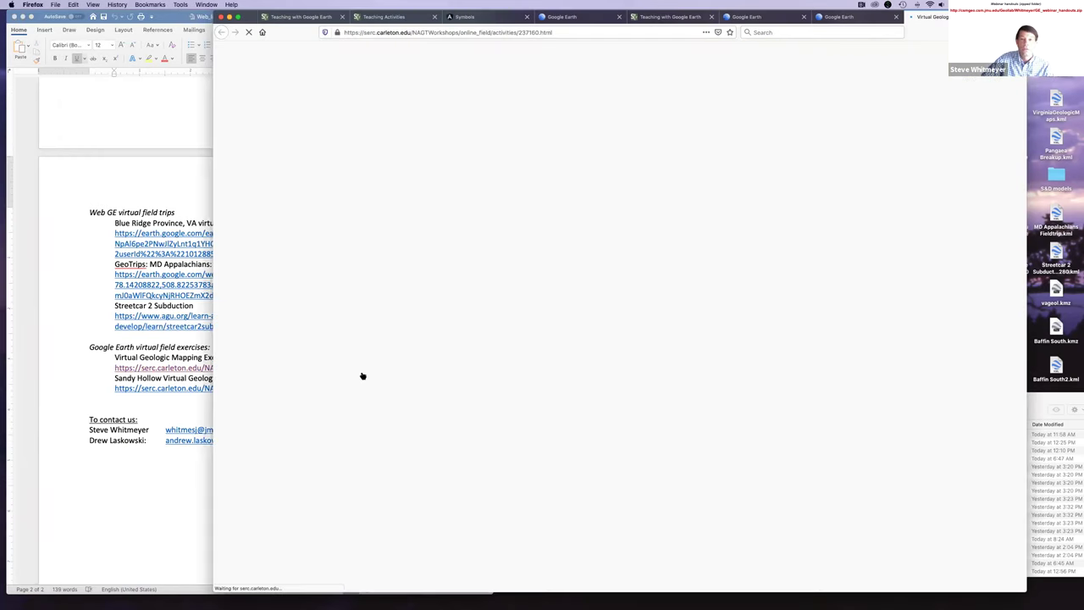
pyautogui.scroll(-3, 549, 371)
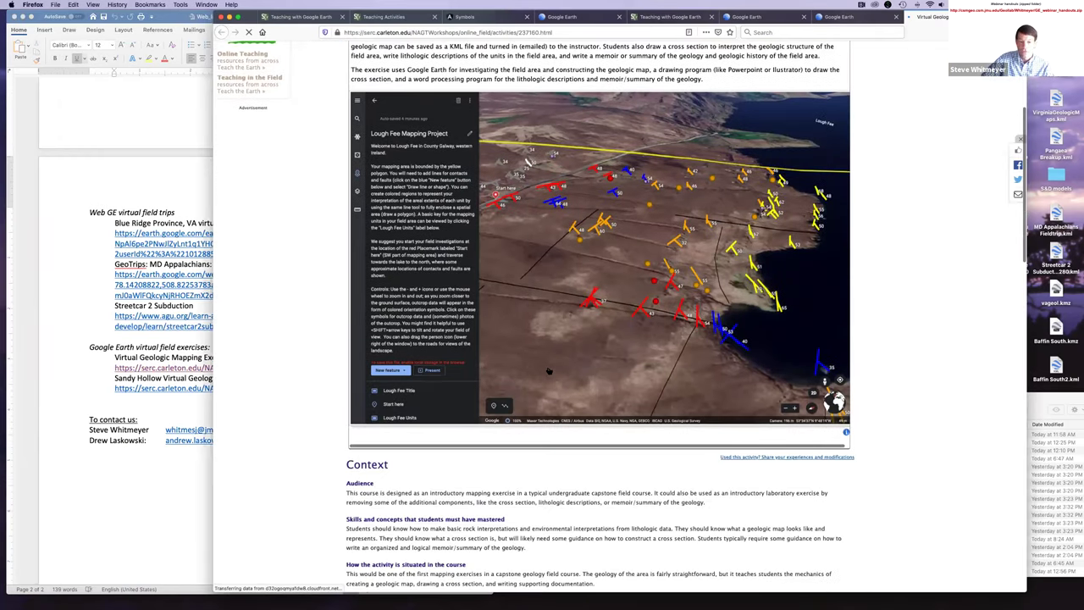
pyautogui.scroll(3, 541, 340)
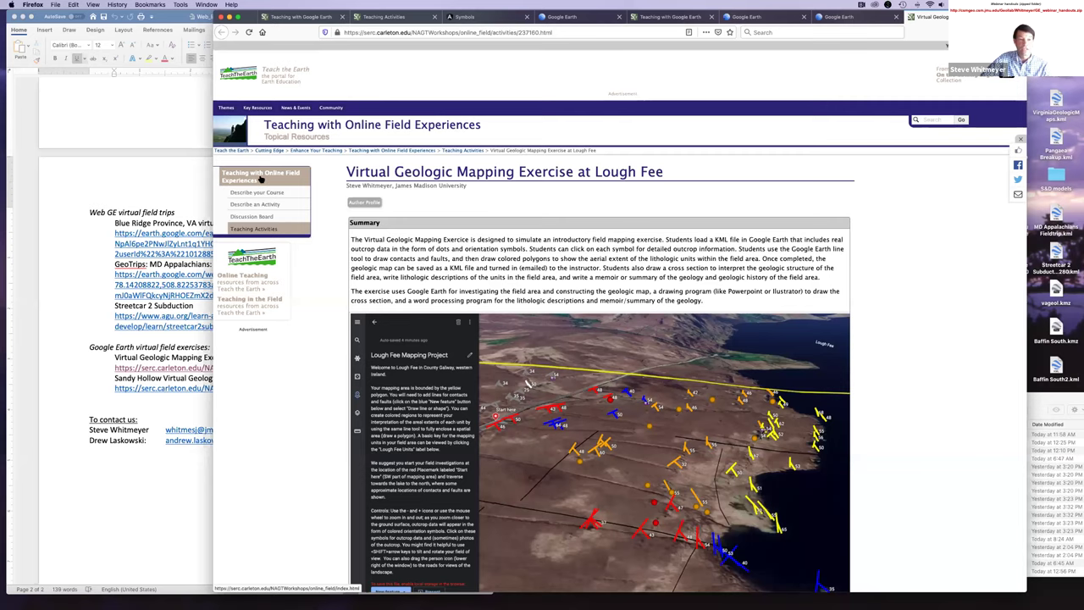
pyautogui.click(243, 179)
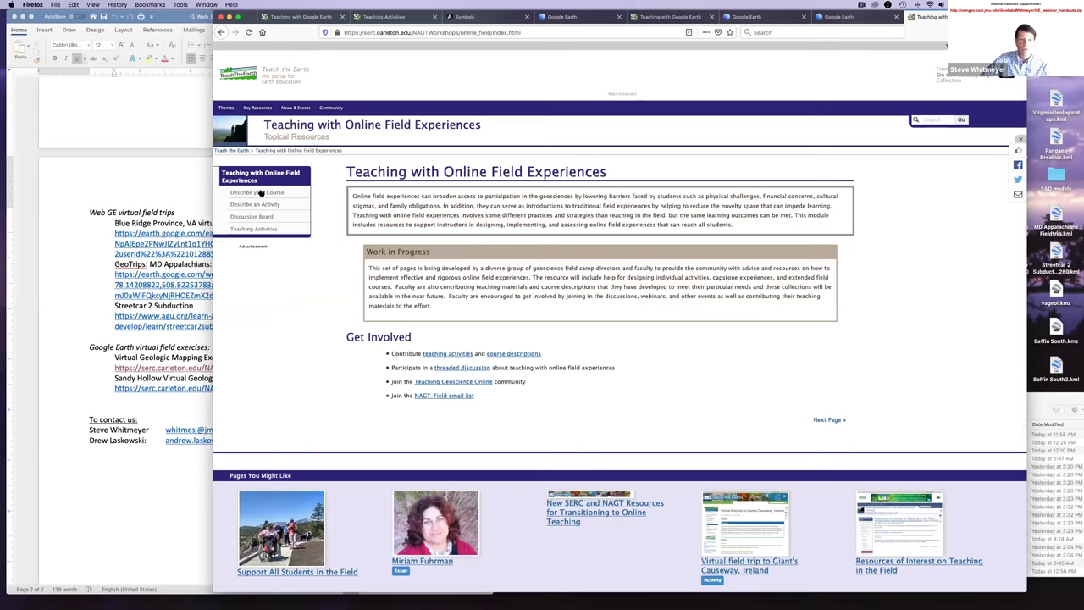
pyautogui.click(270, 232)
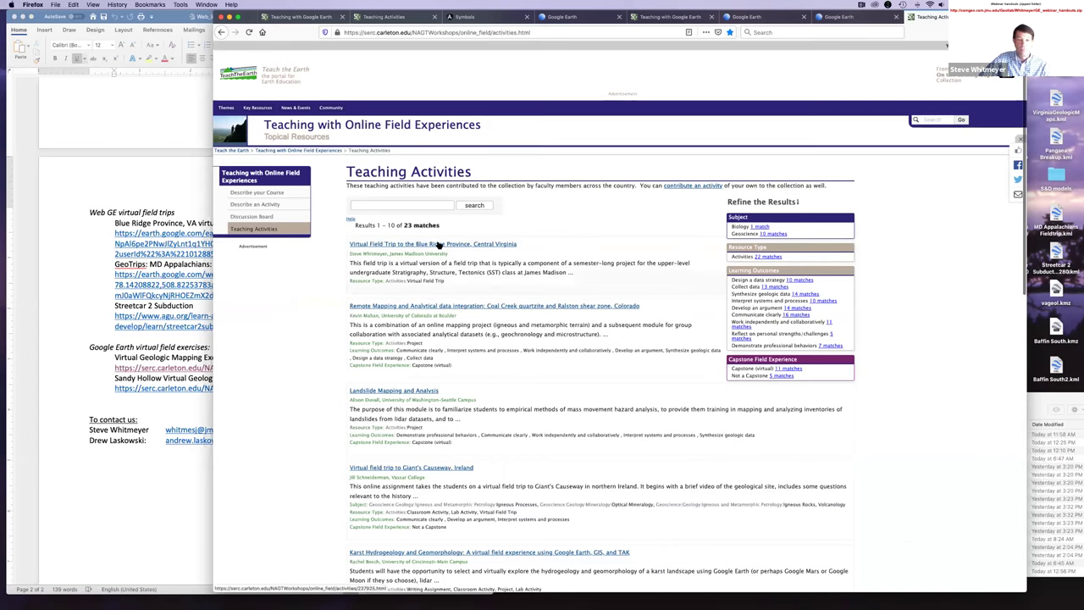
# Step: Page through to the third page of activity results and dismiss the NAGT membership prompt
pyautogui.scroll(-15, 544, 298)
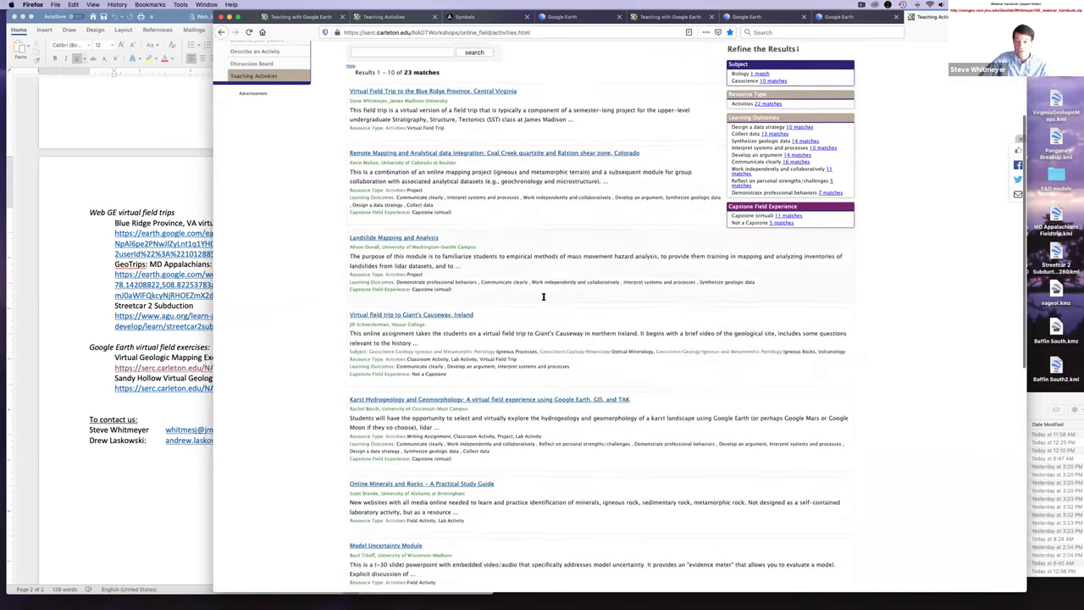
pyautogui.click(837, 342)
pyautogui.scroll(-5, 652, 316)
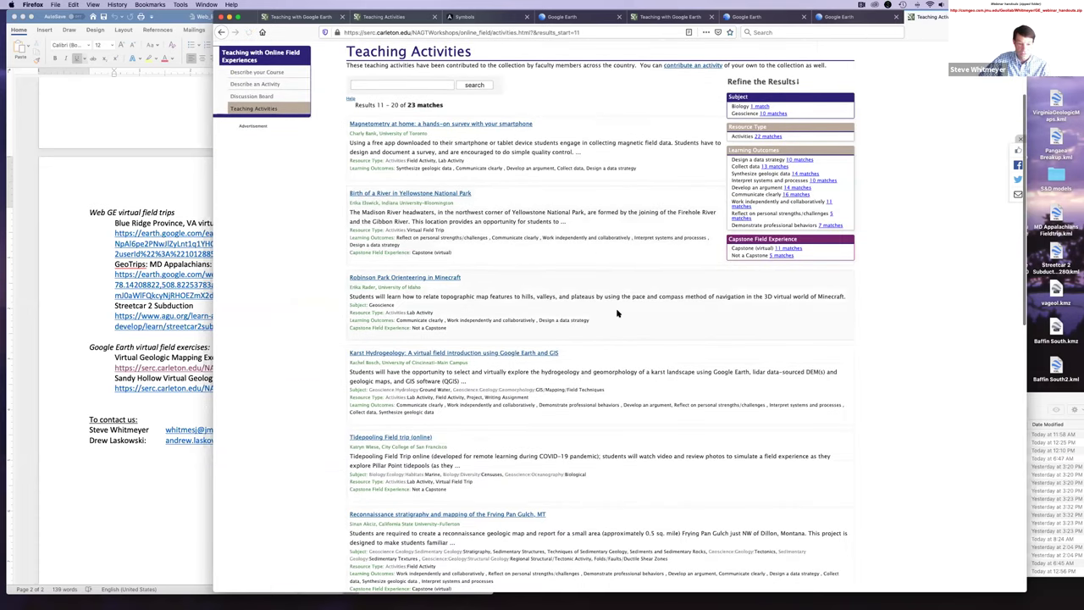
pyautogui.scroll(-2, 616, 313)
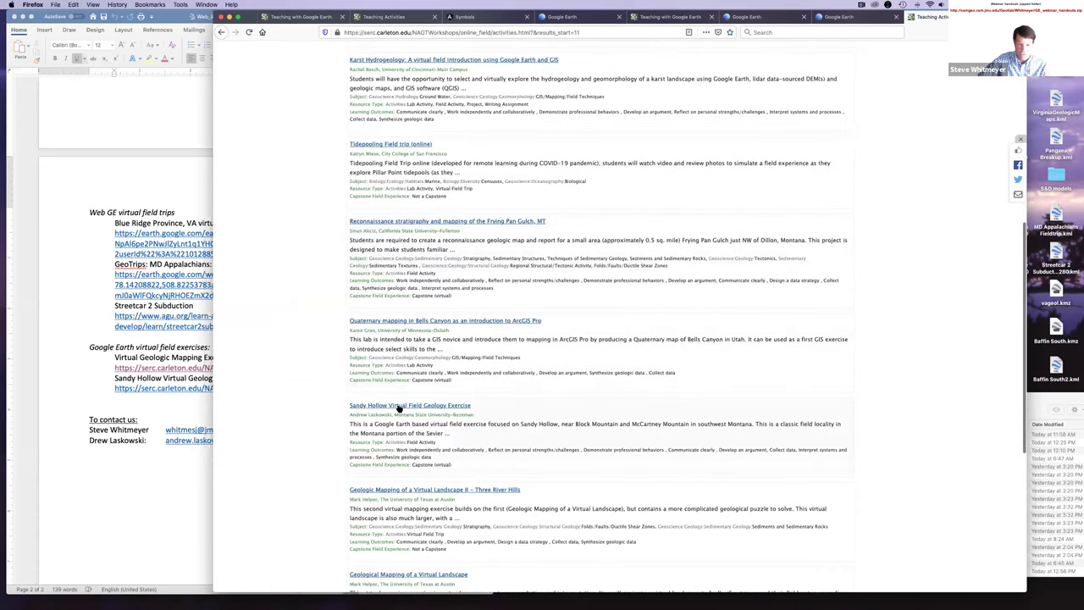
pyautogui.scroll(-1, 703, 375)
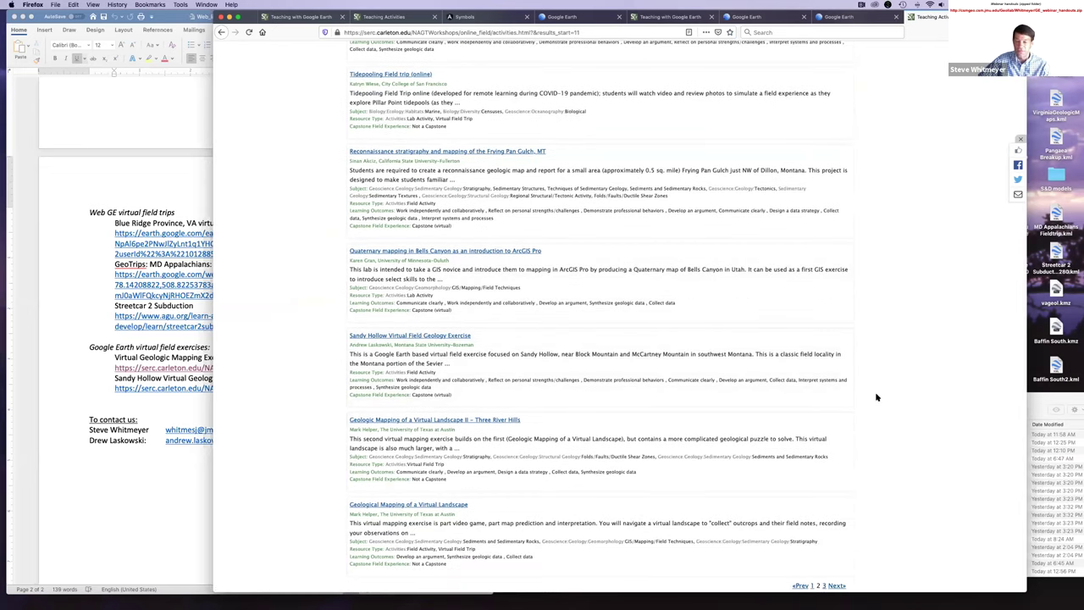
pyautogui.scroll(-4, 866, 395)
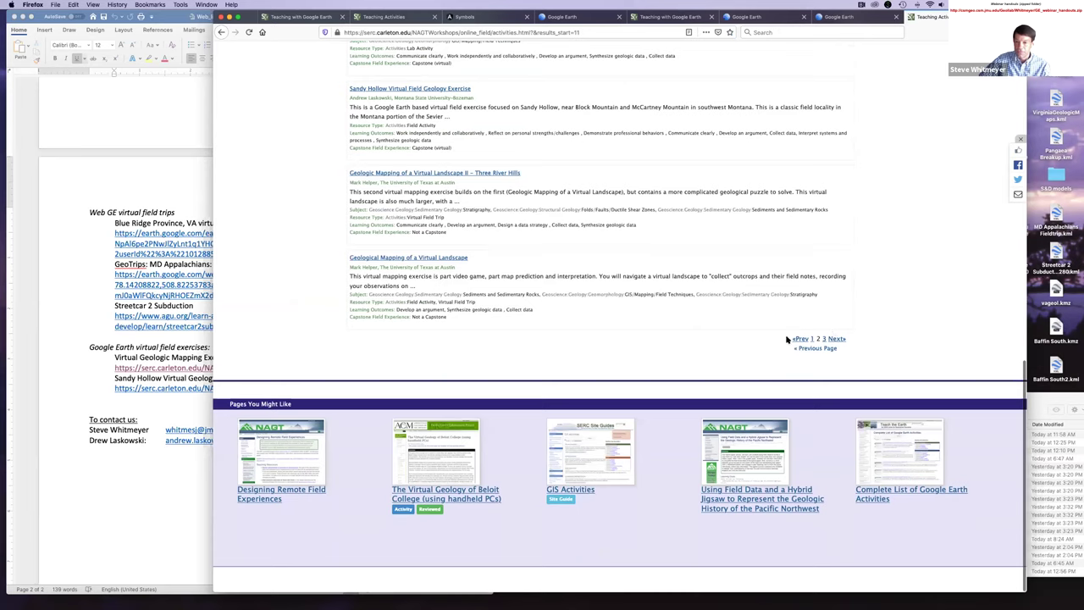
pyautogui.click(836, 338)
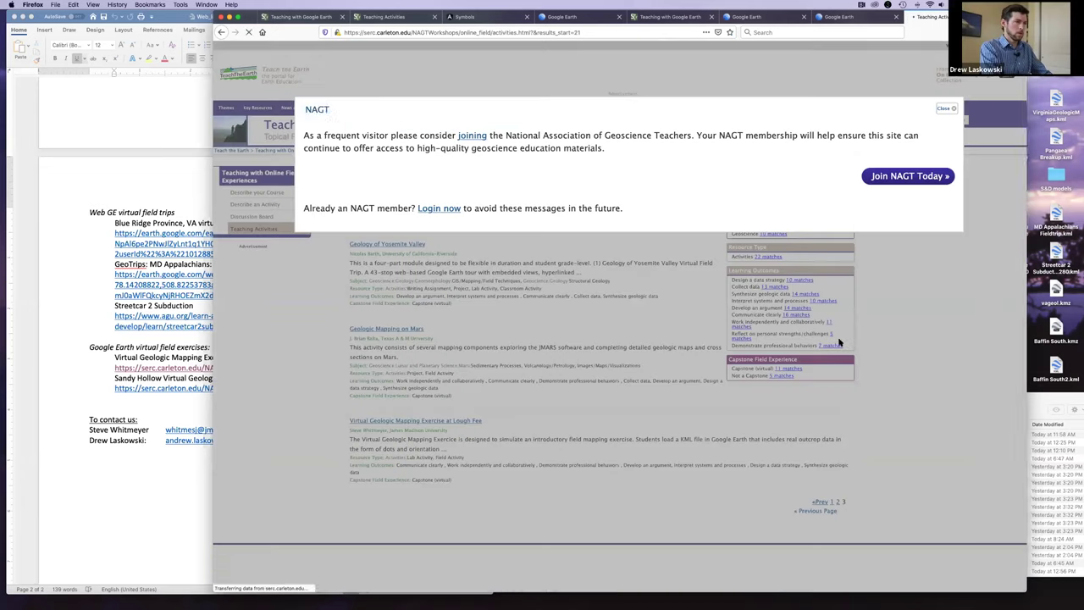
pyautogui.click(944, 108)
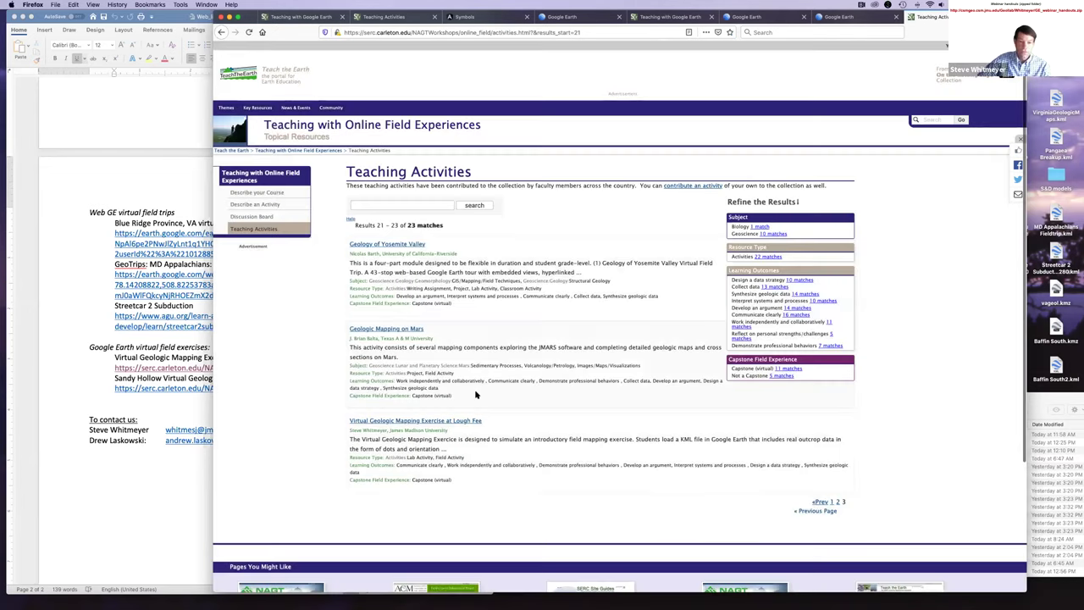
# Step: Open the Lough Fee mapping exercise page, then return to the Word handout
pyautogui.click(431, 421)
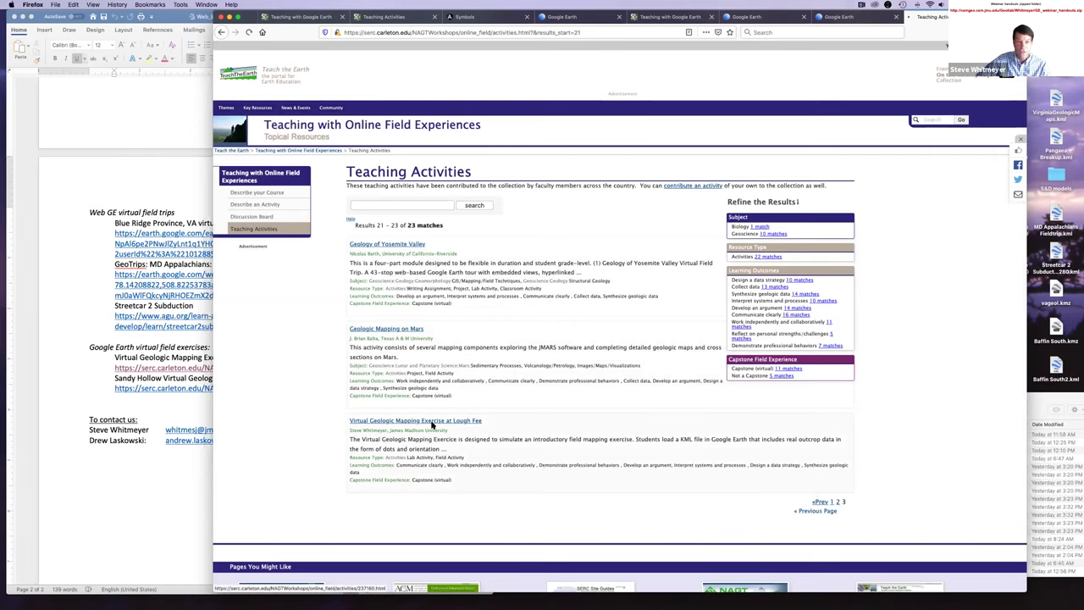
pyautogui.scroll(-2, 610, 268)
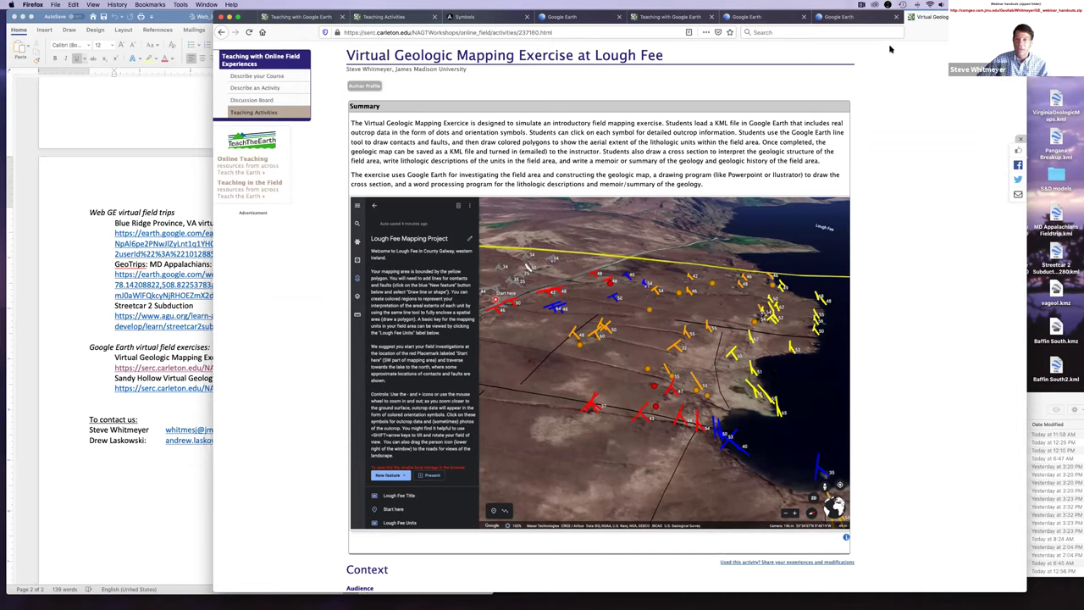
pyautogui.click(44, 354)
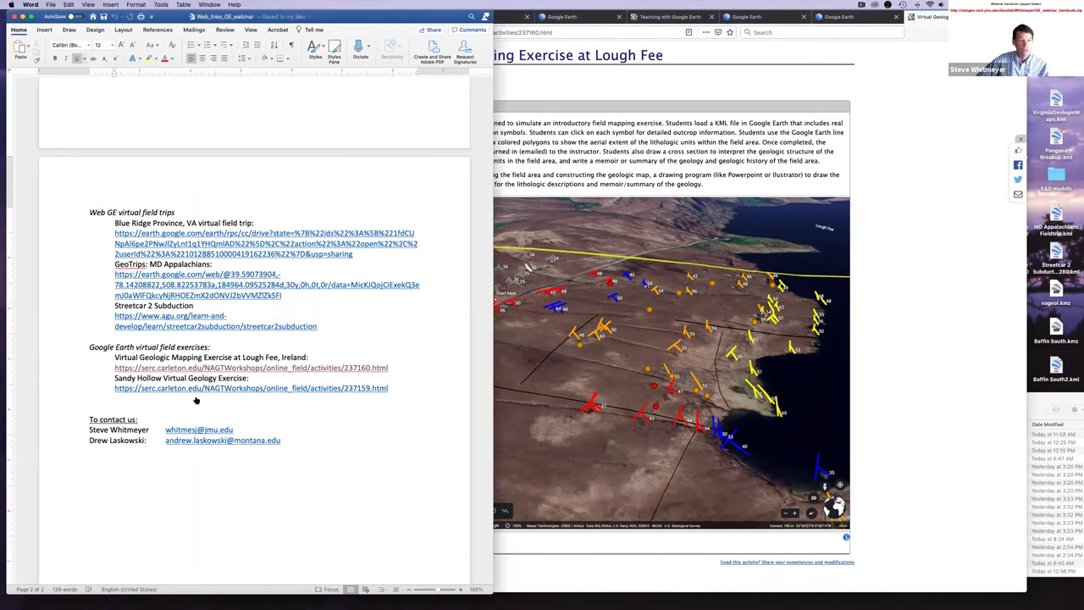
# Step: Scroll the handout up to the Symbols tool link, then switch to the browser's Symbols page
pyautogui.scroll(1, 197, 395)
pyautogui.scroll(5, 198, 394)
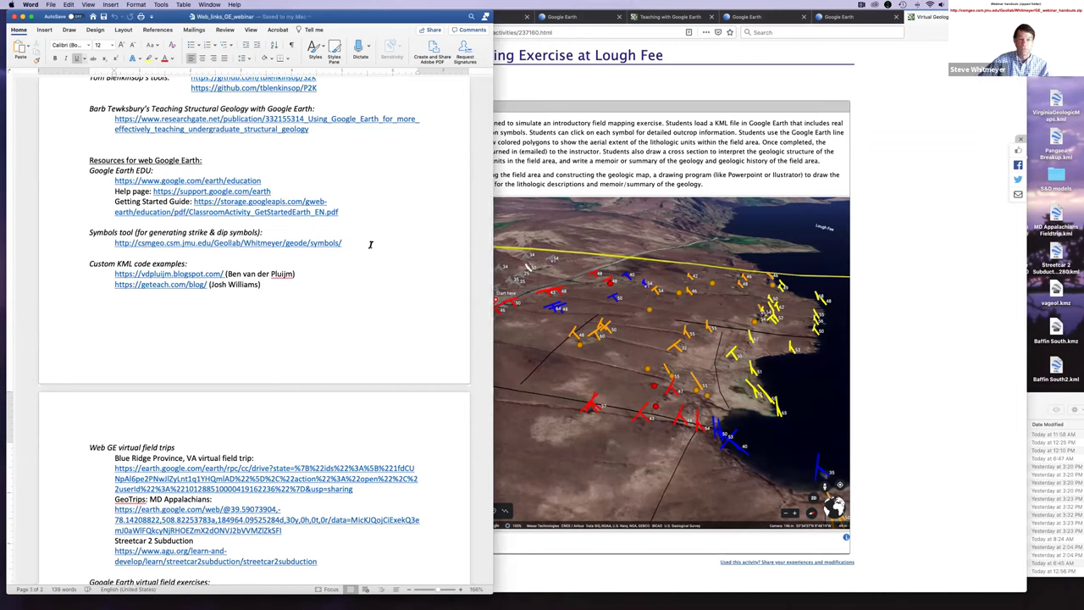
pyautogui.click(908, 108)
pyautogui.click(462, 17)
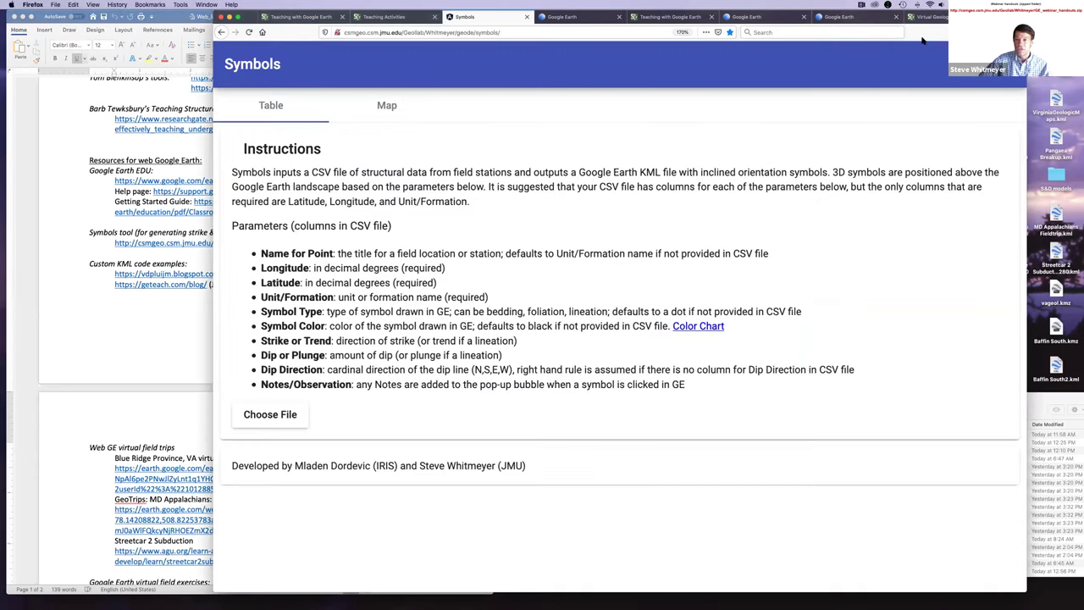
# Step: Drag the Firefox window left to expose the desktop files beside the Symbols instructions
pyautogui.moveTo(928, 32); pyautogui.dragTo(824, 32)
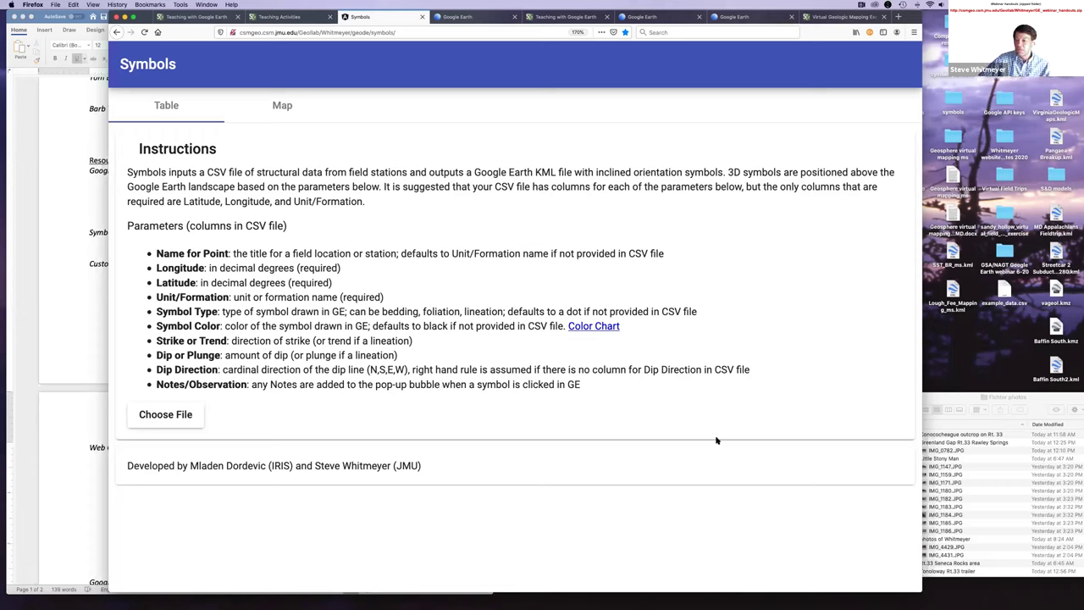
# Step: Close the Fichier photos window and move example_data.csv lower on the desktop
pyautogui.click(1039, 406)
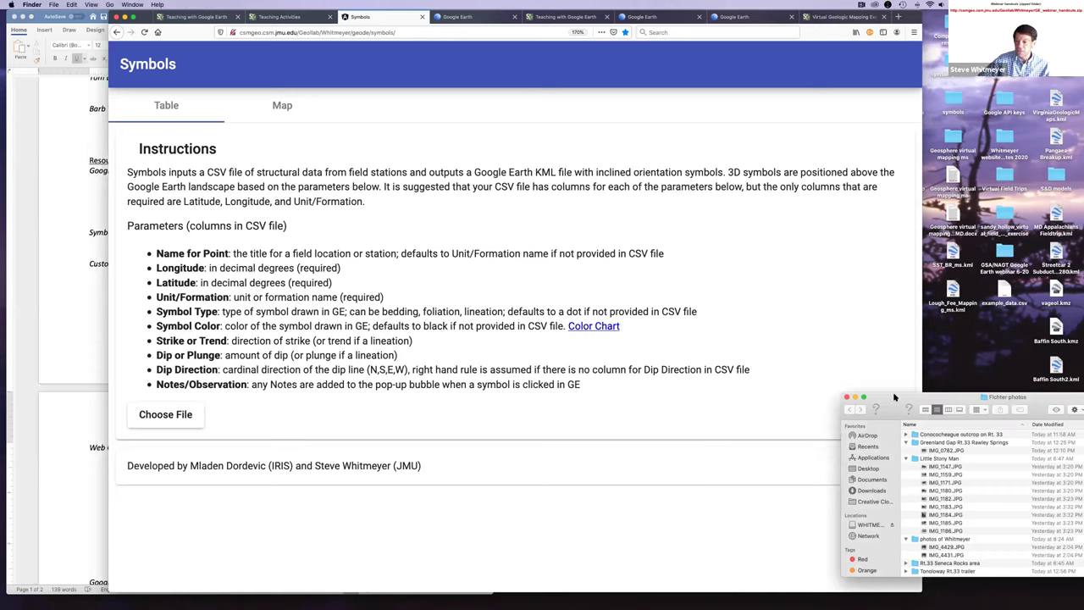
pyautogui.click(843, 397)
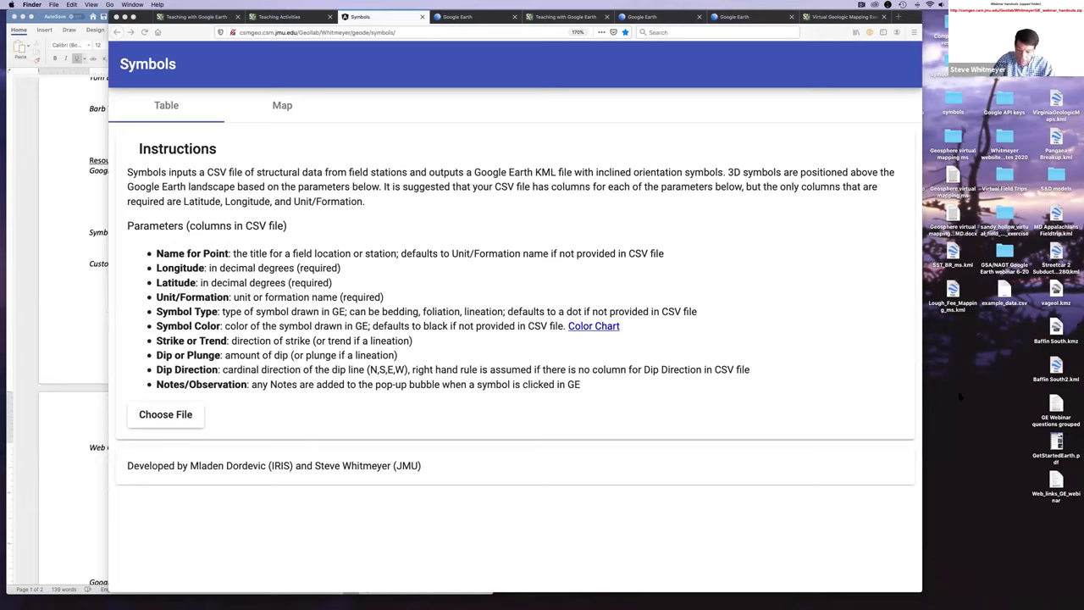
pyautogui.press('F11')
pyautogui.moveTo(1001, 297); pyautogui.dragTo(1044, 521)
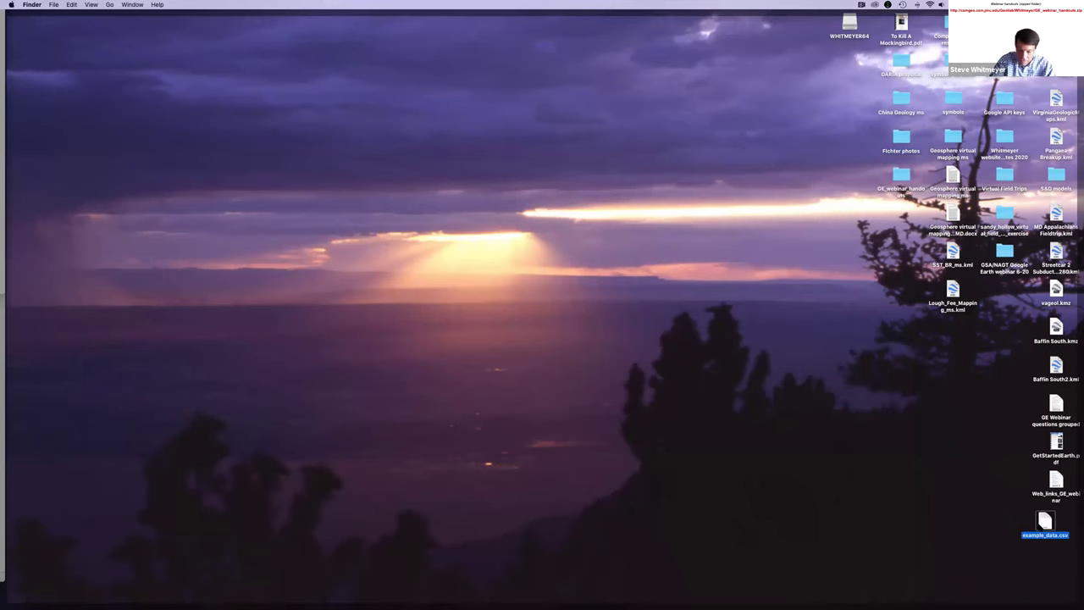
pyautogui.press('F11')
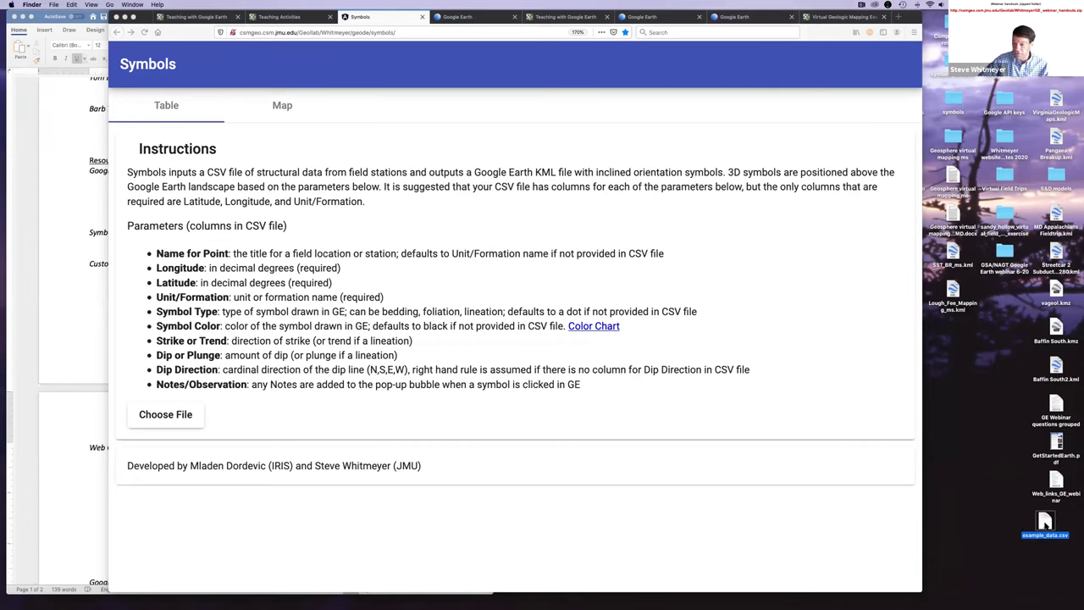
# Step: Move example_data.csv up beside the other desktop files and open its context menu
pyautogui.rightClick(1044, 523)
pyautogui.click(980, 522)
pyautogui.rightClick(1044, 520)
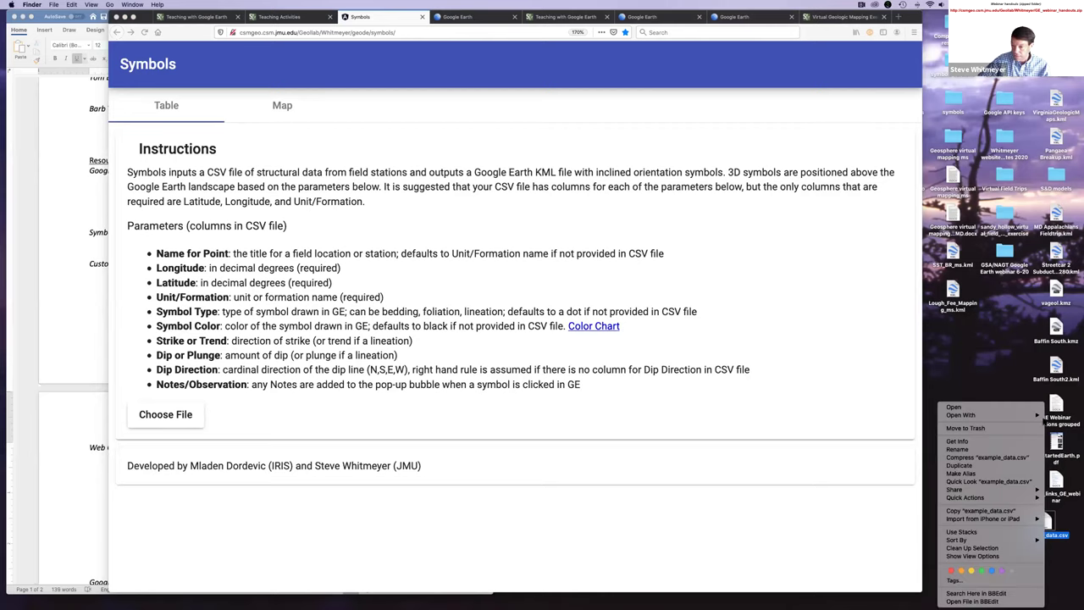
pyautogui.click(1044, 421)
pyautogui.moveTo(1044, 521); pyautogui.dragTo(999, 436)
pyautogui.rightClick(999, 435)
# Step: Open example_data.csv in Numbers and review its Longitude, Latitude, Formation, Strike and Dip rows
pyautogui.click(999, 437)
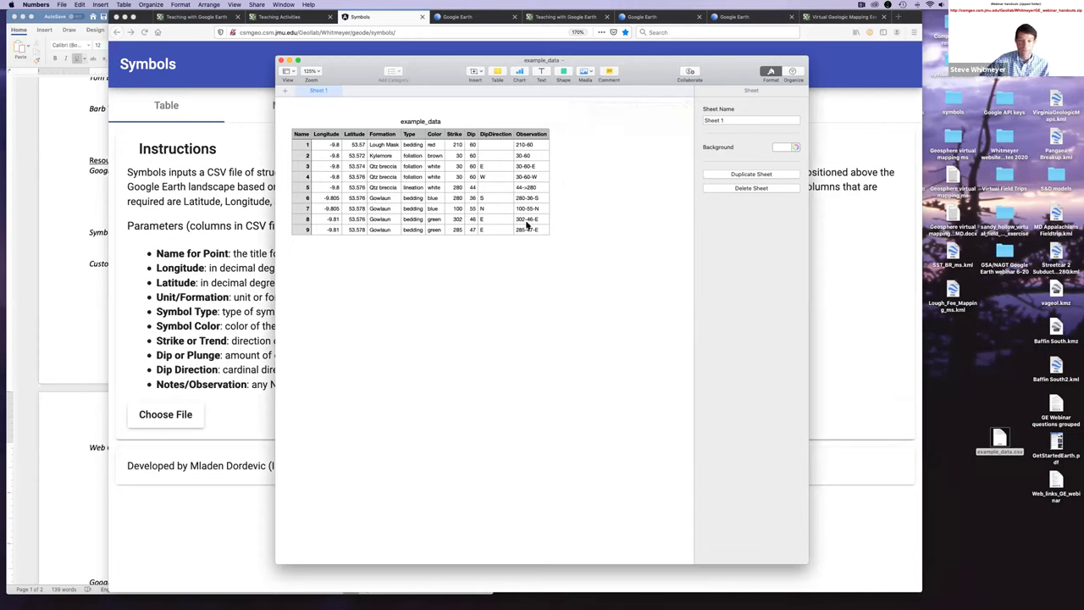
pyautogui.rightClick(528, 222)
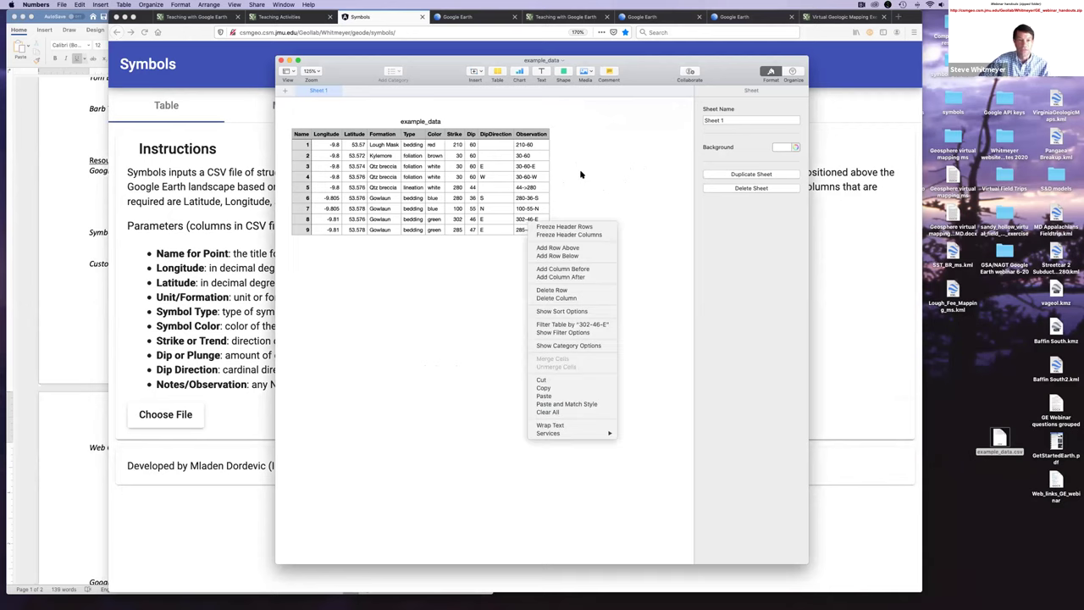
pyautogui.click(584, 175)
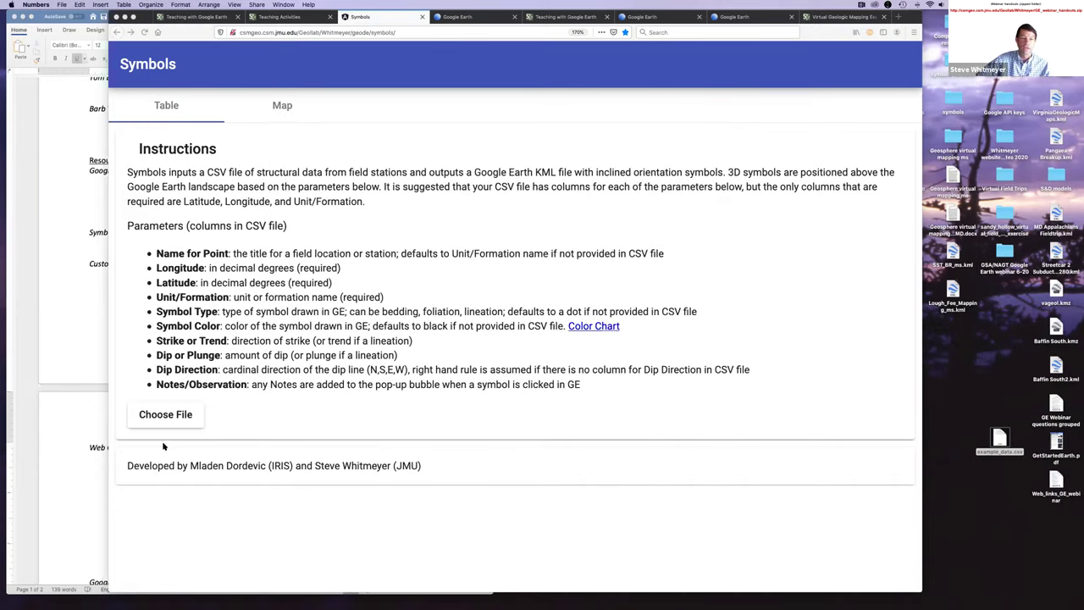
# Step: Load example_data.csv into the Symbols tool
pyautogui.click(177, 414)
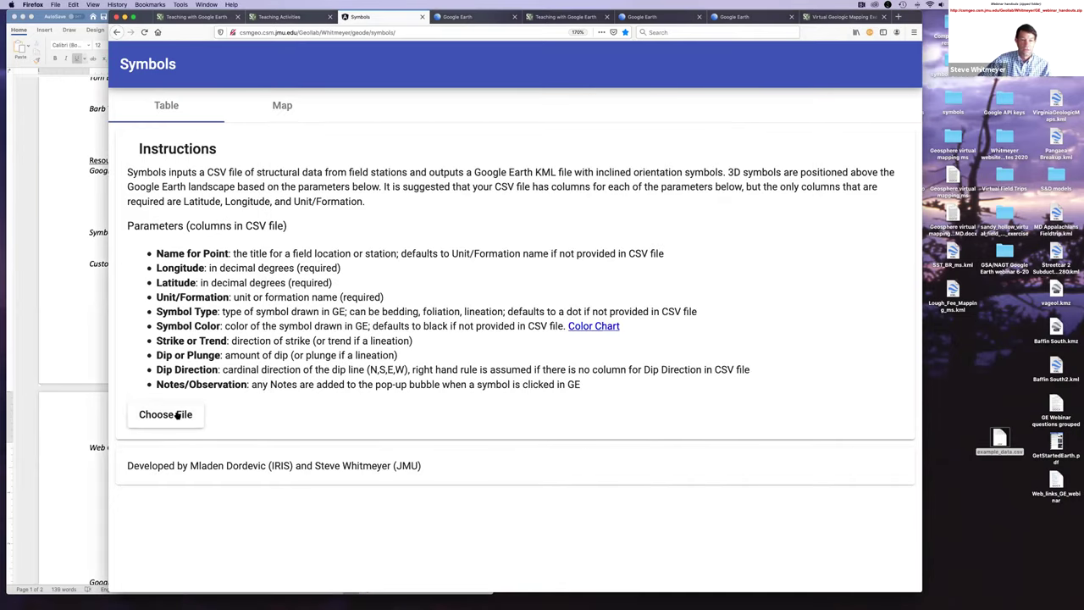
pyautogui.click(178, 415)
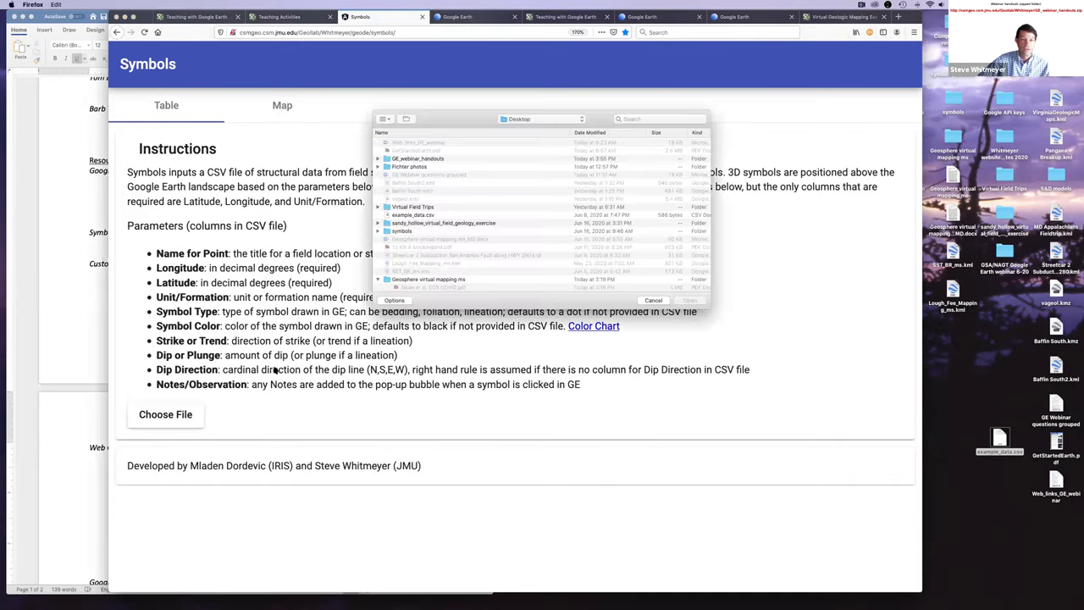
pyautogui.scroll(-6, 426, 201)
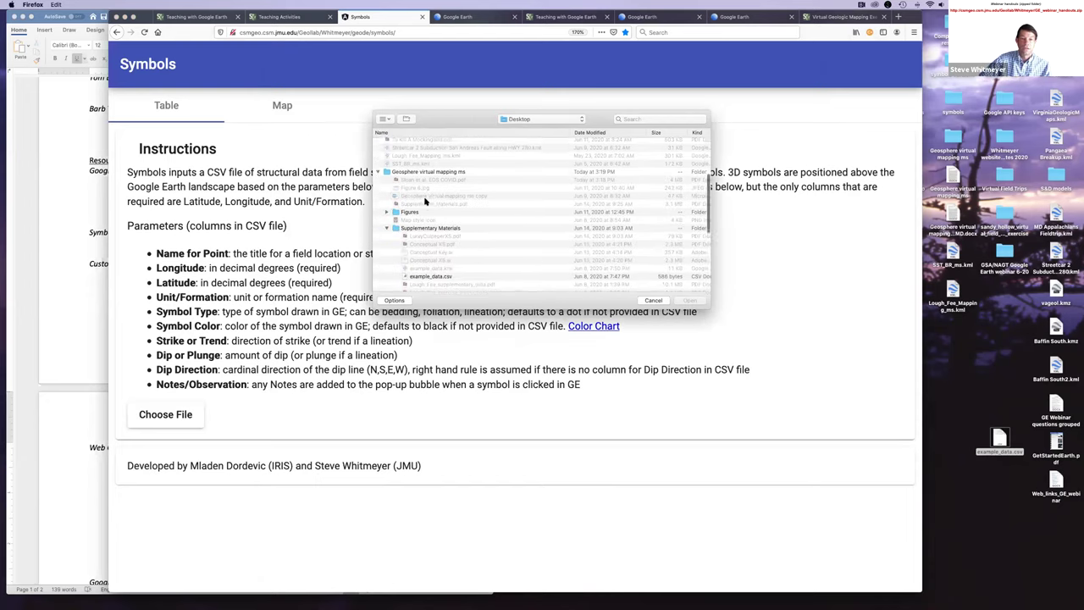
pyautogui.scroll(-2, 426, 202)
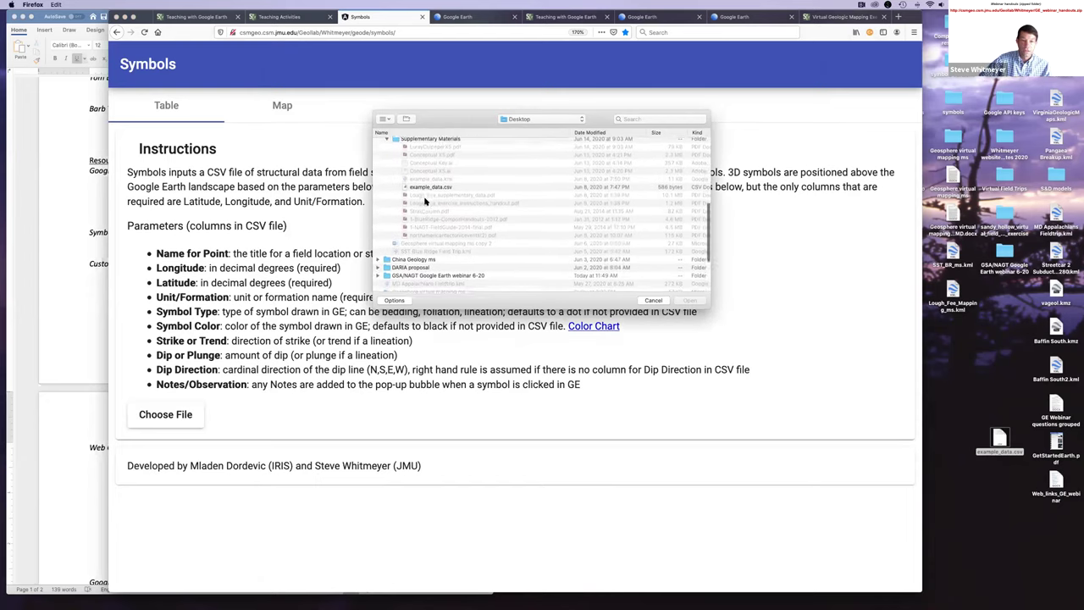
pyautogui.click(426, 184)
pyautogui.click(690, 301)
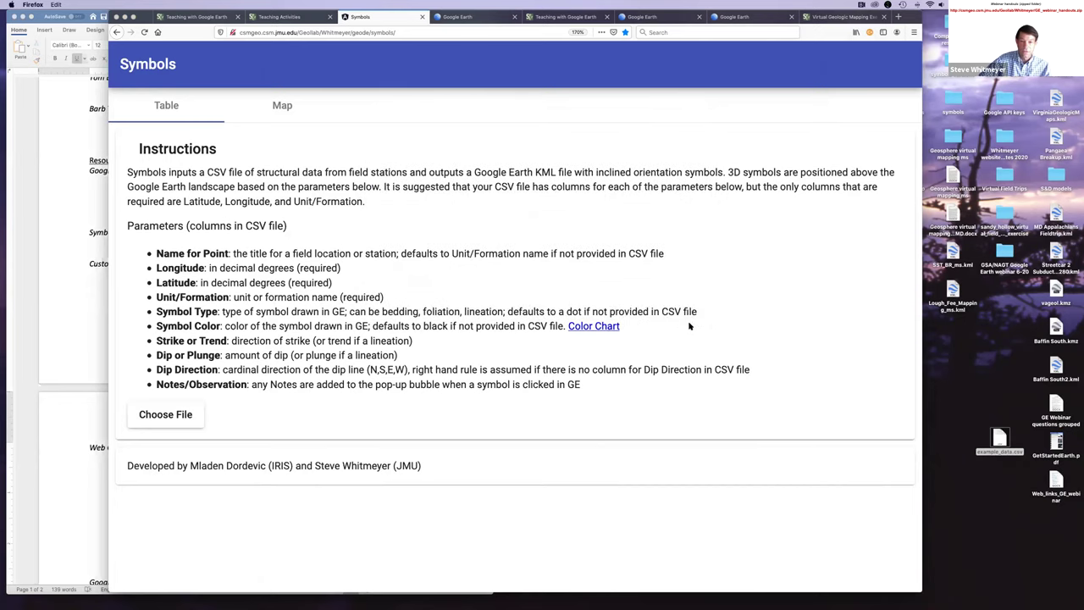
# Step: Keep Dip Direction as that column's parameter and delete the invalid header row
pyautogui.scroll(-5, 571, 310)
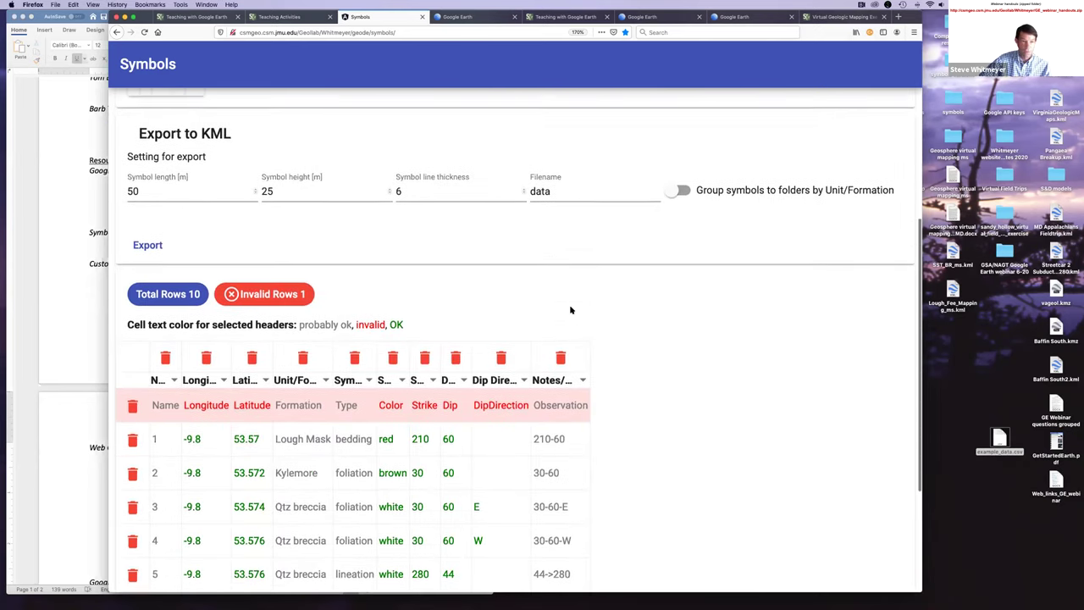
pyautogui.scroll(-1, 571, 310)
pyautogui.scroll(-2, 570, 310)
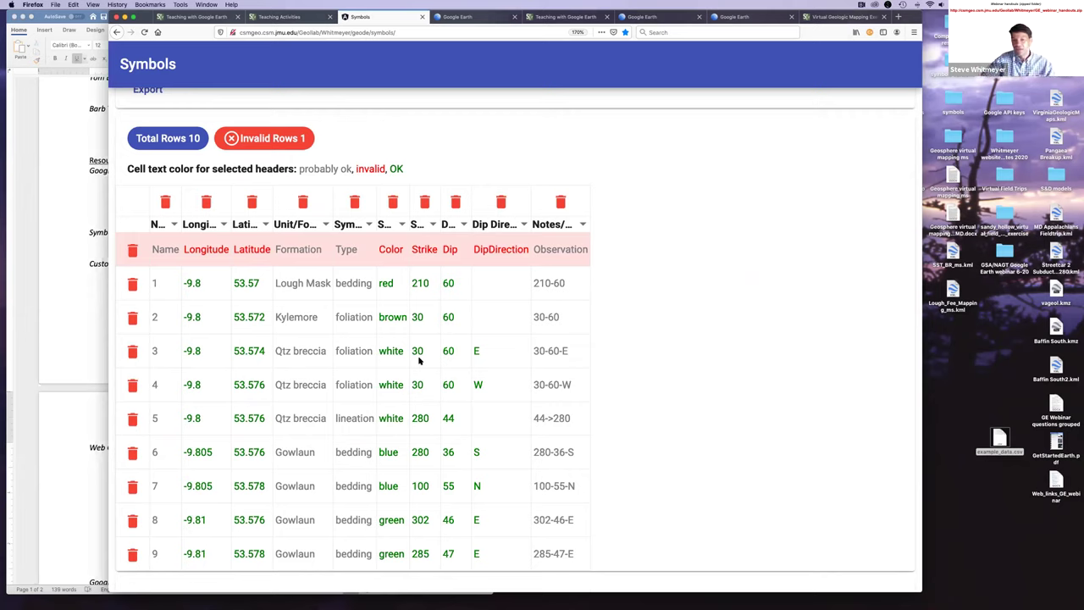
pyautogui.click(523, 223)
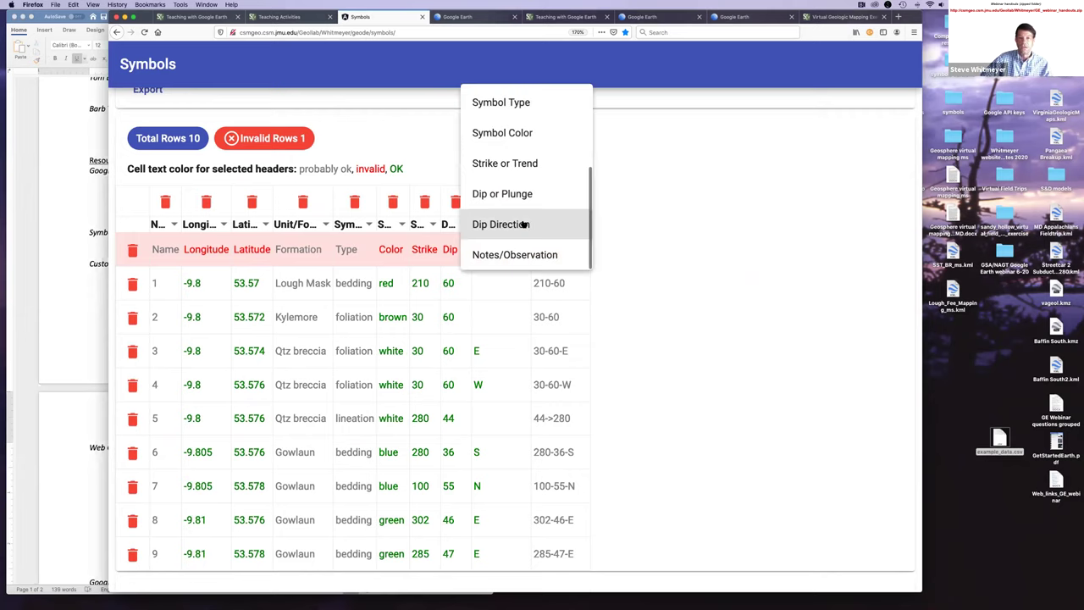
pyautogui.click(527, 221)
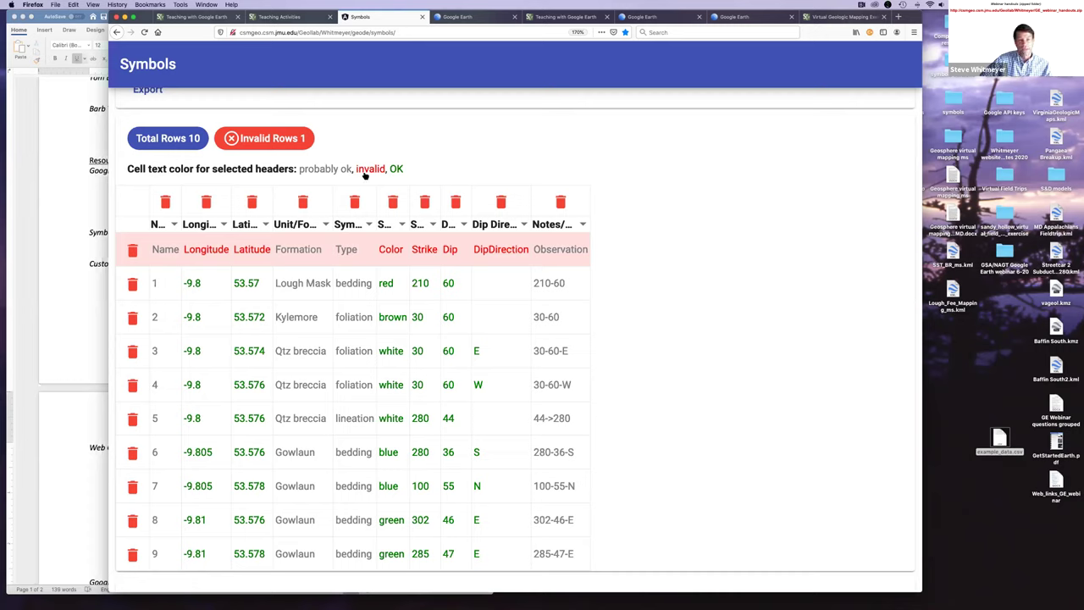
pyautogui.click(132, 251)
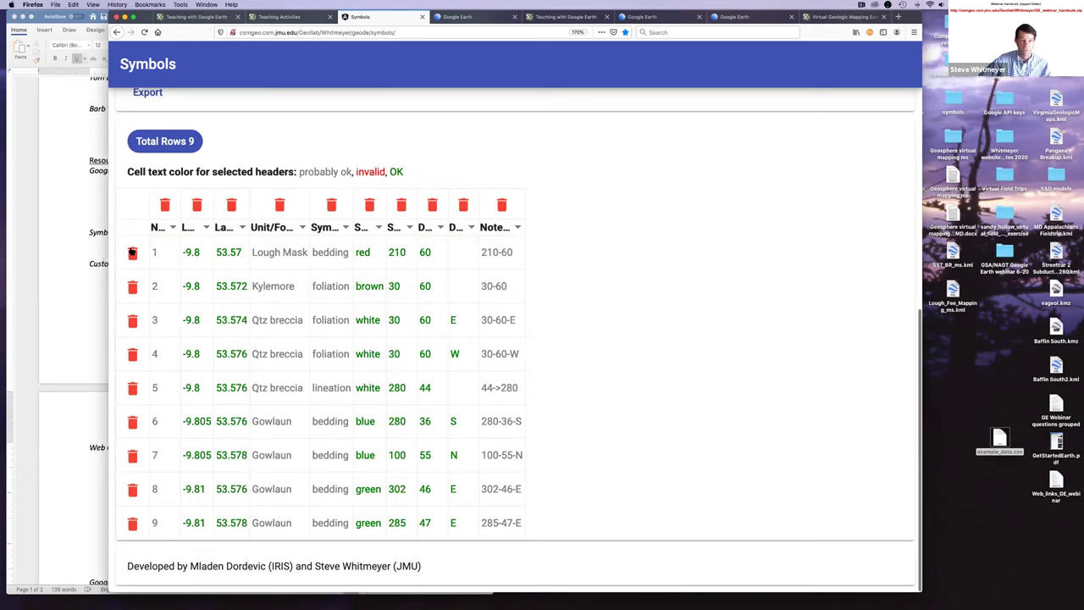
pyautogui.scroll(2, 535, 364)
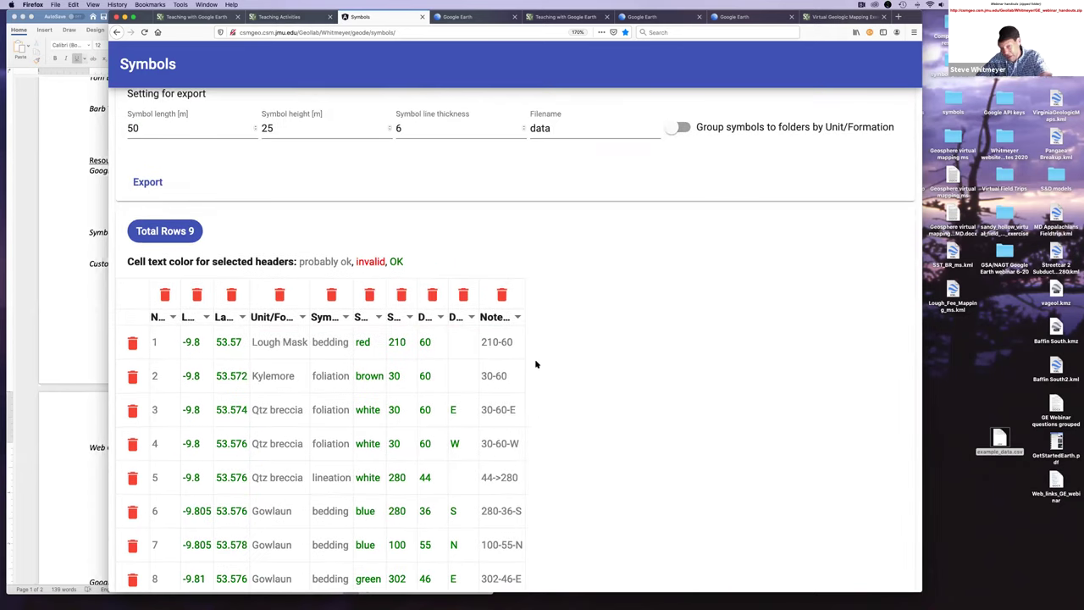
pyautogui.scroll(2, 474, 341)
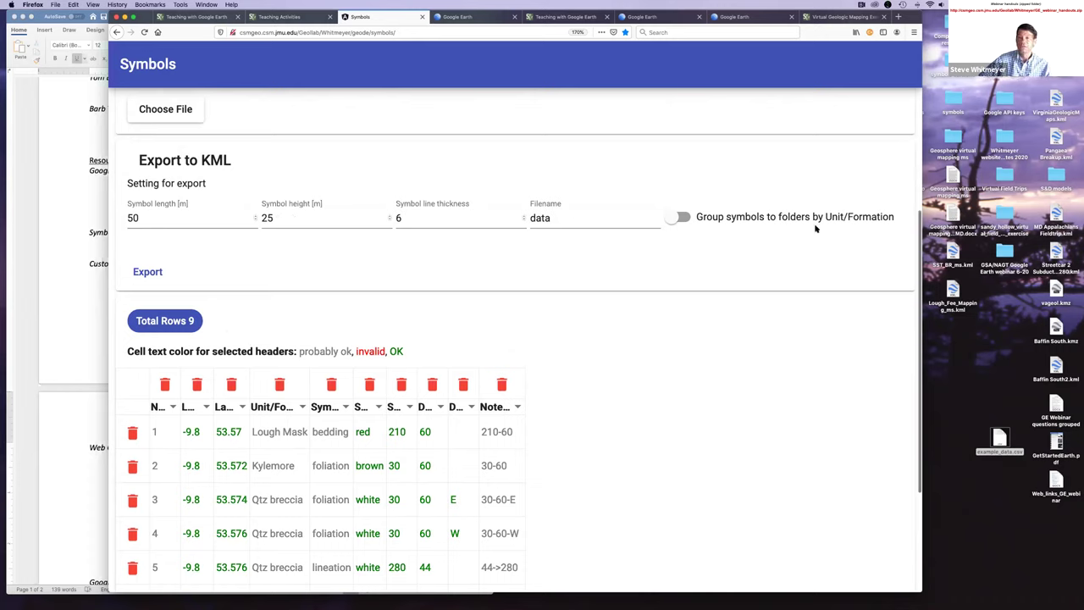
pyautogui.scroll(-5, 372, 441)
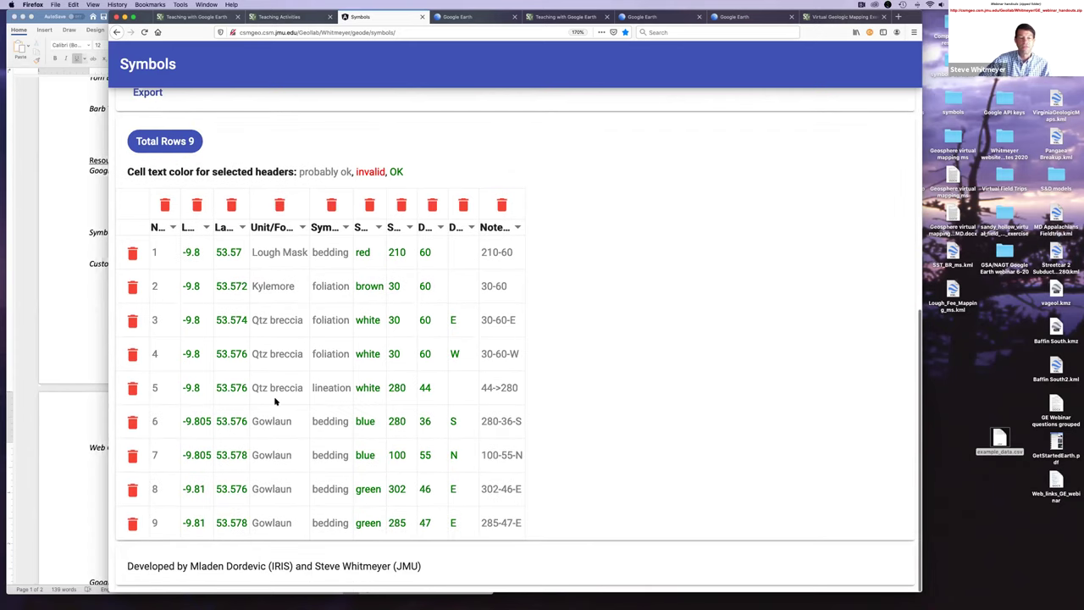
pyautogui.scroll(4, 335, 331)
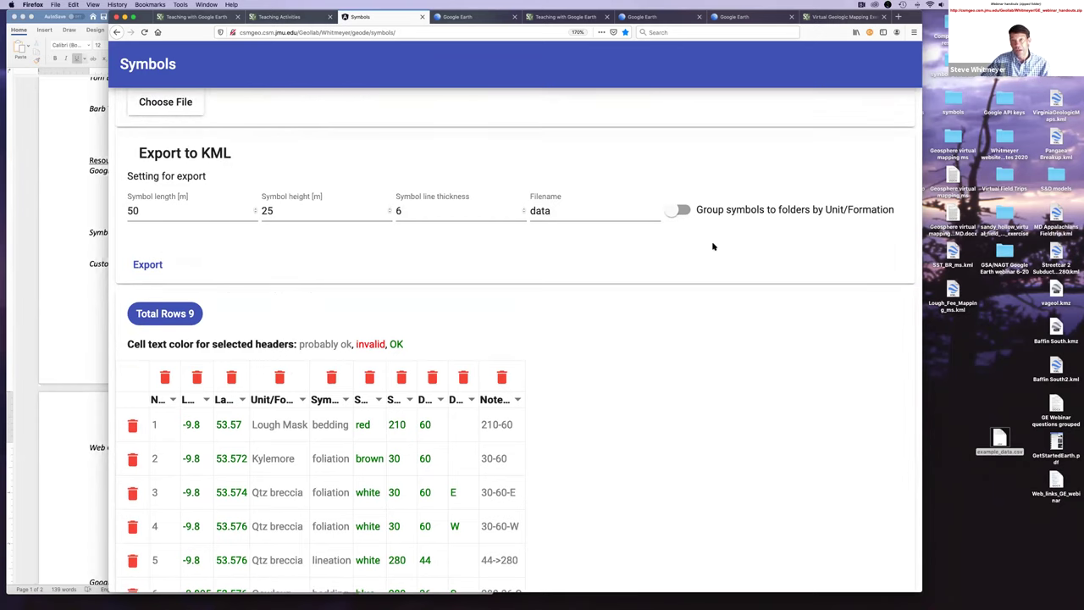
# Step: Enable grouping by Unit/Formation and export the symbols as data.kml to the desktop
pyautogui.click(714, 213)
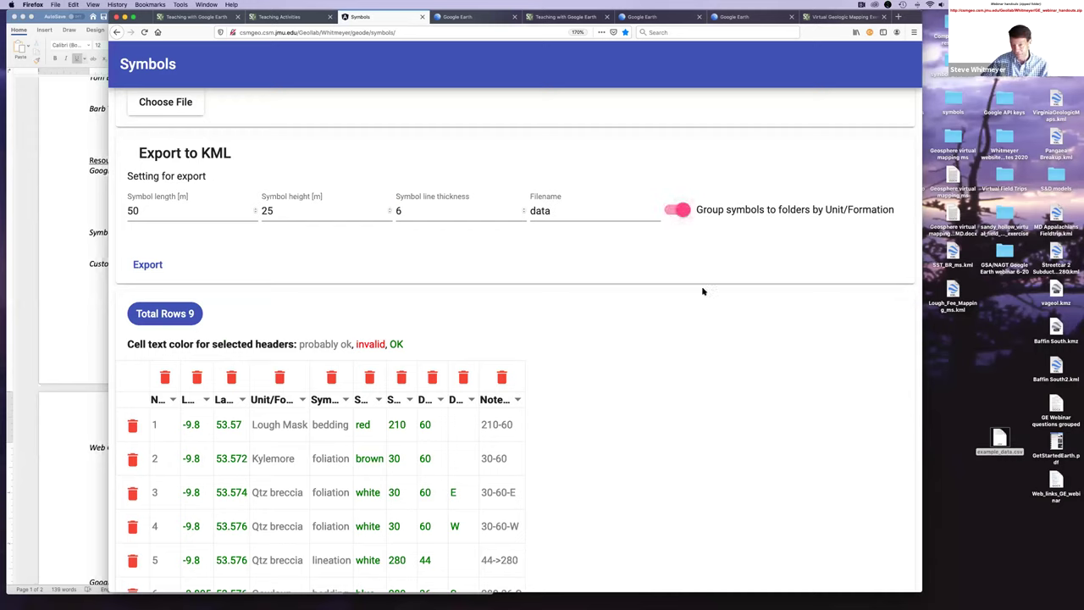
pyautogui.click(141, 264)
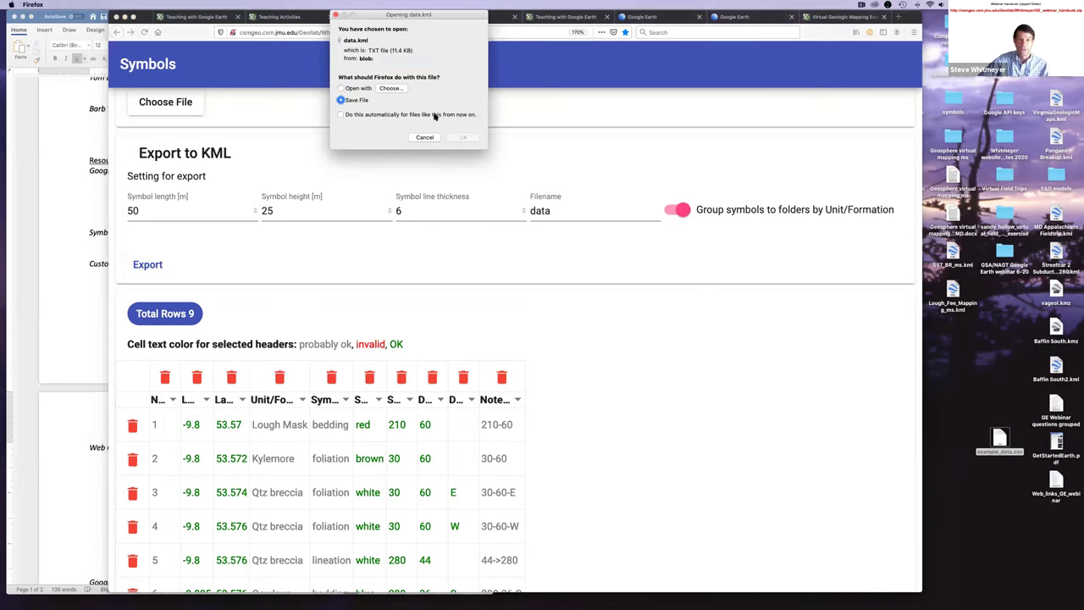
pyautogui.click(462, 138)
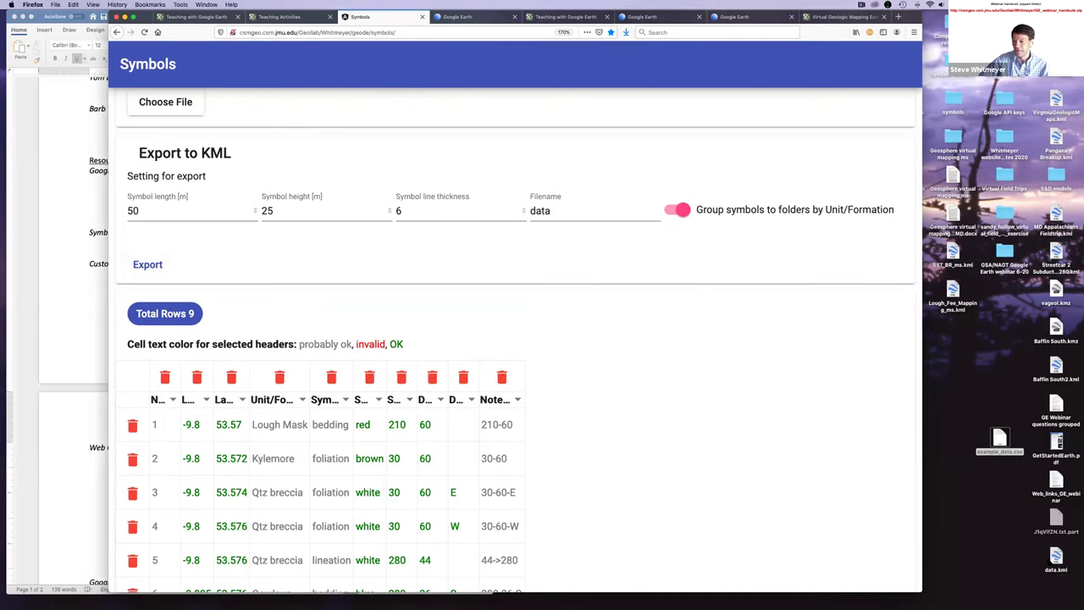
# Step: In Google Earth, import data.kml from the desktop via Projects > Open > Import KML file
pyautogui.click(466, 17)
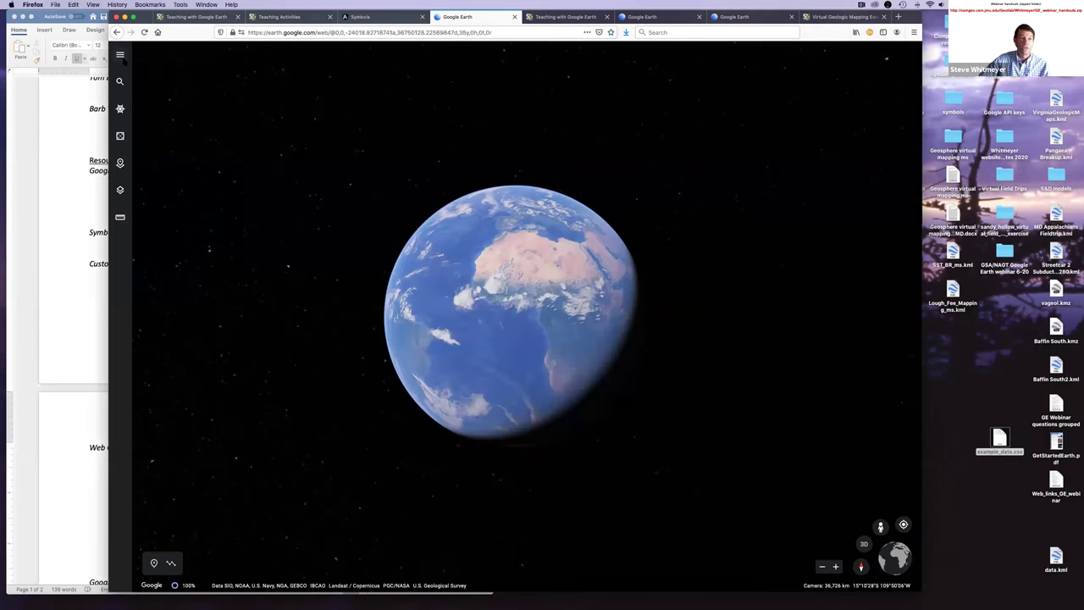
pyautogui.click(119, 162)
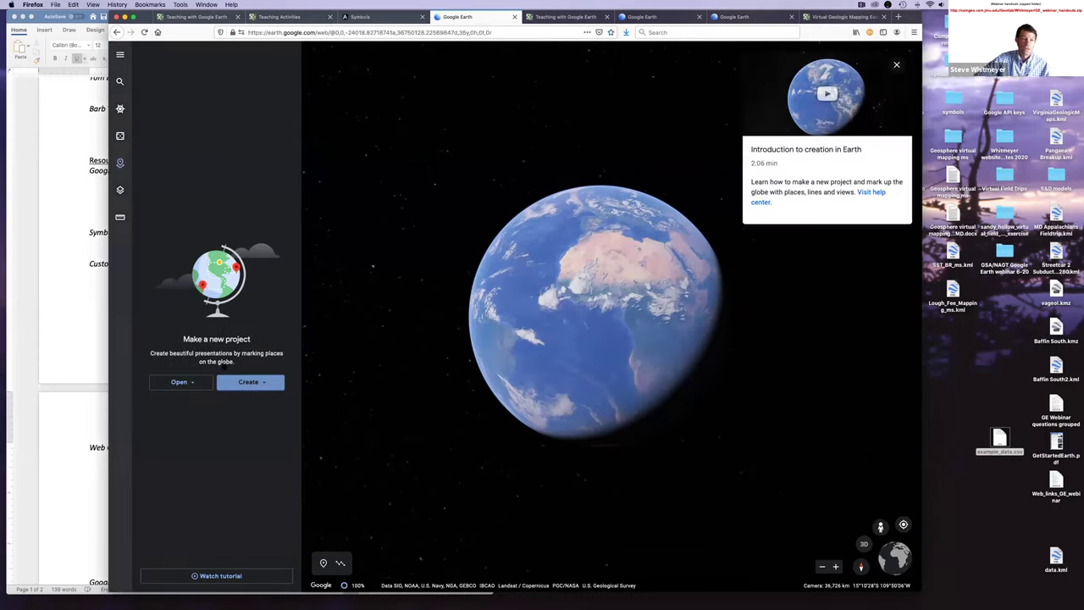
pyautogui.click(194, 383)
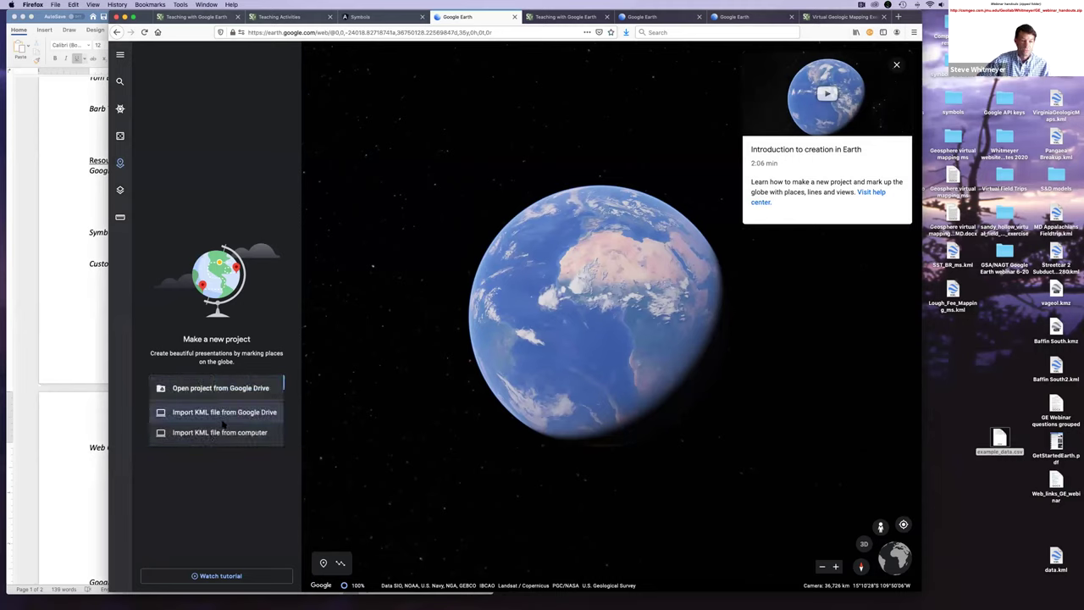
pyautogui.click(220, 432)
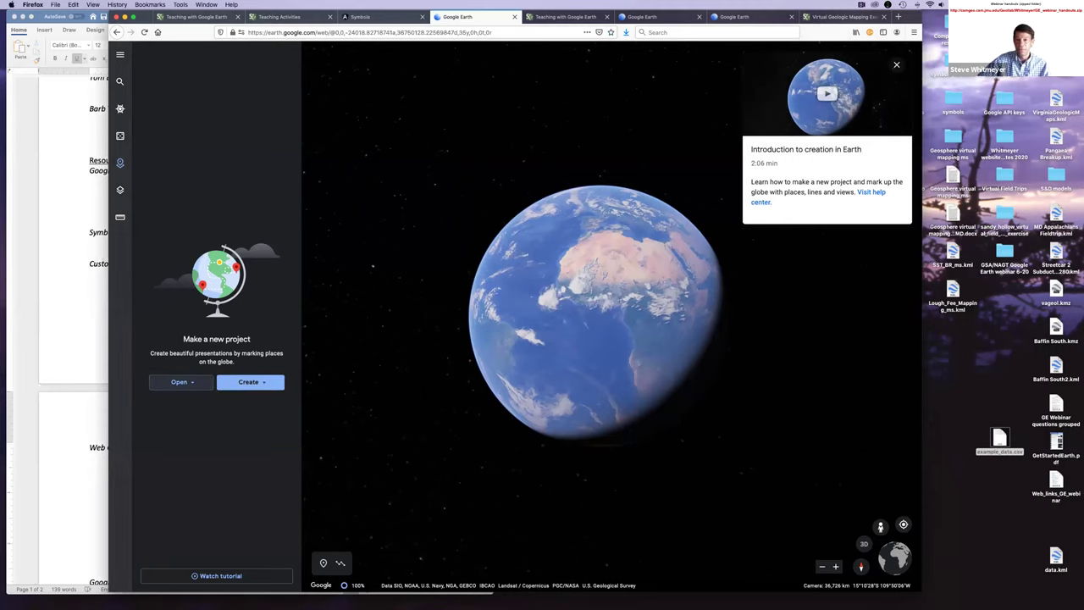
pyautogui.click(409, 144)
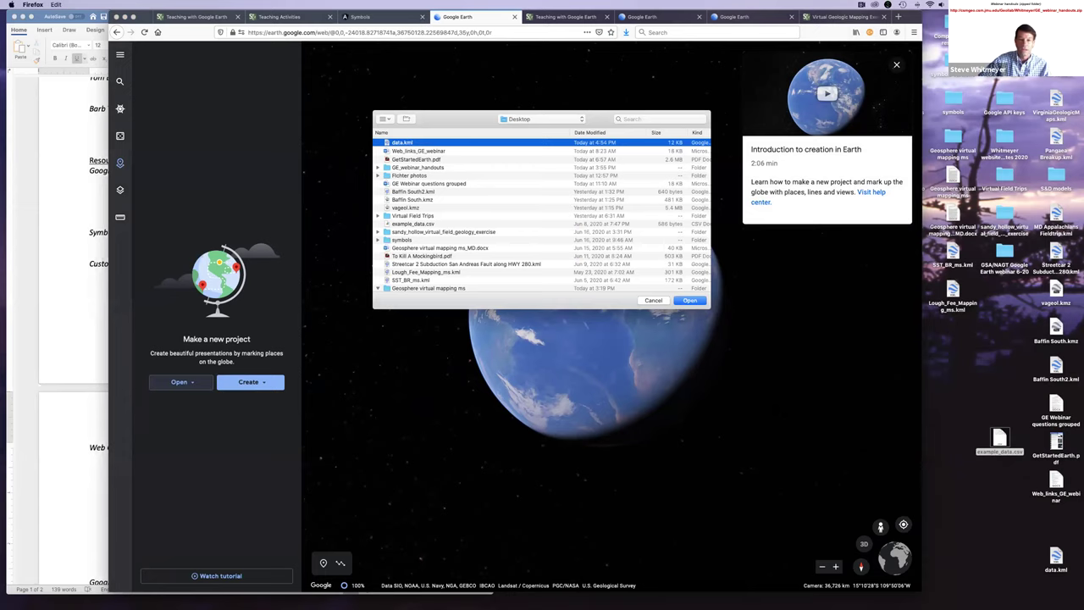
pyautogui.press('Return')
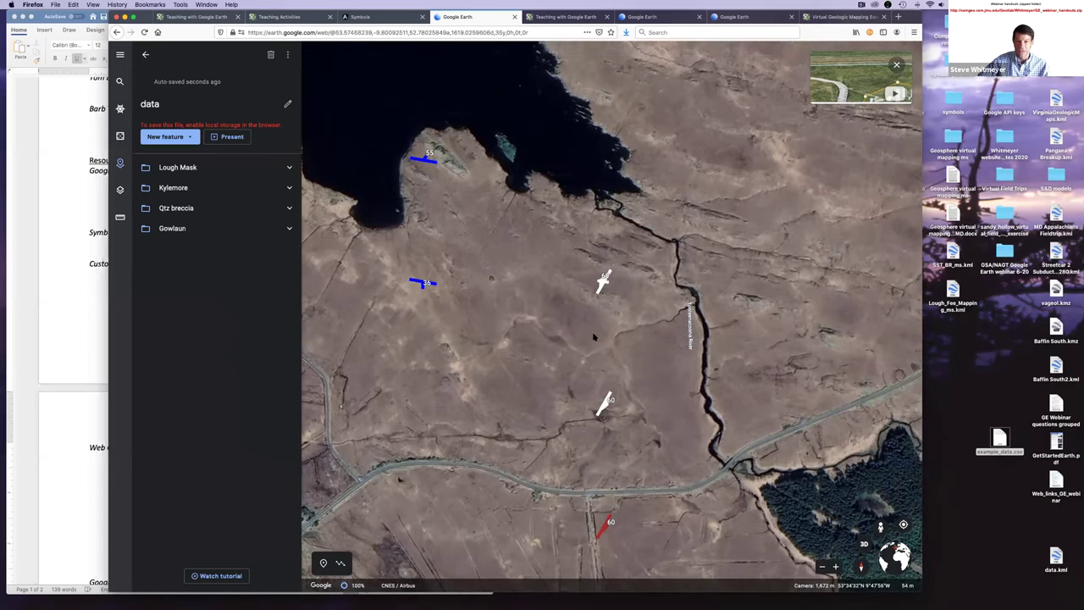
pyautogui.scroll(3, 491, 300)
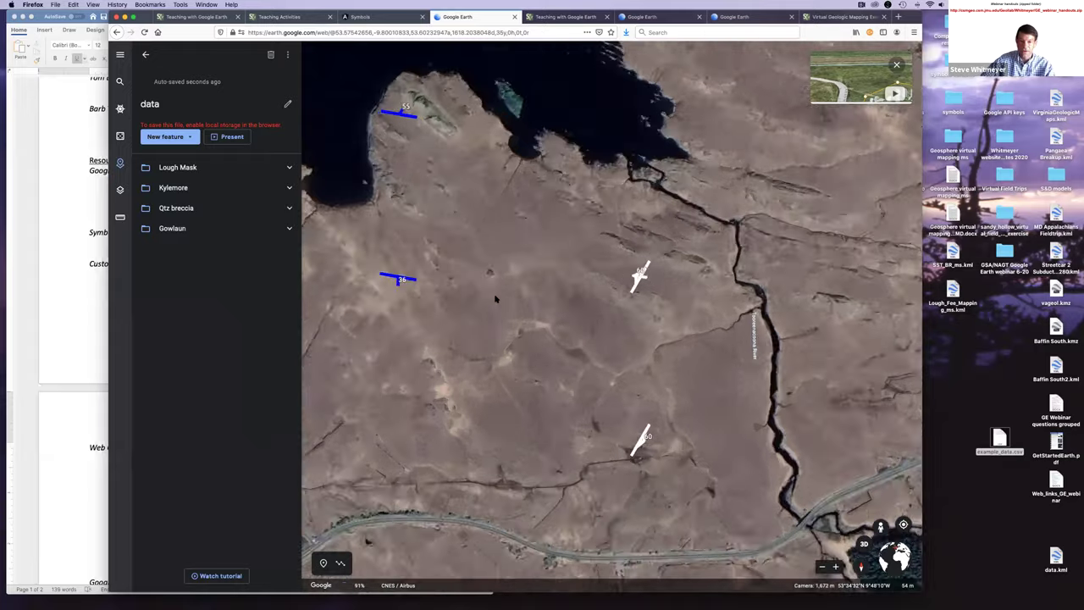
pyautogui.scroll(1, 495, 299)
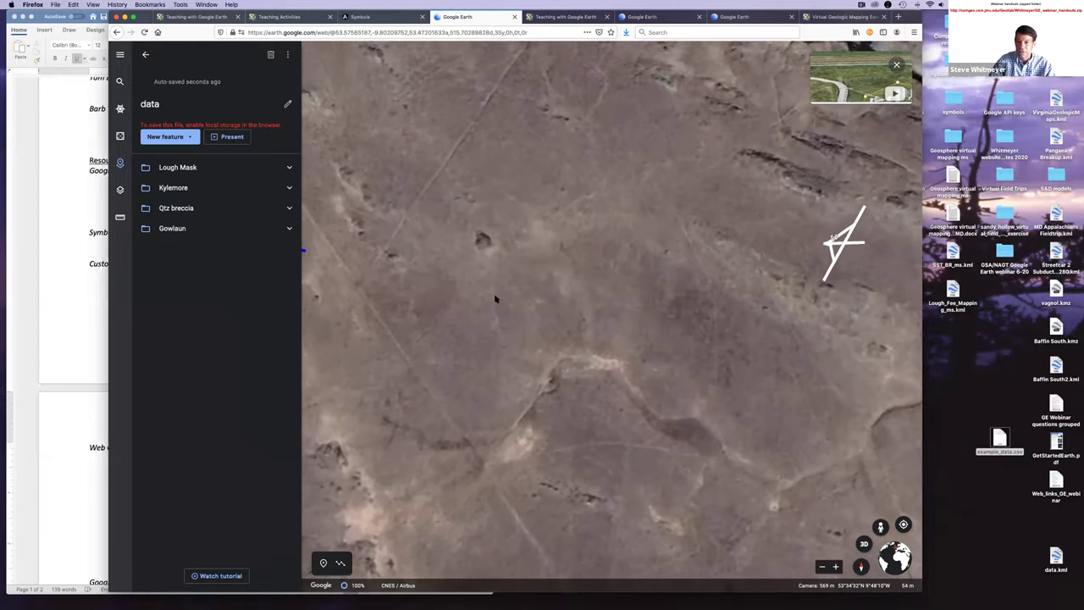
pyautogui.press('o')
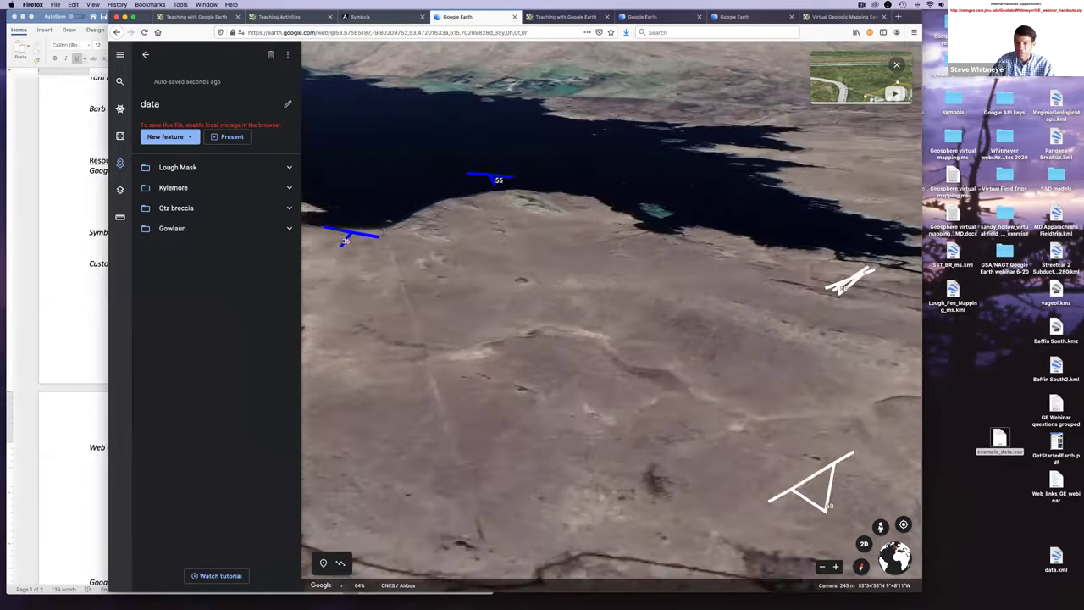
pyautogui.press('Up')
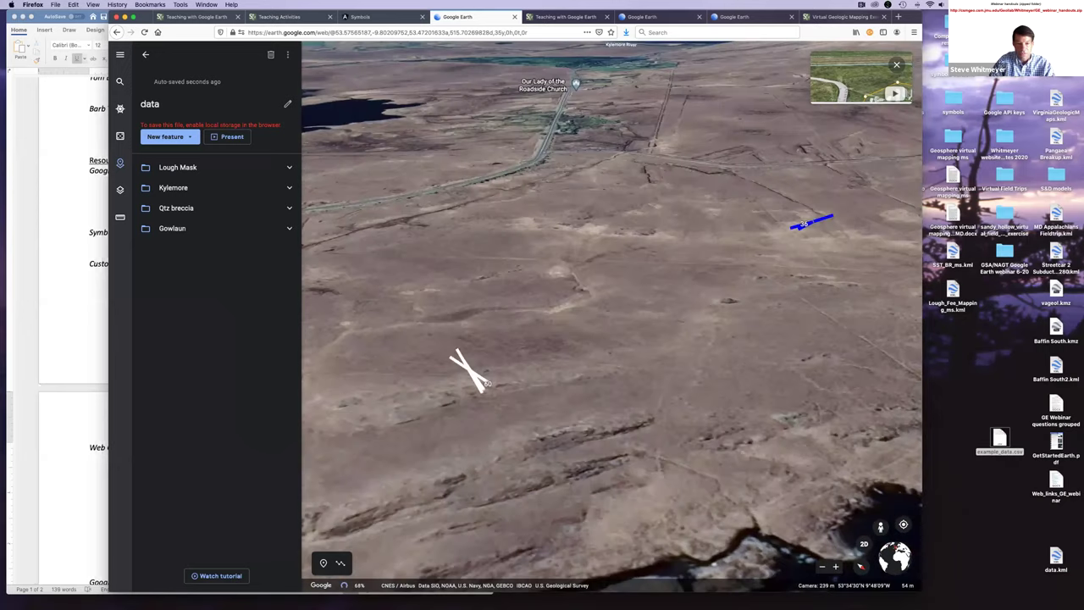
pyautogui.hotkey('shift', 'Right')
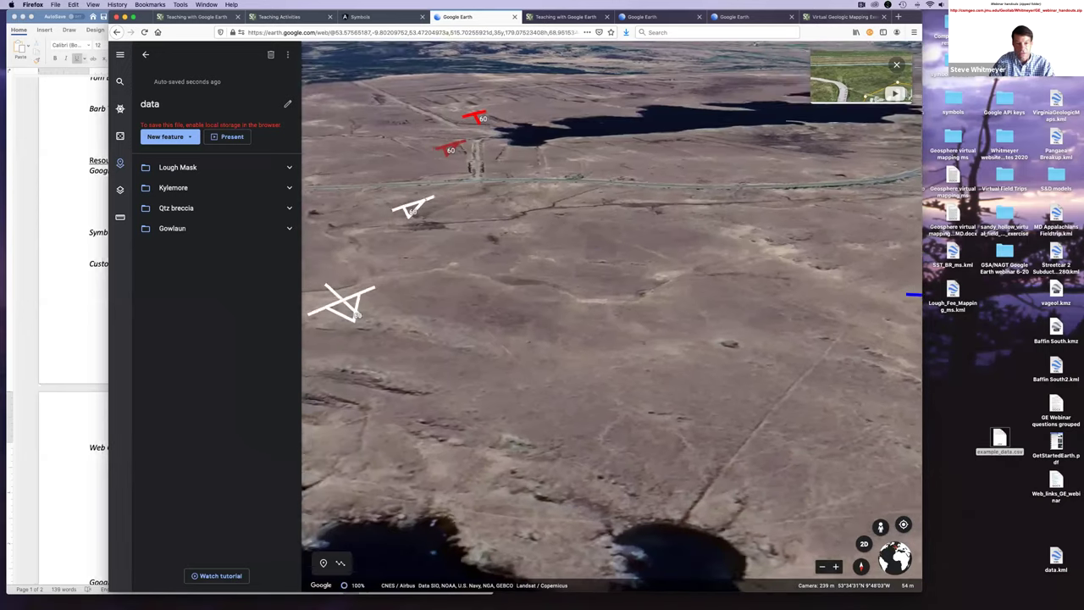
pyautogui.press('Up')
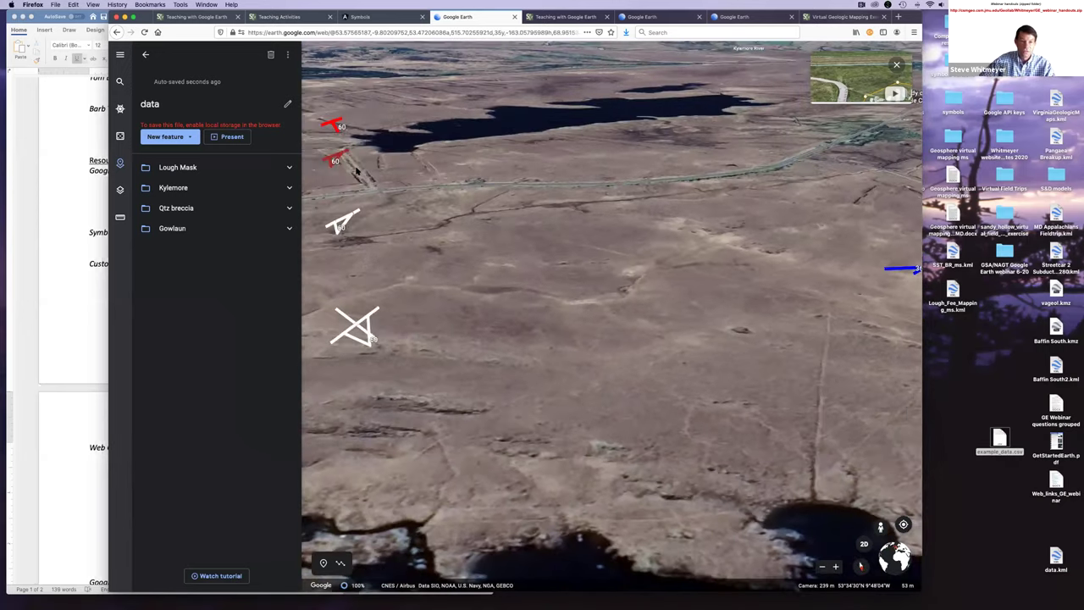
pyautogui.moveTo(461, 254); pyautogui.dragTo(677, 345)
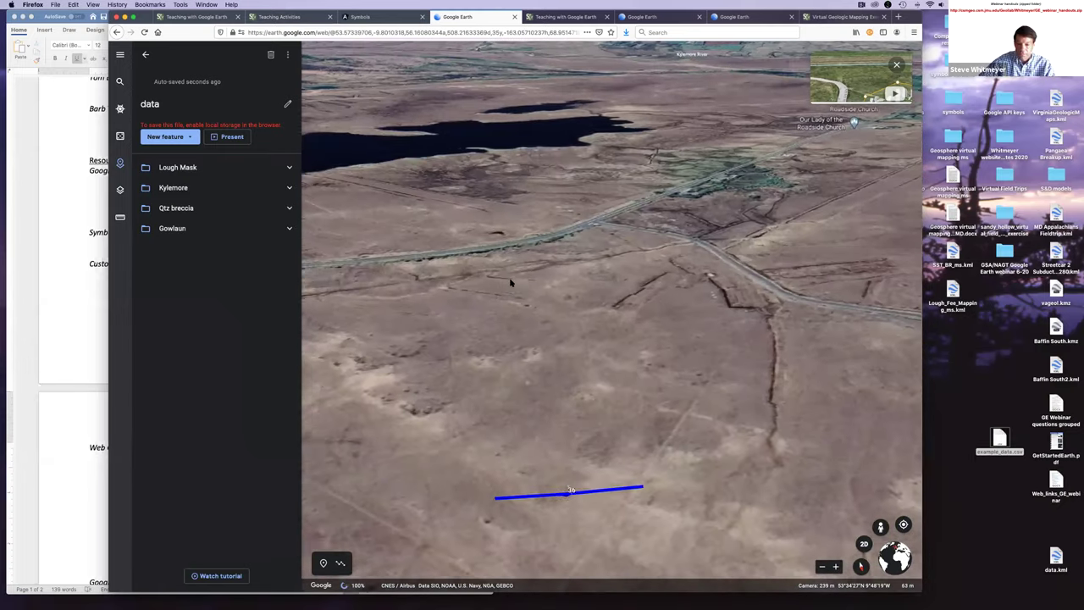
pyautogui.press('Up')
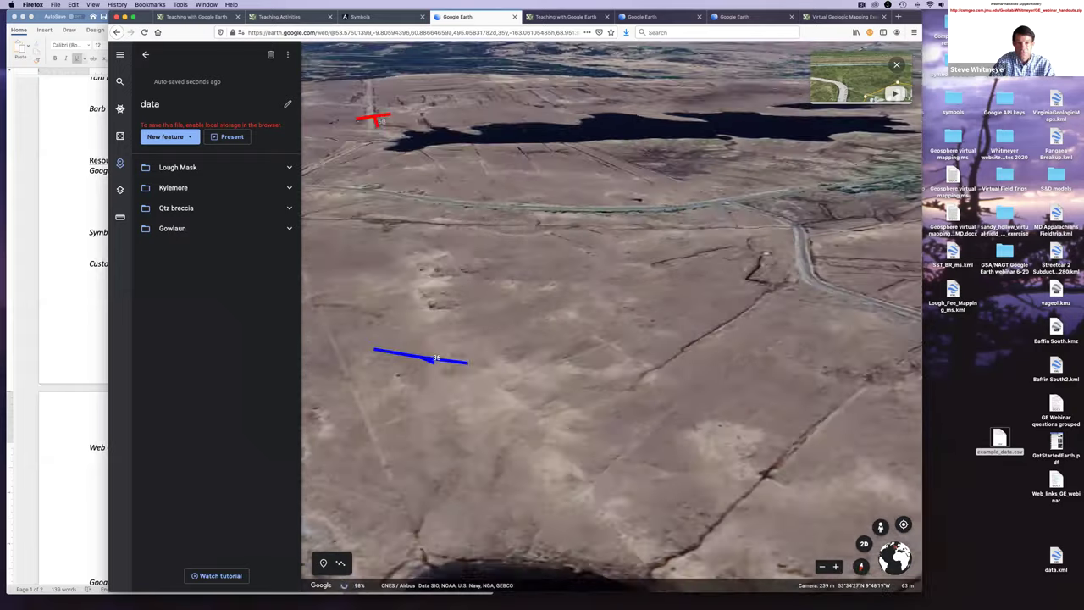
pyautogui.hotkey('shift', 'Left')
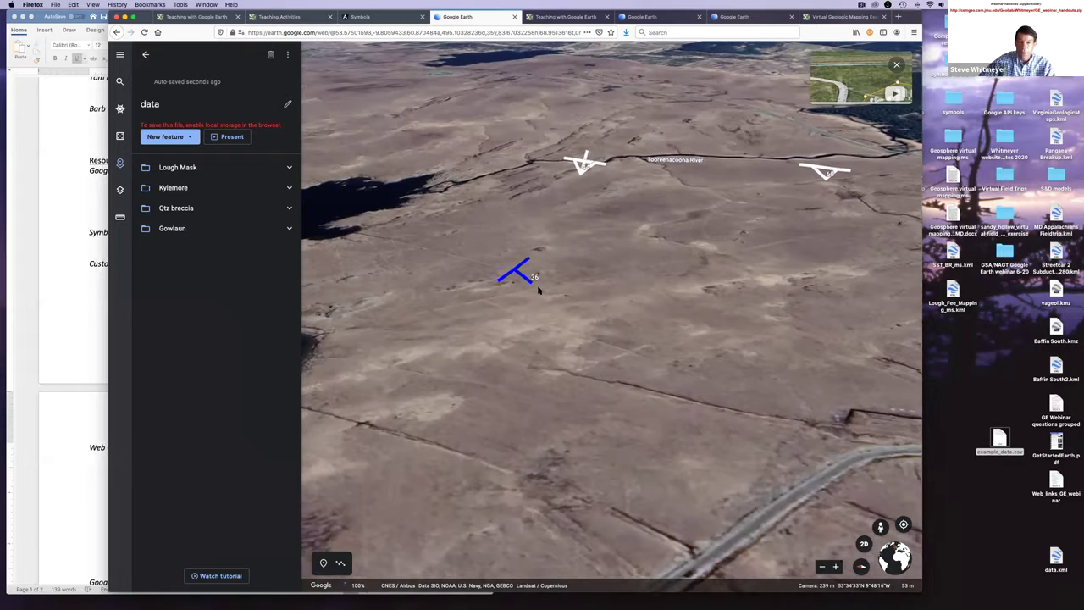
pyautogui.scroll(3, 538, 290)
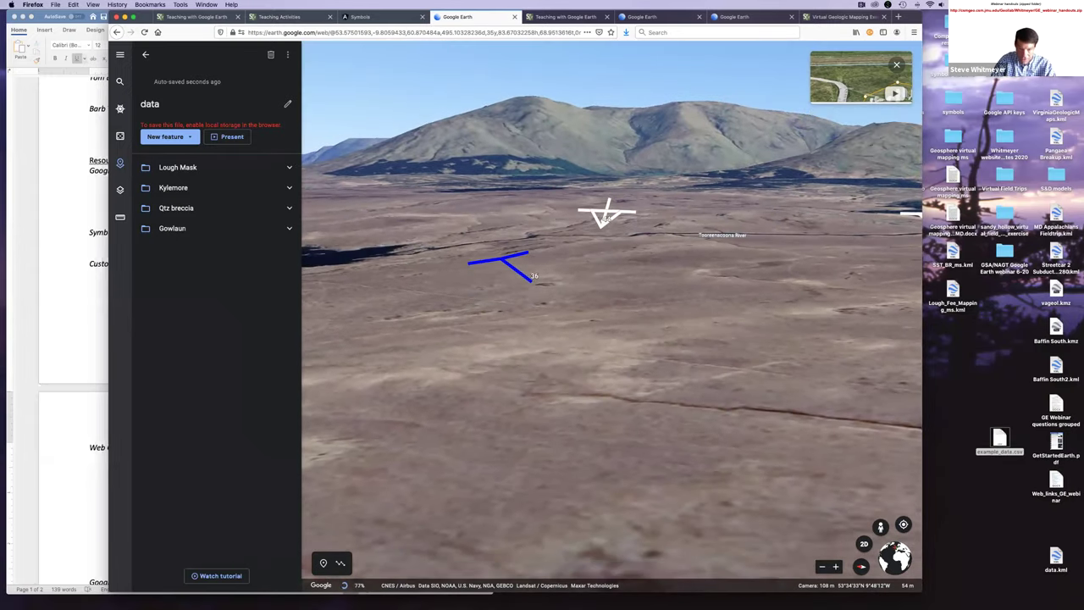
pyautogui.hotkey('shift', 'Down')
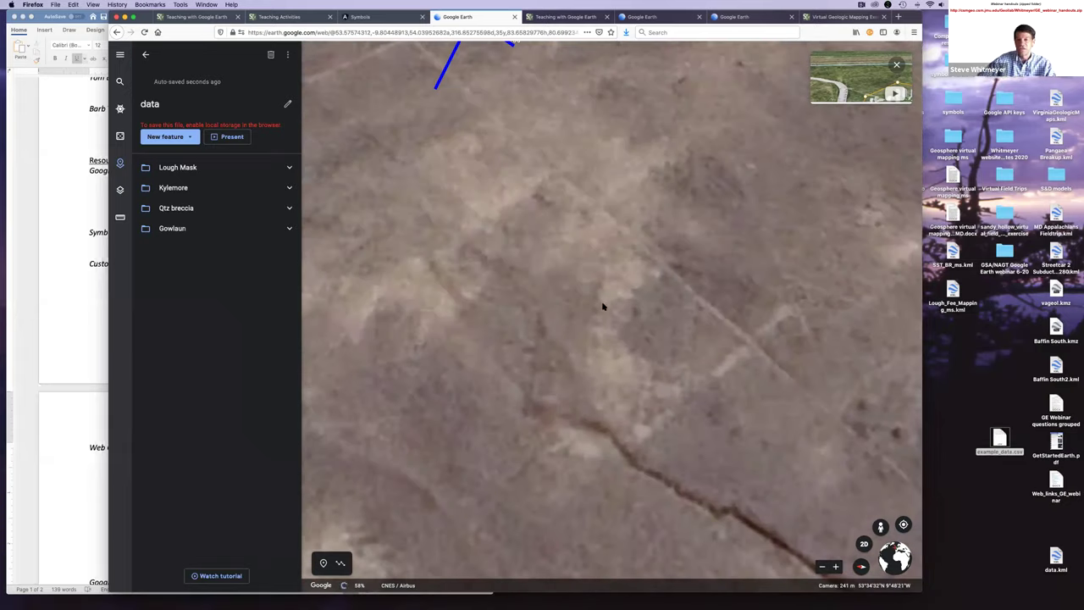
pyautogui.scroll(-3, 598, 170)
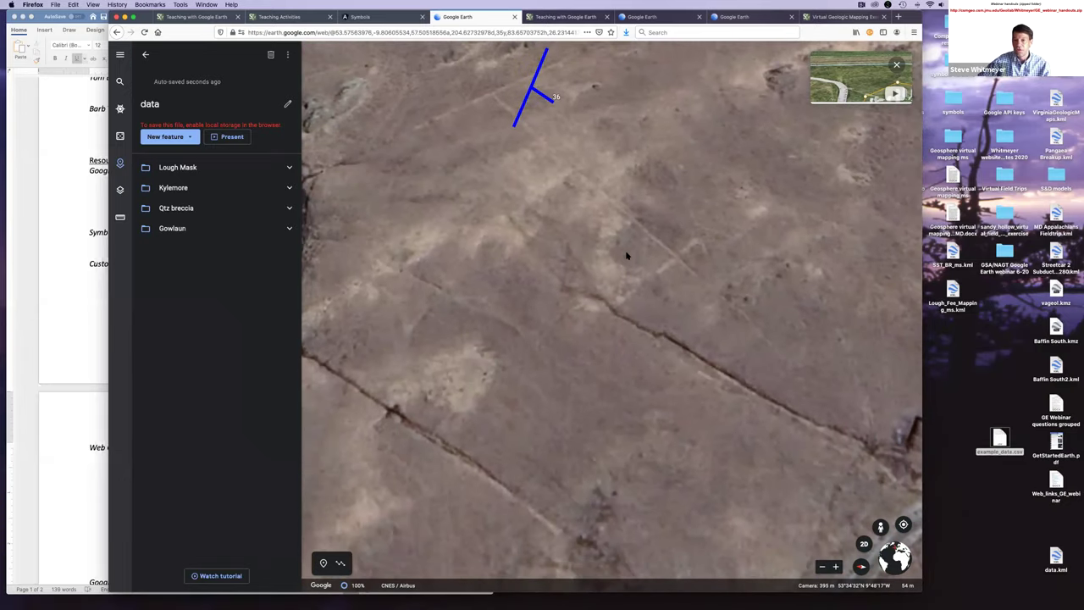
pyautogui.scroll(-5, 636, 215)
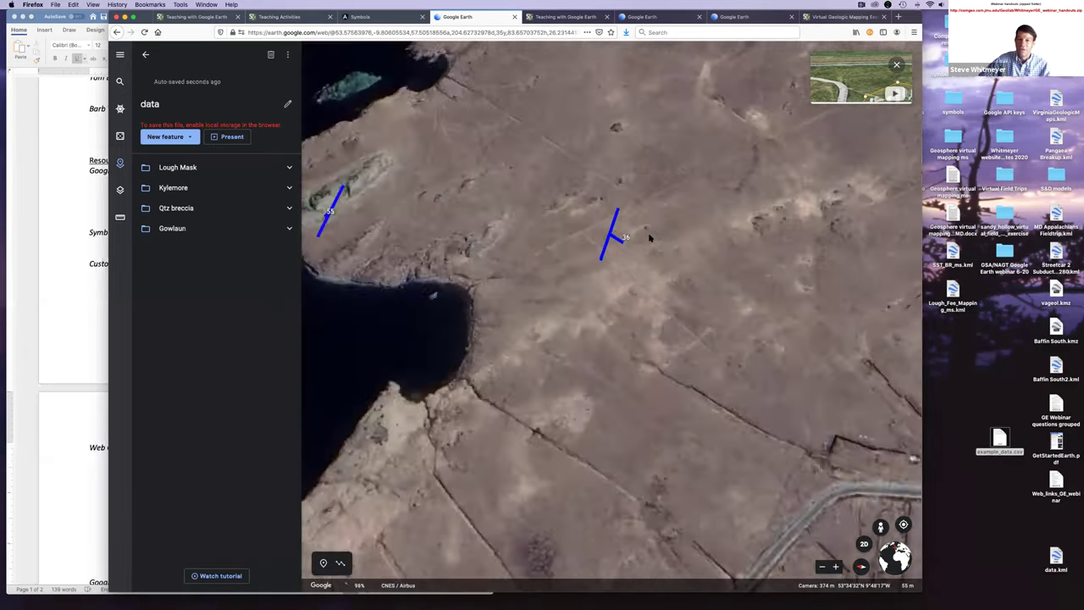
pyautogui.scroll(-2, 616, 227)
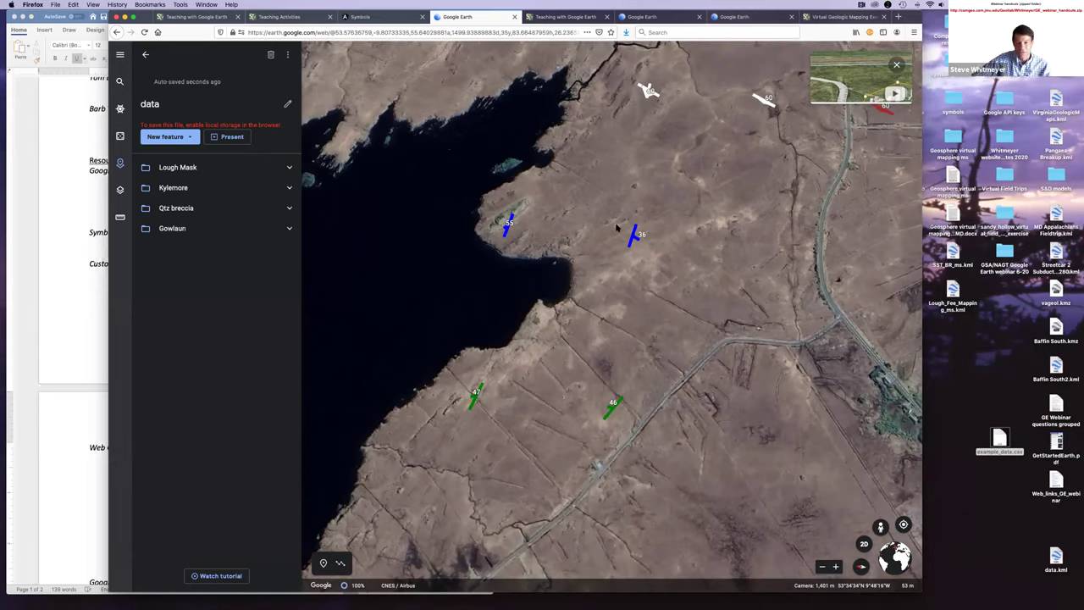
pyautogui.moveTo(696, 238); pyautogui.dragTo(702, 295)
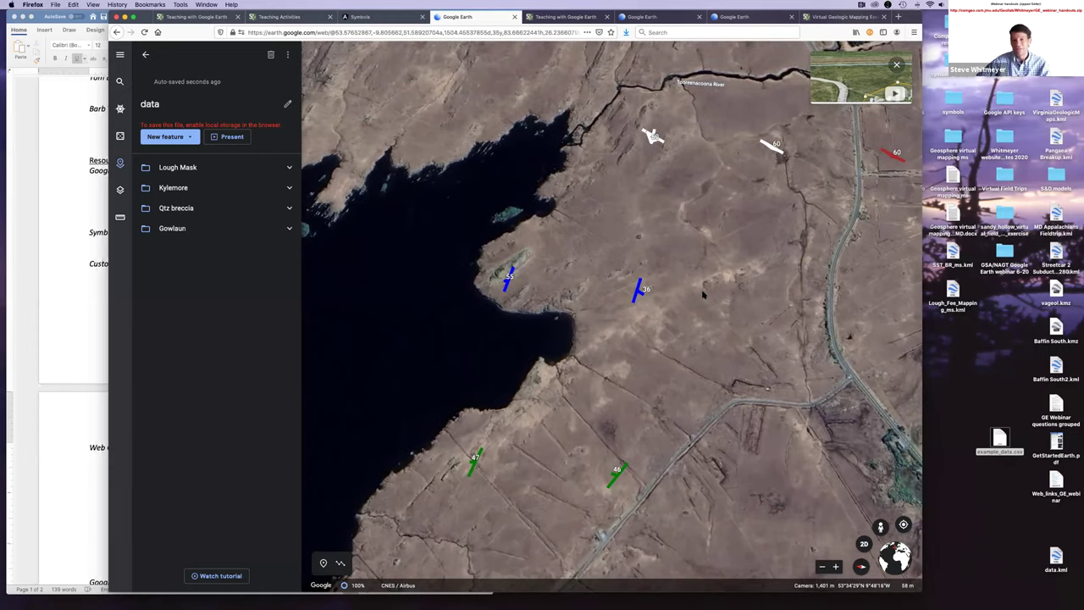
pyautogui.moveTo(627, 263); pyautogui.dragTo(629, 275)
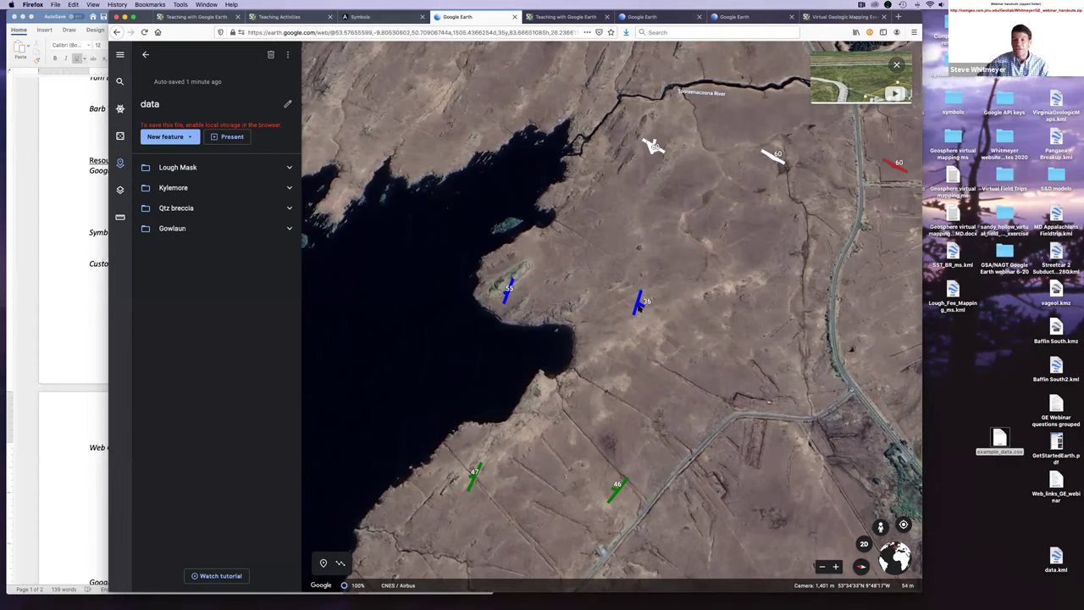
pyautogui.click(639, 303)
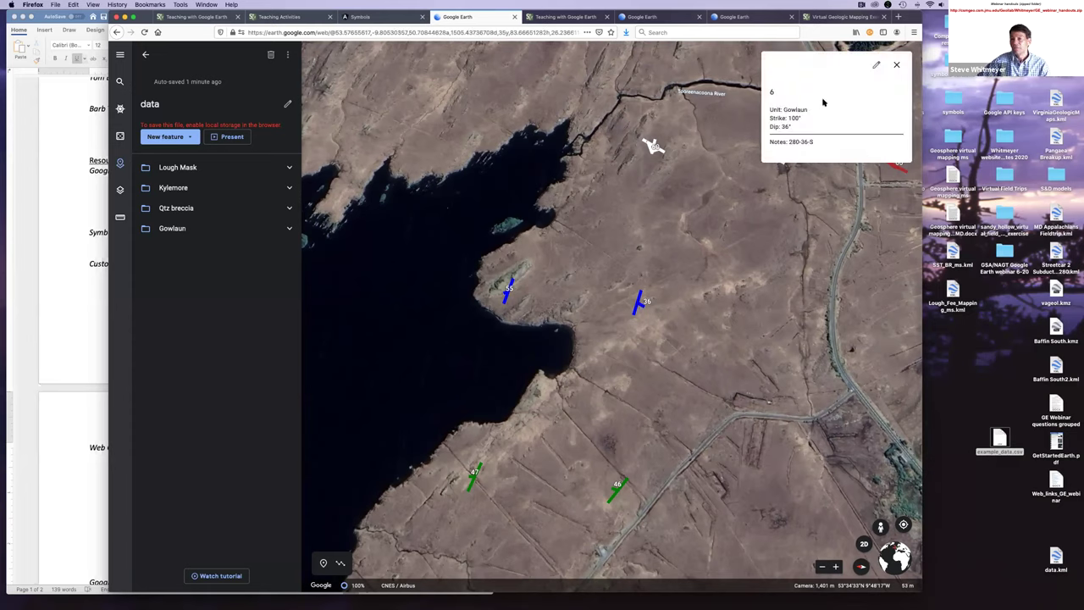
pyautogui.click(897, 66)
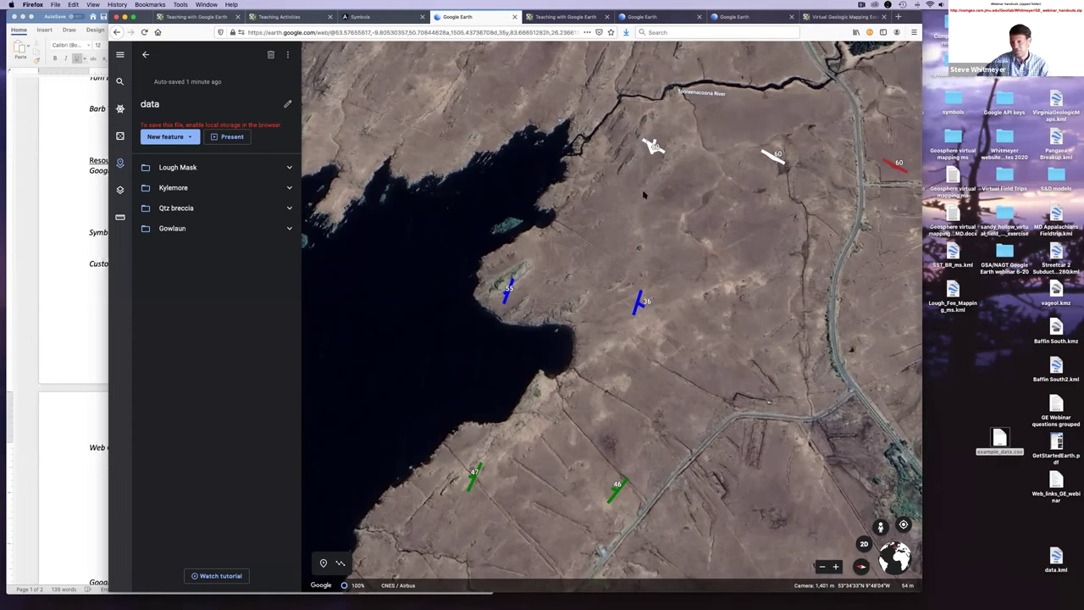
pyautogui.moveTo(595, 285); pyautogui.dragTo(616, 196)
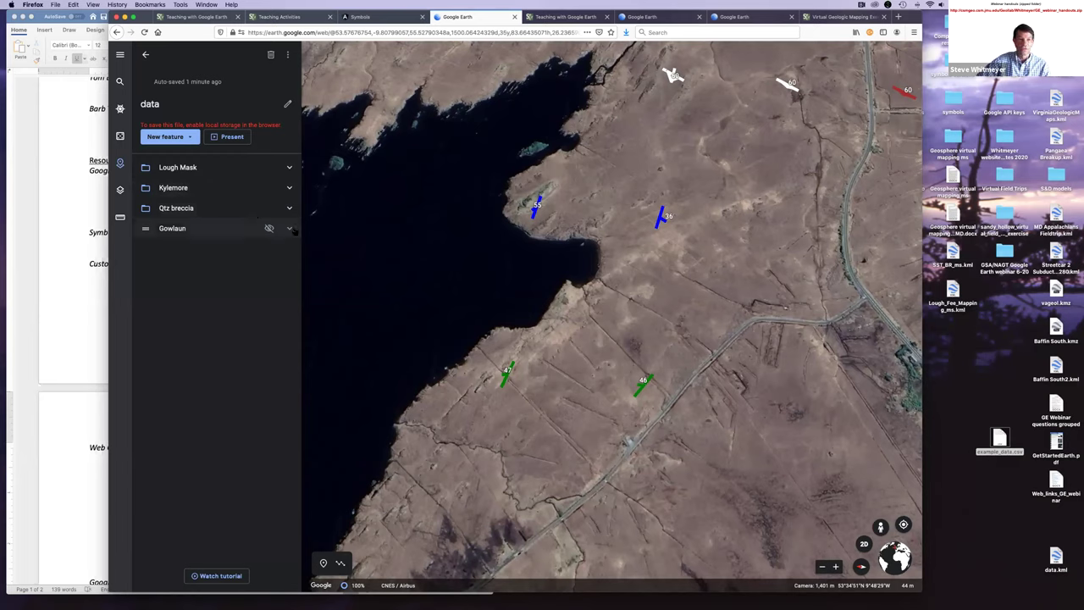
# Step: Expand the Lough Mask, Kylemore, Qtz breccia and Gowlaun folders to list their symbols
pyautogui.click(290, 169)
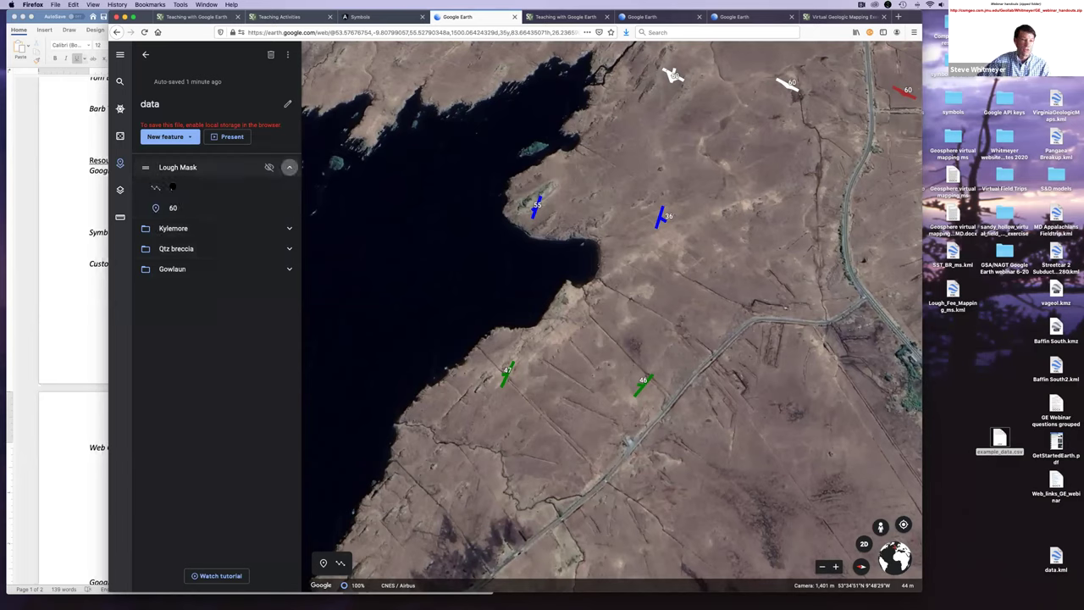
pyautogui.click(289, 229)
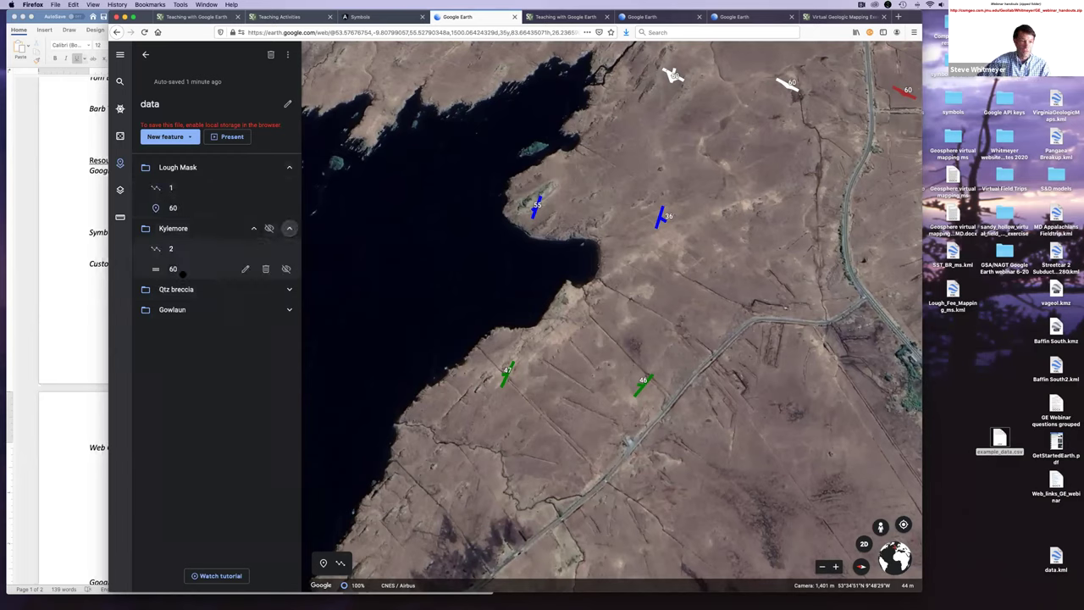
pyautogui.click(289, 290)
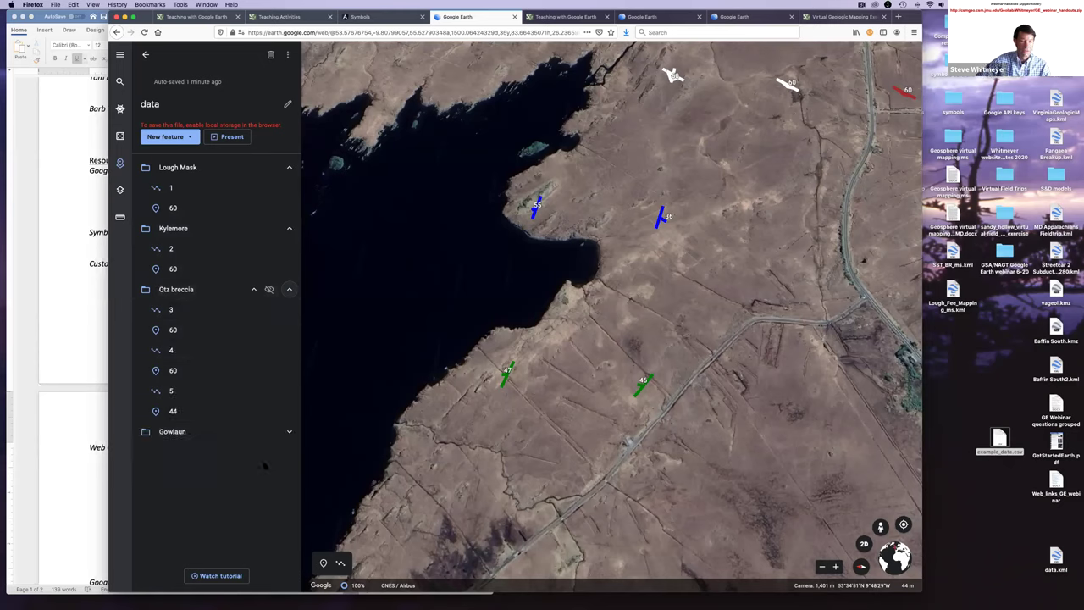
pyautogui.click(287, 433)
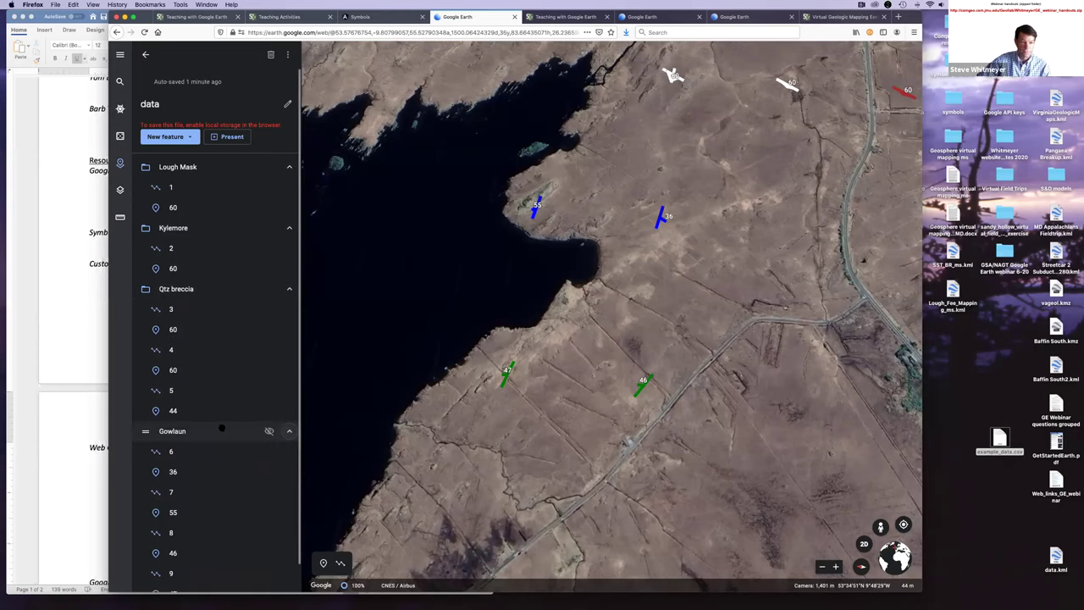
pyautogui.scroll(-1, 222, 428)
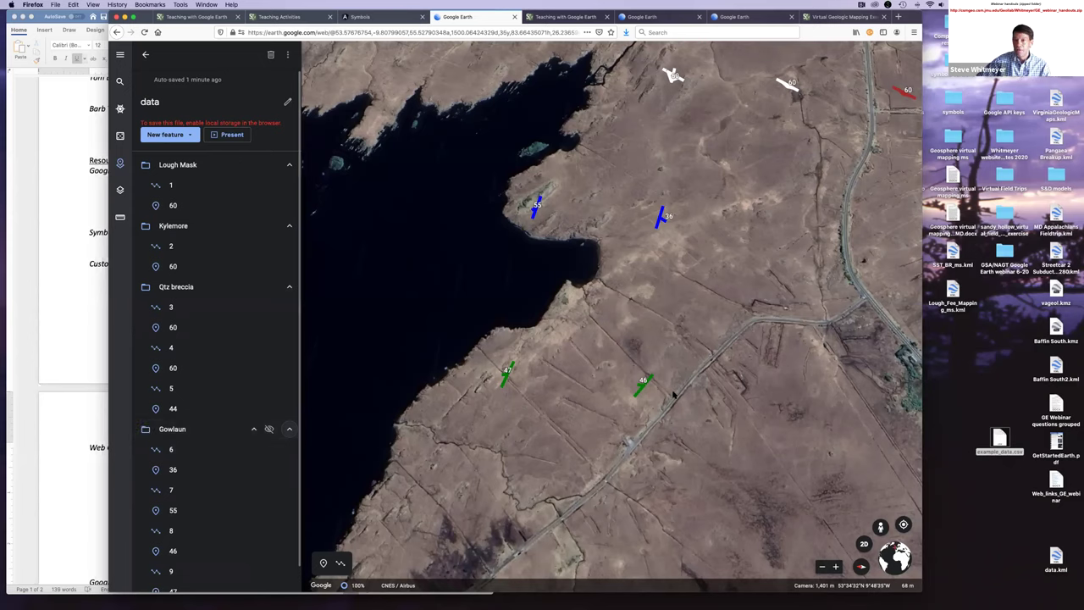